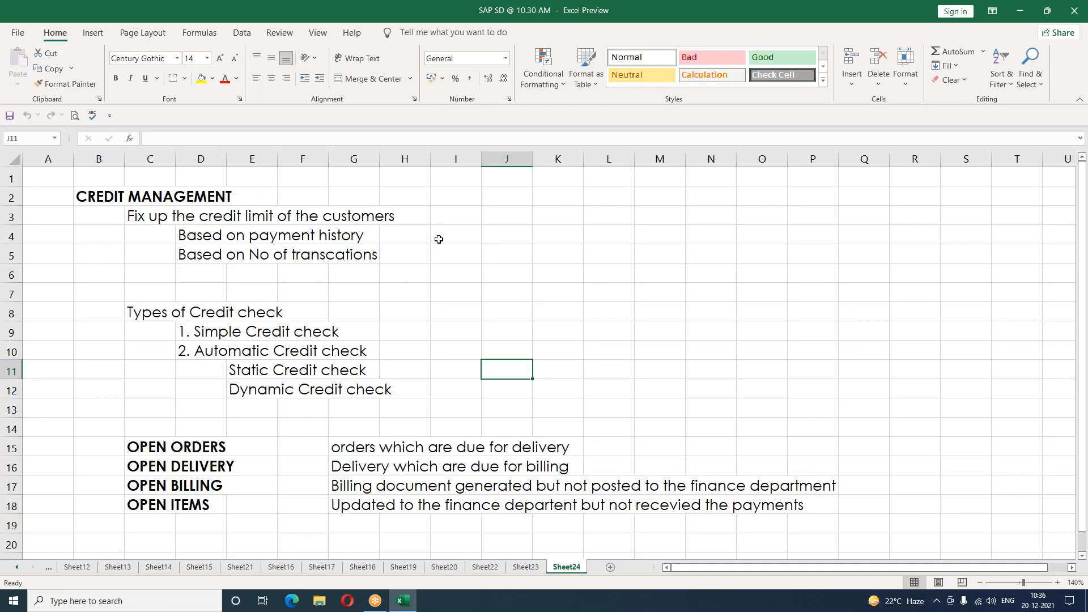
Review the notes on how customer credit limits are fixed and the listed types of credit check.
click(471, 267)
click(429, 233)
click(454, 256)
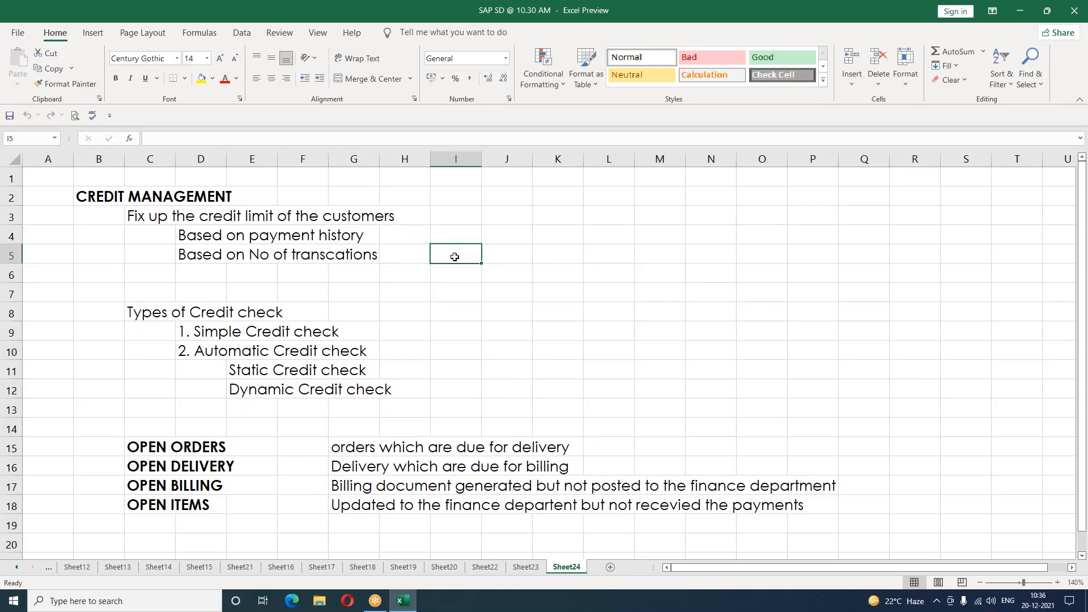
key(Down)
key(Down)
key(Down)
key(Down)
key(Down)
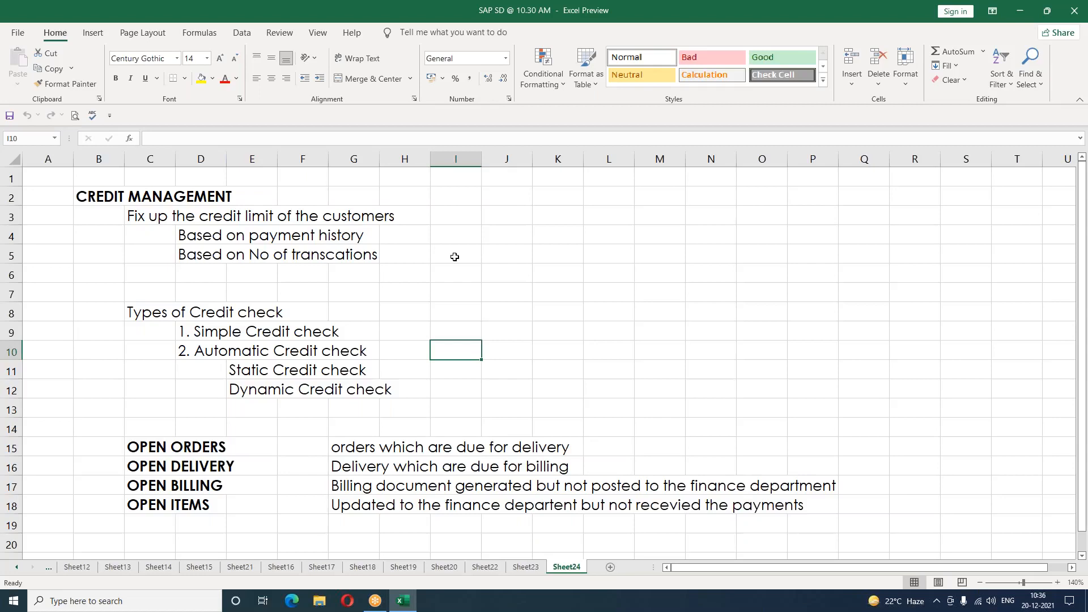
key(Down)
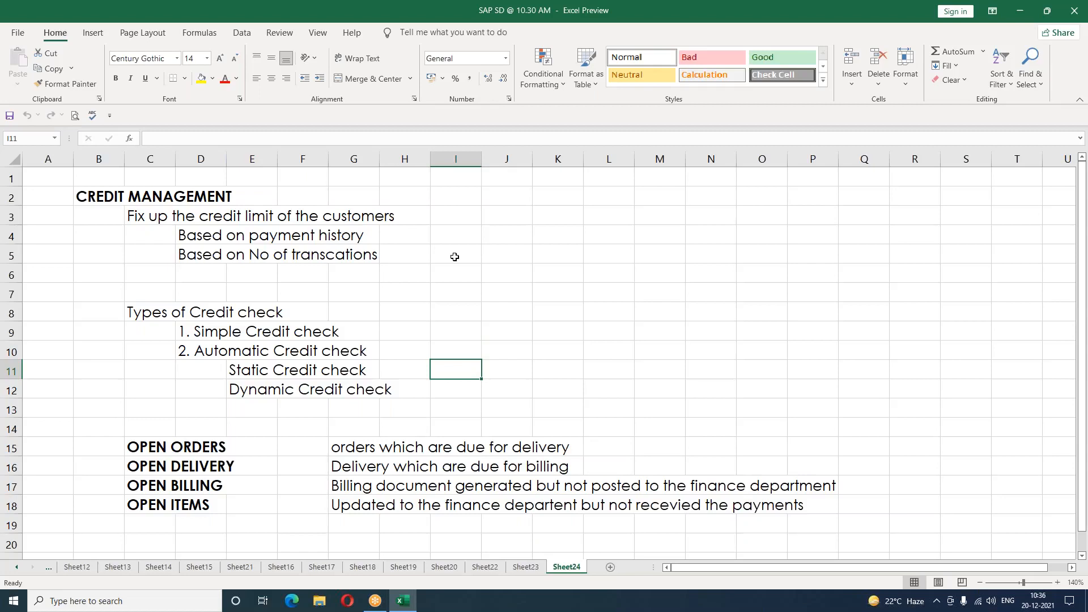
key(Down)
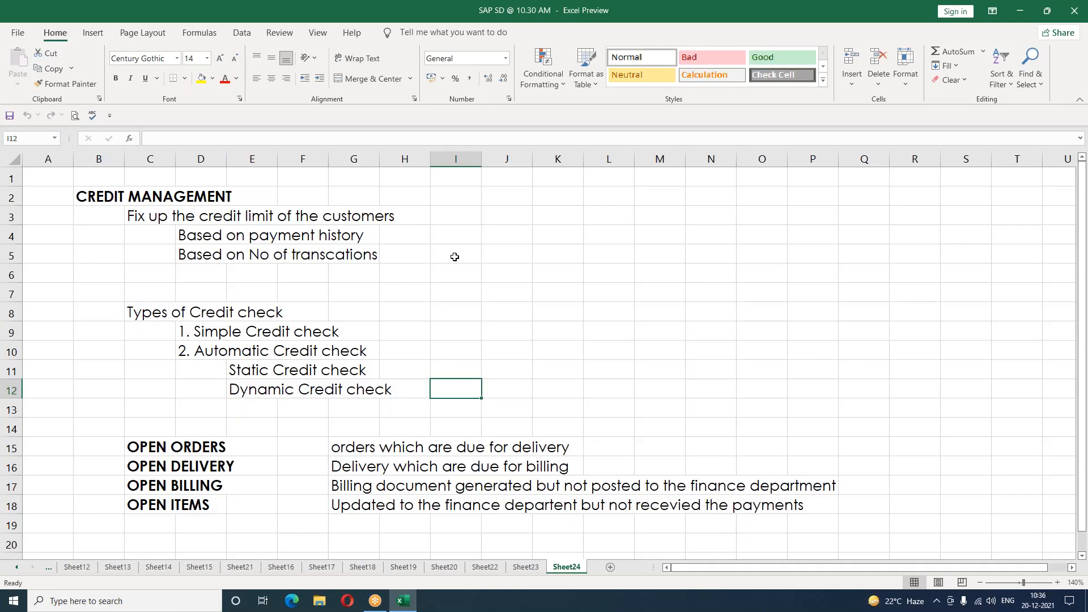
click(162, 370)
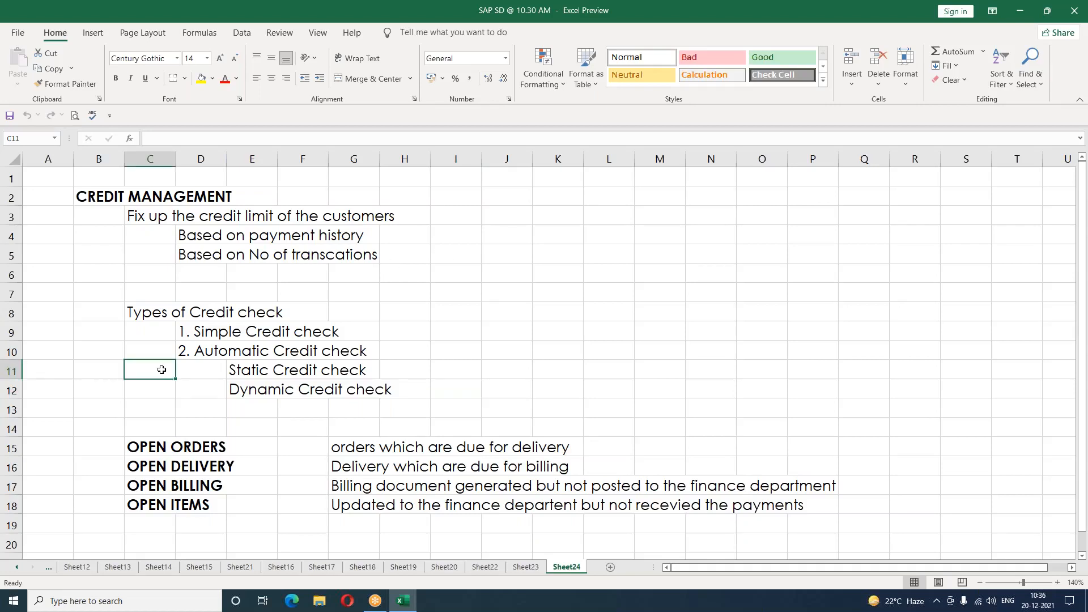
Examine the definitions of open orders, open delivery, open billing and open items in rows 15 to 18.
scroll(162, 370, down, 4)
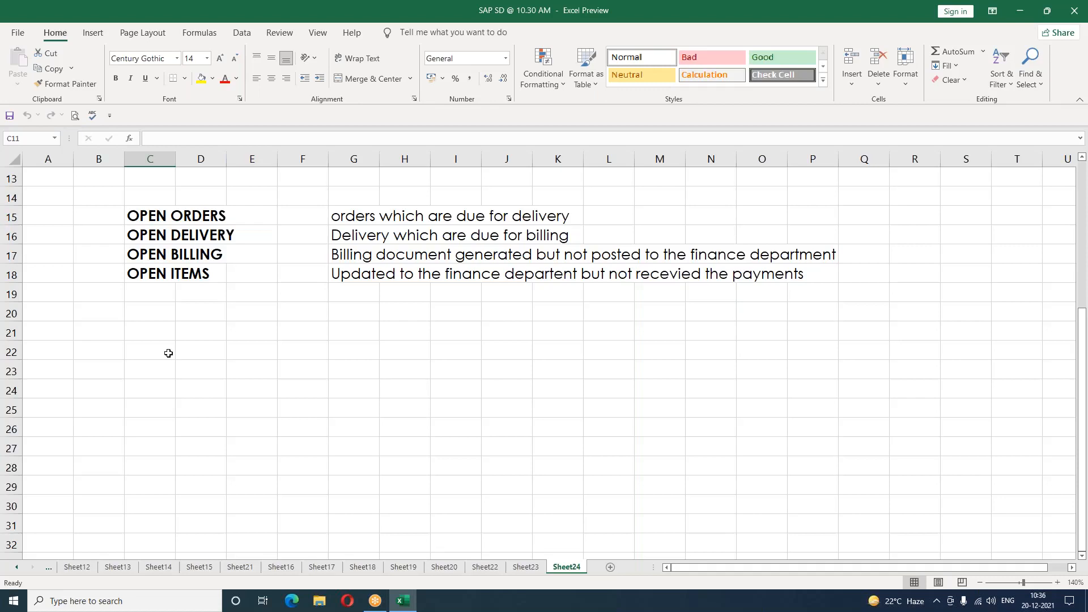
click(314, 215)
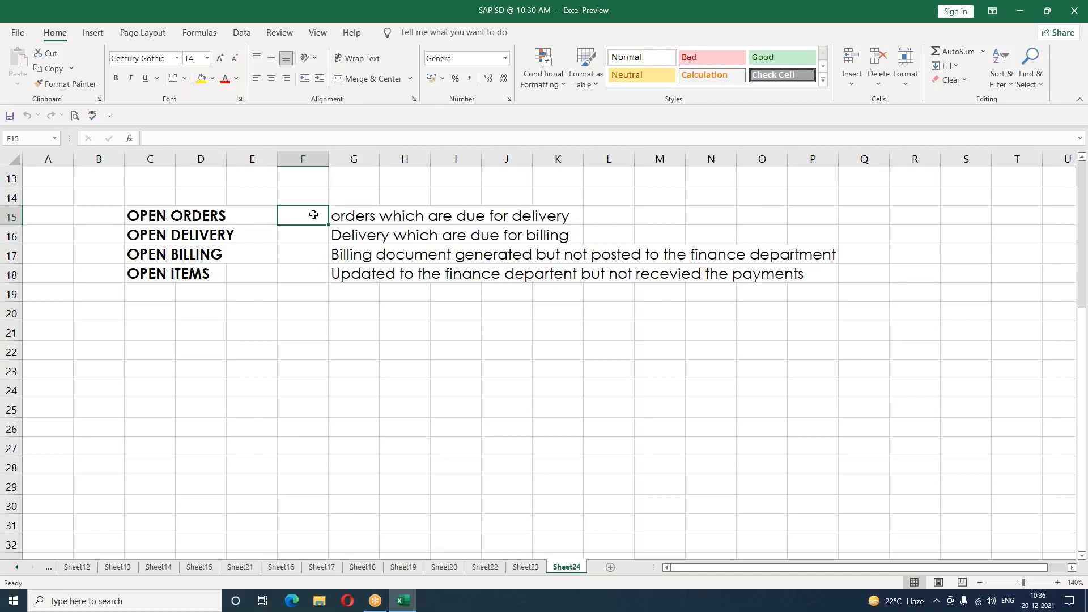
click(314, 241)
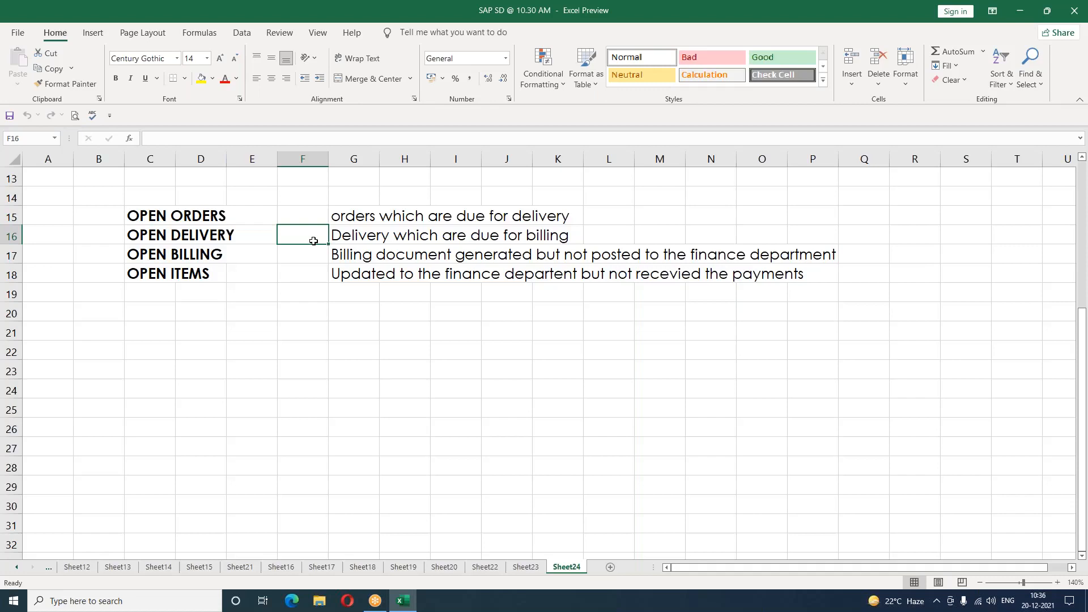
click(314, 260)
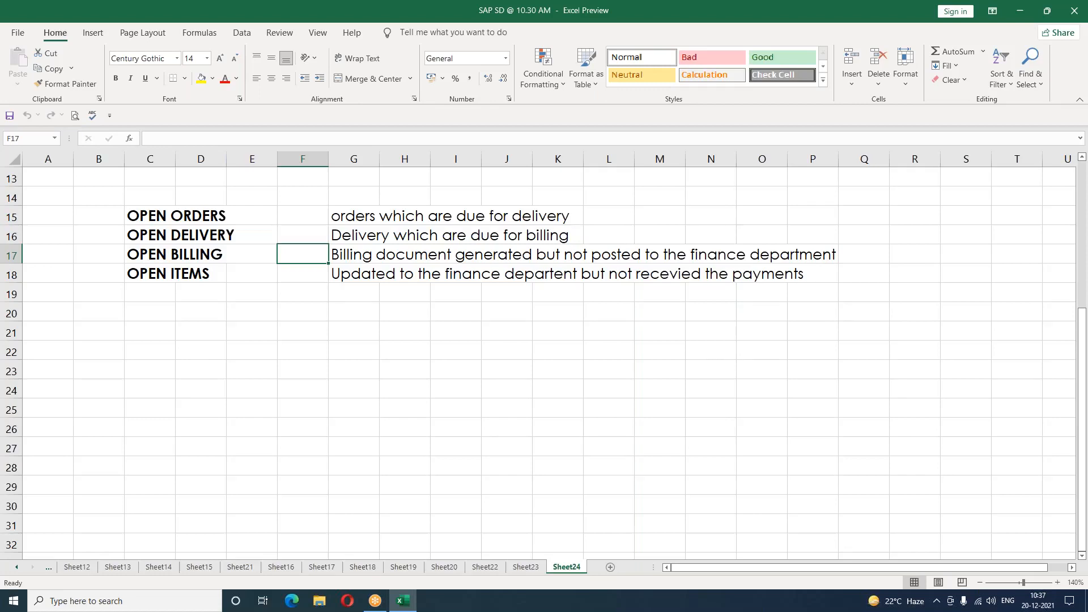
click(306, 273)
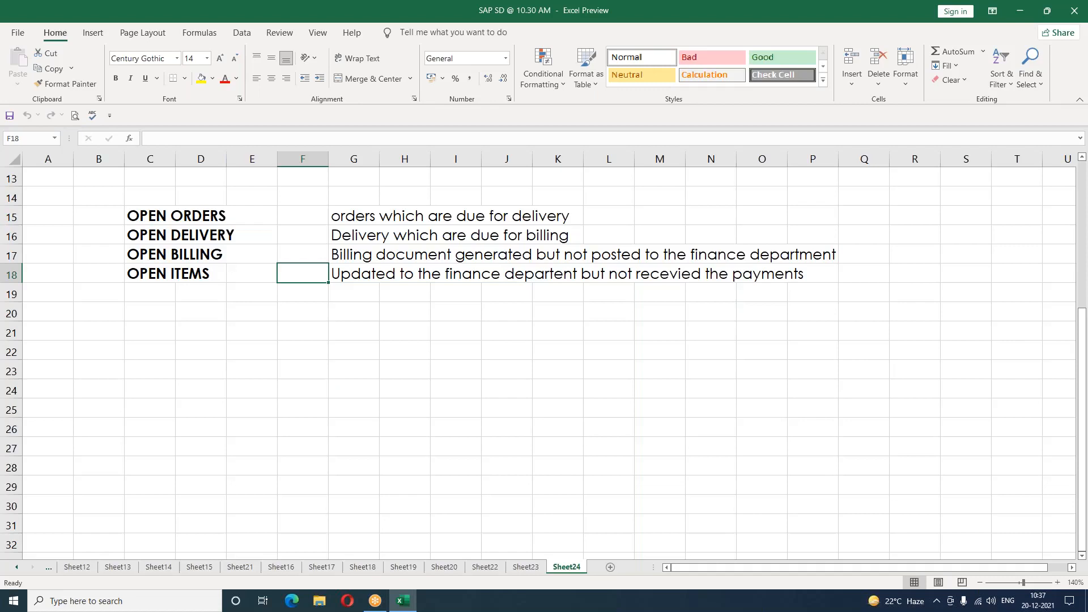
drag(114, 195, 270, 298)
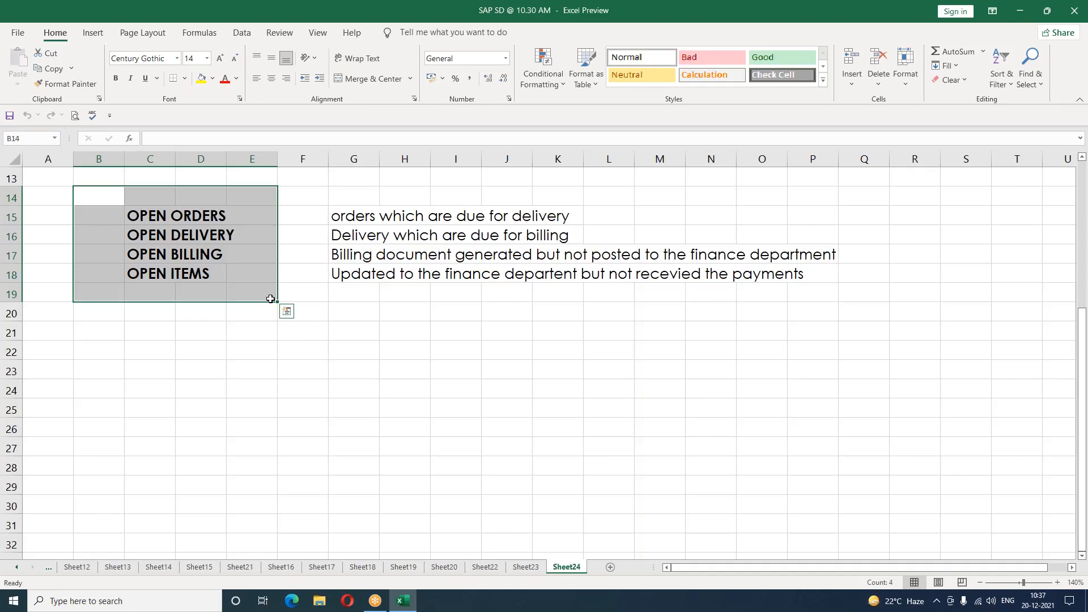
click(191, 339)
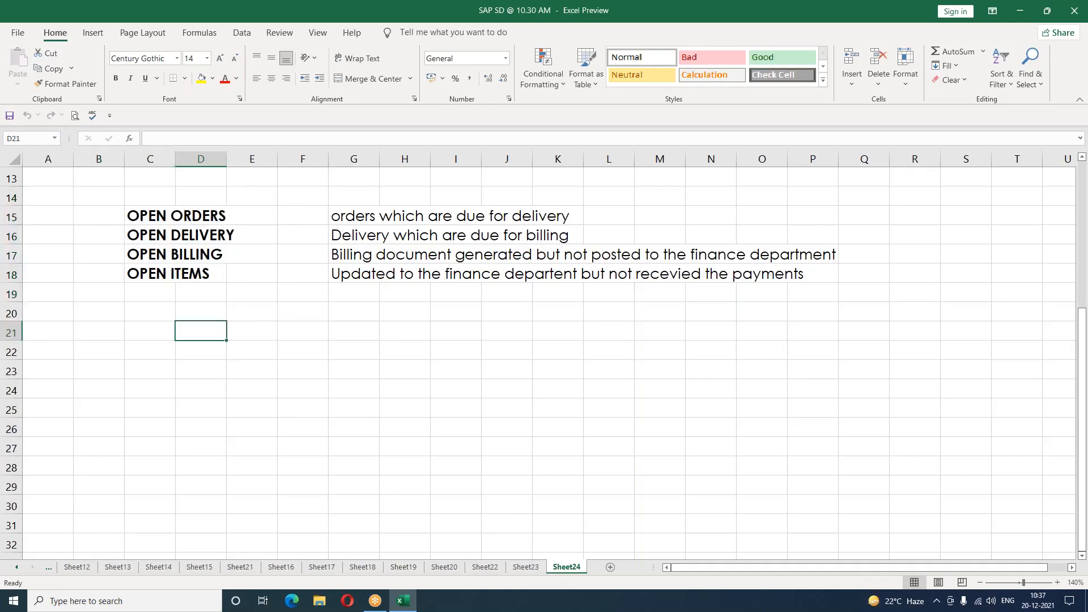
Start a customer example with "CUST A" in B21 and "CREDIT LIMIT : 5 Lakhs" in B22.
click(116, 333)
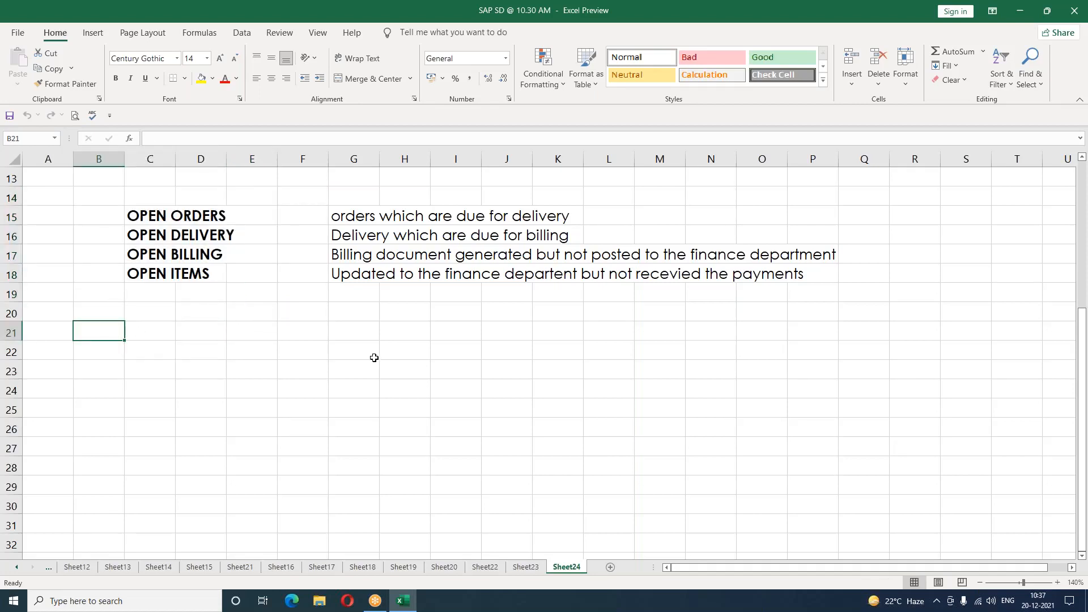
text(CUST A)
key(Return)
text(CRED)
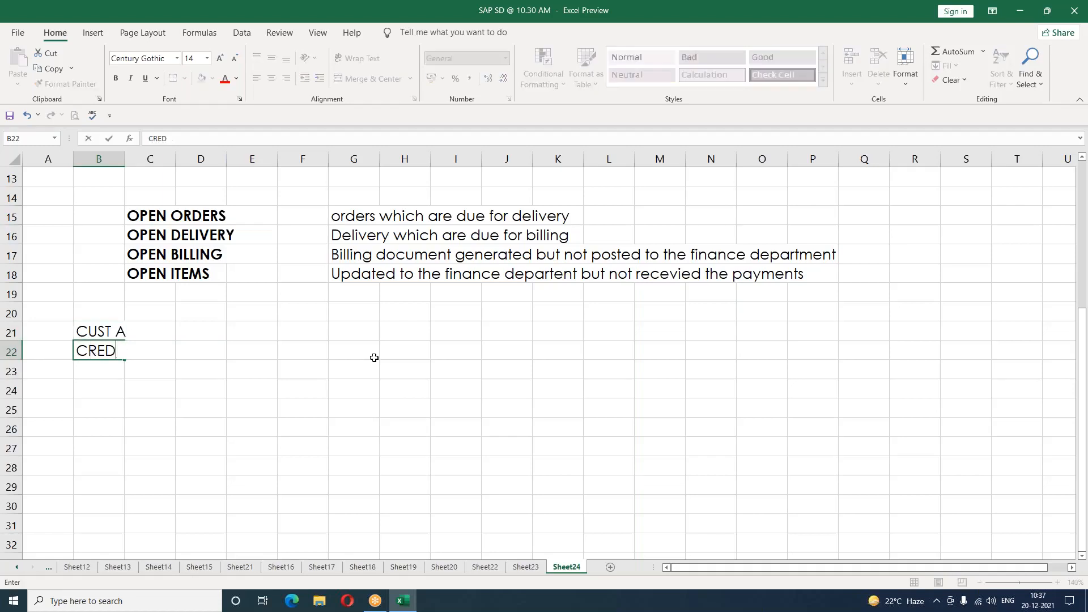
text(IT LIMIT : 5 lAKHS)
key(Return)
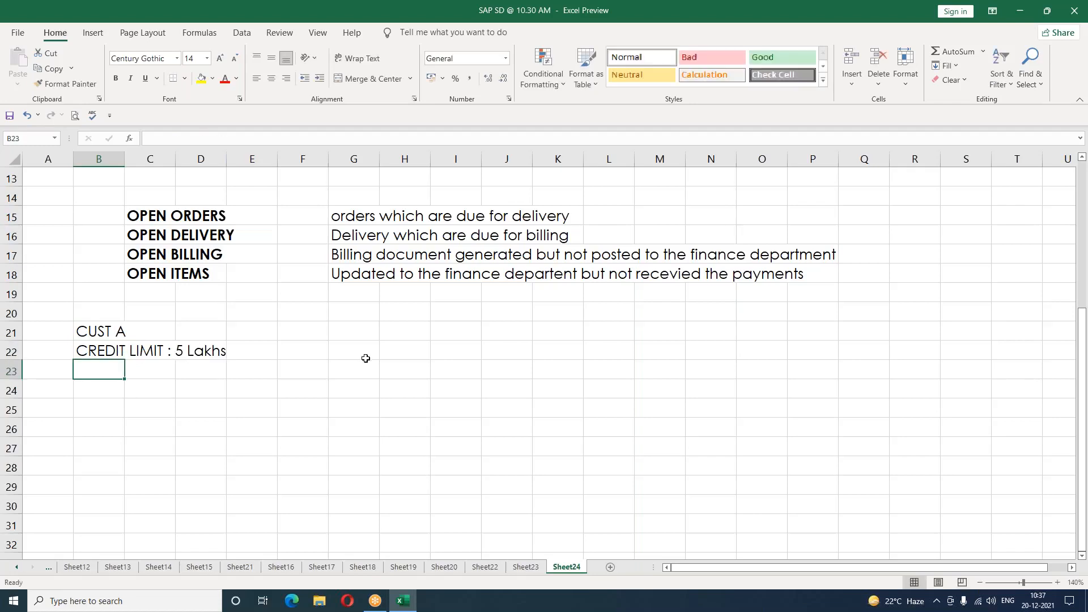
Enter "SALES ORDER" in D24 and "MAT X" in D25 beneath the customer's credit limit.
click(217, 388)
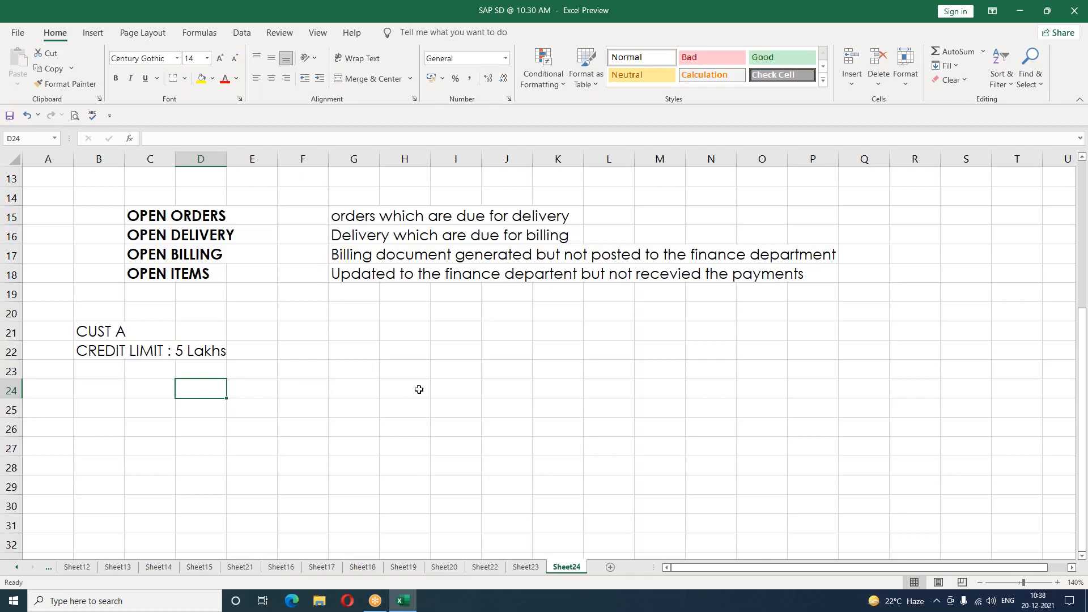
text(SALES ORDER)
key(Return)
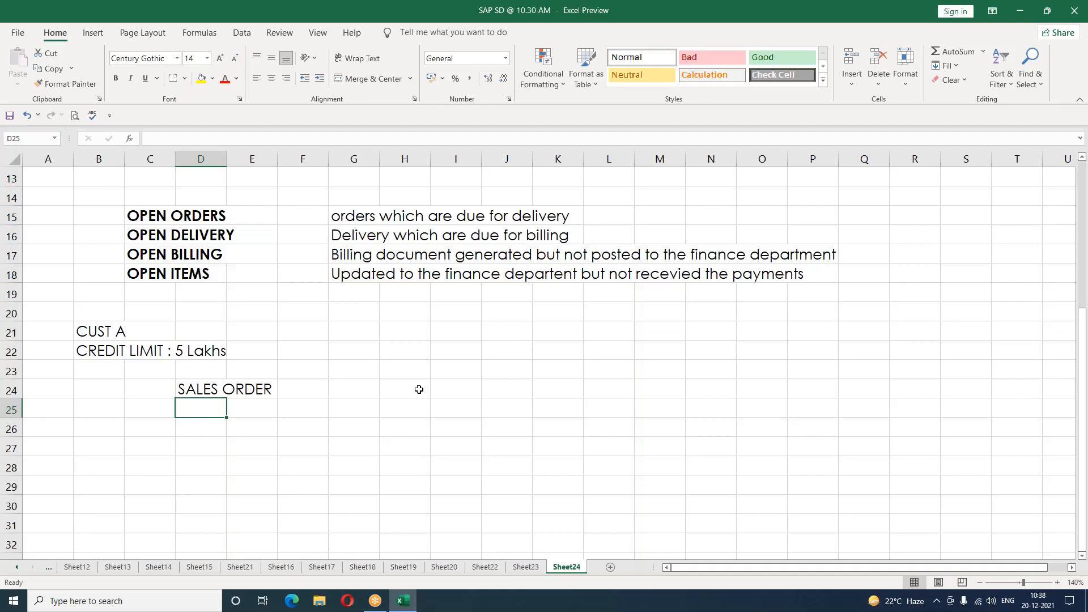
text(MAT X)
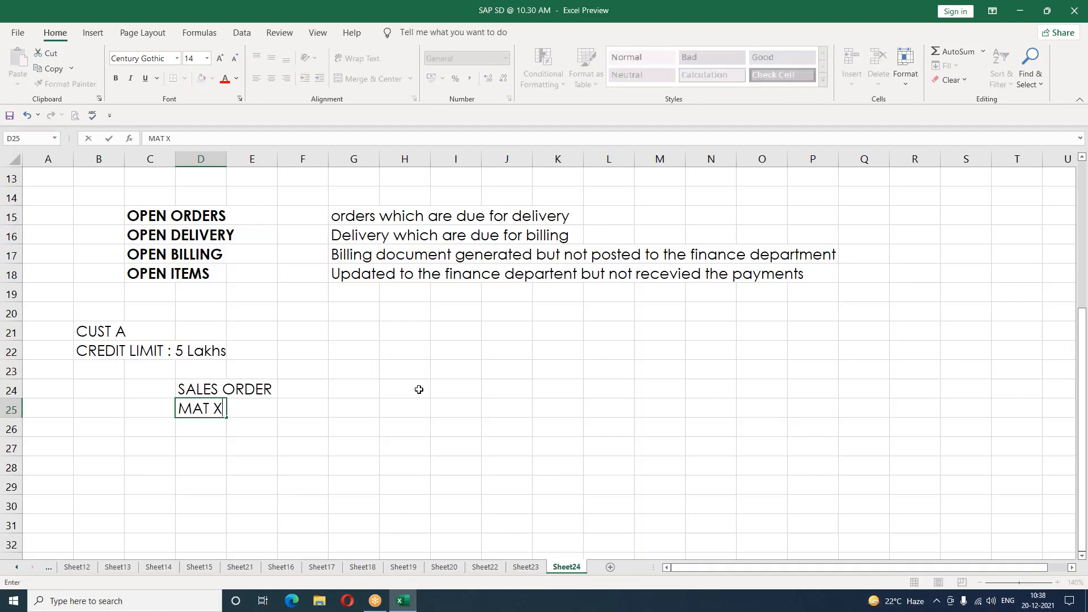
key(Return)
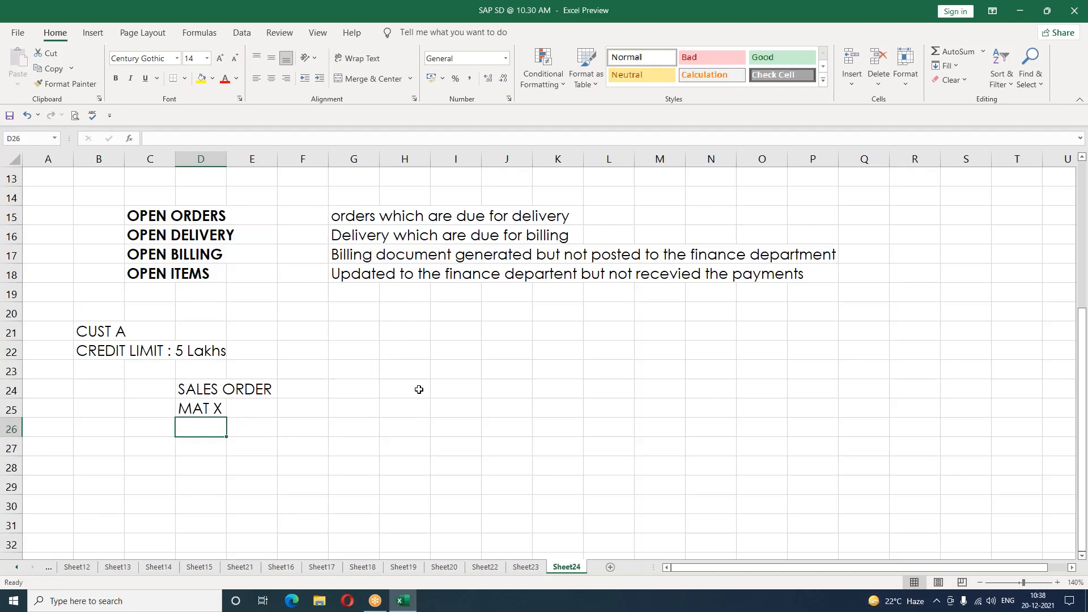
Enter the order value "VALUE : 2 LAKHS" in D27, leaving a blank row below the material.
key(Return)
text(VALU)
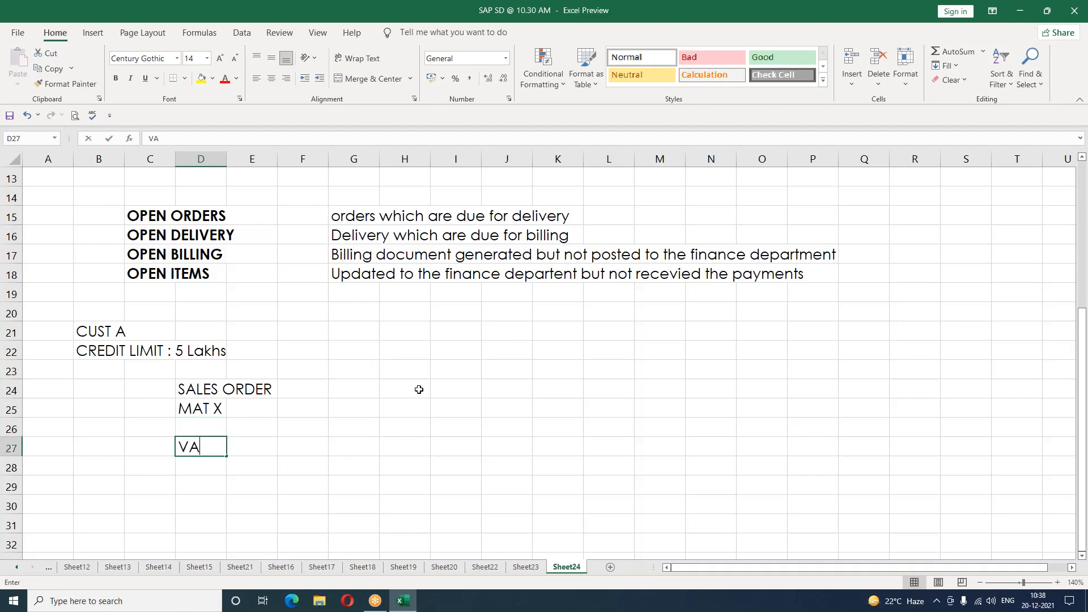
key(BackSpace)
key(BackSpace)
text(LU)
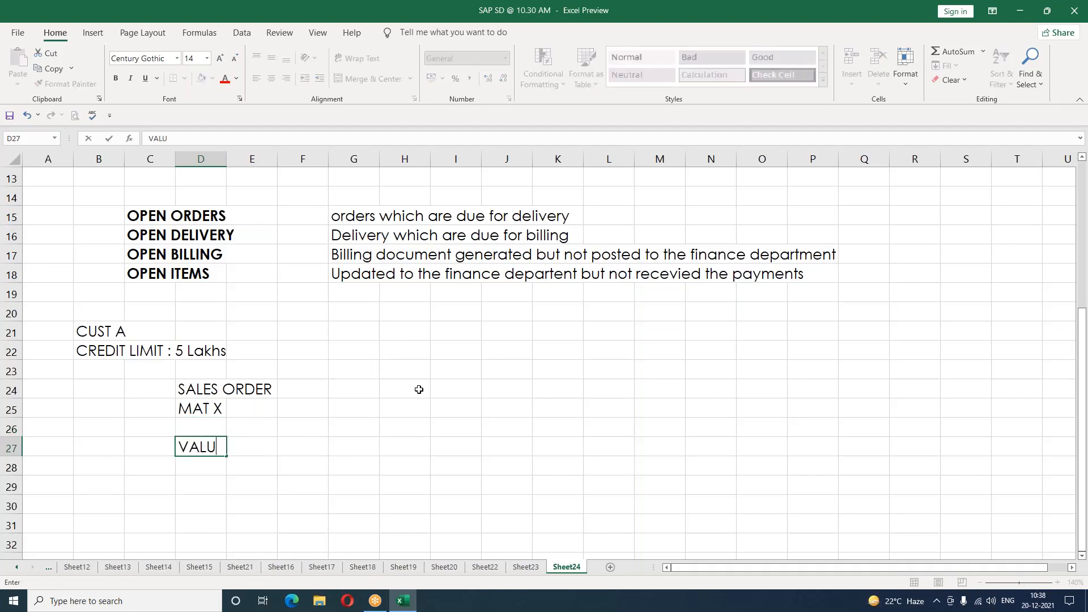
text(E : 2 LAKHS)
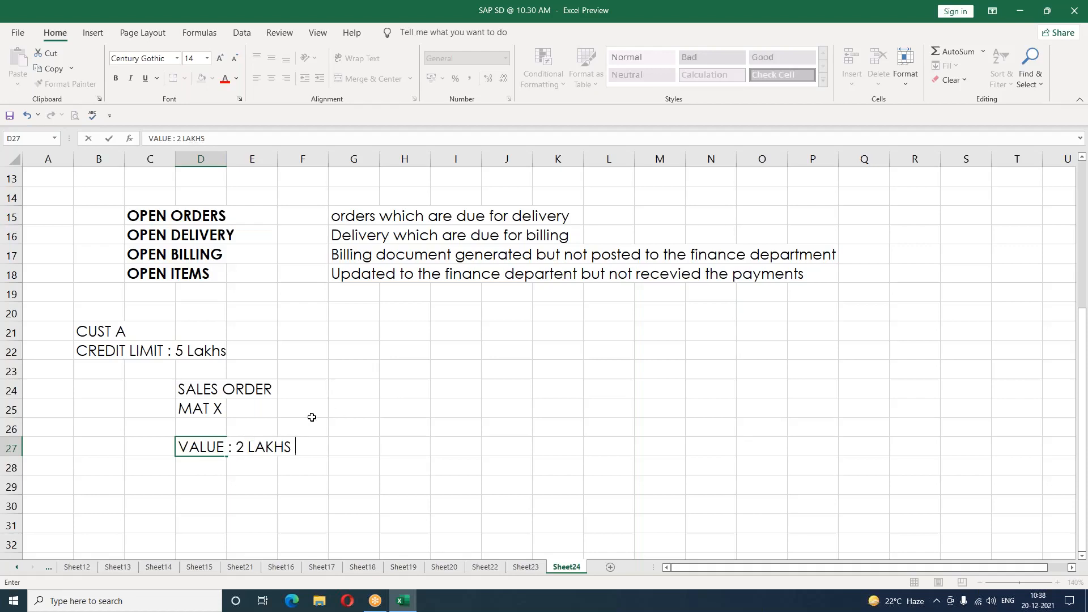
Enter the delivery date "DEL DATE : 25 -12-2021" in D29, leaving a blank row below the order value.
click(209, 467)
key(Return)
text(DEL DATE)
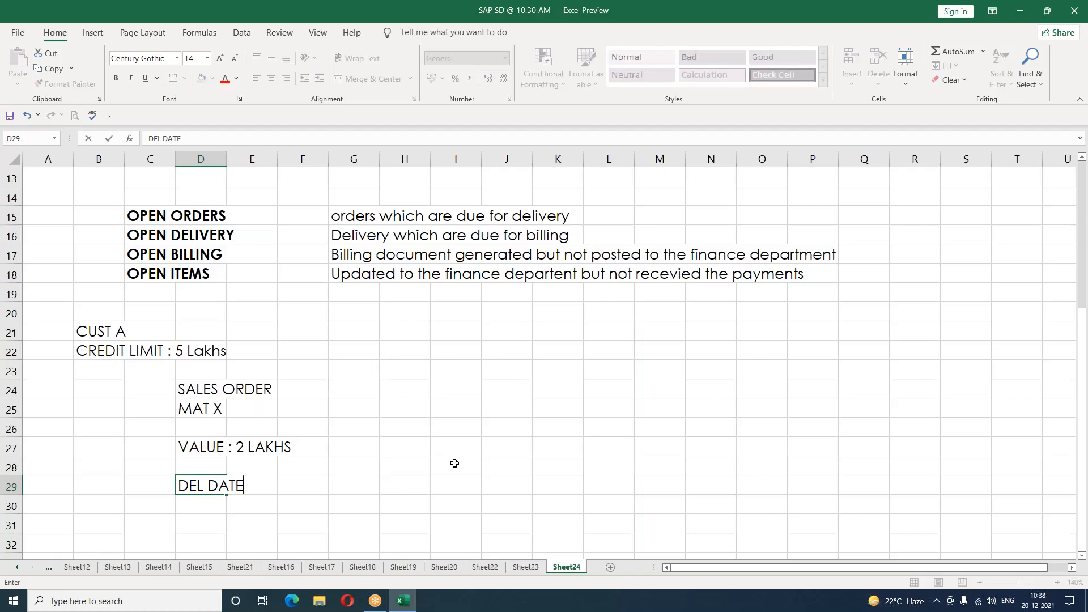
text( :)
text(25 -12-2021)
key(Return)
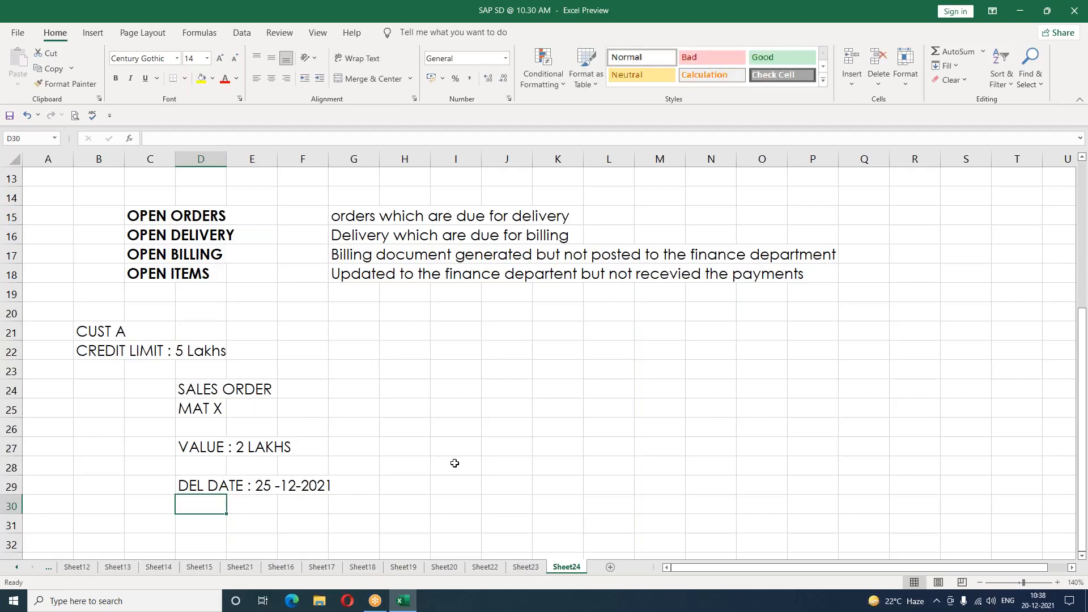
Enter "Open orders" in I25 beside the material line and format it in italic red text.
click(412, 402)
click(494, 405)
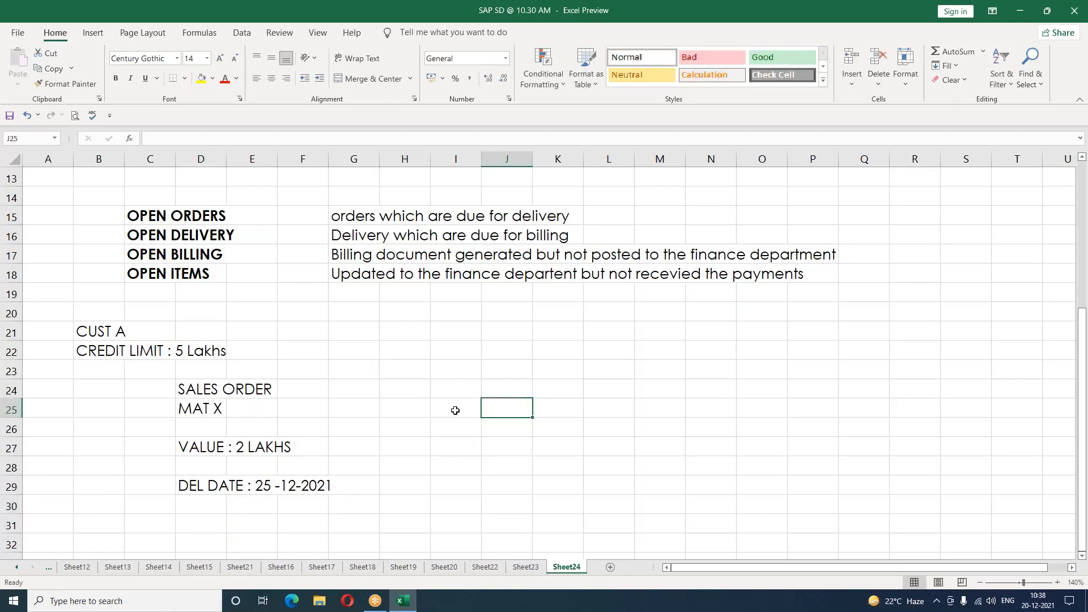
click(452, 411)
text(oPEN orders)
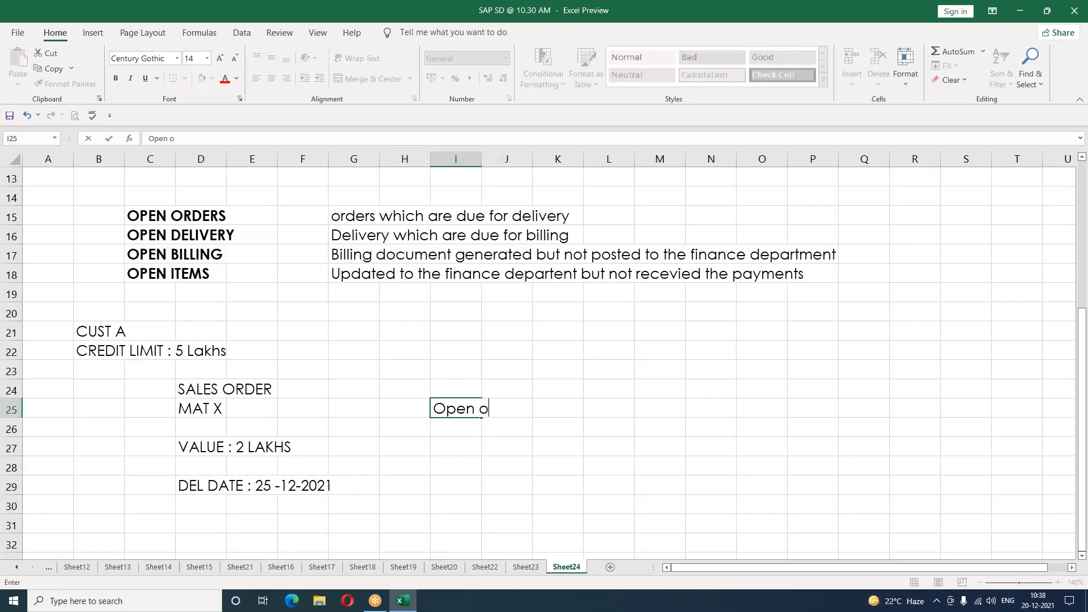
key(Return)
key(Up)
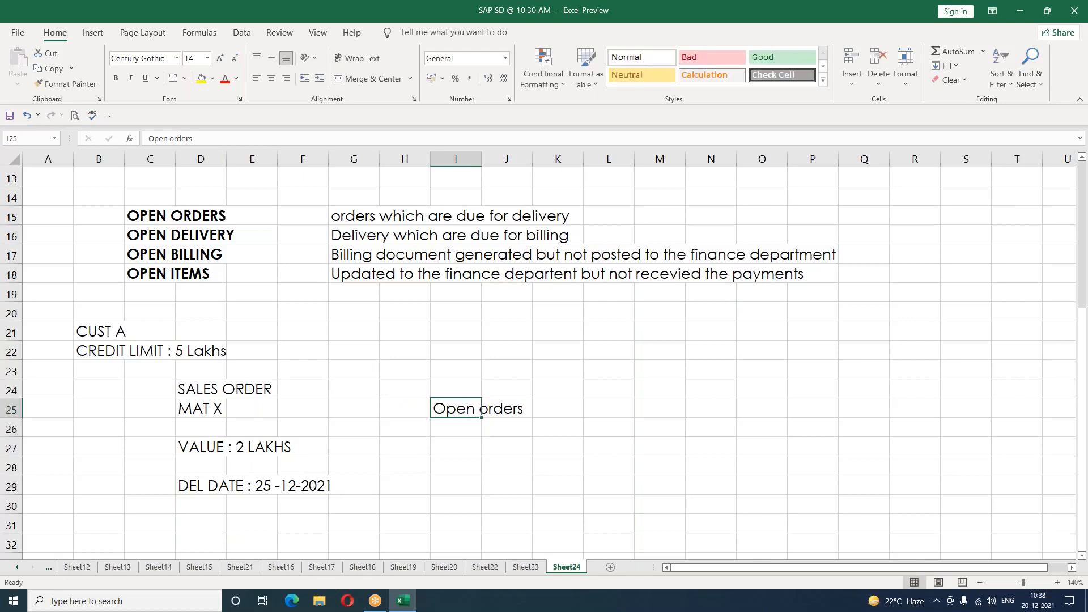
key(ctrl+i)
click(225, 79)
click(543, 444)
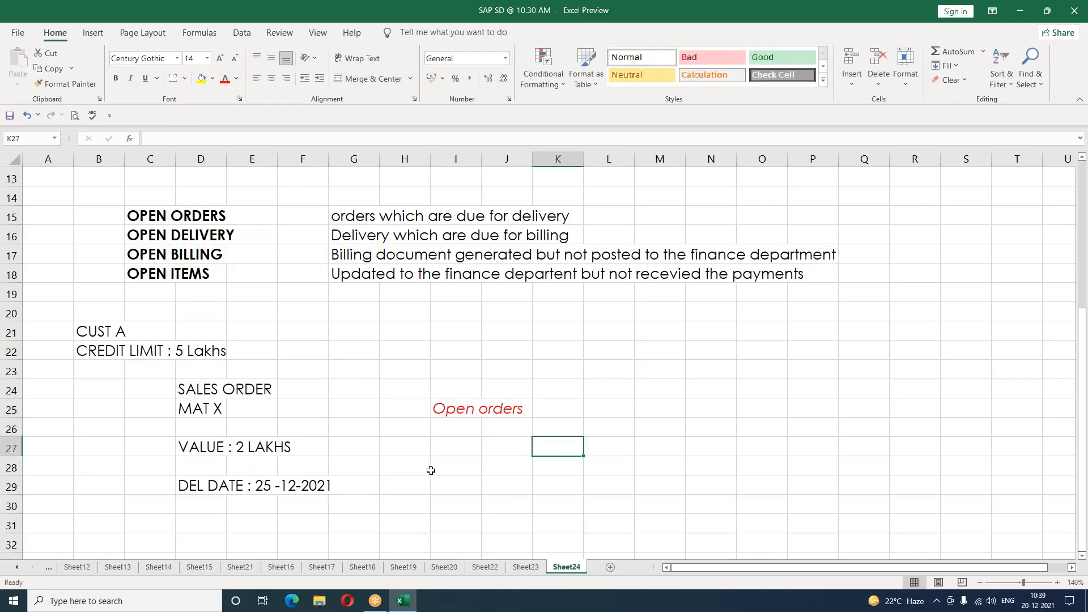
Enter "Balance Credit limit : 3 lakhs" in I27, level with the sales order value.
click(409, 471)
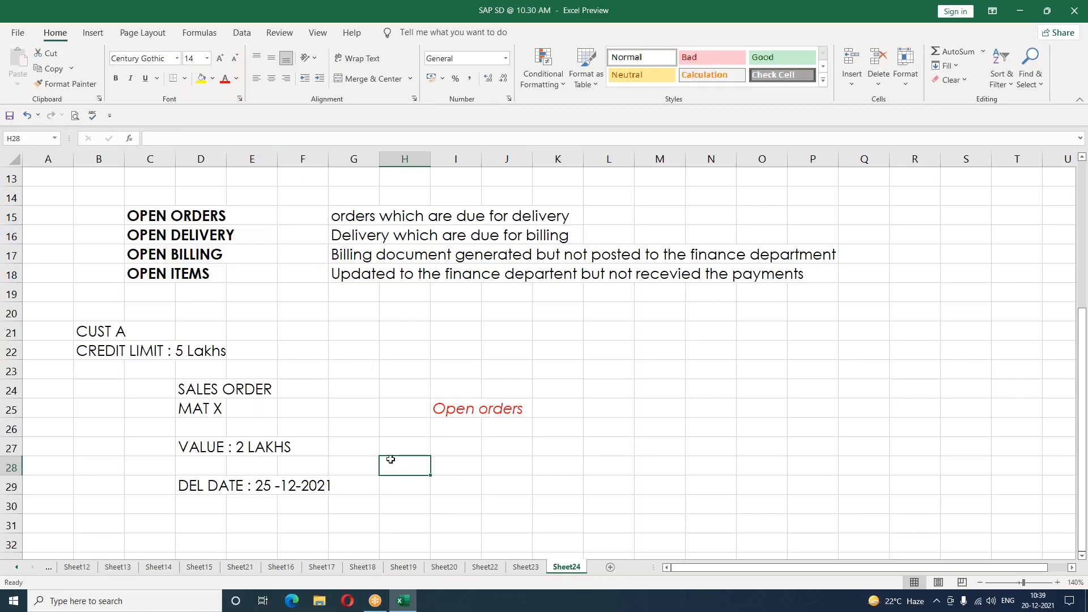
click(463, 443)
text(Balance Credit k)
key(BackSpace)
text(limit)
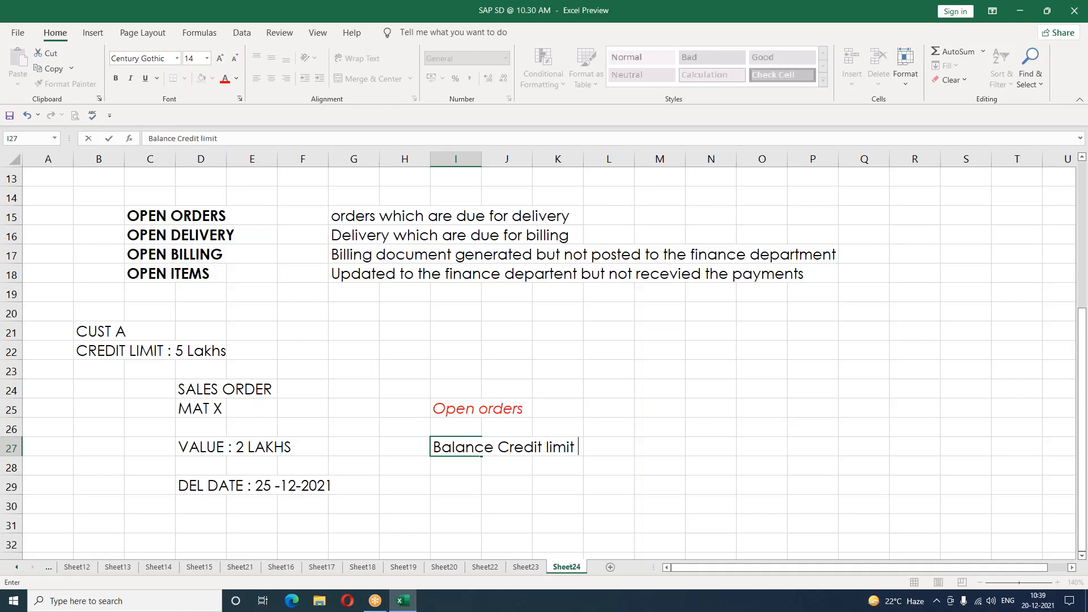
text( :)
text(3 lakhs)
key(Return)
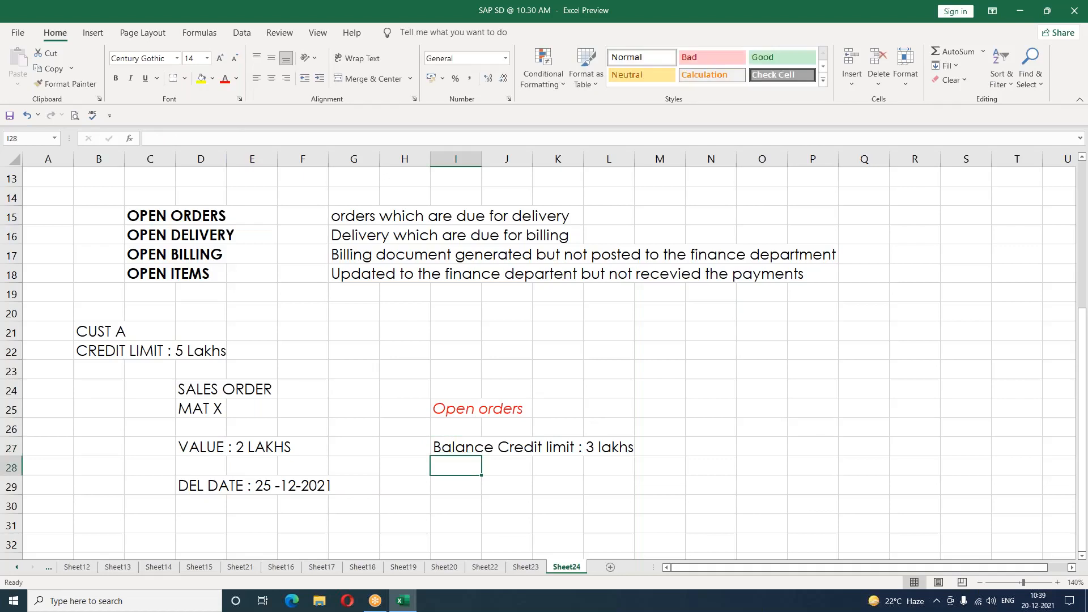
click(546, 485)
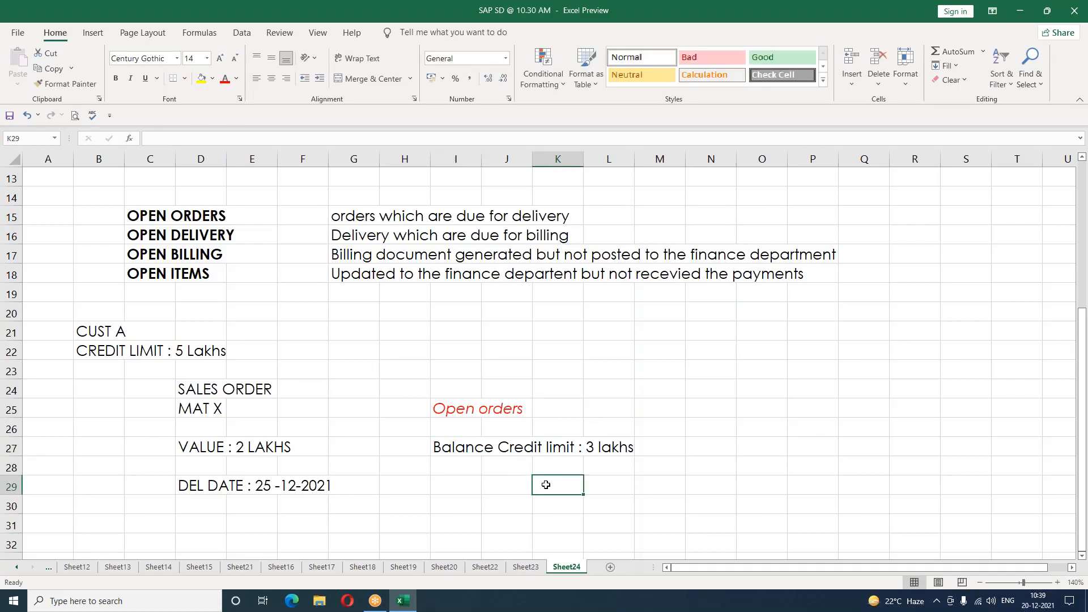
click(391, 404)
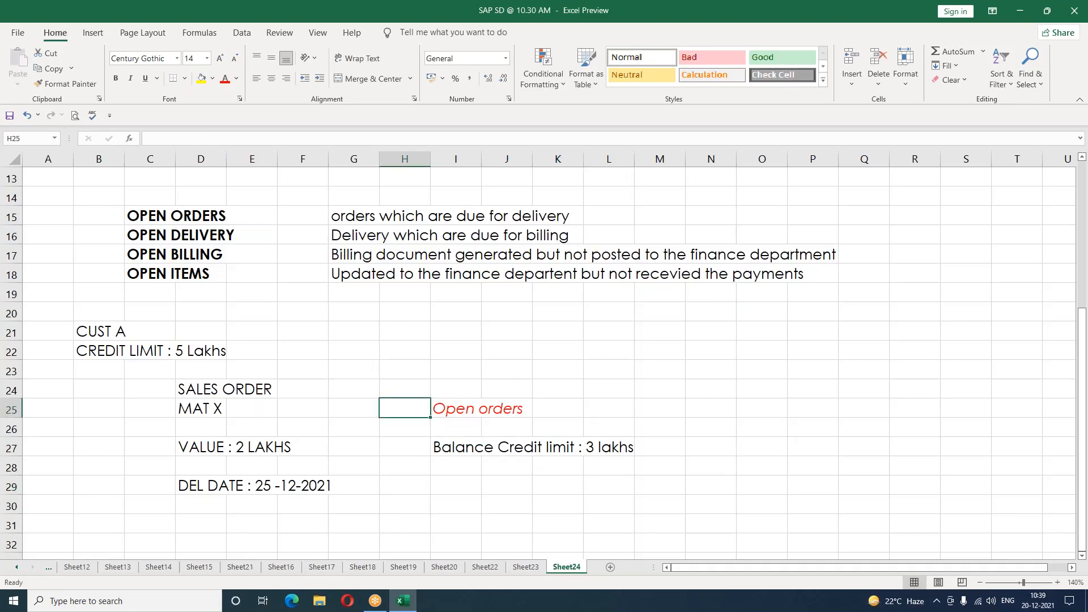
Copy the sales order heading and material line from D24:D25 into D32:D33 to start a second order.
scroll(153, 476, down, 1)
click(137, 481)
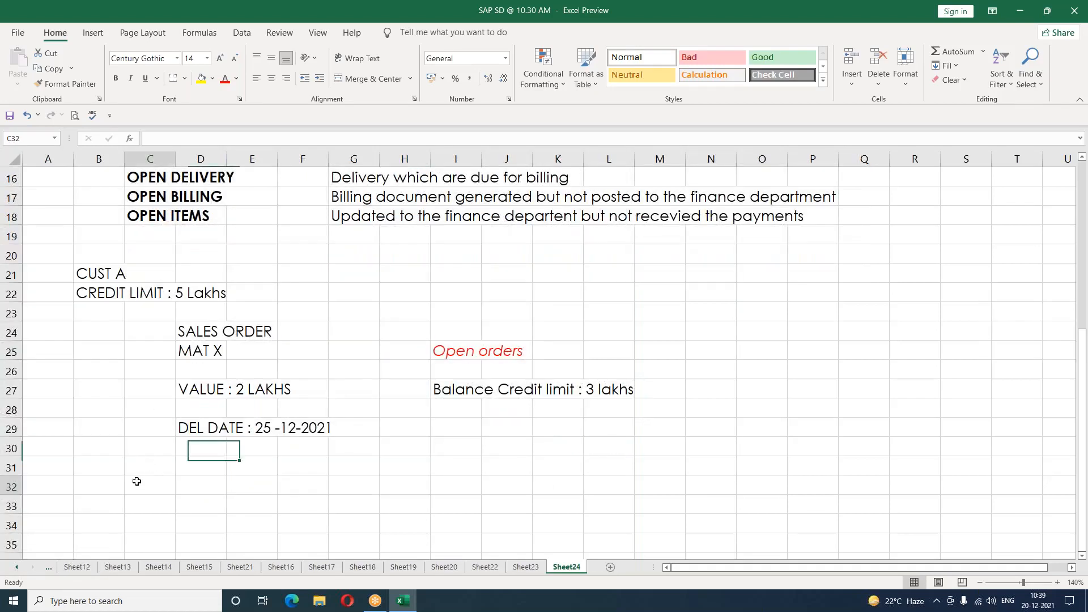
click(221, 488)
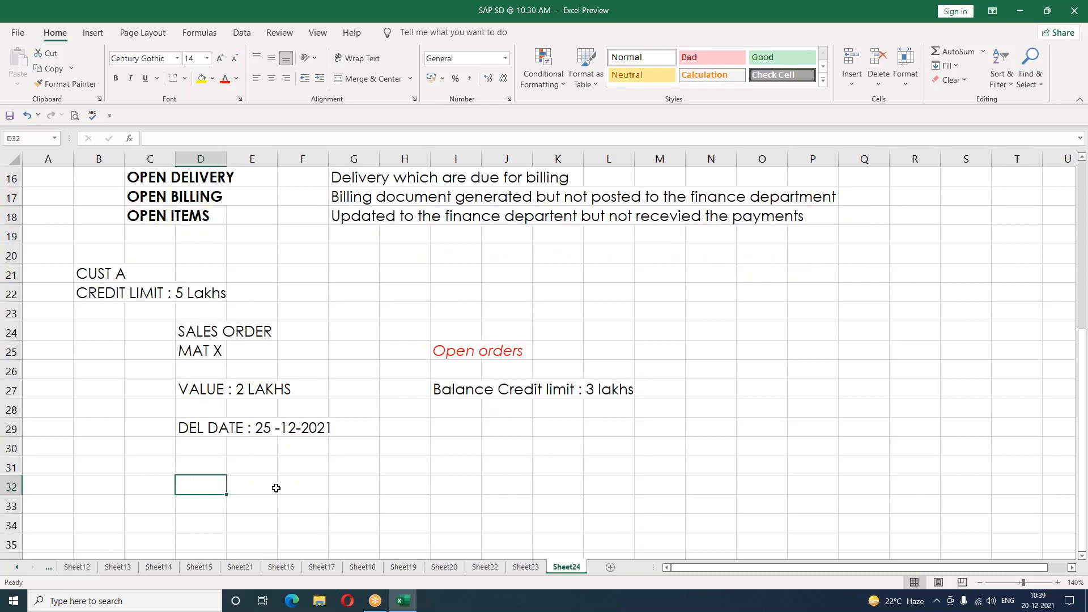
text(SA)
drag(220, 332, 219, 351)
key(ctrl+c)
click(200, 487)
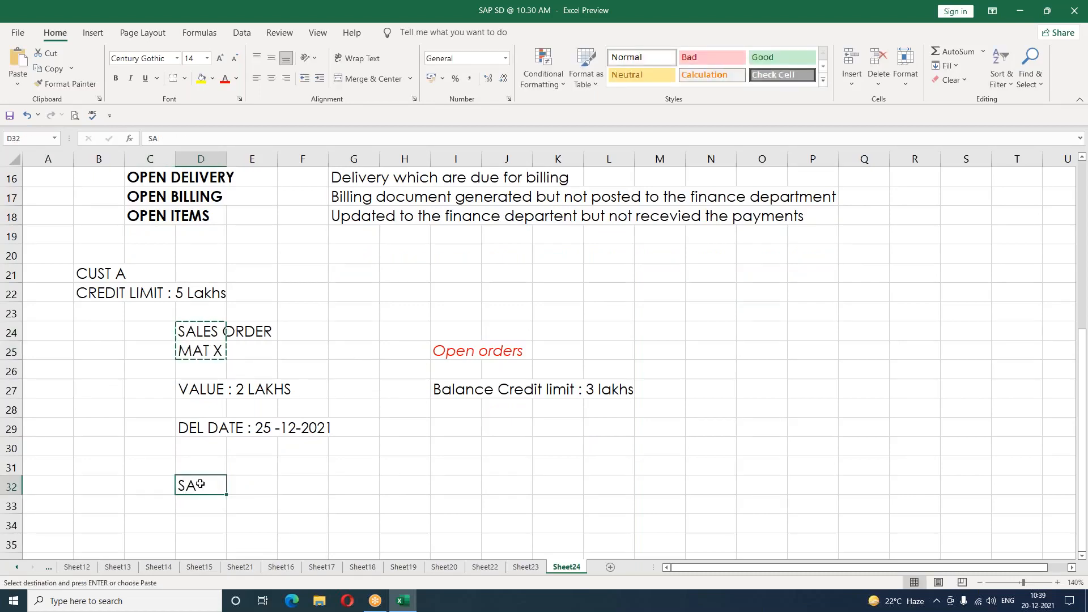
key(ctrl+v)
Change the second sales order's material in D33 to "MAT Y".
click(204, 540)
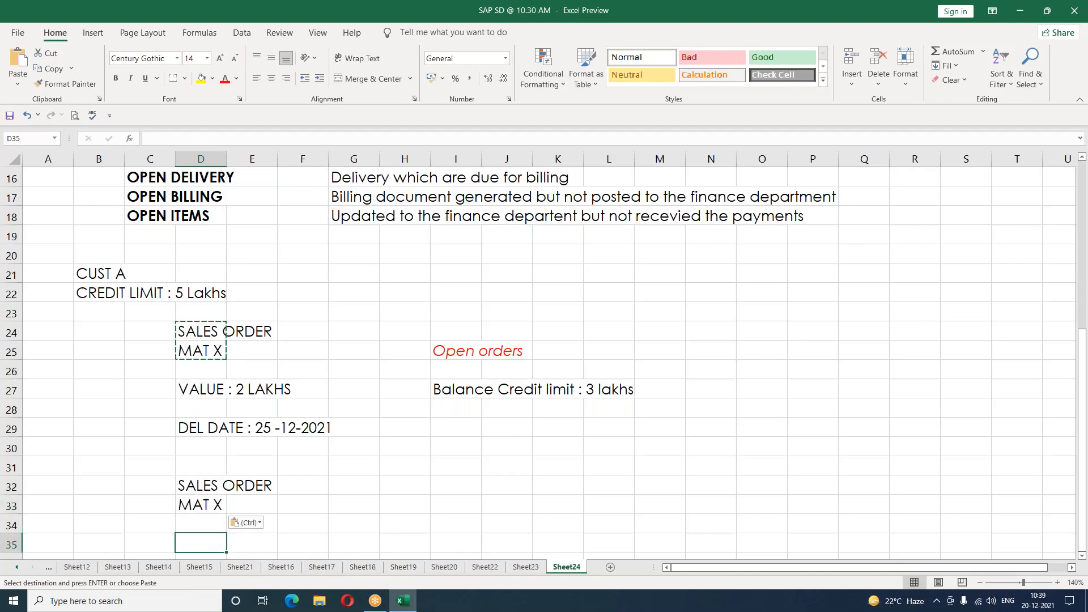
double_click(225, 506)
key(BackSpace)
text(Y)
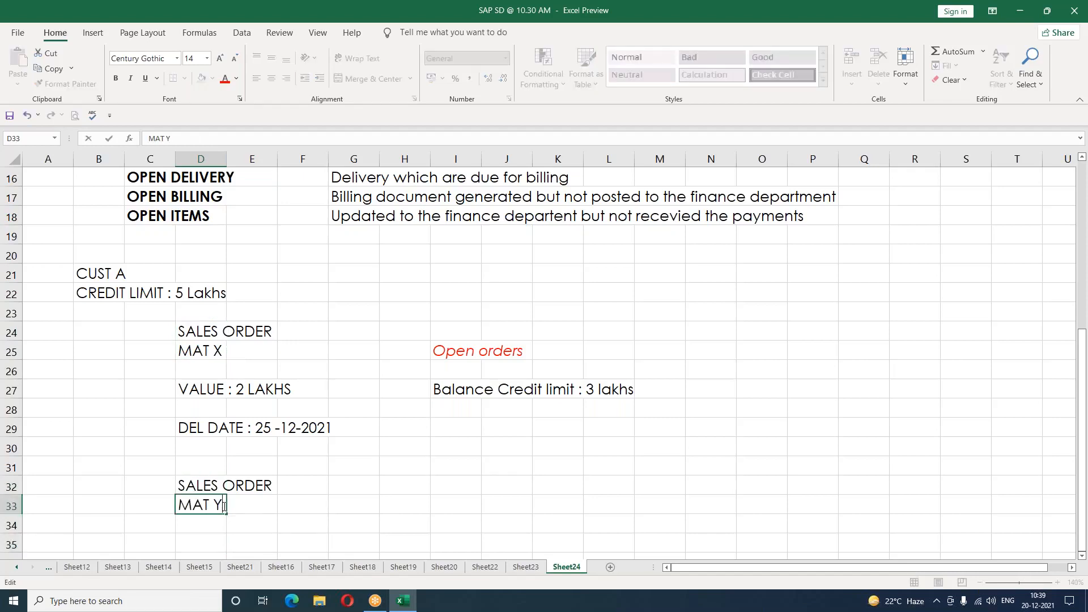
Enter the second order's value "VALUE : 1 LAKH" in D35, leaving a blank row below the material.
click(202, 543)
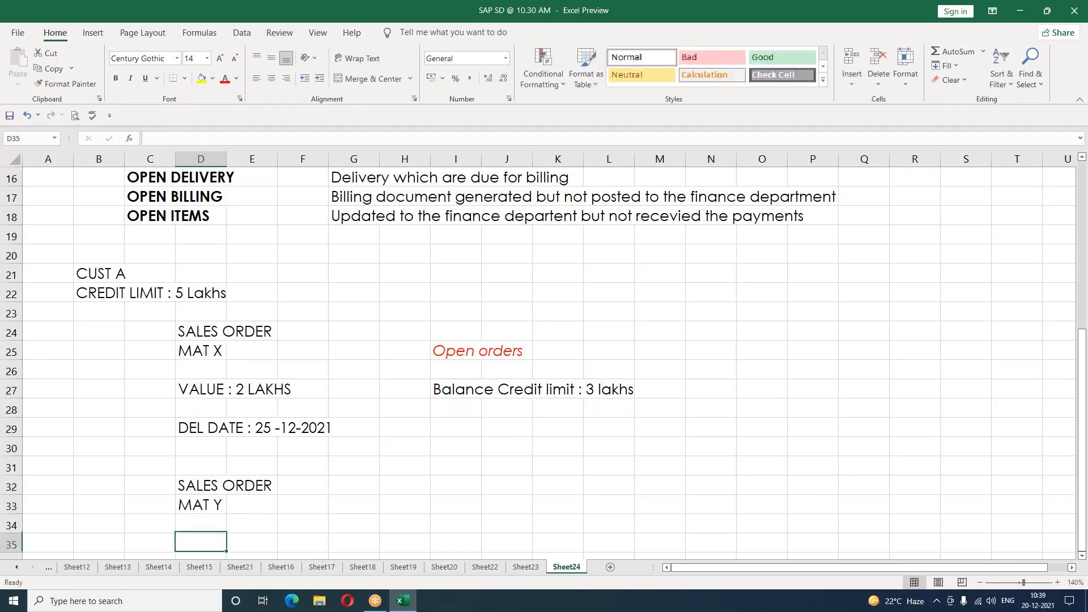
text(VALUE : 1 L)
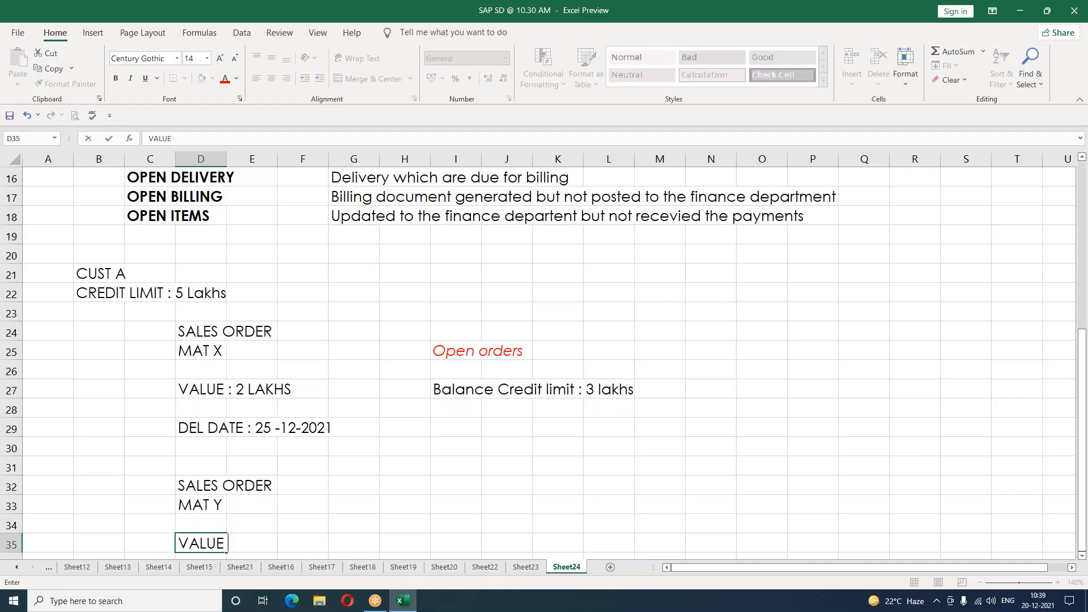
text(AKH)
key(Tab)
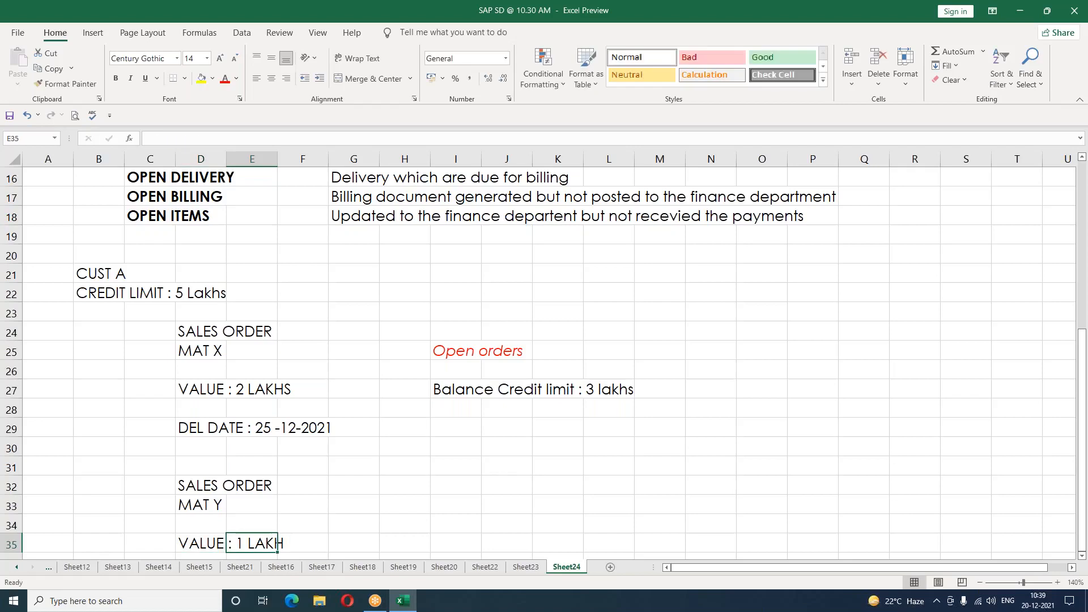
Enter "OUTBOUND DEL" in H32, level with the second sales order heading.
scroll(543, 348, down, 1)
key(Tab)
key(Tab)
key(Up)
key(Up)
key(Up)
key(Right)
text(OUTBOUND DEL)
key(Return)
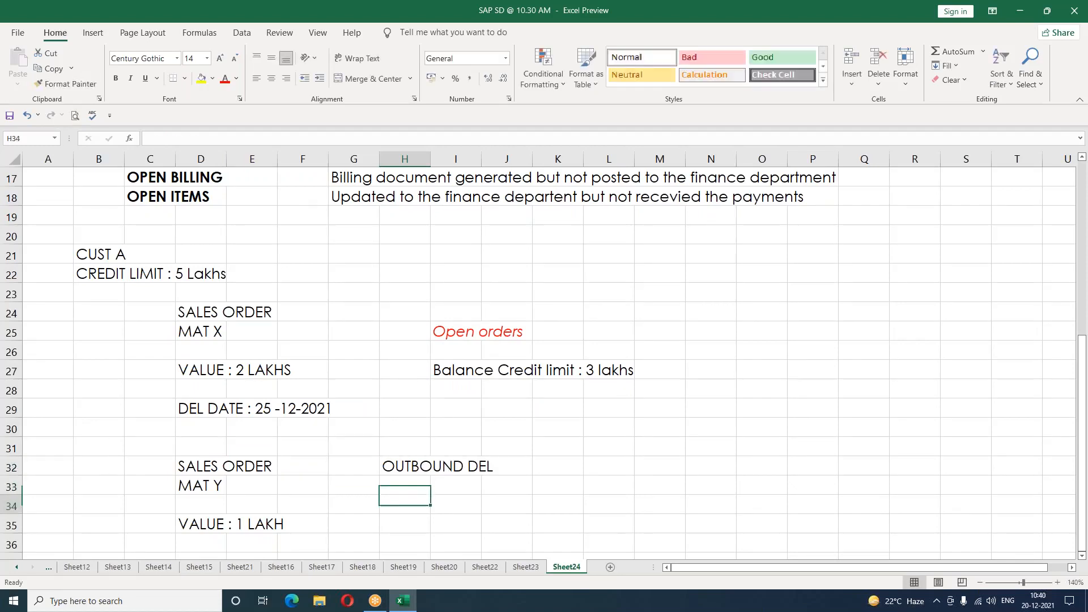
Enter the status "OPEN DEL" in L33, on the row of material Y.
key(Down)
key(Right)
key(Right)
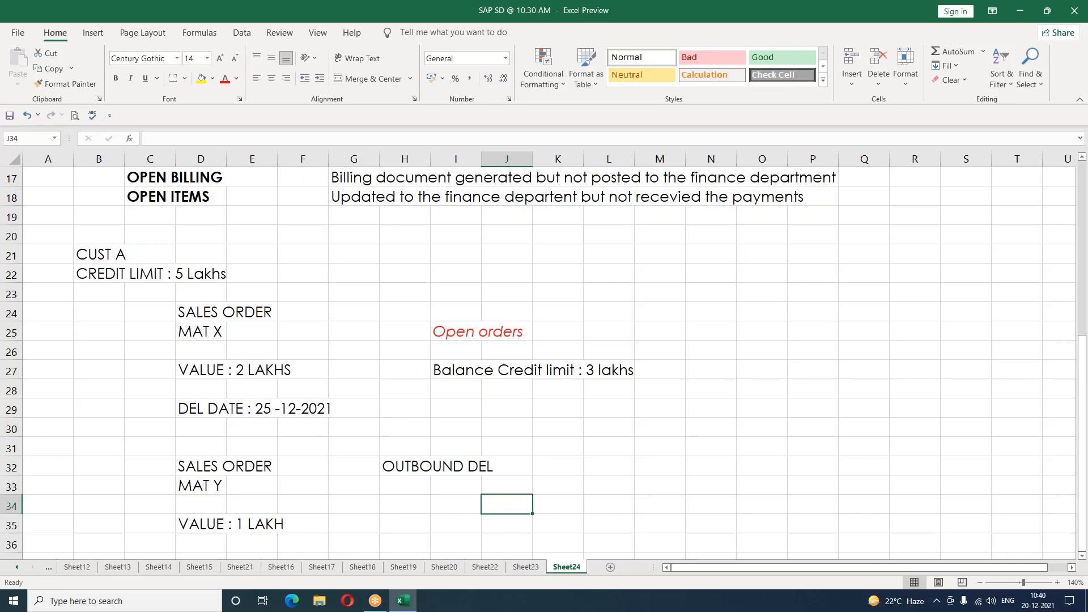
key(Right)
key(Right)
key(Up)
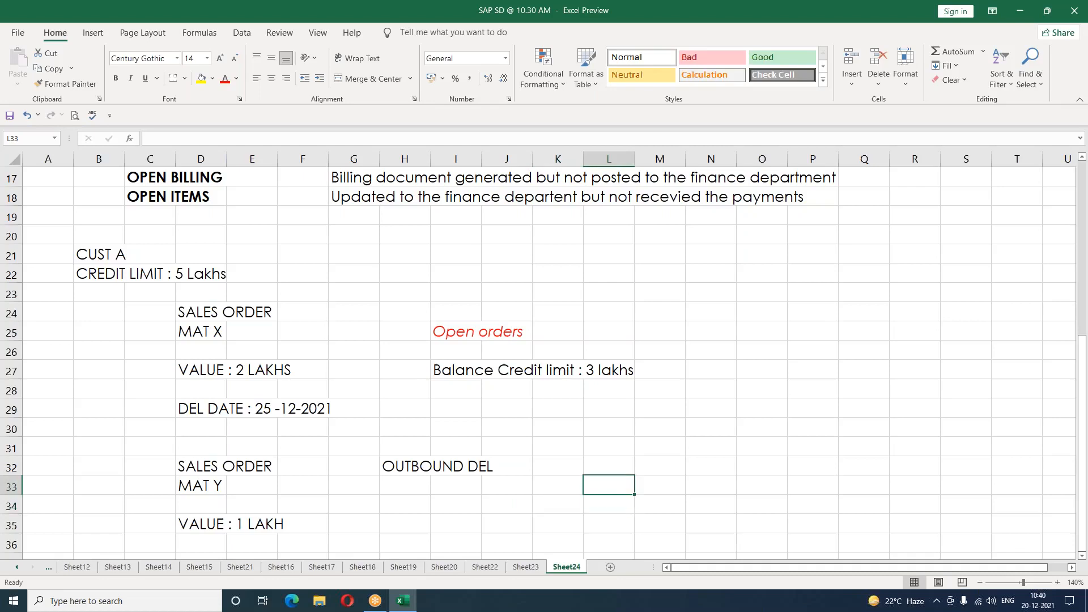
text(OPEN DEL)
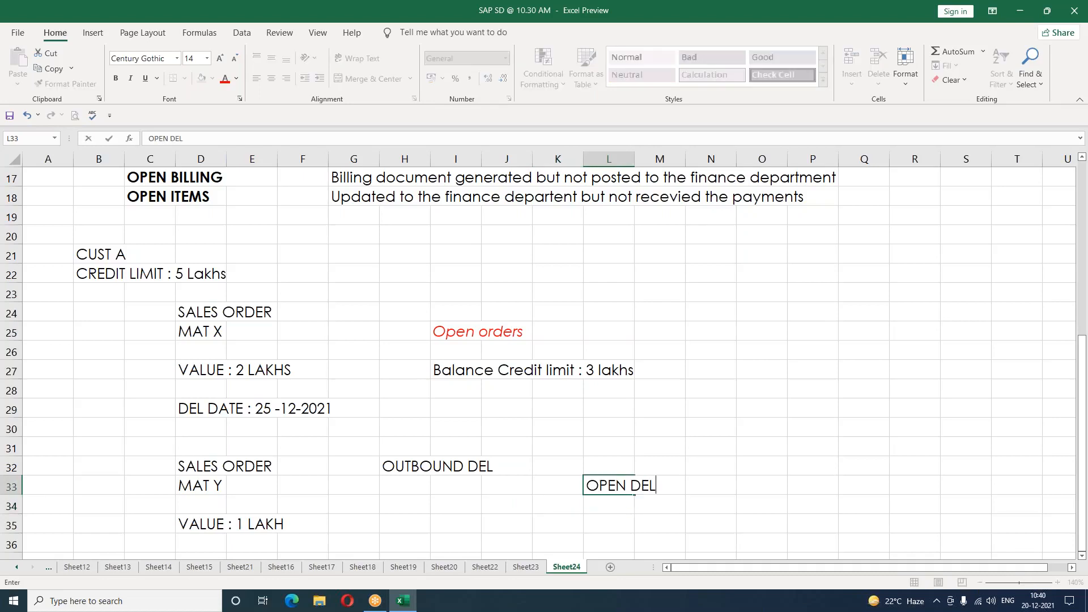
key(Return)
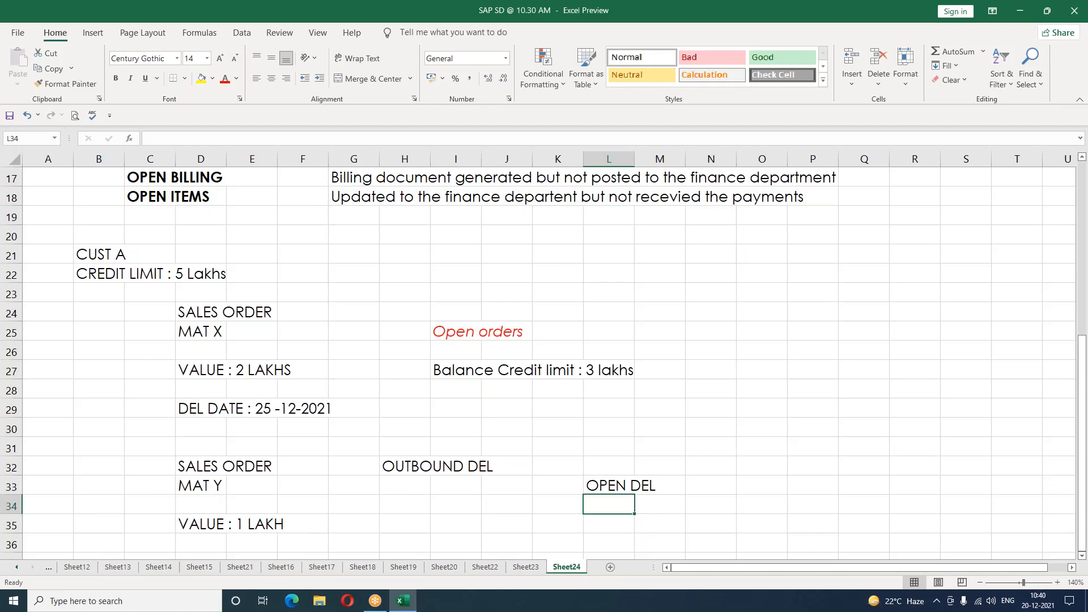
Enter "Balance Credit limit : 2 lakhs" in L35, level with the second order's value.
key(Return)
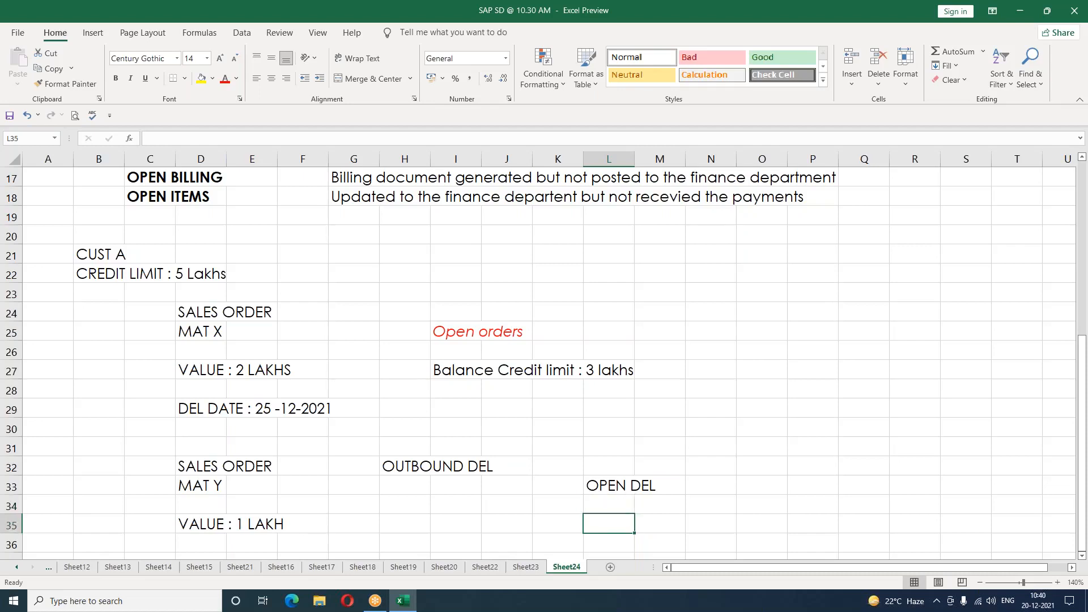
text(Balance )
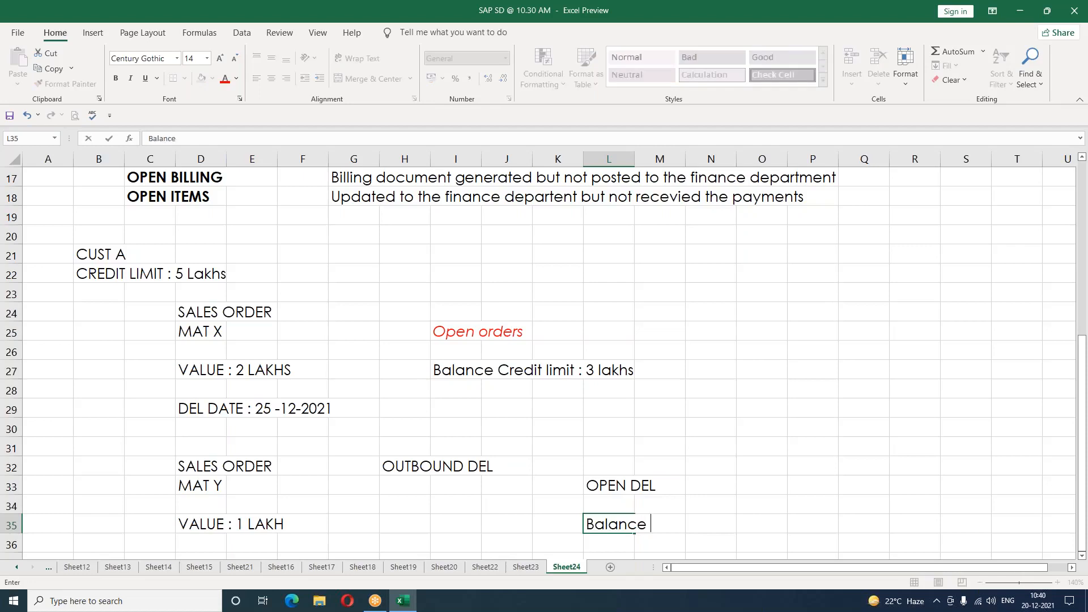
text(Credit)
text( Mn)
key(BackSpace)
key(BackSpace)
text(limit :)
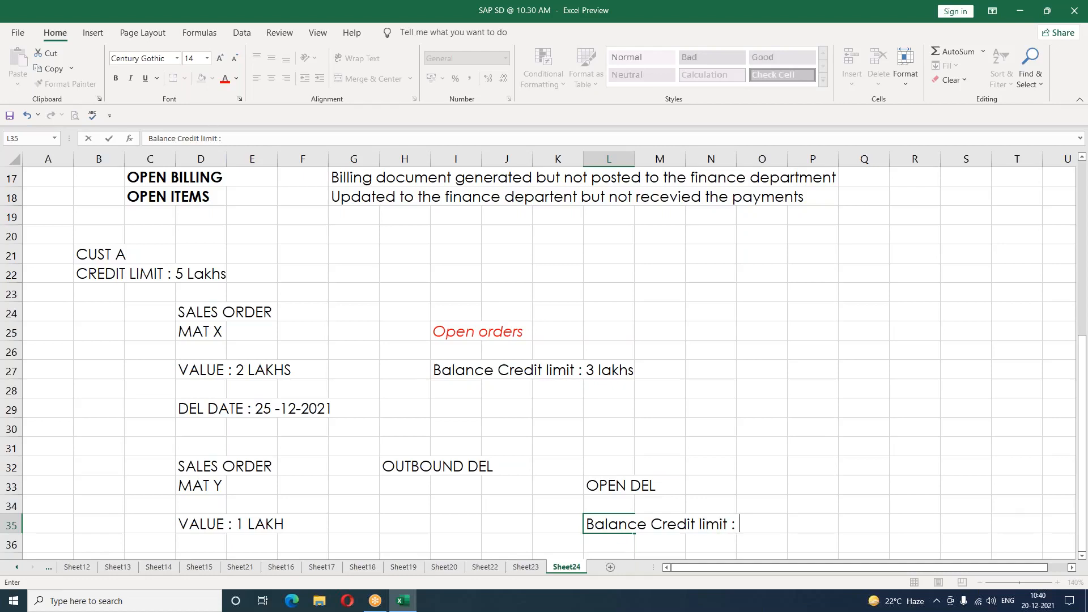
text( 2 lakhs)
key(Return)
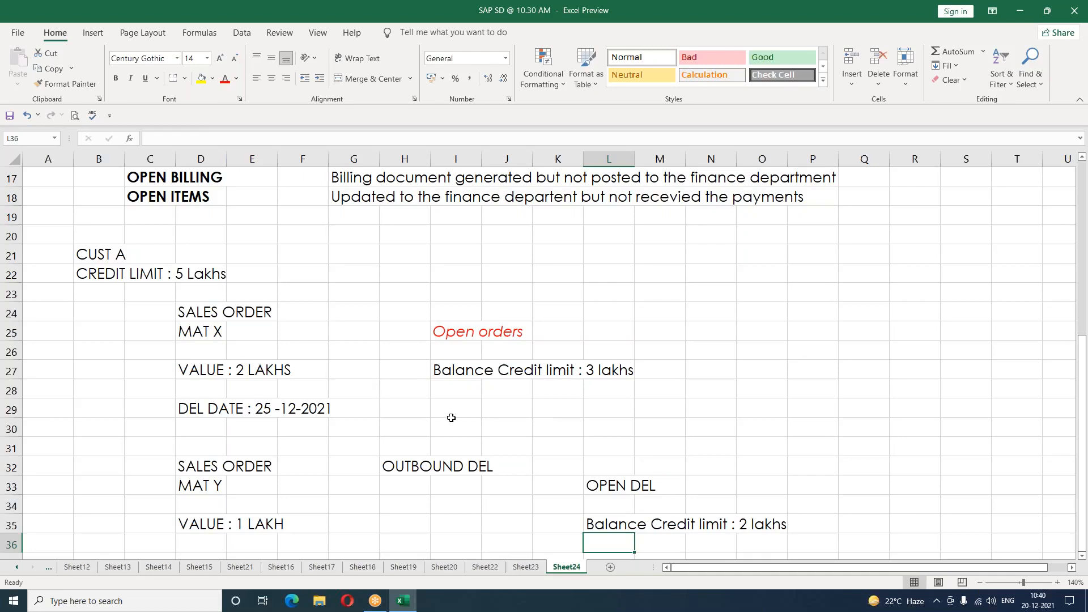
Enter the heading "SALES ORDER" in D38 for a third order.
scroll(451, 418, down, 2)
click(200, 466)
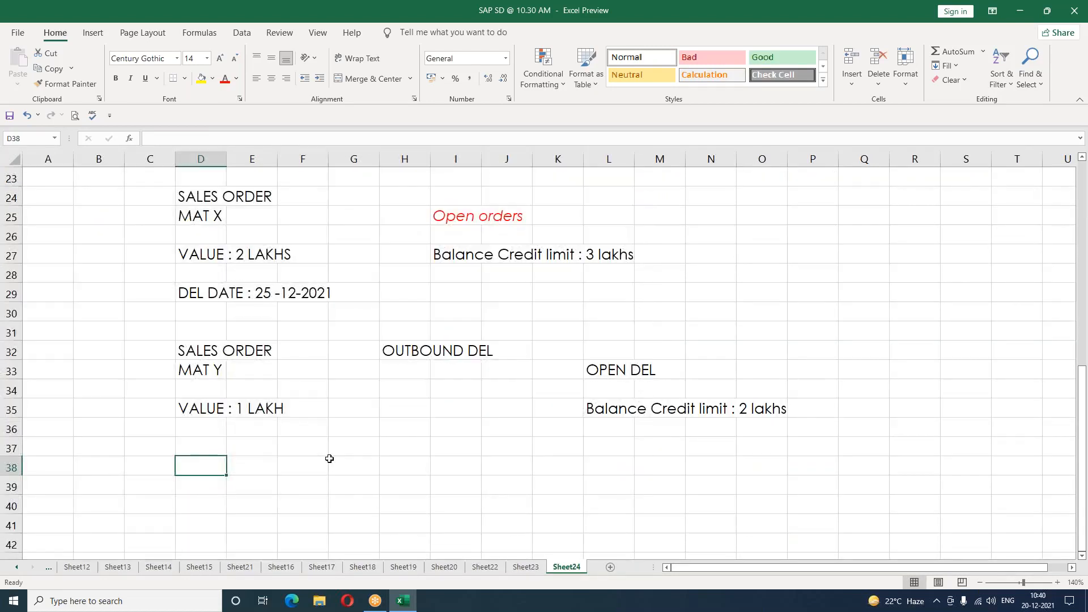
text(SALES ORDER)
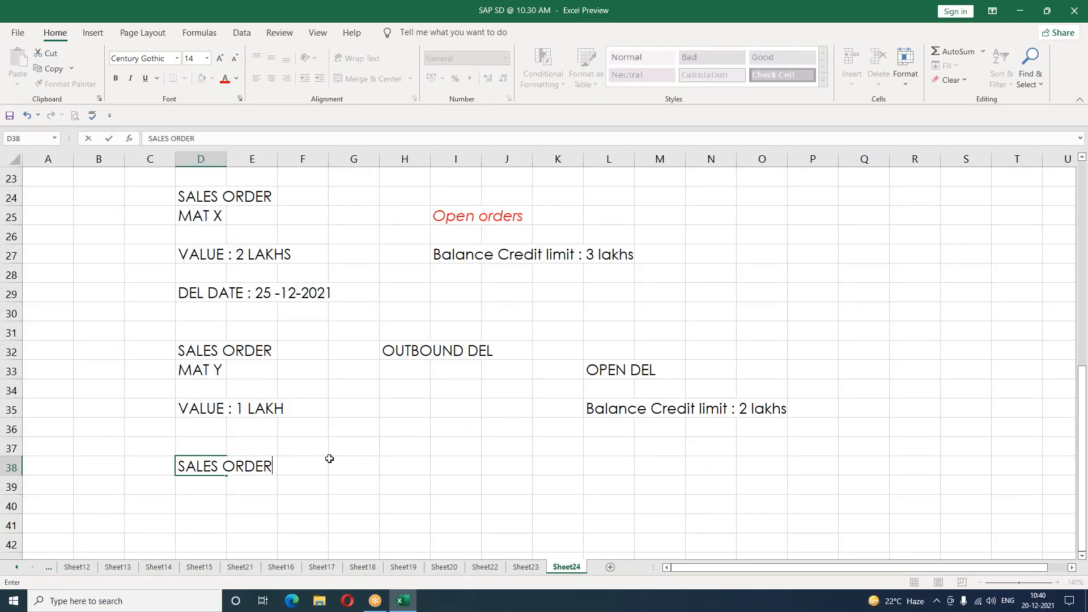
key(Return)
Copy the material line from D33 into D39 and change it to "MAT Z".
click(195, 369)
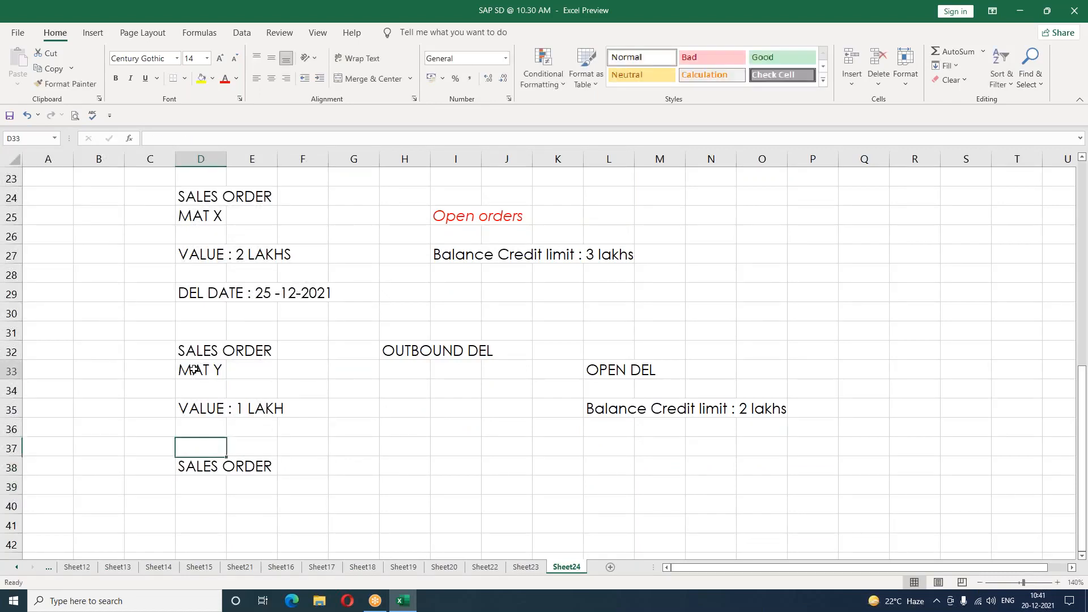
key(ctrl+c)
click(207, 485)
key(ctrl+v)
double_click(214, 486)
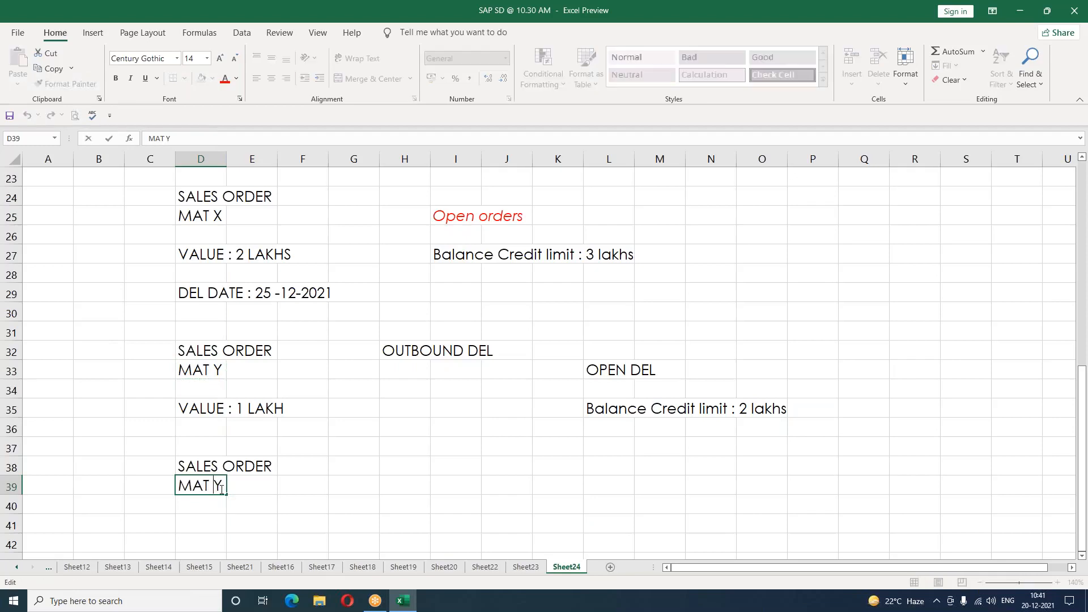
key(Delete)
text(Z)
key(Return)
Enter the third order's value "Value : 1 lakh" in D41, leaving a blank row below the material.
key(Return)
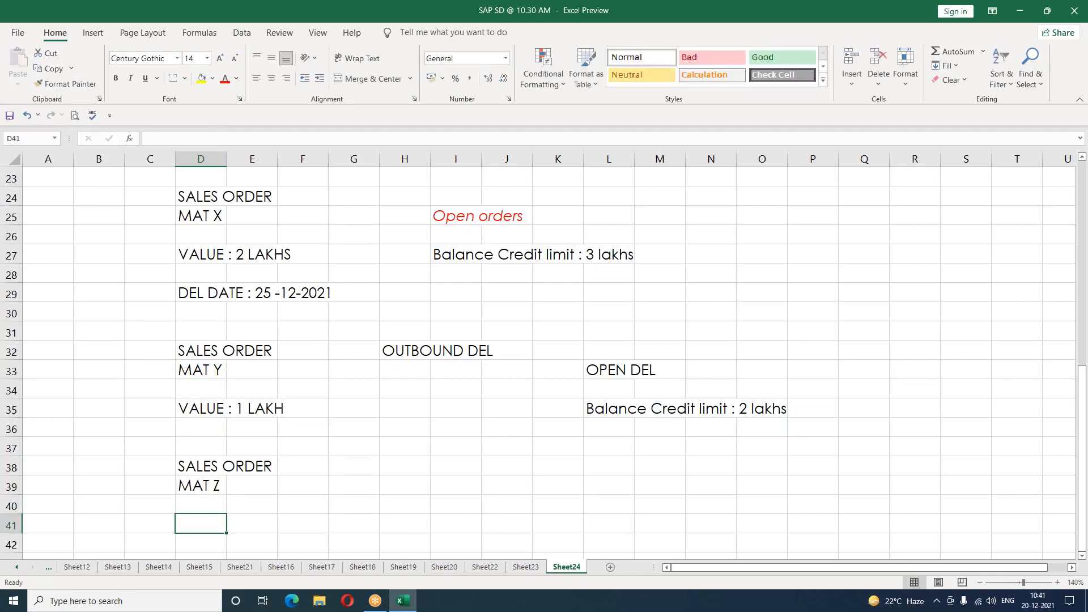
text(vALUE)
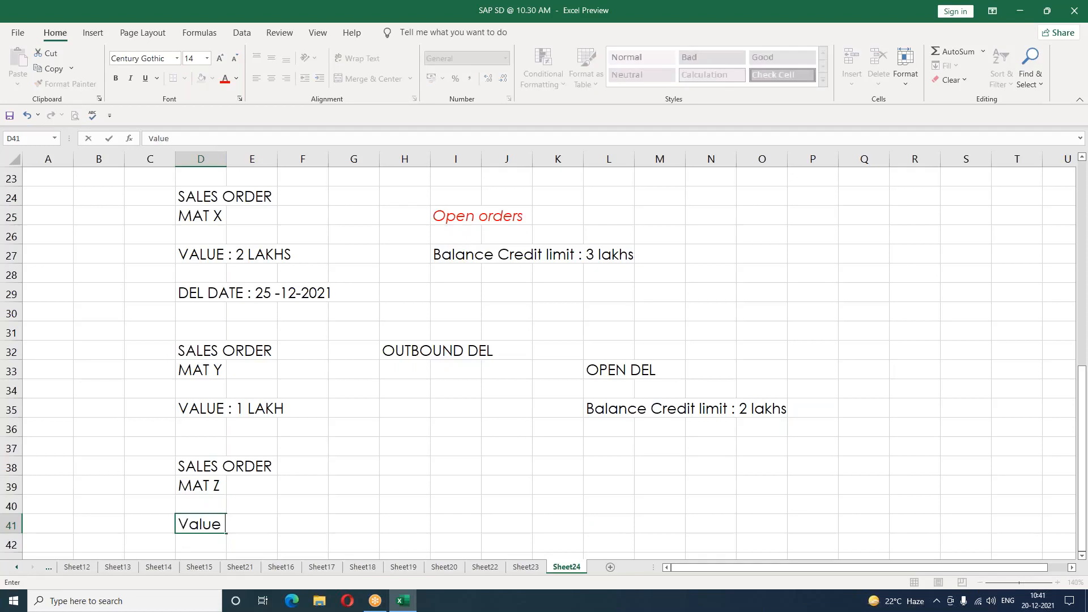
text( : 1 lakh)
key(Return)
Copy "OUTBOUND DEL" from H32 into H38, level with the third sales order heading.
click(383, 464)
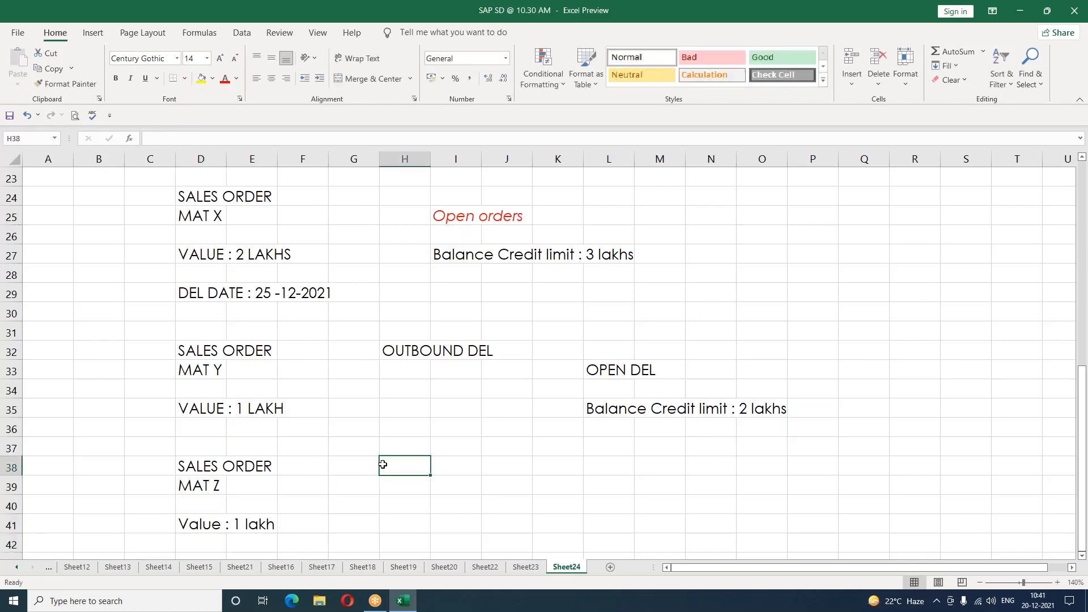
click(401, 355)
key(ctrl+c)
click(403, 467)
key(ctrl+v)
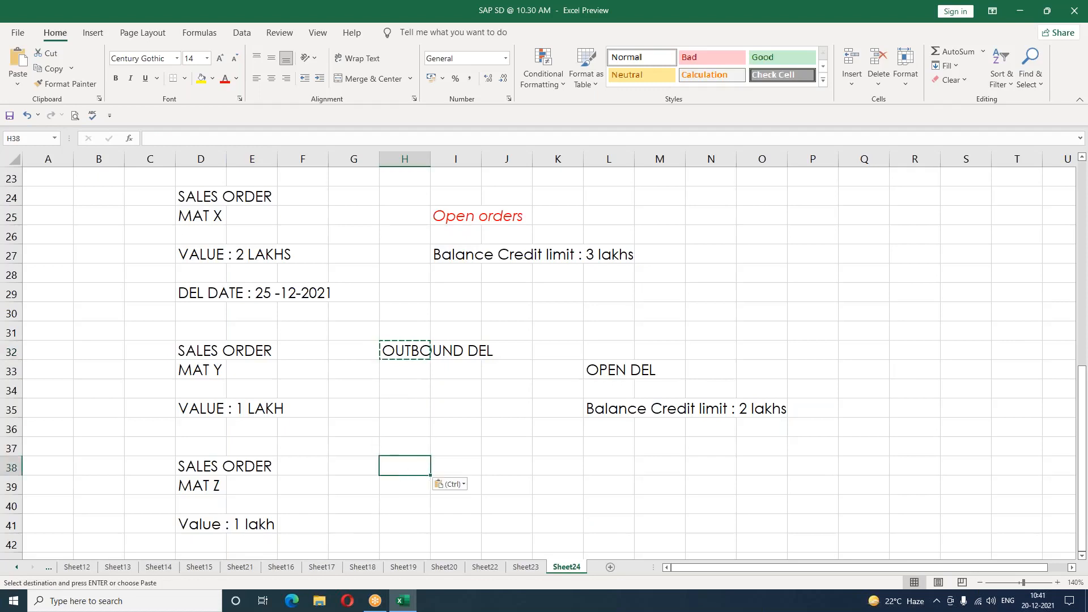
Enter "BILLING" in L38, on the same row as the third order's outbound delivery.
click(619, 467)
text(b)
key(BackSpace)
text(BILLING)
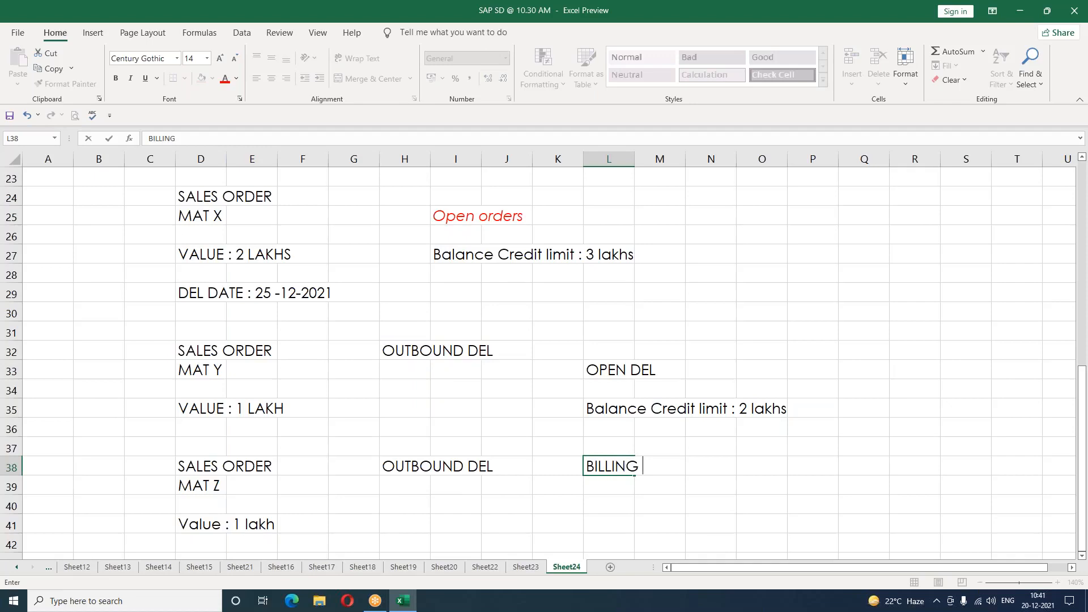
click(638, 499)
click(765, 467)
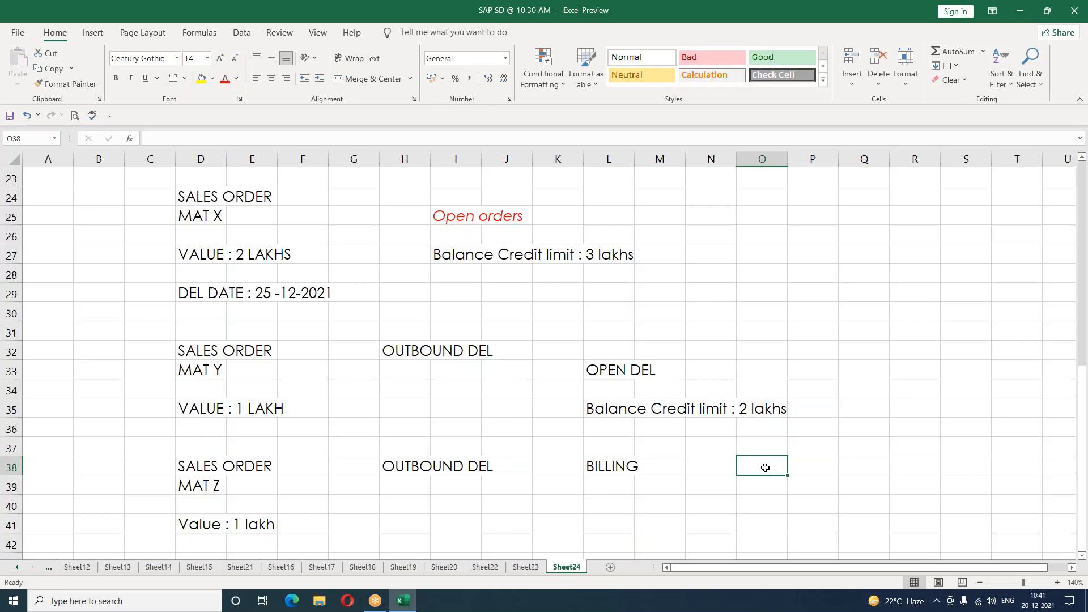
Color the "OPEN DEL" text in L33 red.
scroll(765, 468, down, 1)
click(619, 313)
click(224, 80)
Enter the status "OPEN BILLING" in O40 and color its text red.
click(750, 446)
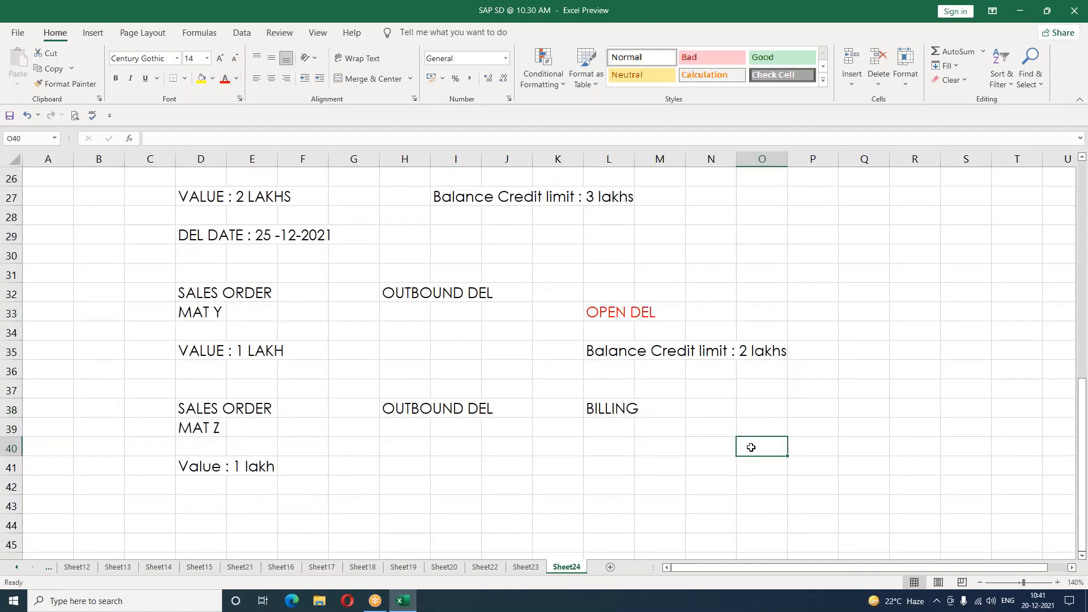
text(OPEN BILLING)
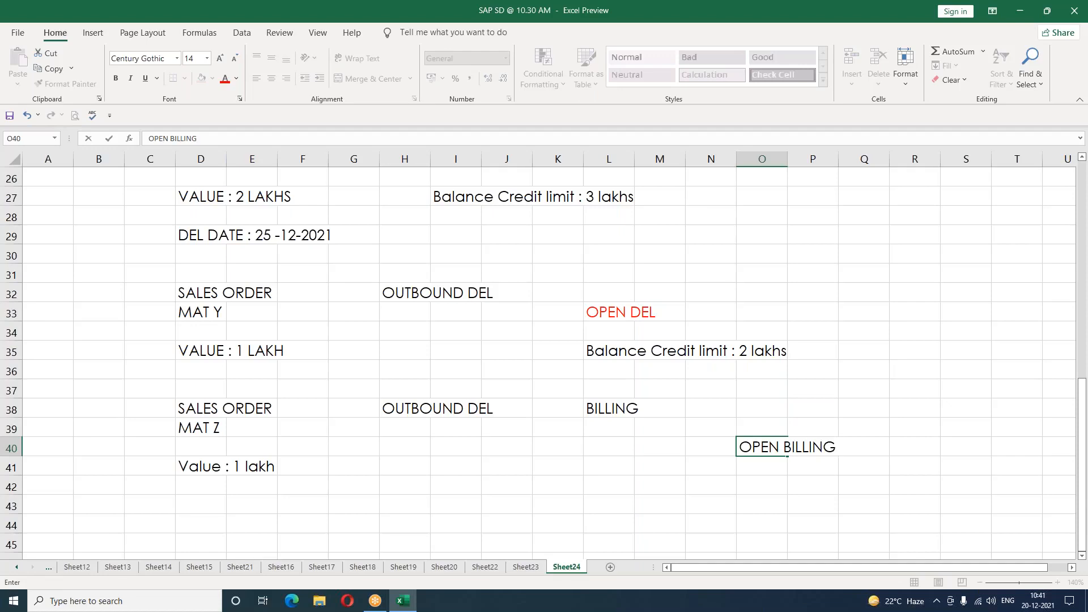
key(ctrl+Return)
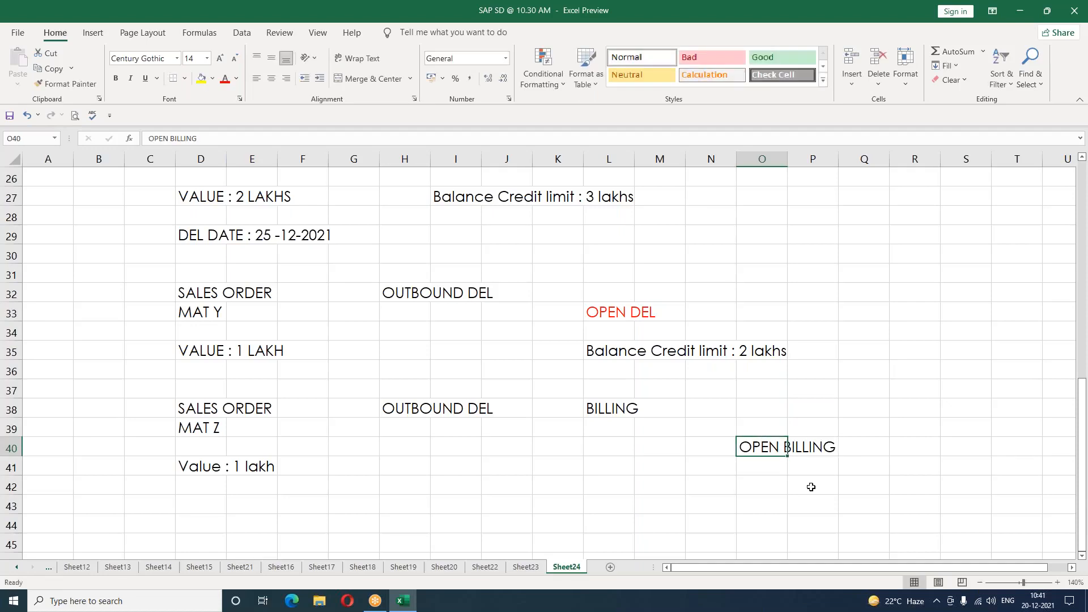
click(224, 80)
Enter "Balance Credit limit : 1 lakh" in O42, below the red open billing status.
click(765, 481)
text(Balance Cr)
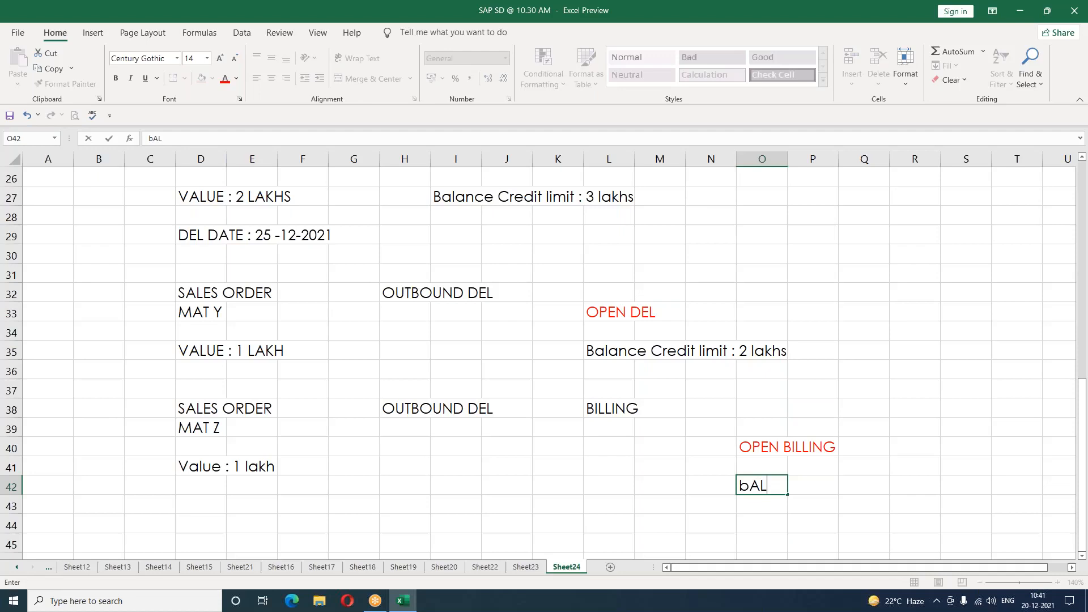
text(edi)
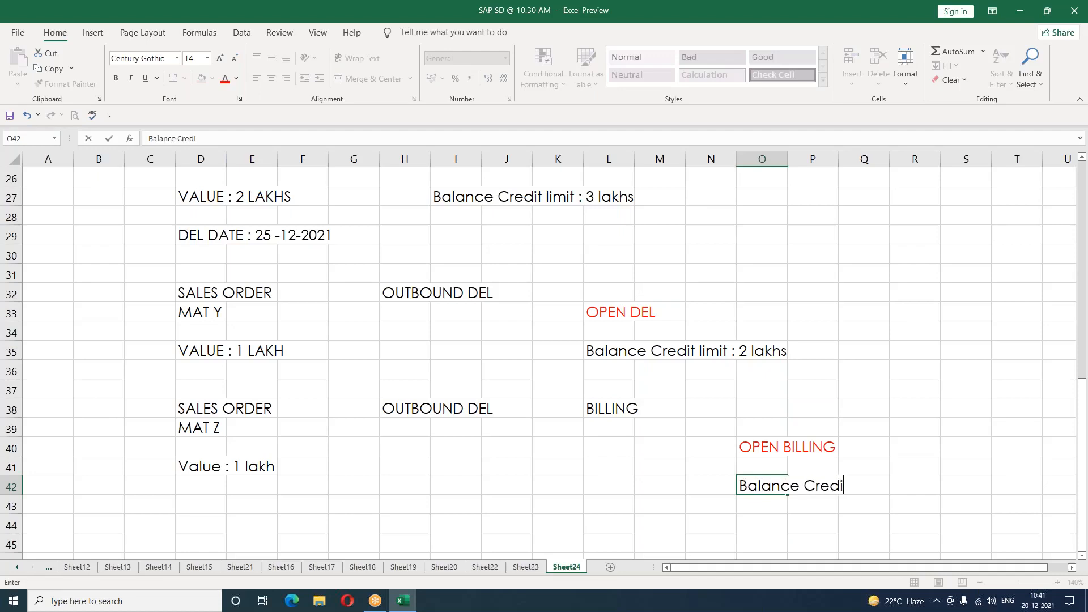
text(t limit : 1 lakh)
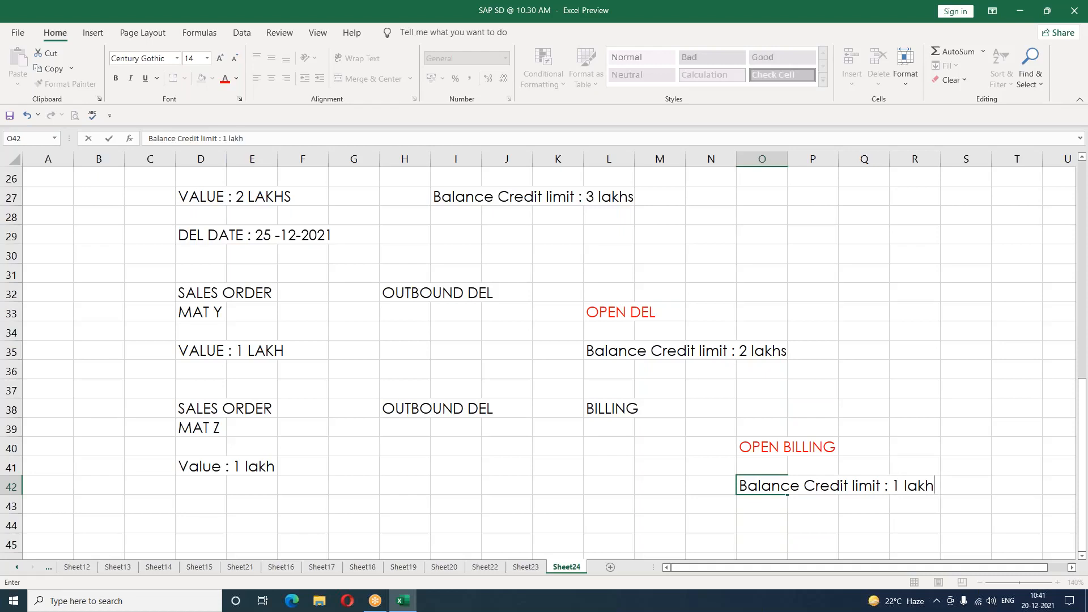
key(Return)
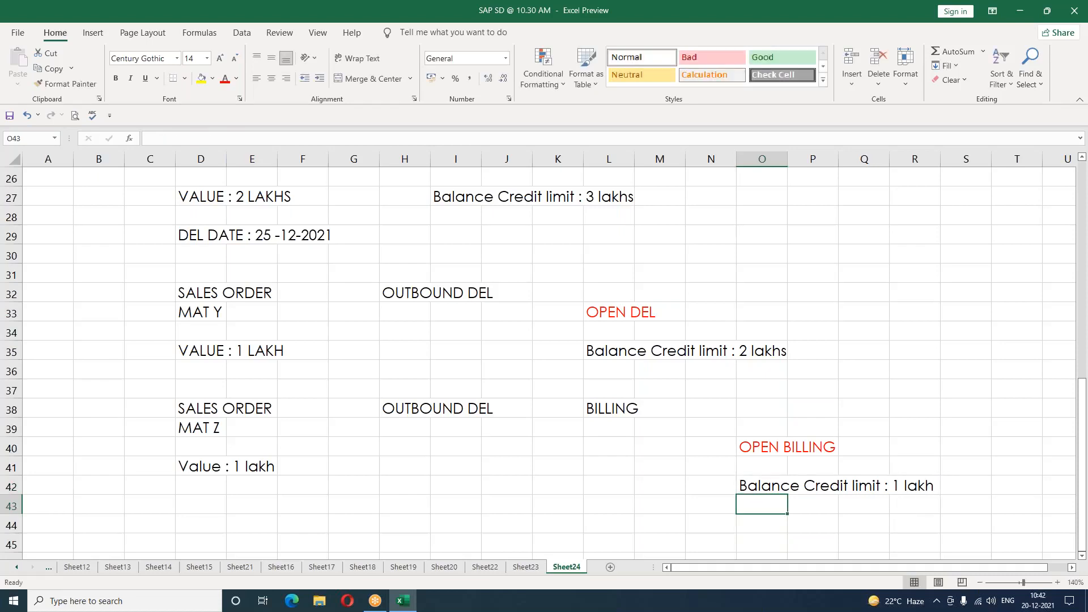
click(509, 492)
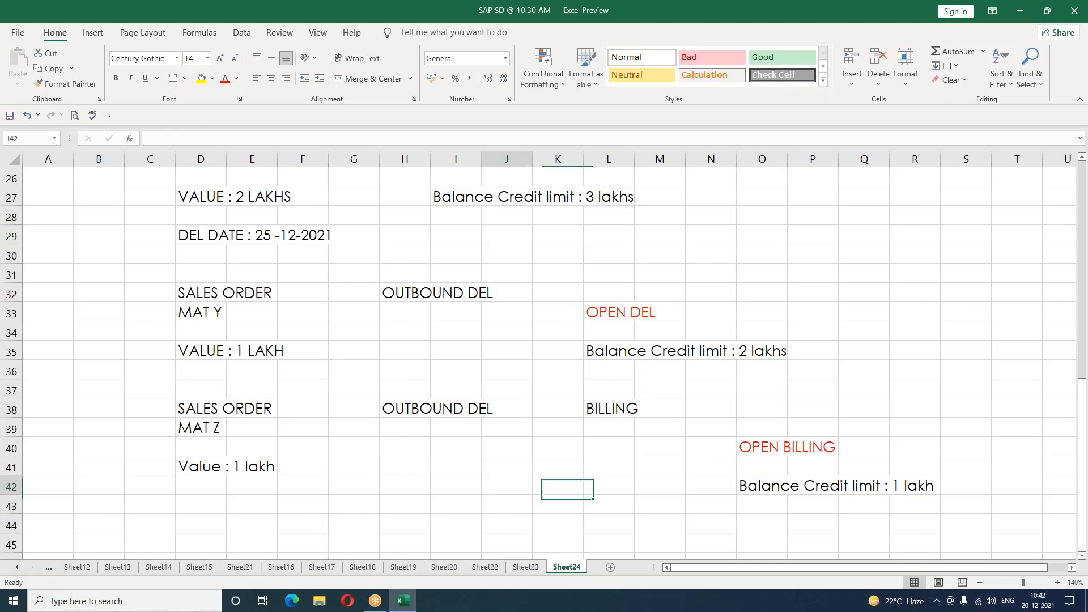
Copy the third sales order block from D38:D41 to D44 as the start of a fourth order.
click(212, 529)
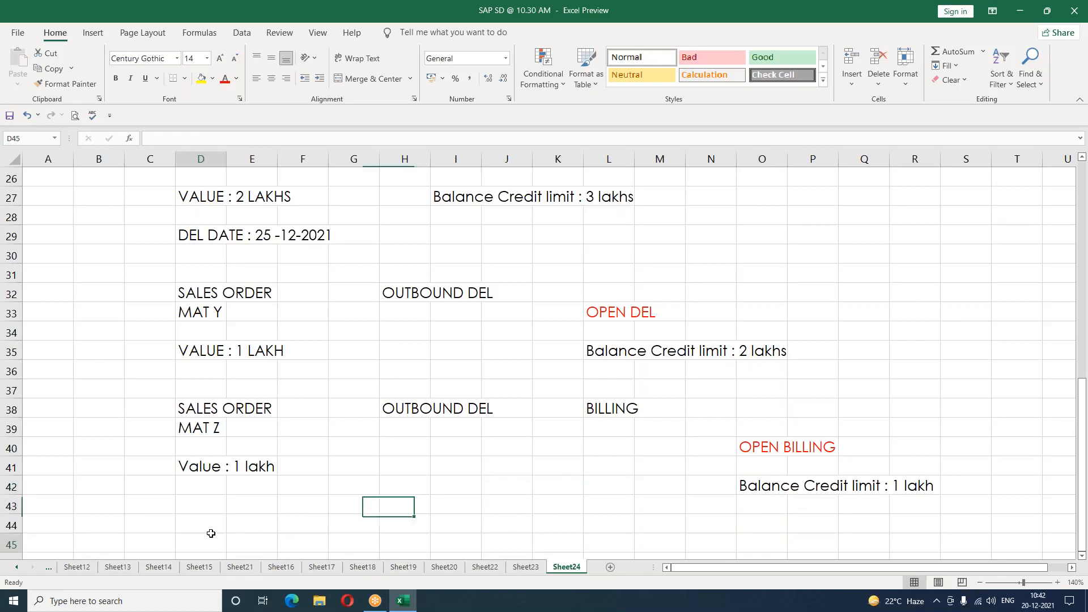
text(SA)
drag(208, 408, 208, 460)
key(ctrl+c)
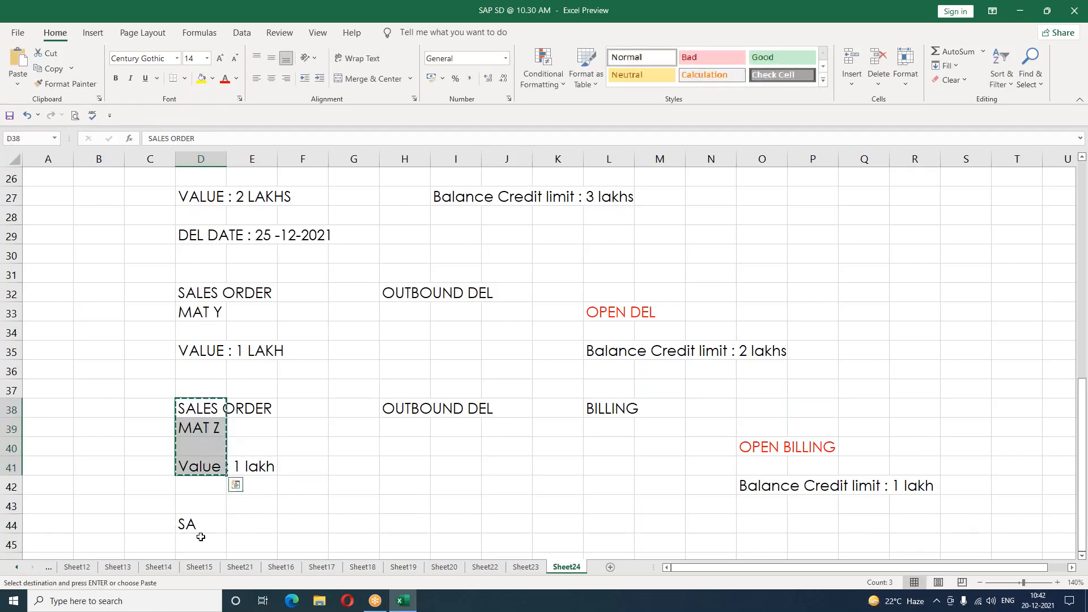
click(201, 524)
key(ctrl+v)
scroll(312, 503, down, 1)
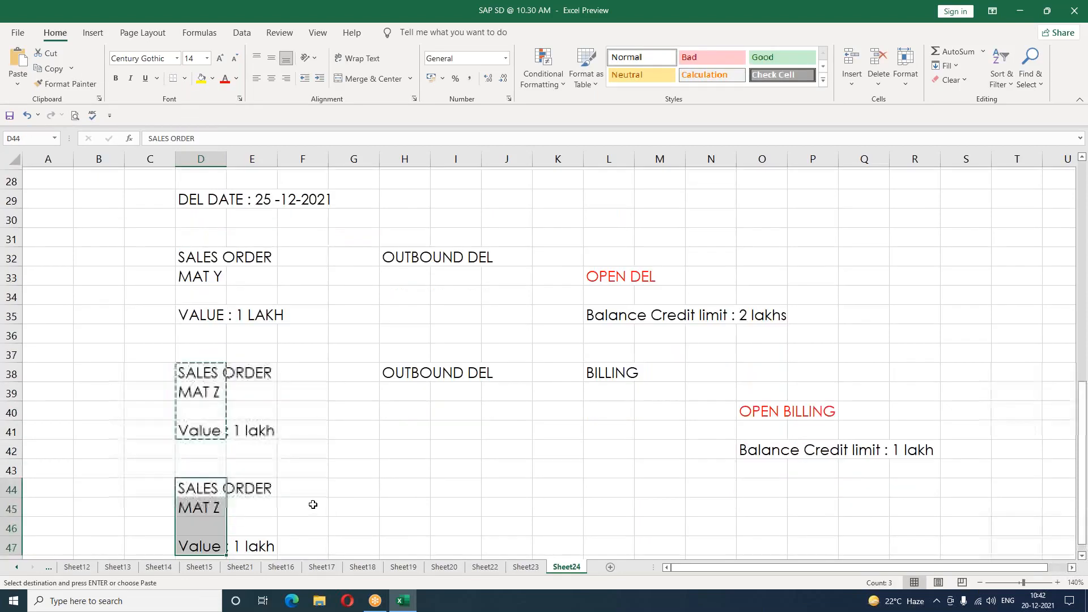
click(449, 505)
key(Escape)
Copy "OUTBOUND DEL" and "BILLING" from row 38 into H44 and L44, level with the fourth sales order heading.
click(405, 353)
key(ctrl+c)
click(397, 466)
key(ctrl+v)
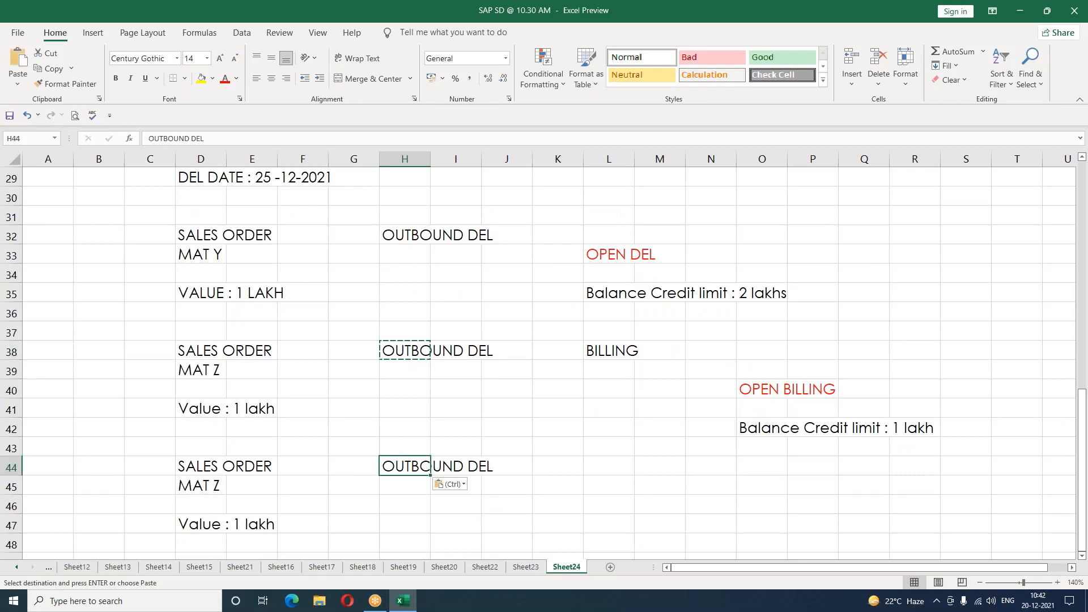
click(596, 350)
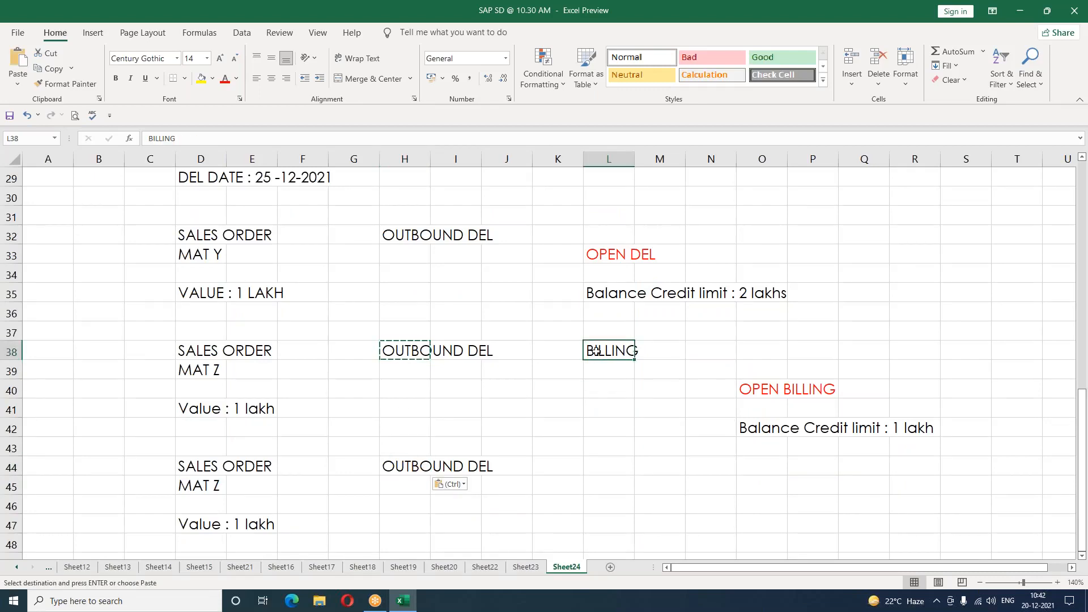
key(ctrl+c)
click(605, 469)
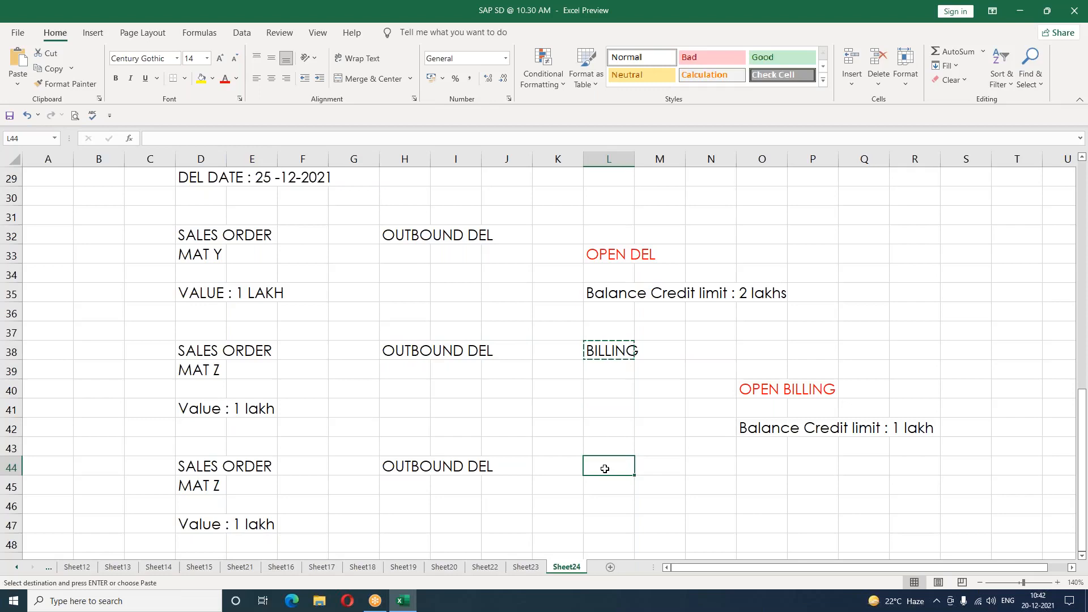
key(ctrl+v)
Enter "ACCOUNT DOCUMENT" in O44, on the same row as the fourth order's billing.
click(771, 467)
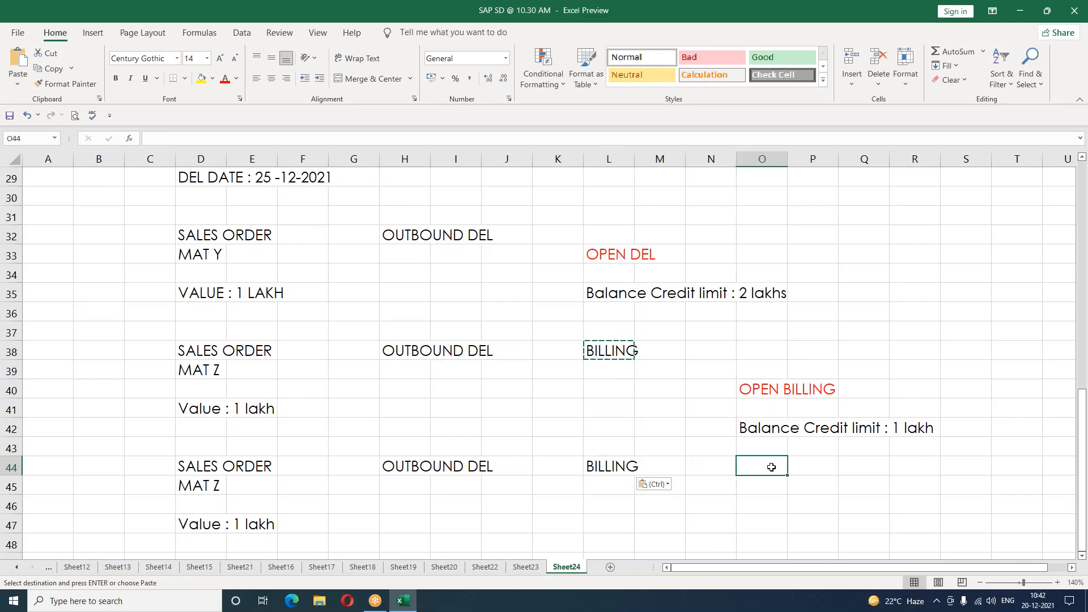
text(ACCOU)
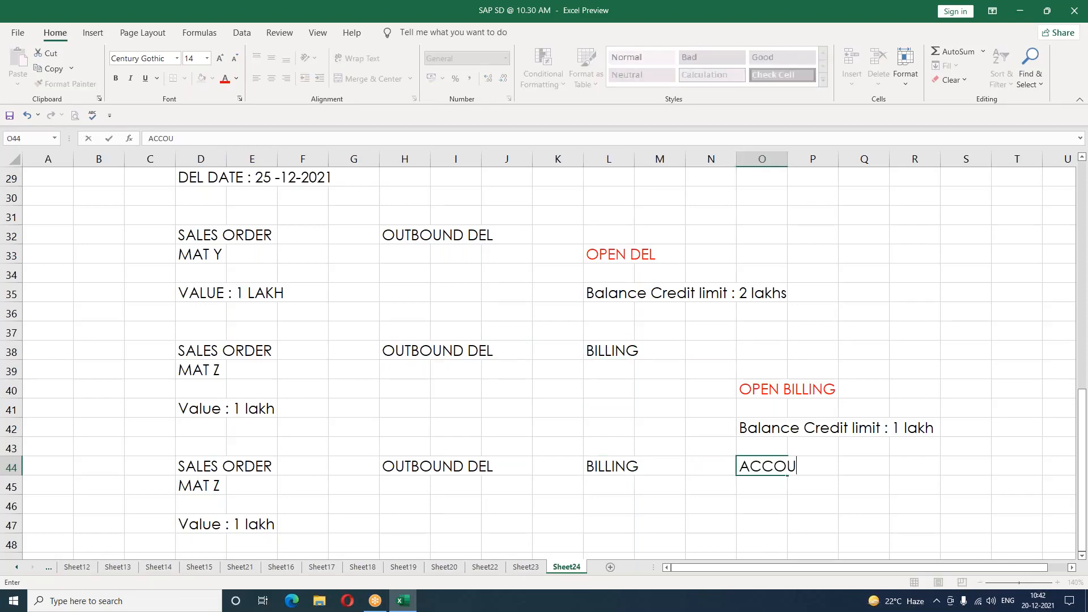
text(NT DOCUMENT)
key(Return)
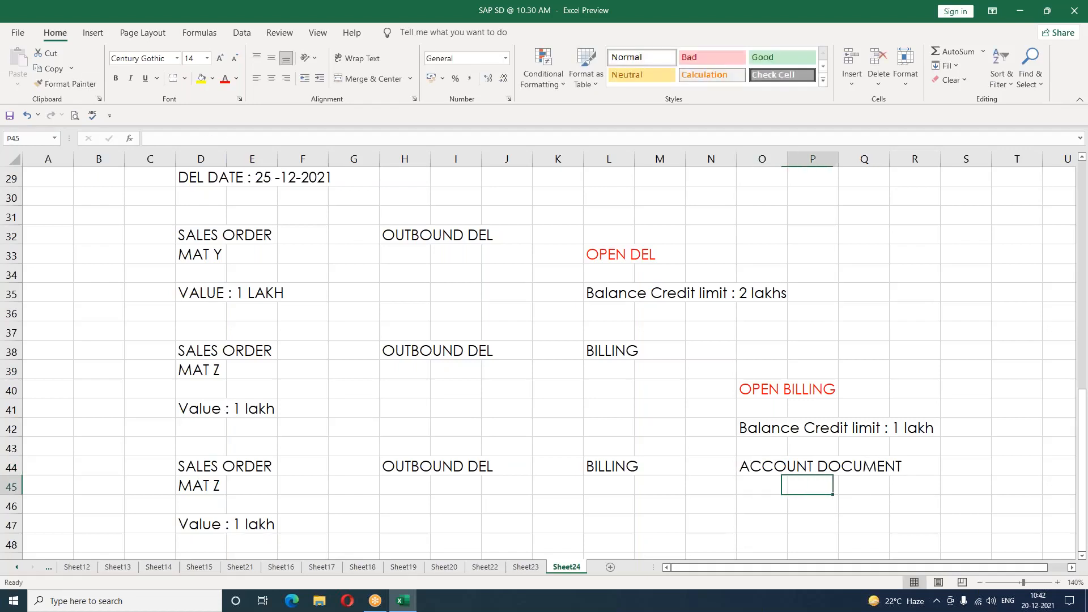
key(Right)
key(Right)
Enter the status "OPEN ITEMS" in S46 and color its text red.
click(875, 521)
scroll(874, 522, down, 2)
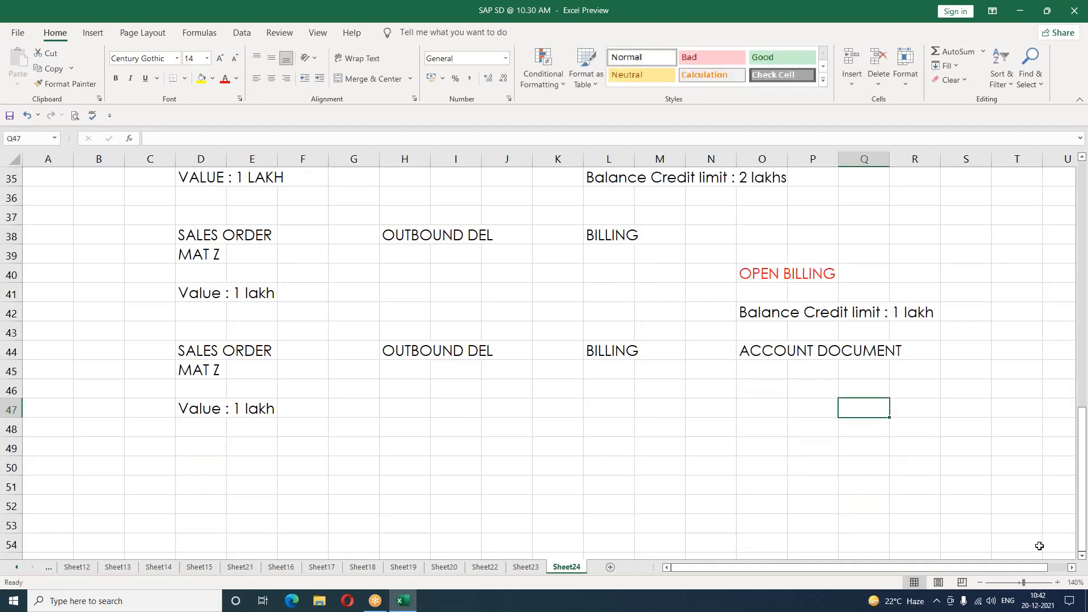
click(1071, 569)
click(1071, 568)
click(1071, 567)
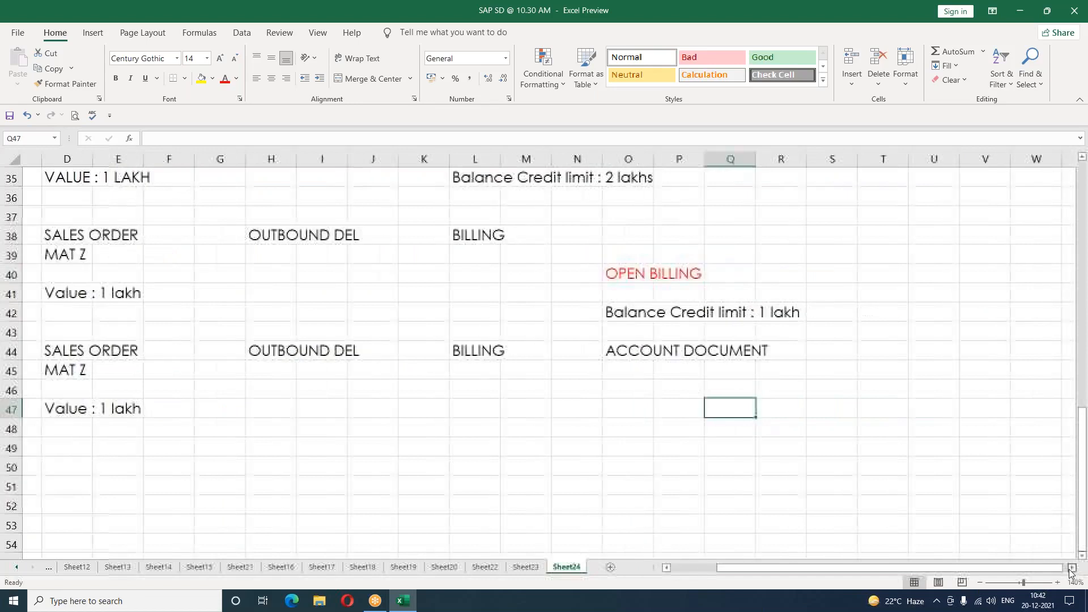
click(810, 393)
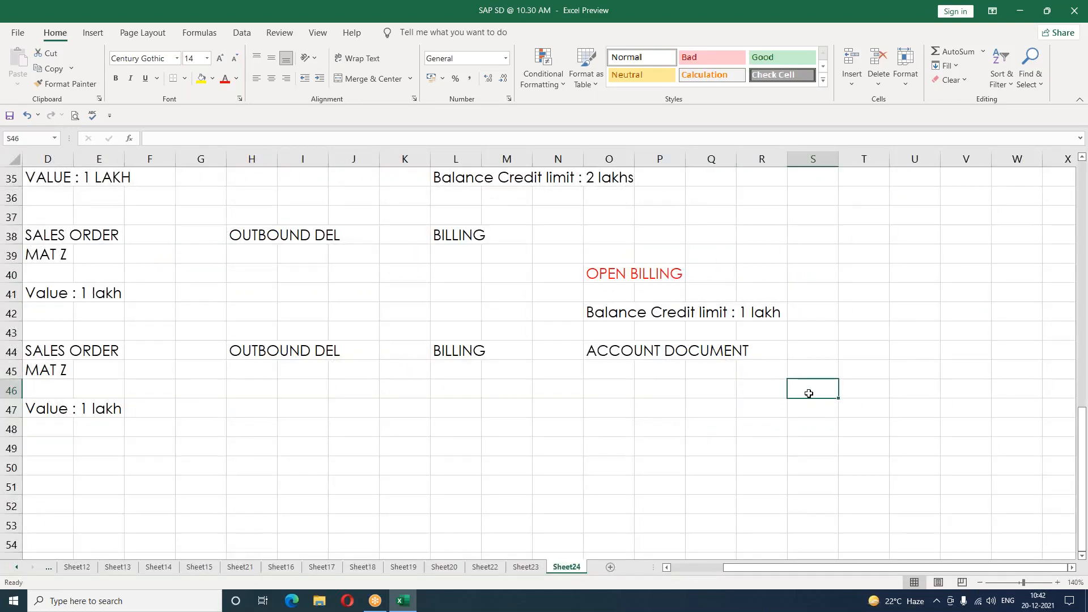
text(OPEN ITEM)
text(S)
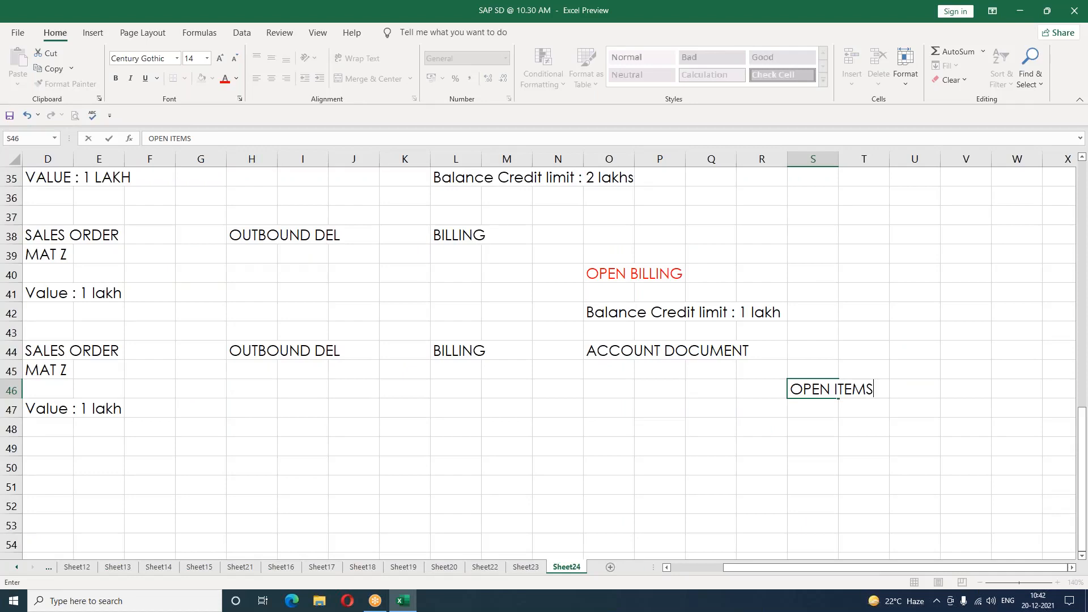
key(Return)
click(810, 390)
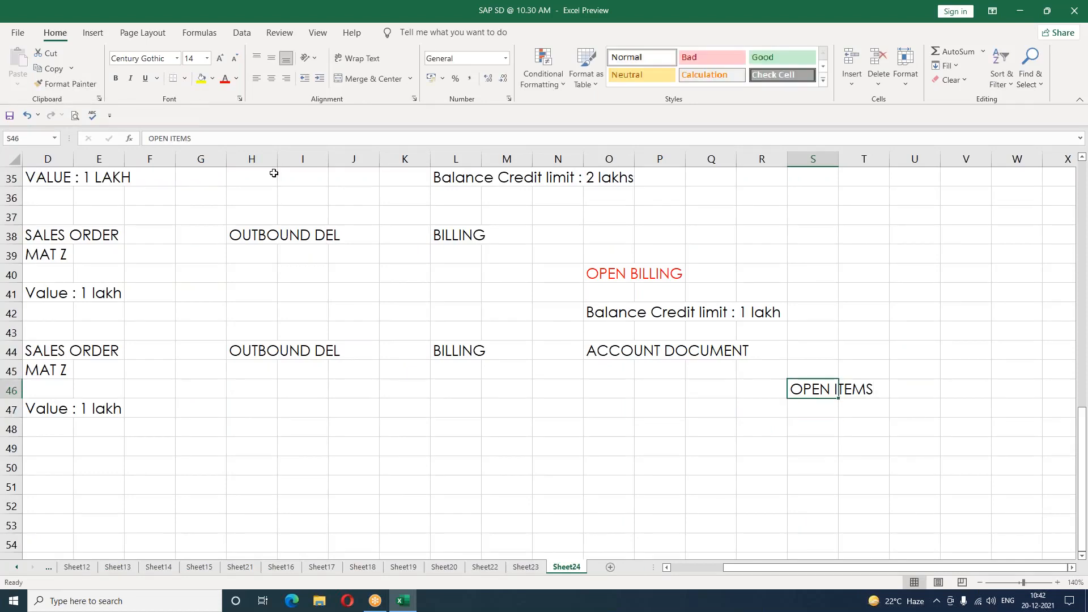
click(225, 79)
Enter "Balance Credit limit : 0" in S48, below the open items status.
click(807, 413)
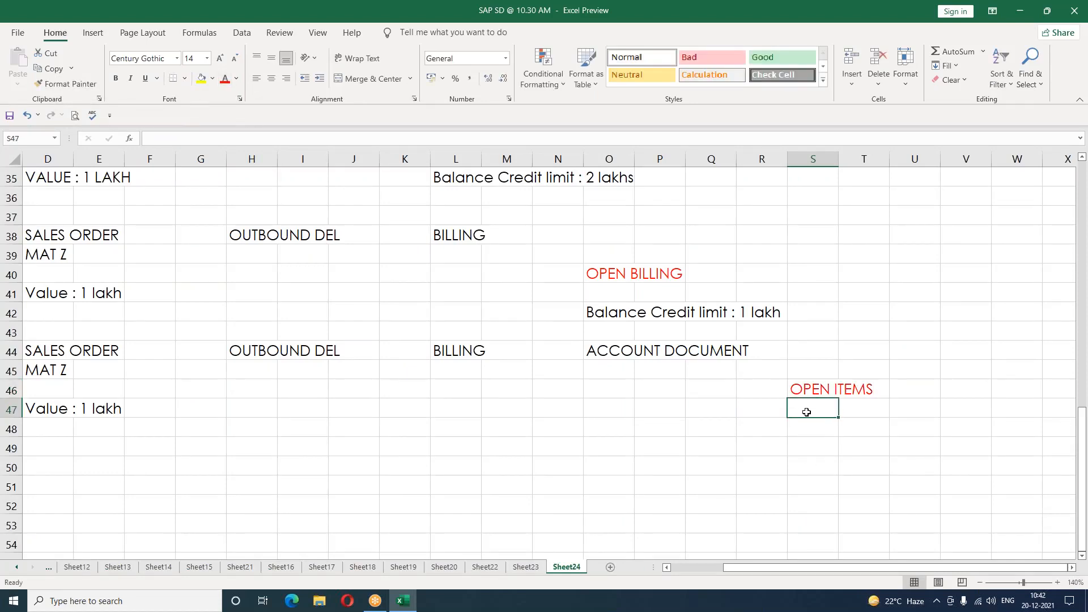
click(807, 427)
text(Balance )
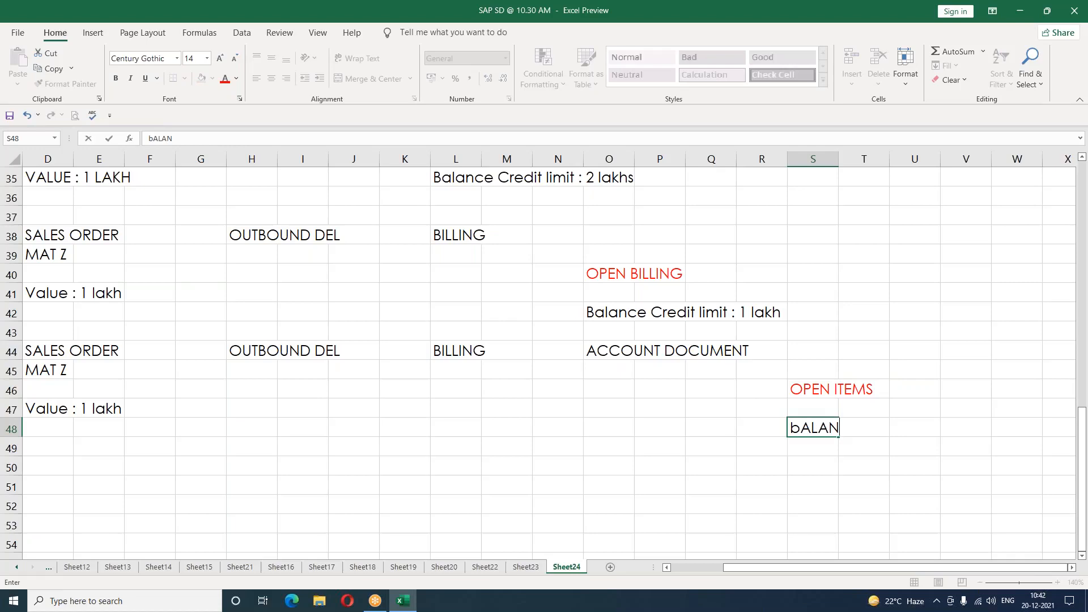
text(Credi)
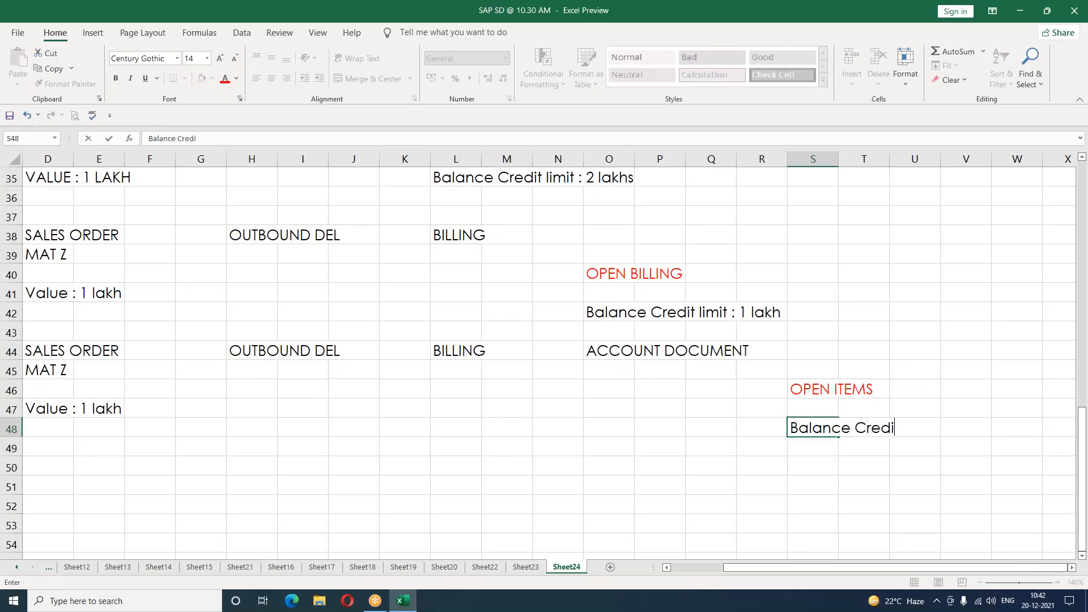
text(t limit : 0)
key(Return)
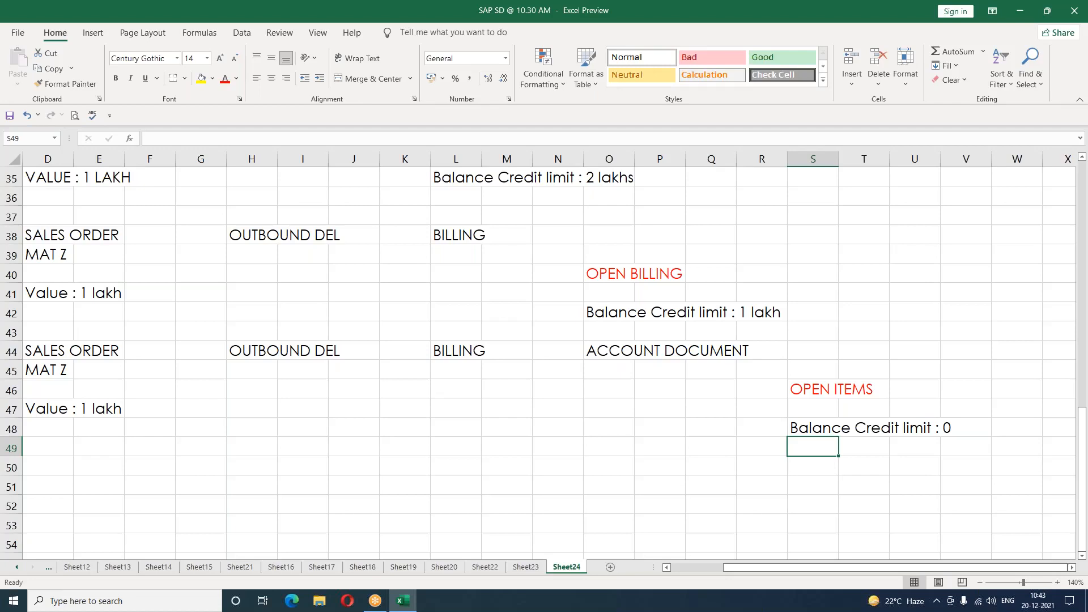
Retype the first order's status in I25 in capitals as "OPEN ORDERS".
click(669, 469)
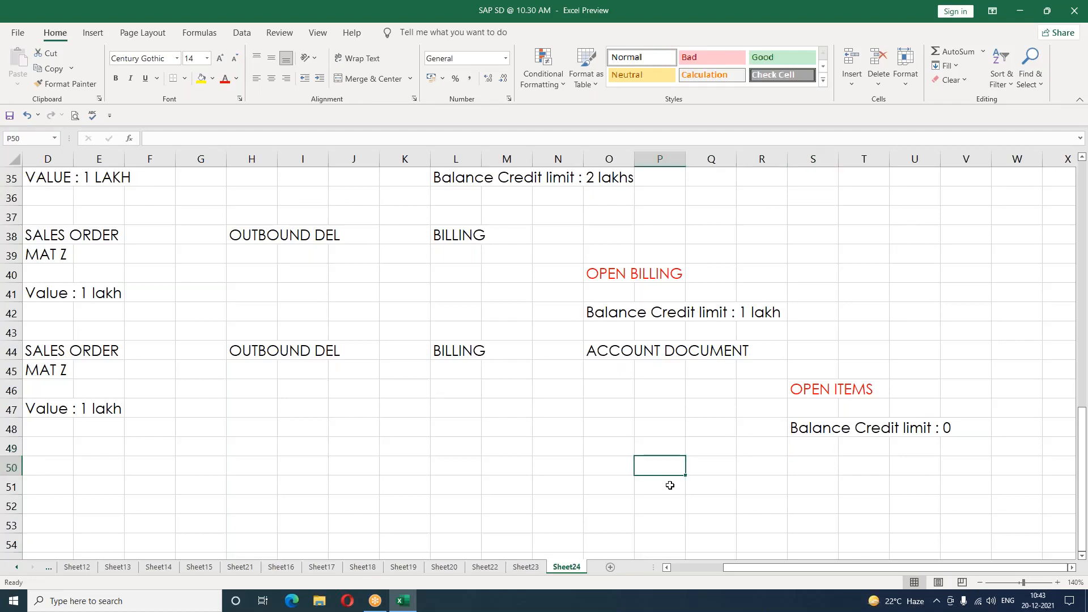
click(667, 567)
click(666, 568)
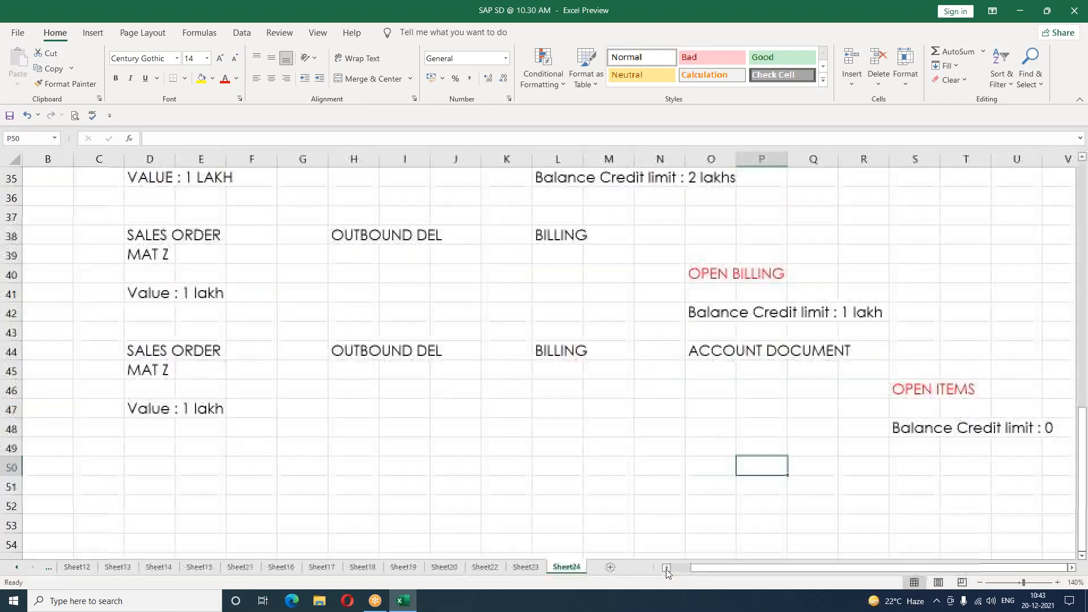
click(666, 568)
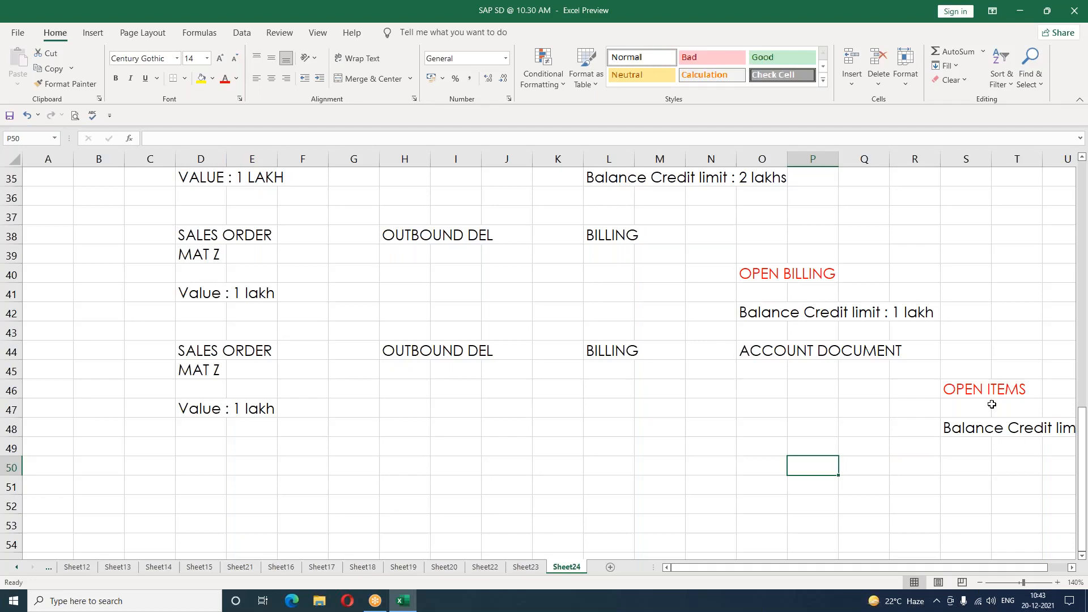
click(291, 465)
scroll(290, 465, up, 1)
scroll(291, 466, up, 3)
click(457, 216)
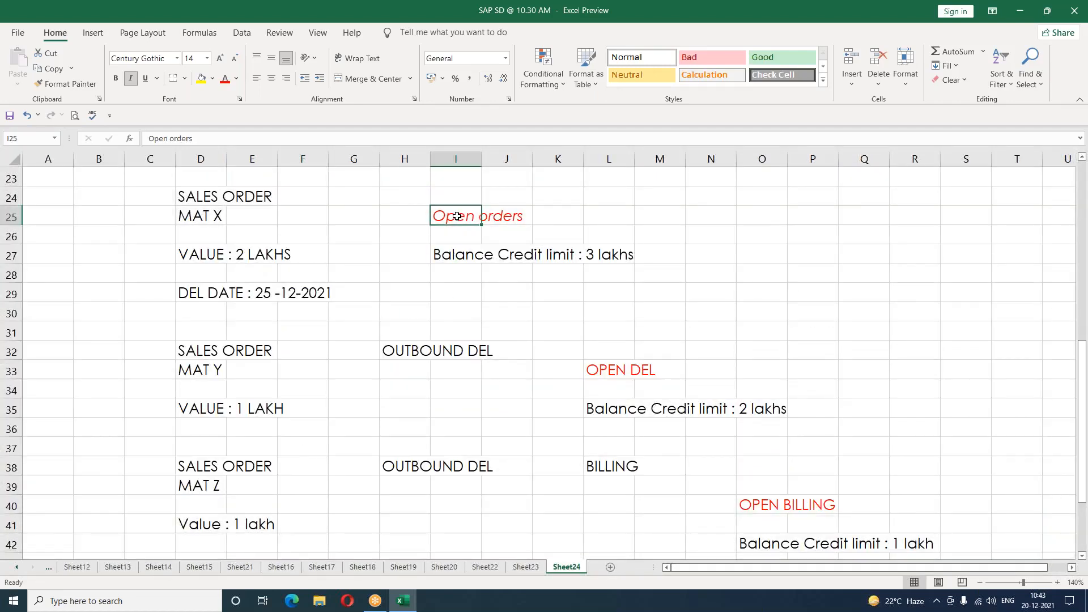
text(OPEN ORDERS)
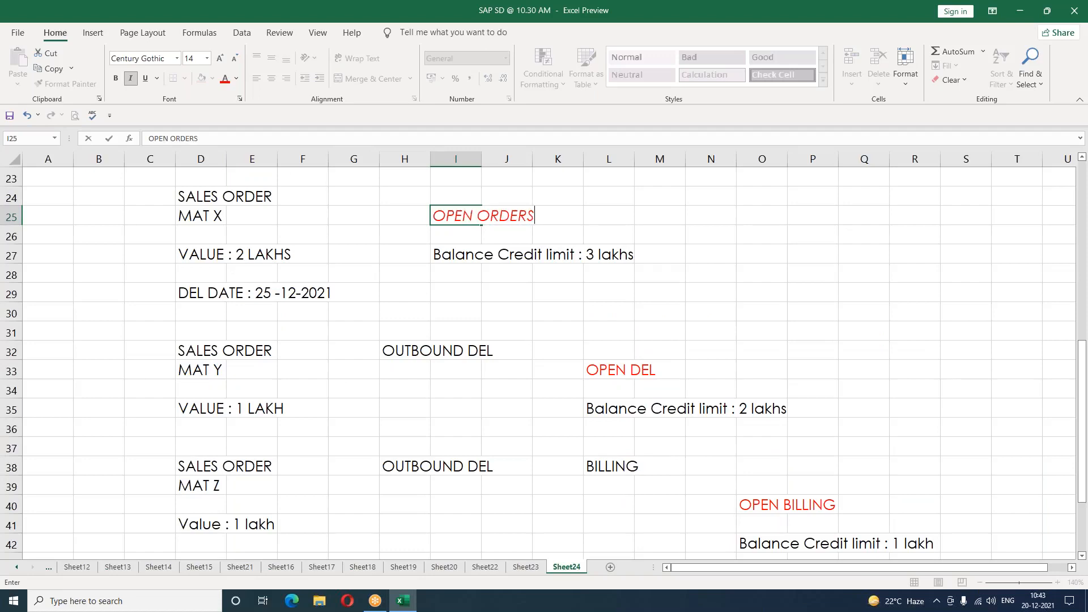
key(Return)
Start a fifth order below the others by entering "SALES ORDER" in D51 and "MAT C" in D52.
key(Down)
key(Down)
key(Down)
key(Down)
key(Down)
key(Down)
key(Down)
key(Down)
key(Down)
key(Down)
key(Down)
key(Down)
key(Down)
key(Down)
key(Down)
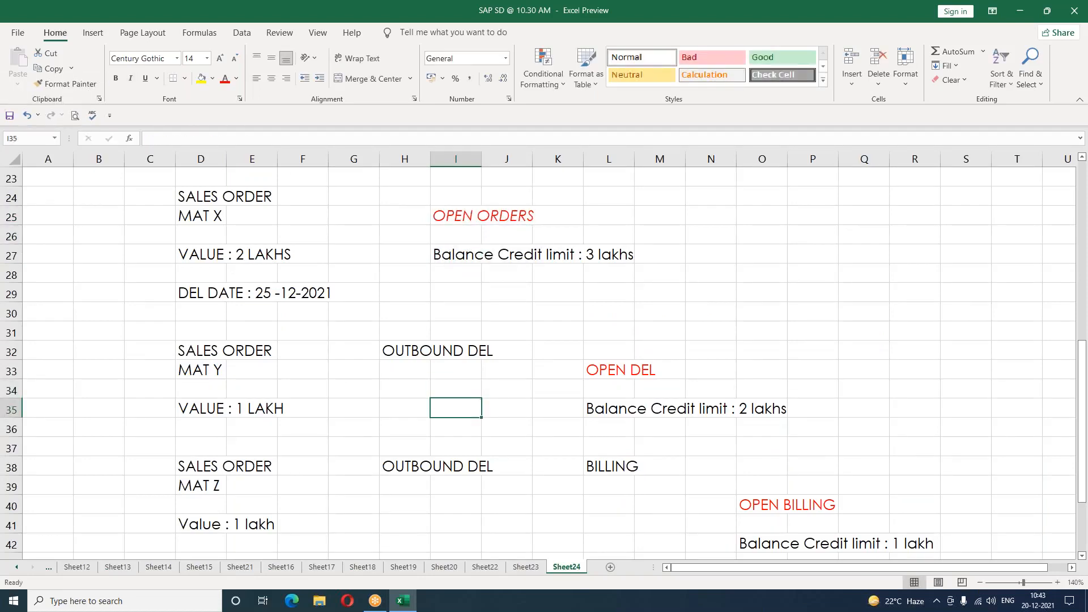
key(Down)
key(Down)
key(Down)
key(Down)
key(Down)
key(Down)
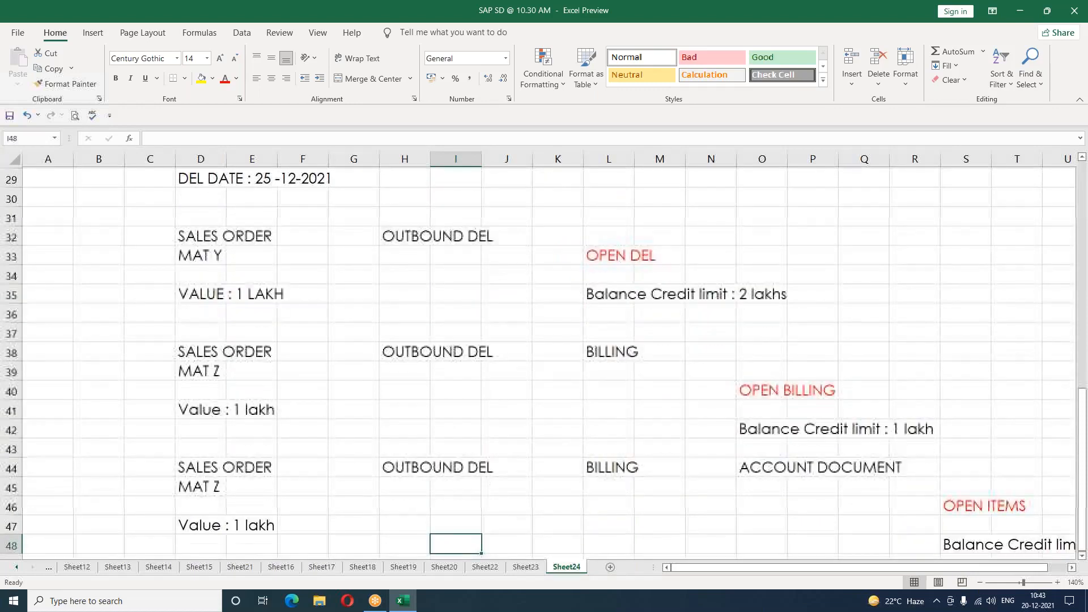
key(Down)
key(Down)
scroll(216, 345, down, 2)
click(195, 444)
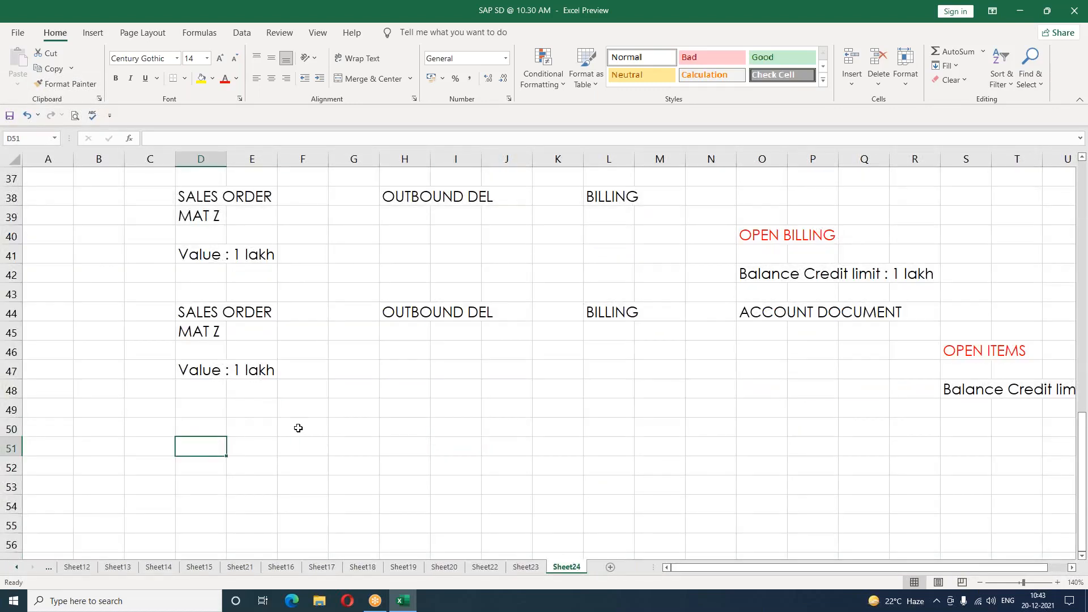
text(SALES O)
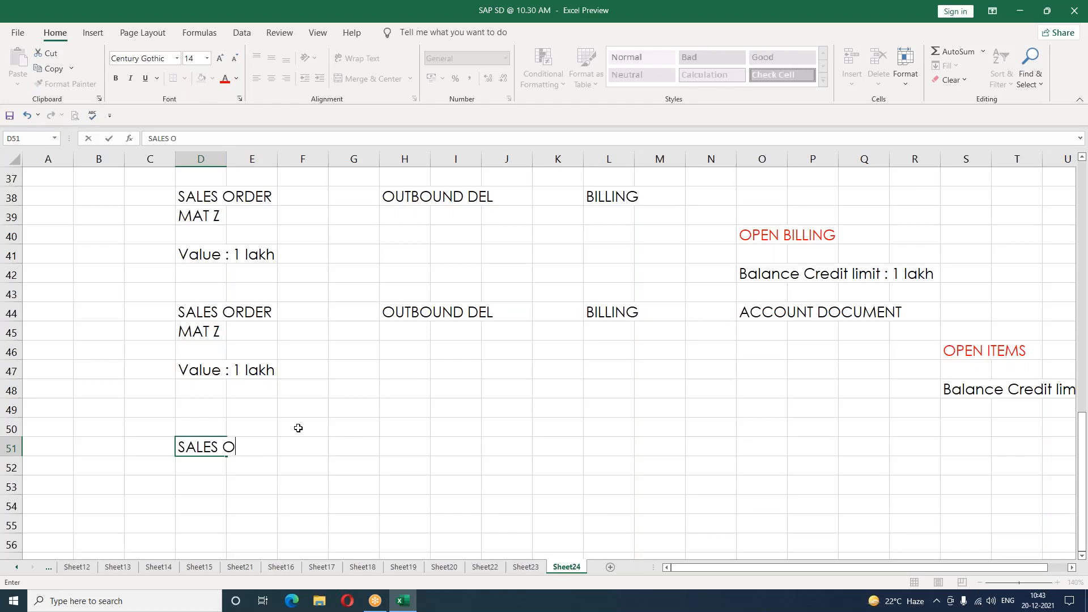
text(RDER)
key(Return)
text(M)
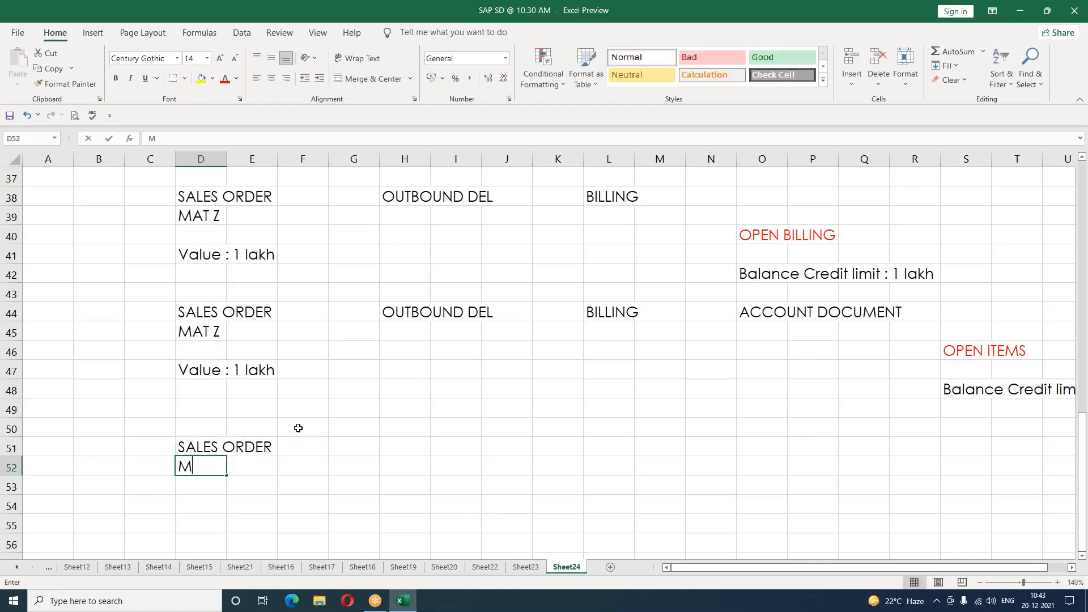
text(AT C)
key(Return)
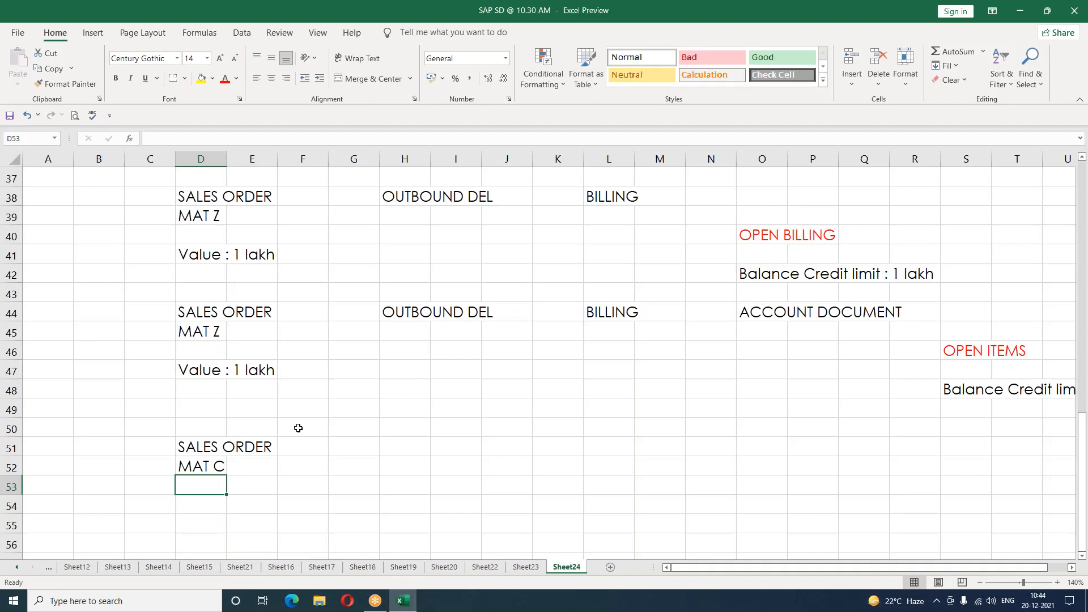
scroll(299, 428, down, 3)
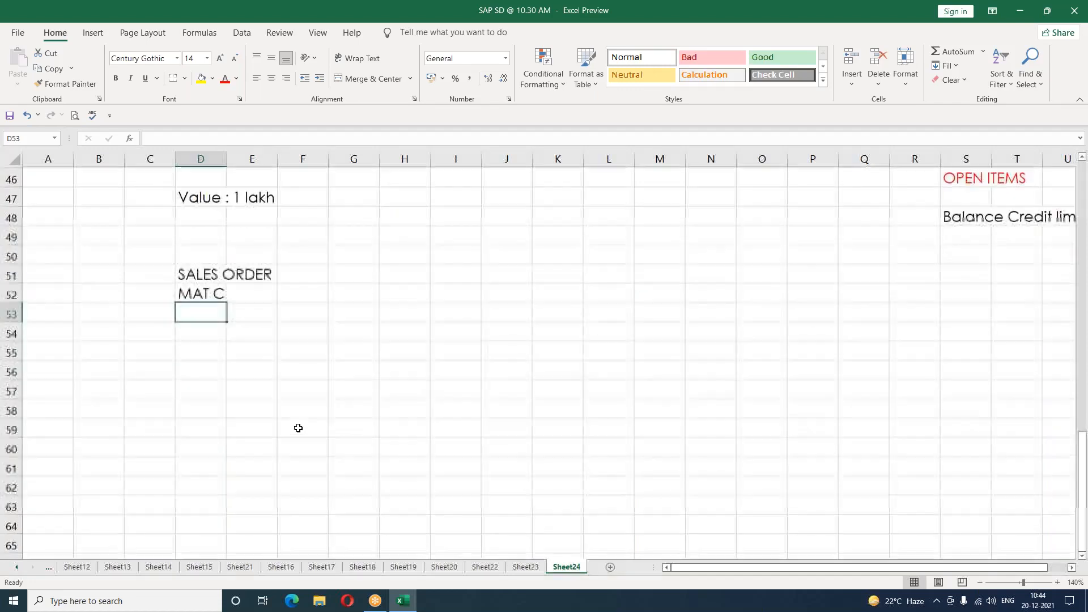
Enter the question "How to block the customer if credit limit has been excedded" in D55, below the fifth order.
scroll(298, 428, down, 1)
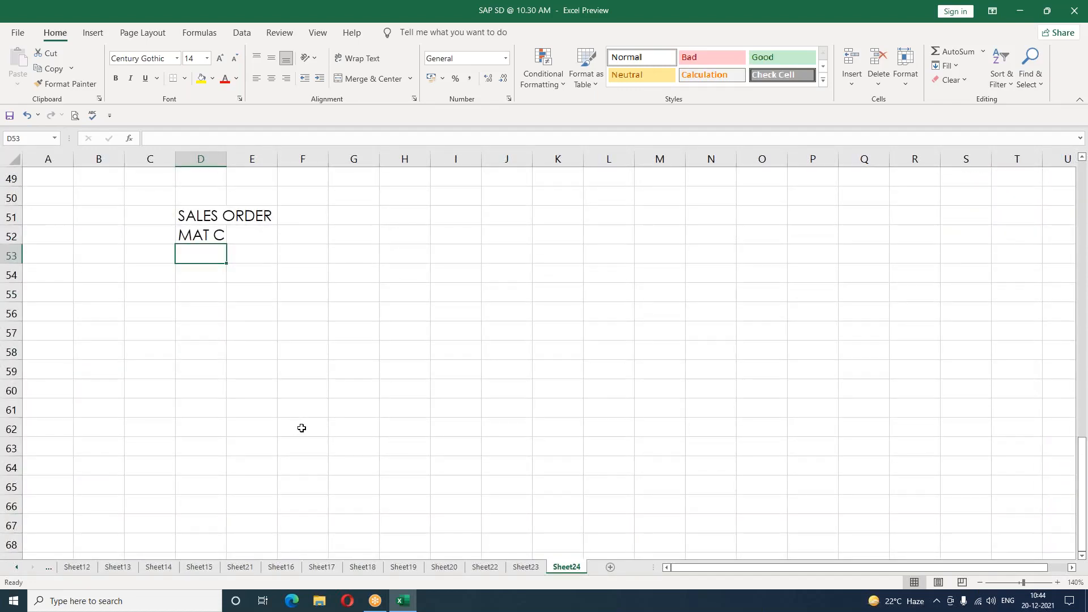
click(295, 316)
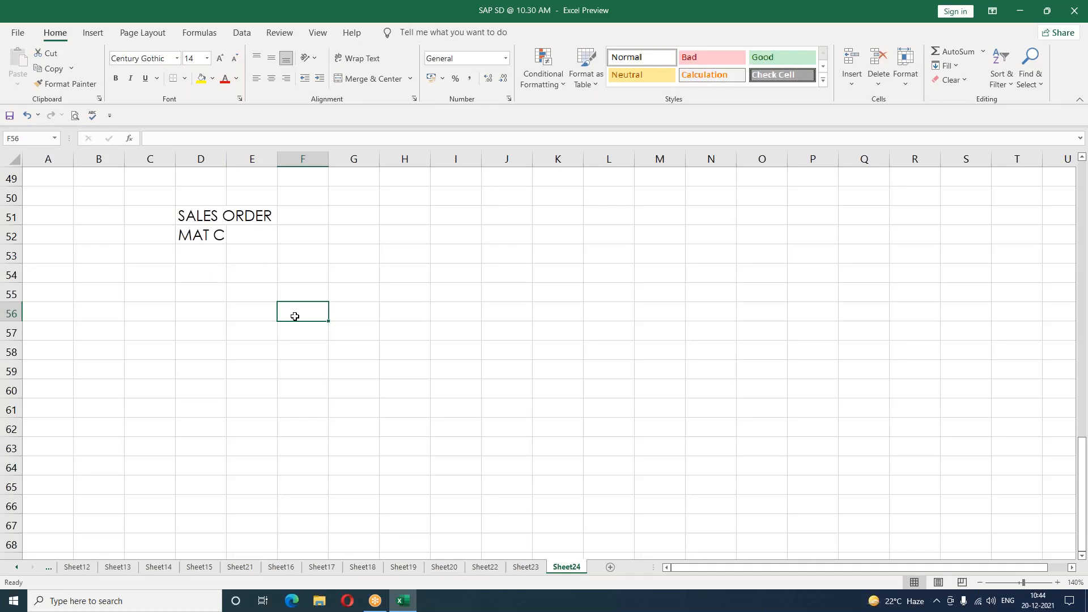
click(259, 277)
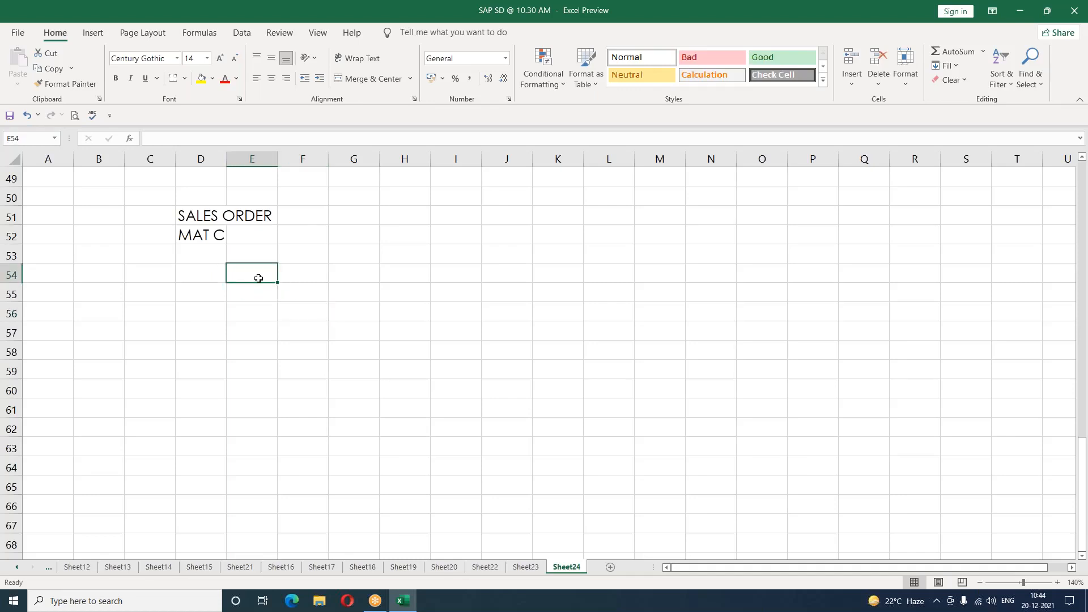
click(194, 290)
text(How )
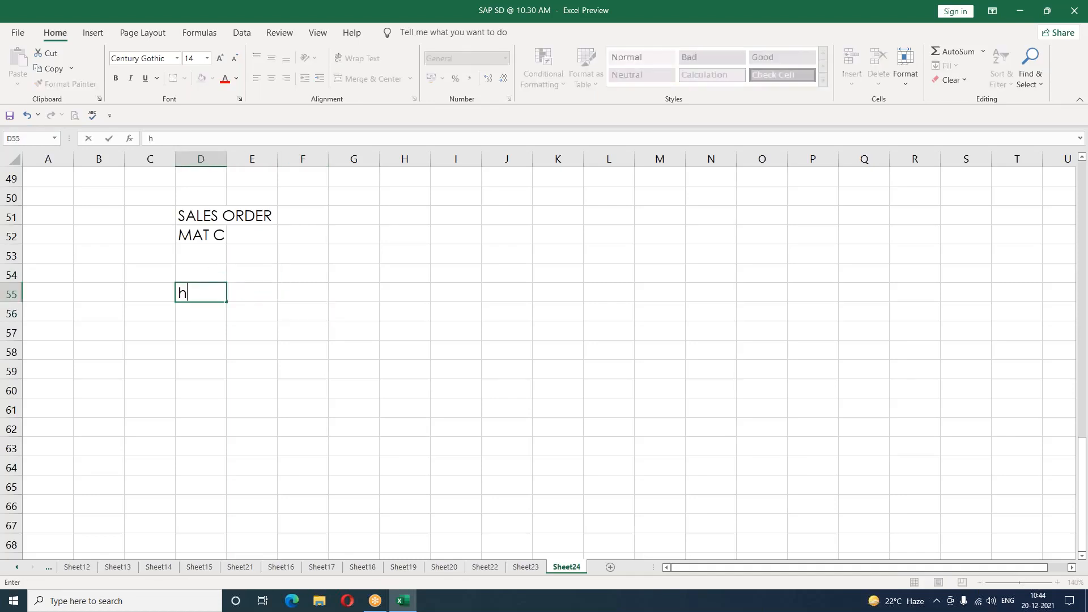
text(to block the custom)
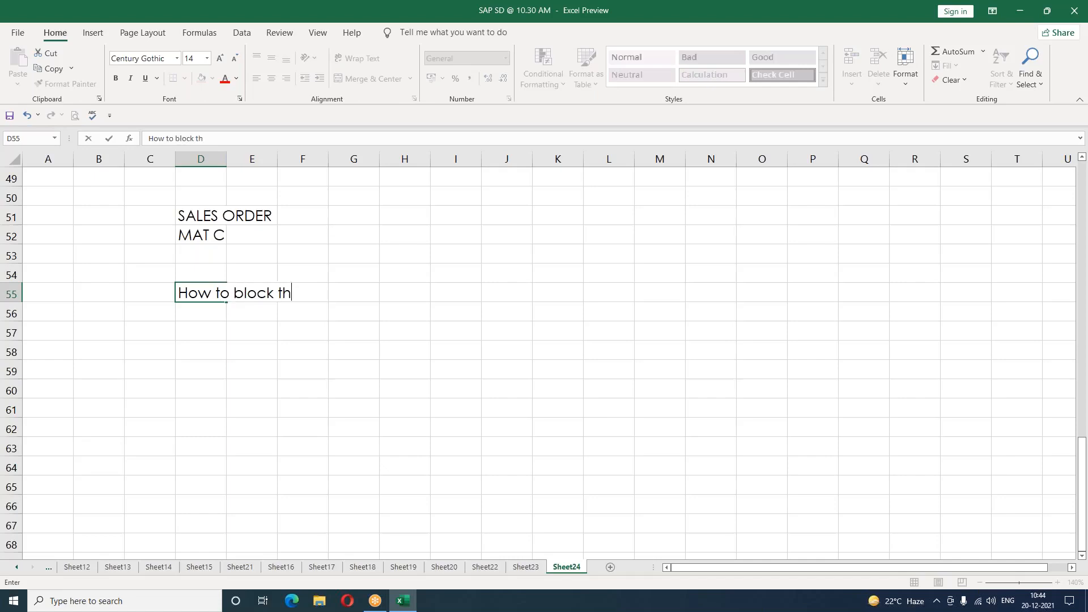
text(er i)
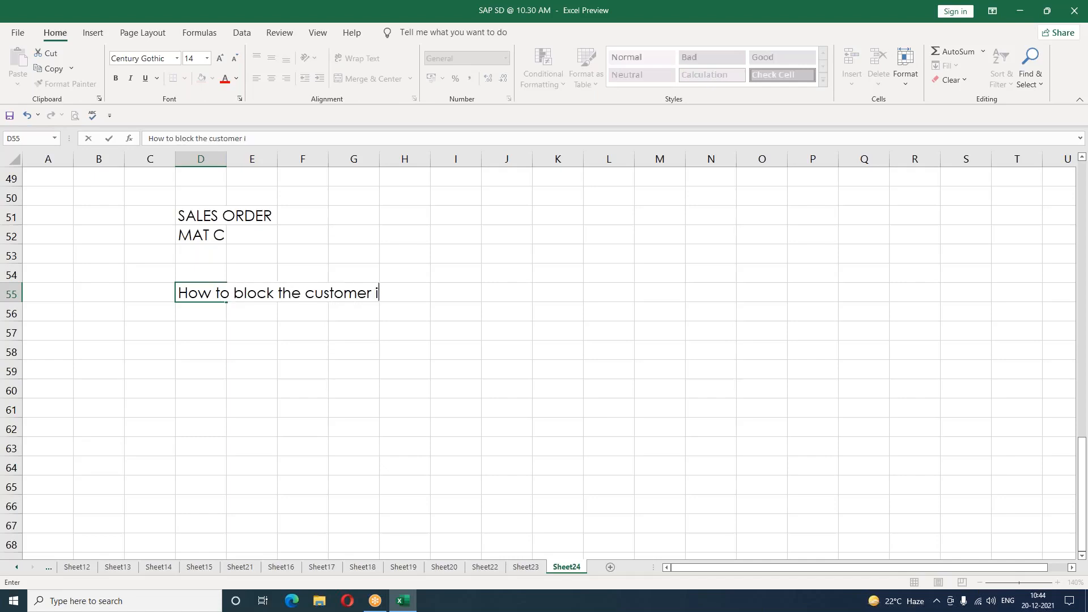
text(f credit limit has )
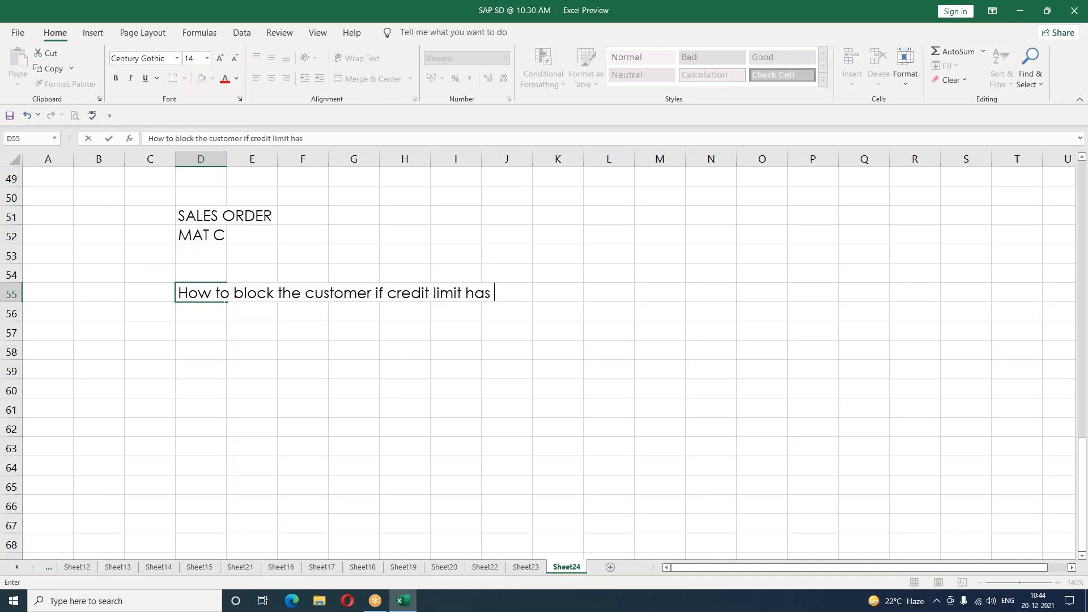
text(been excedded)
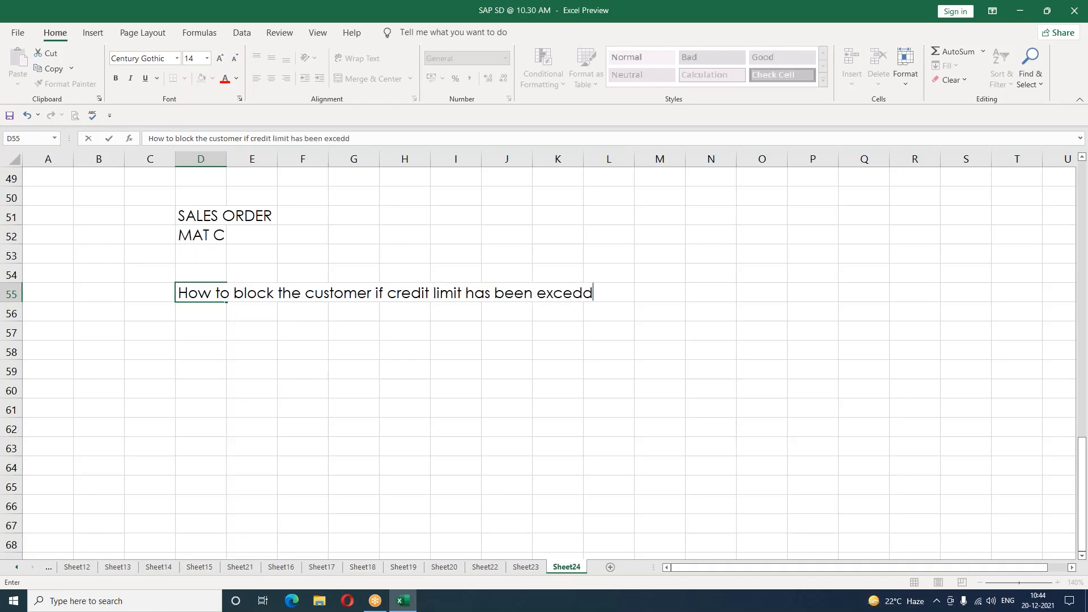
key(Return)
List the blocking stages "SALES ORDER", "DELIVERY" and "PGI" in G57 to G59, below the question.
key(Return)
key(Right)
key(Right)
key(Right)
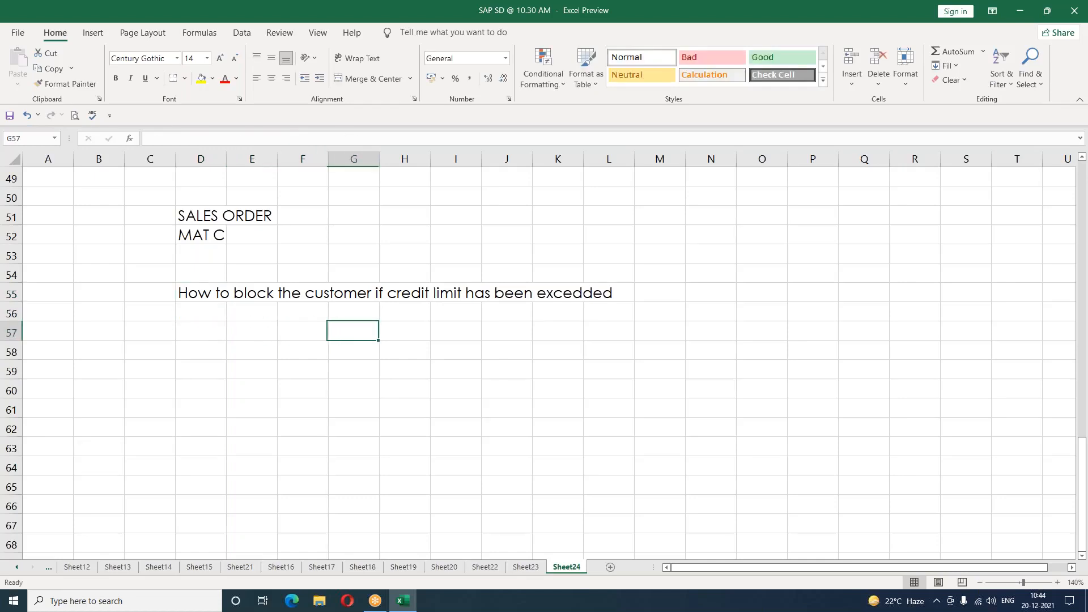
text(SALES )
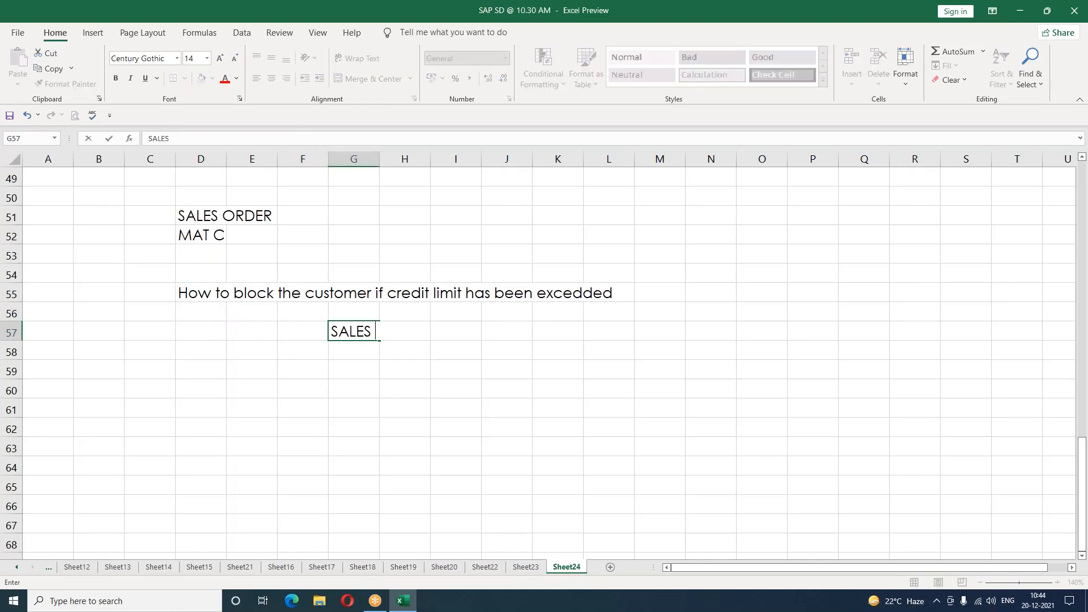
text(ORDER)
key(Return)
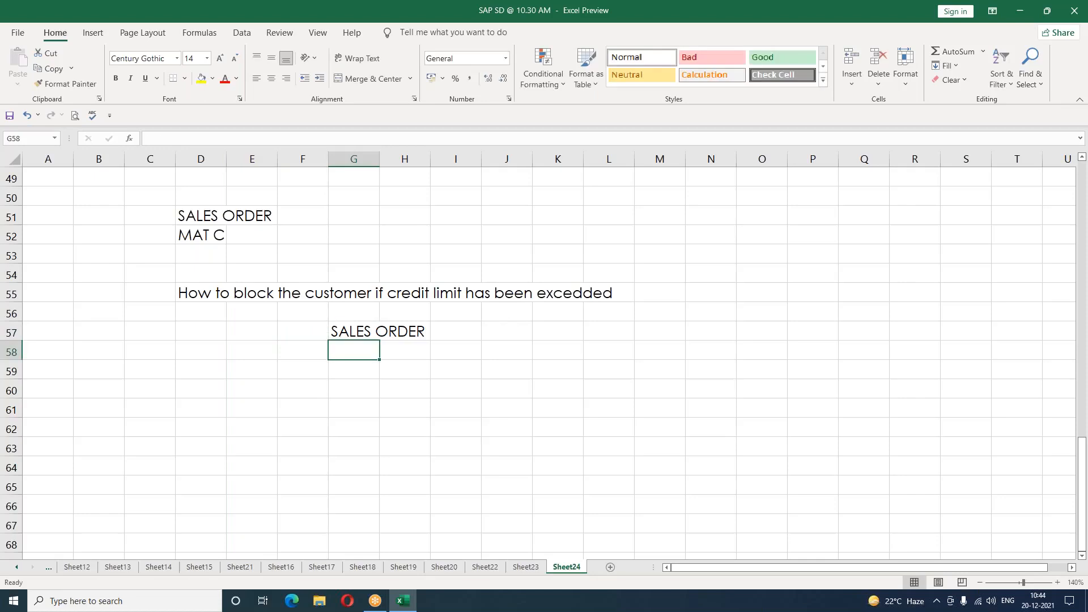
text(DELIVERY)
key(Return)
text(PGI)
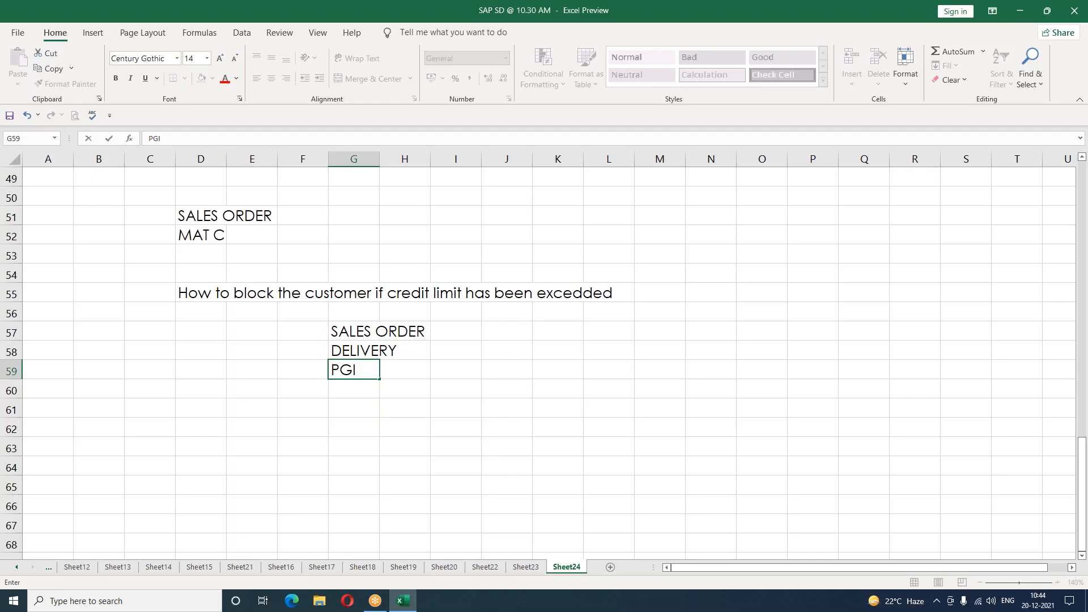
click(436, 410)
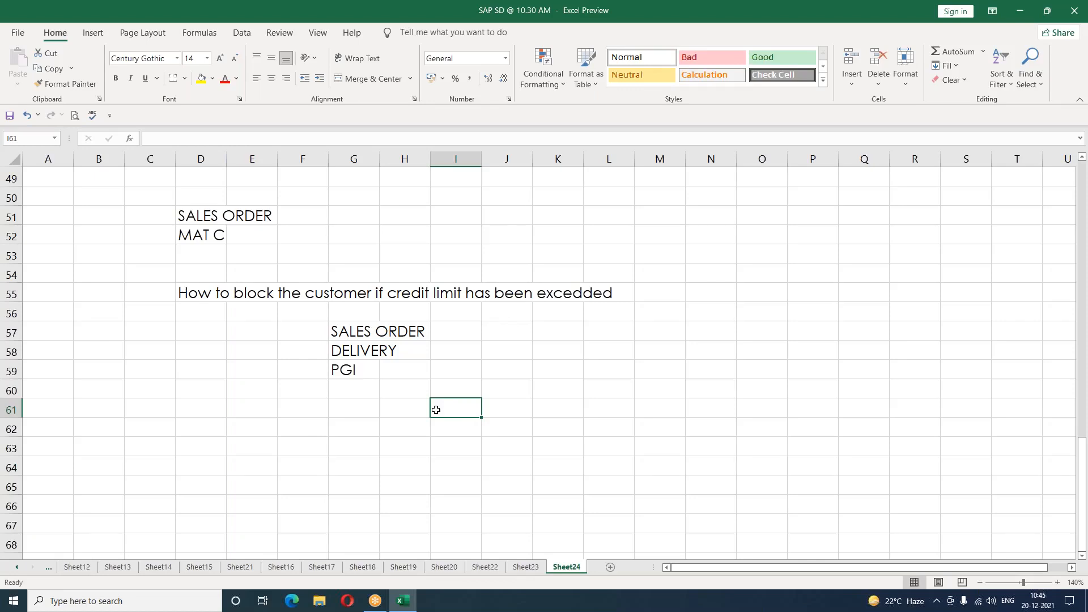
click(363, 330)
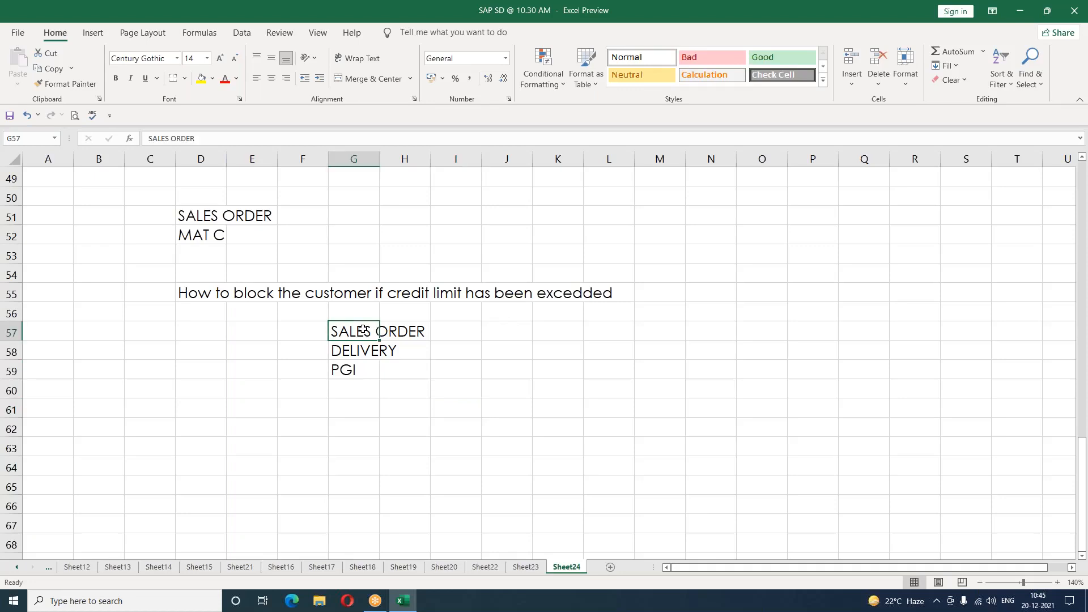
click(363, 347)
click(359, 396)
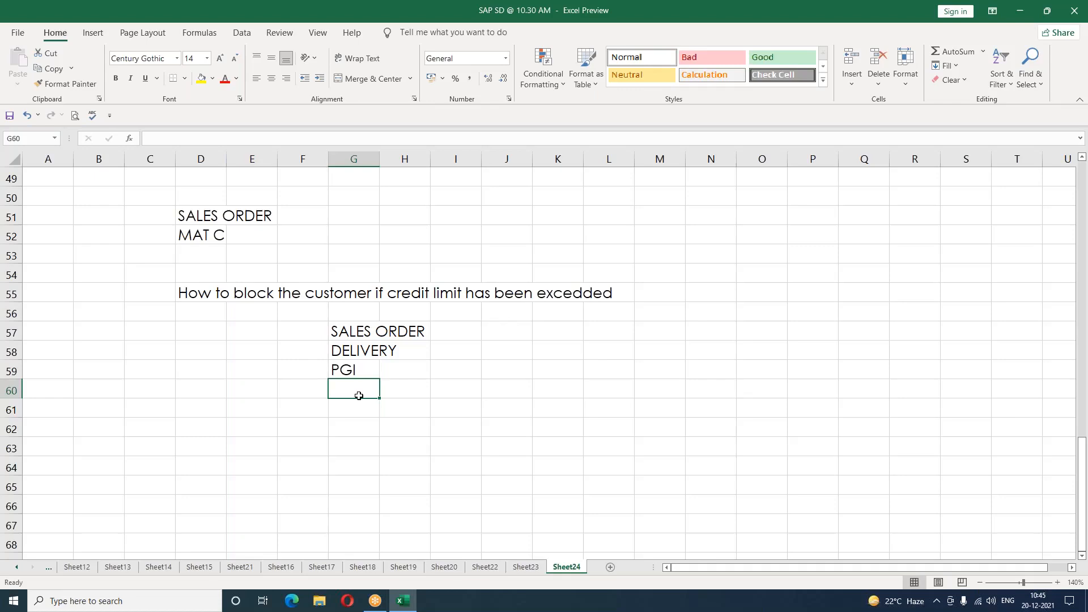
Enter "High Risk", "Medium Risk" and "Low Risk" in J57 to J59, beside the three blocking stages.
double_click(515, 337)
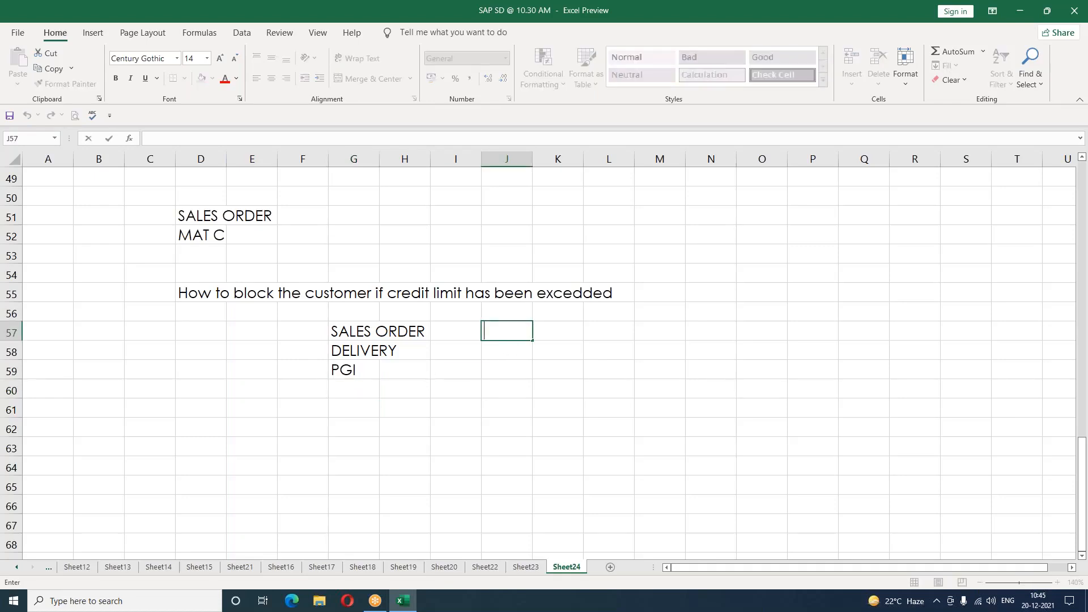
text(hIGH Risk)
key(Return)
text(Medium Risk)
key(Return)
text(Low Risk)
key(Return)
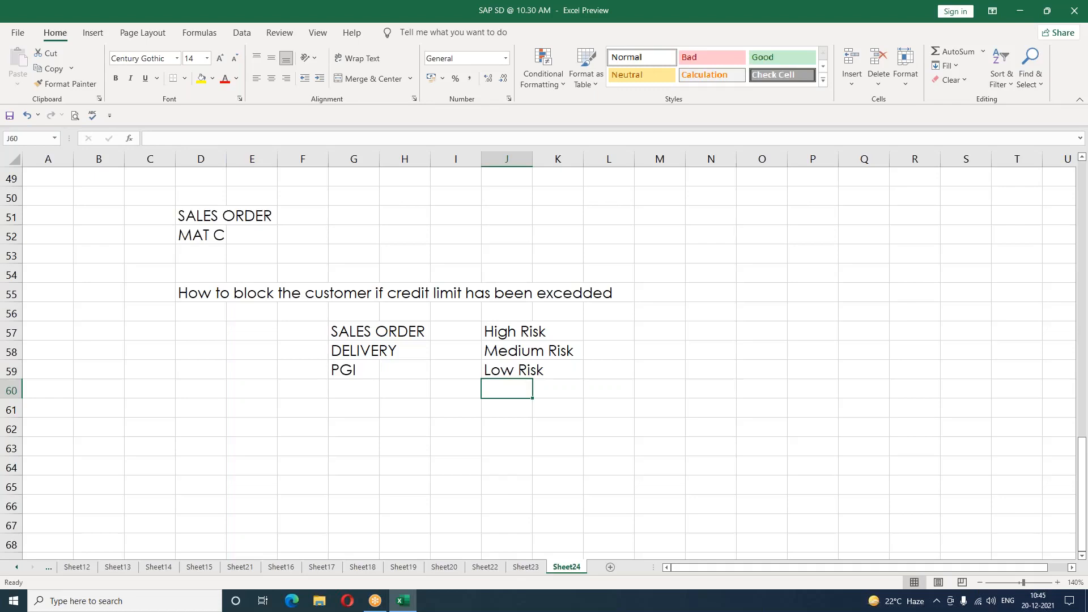
Append a row of dashes to SALES ORDER, DELIVERY and PGI in G57 to G59, leading to their risk levels.
click(394, 414)
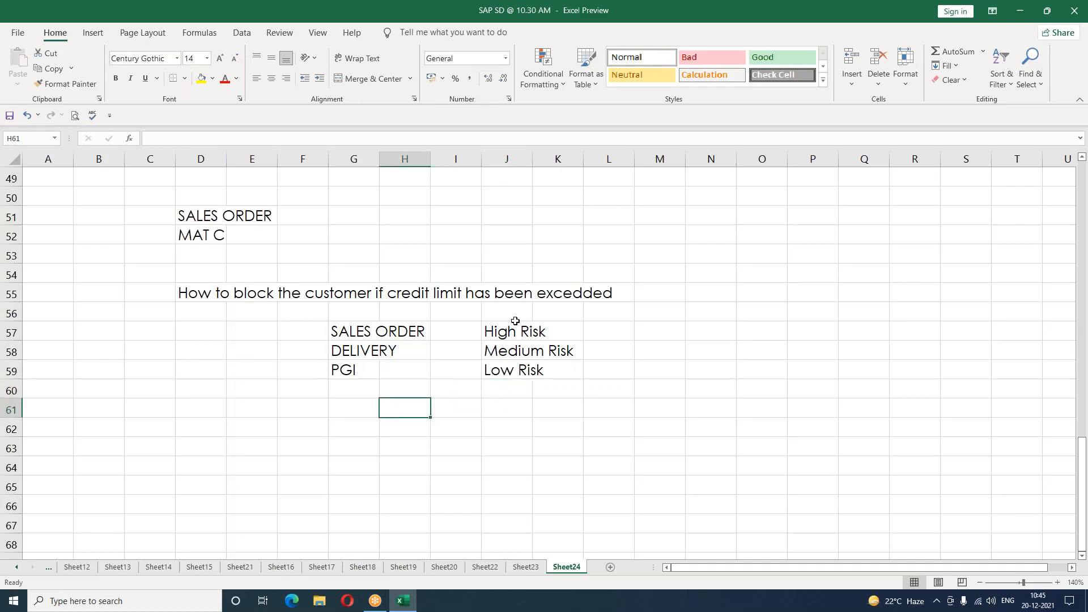
click(348, 334)
key(F2)
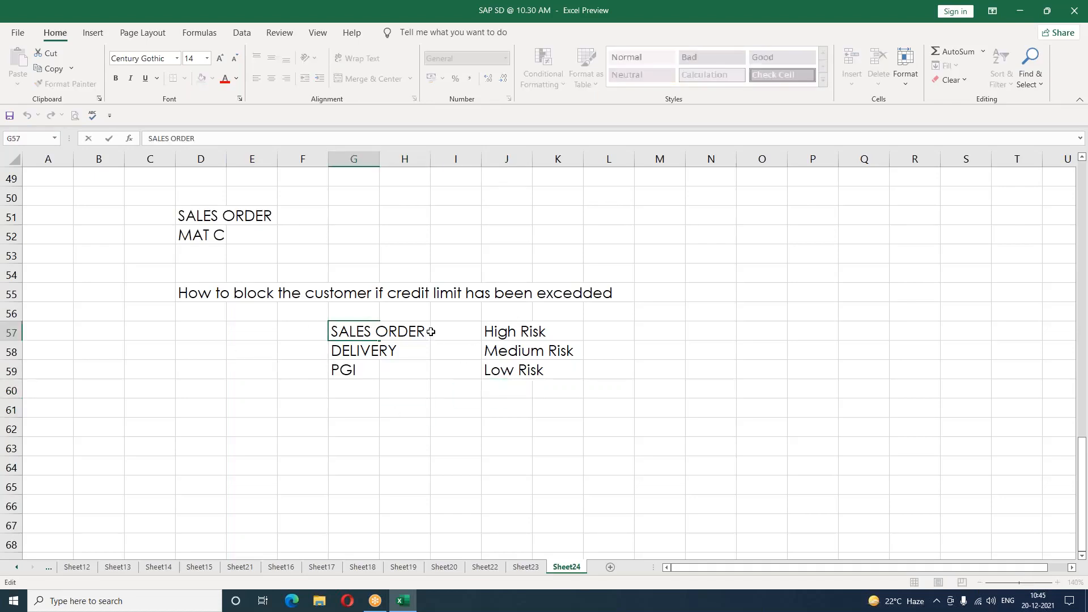
text(--------)
key(Return)
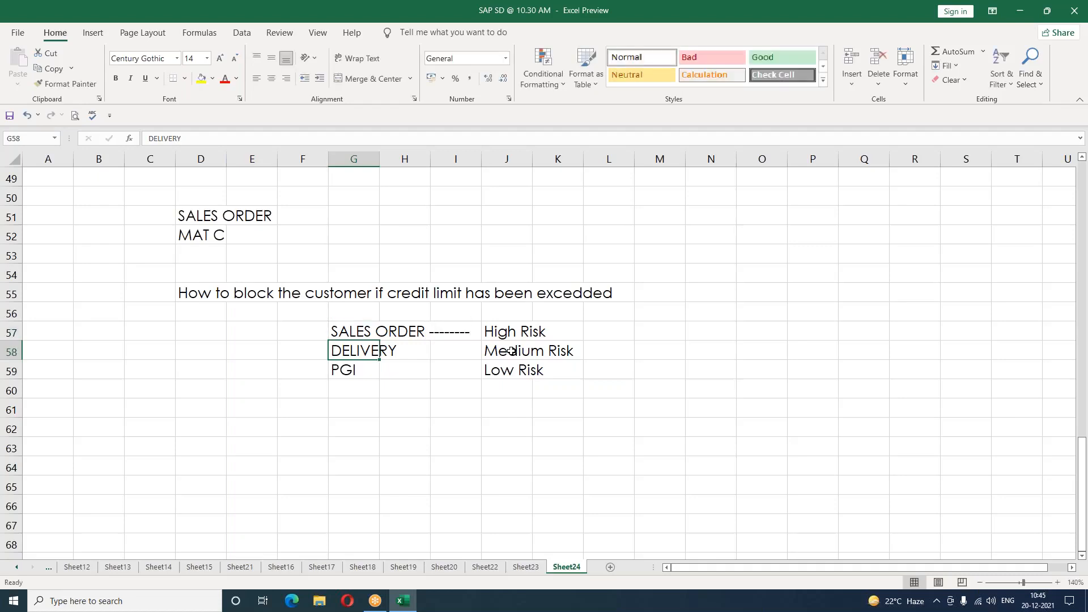
key(F2)
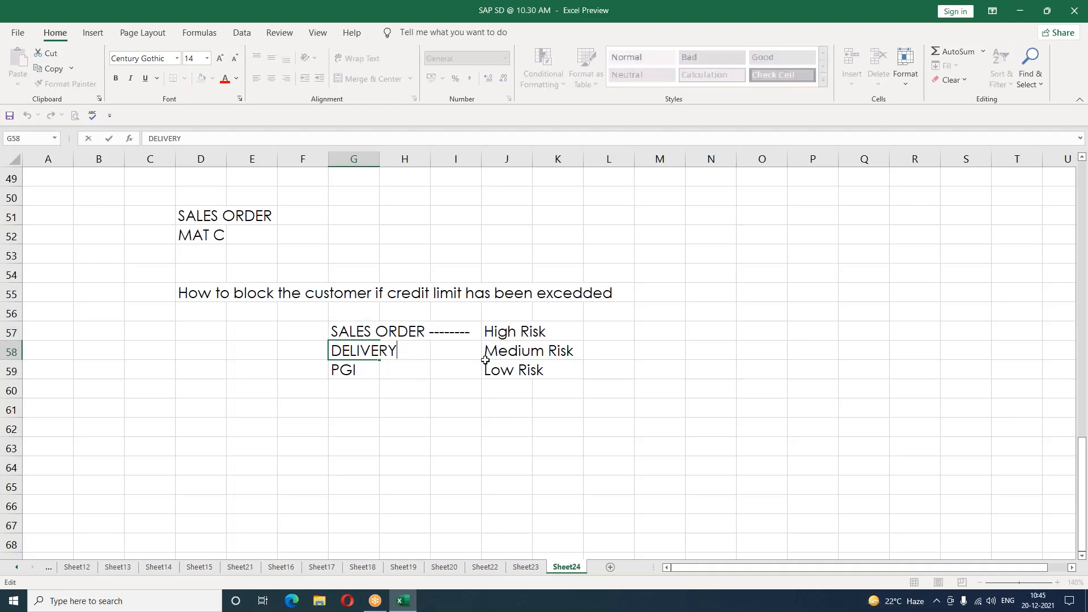
text(---------------)
key(Return)
text(----------------------)
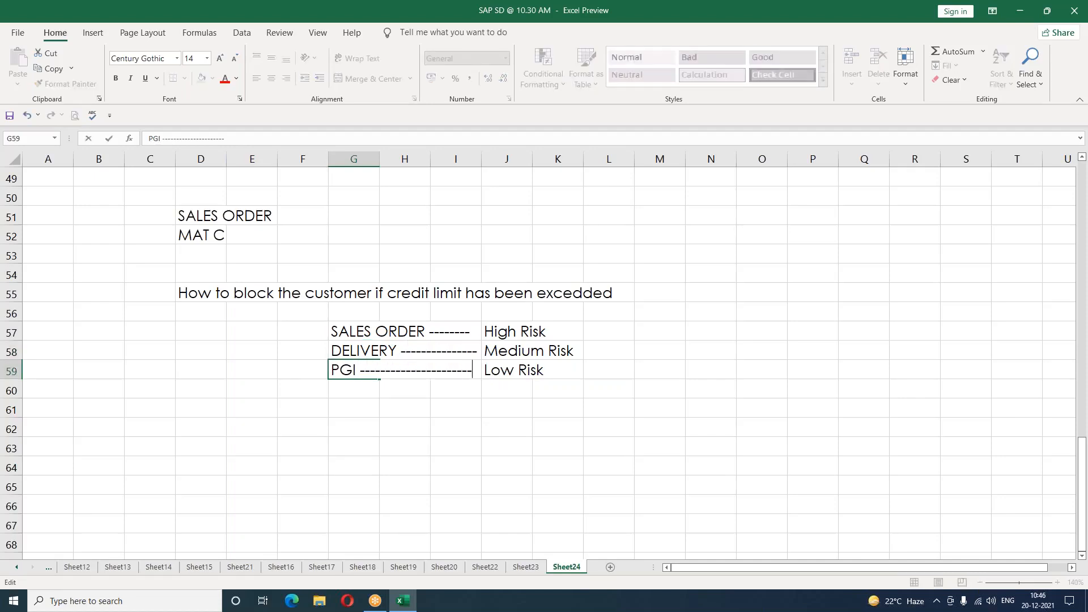
key(Return)
click(512, 446)
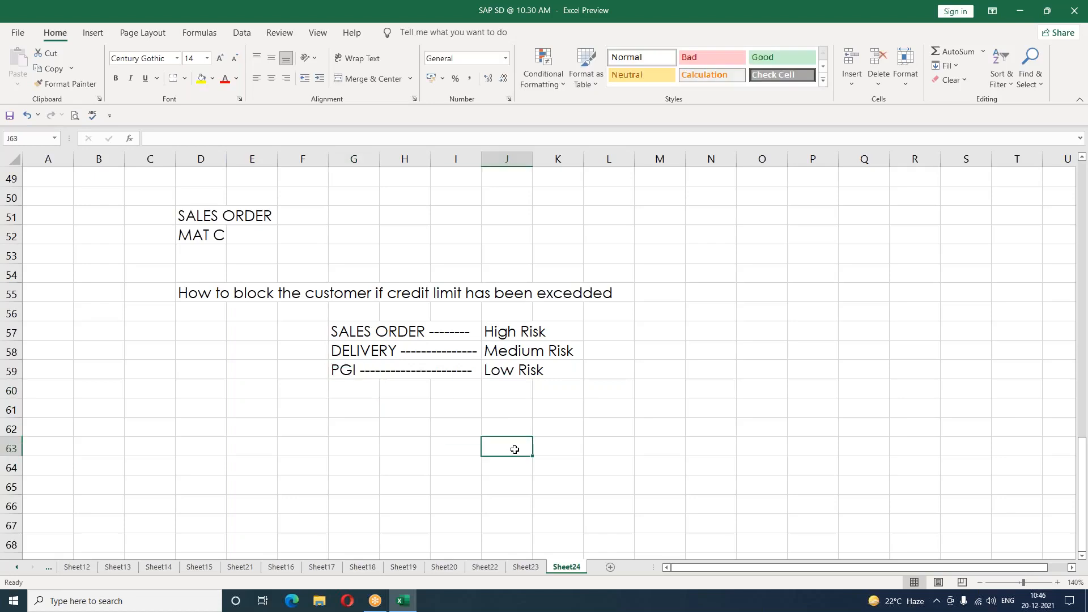
Color the text of the three risk levels in J57 to J59 blue.
drag(510, 332, 510, 372)
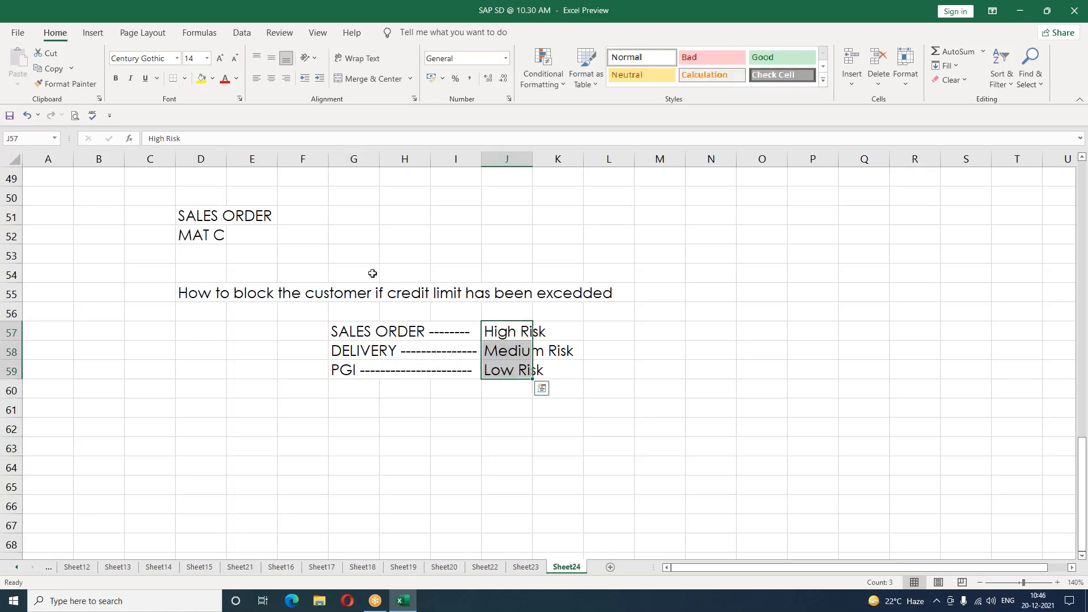
click(237, 79)
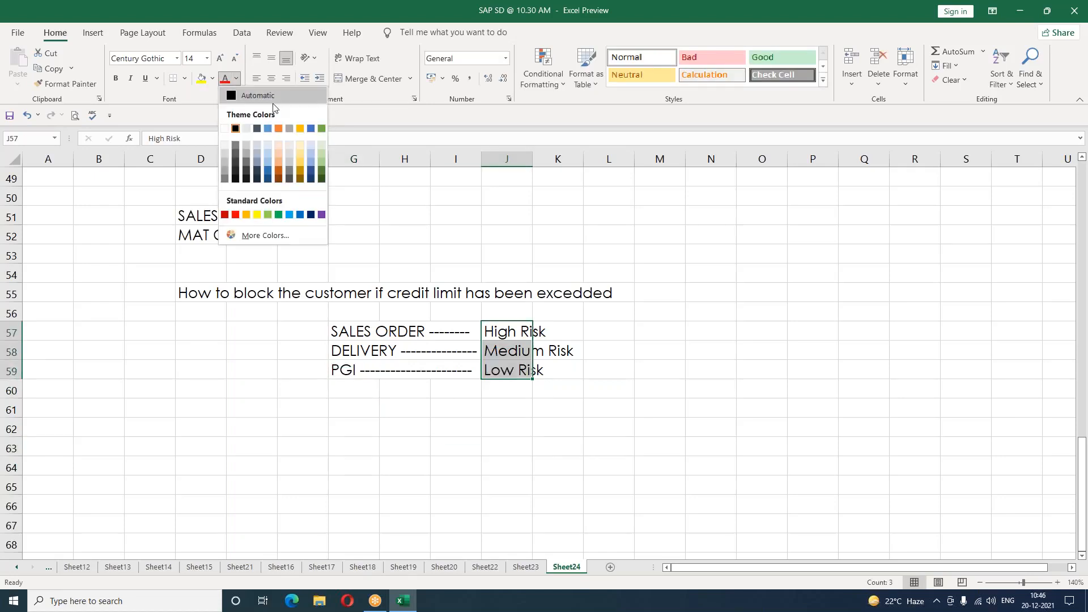
click(312, 130)
Enter the label "Risk Category" in M58, beside the risk levels.
click(653, 353)
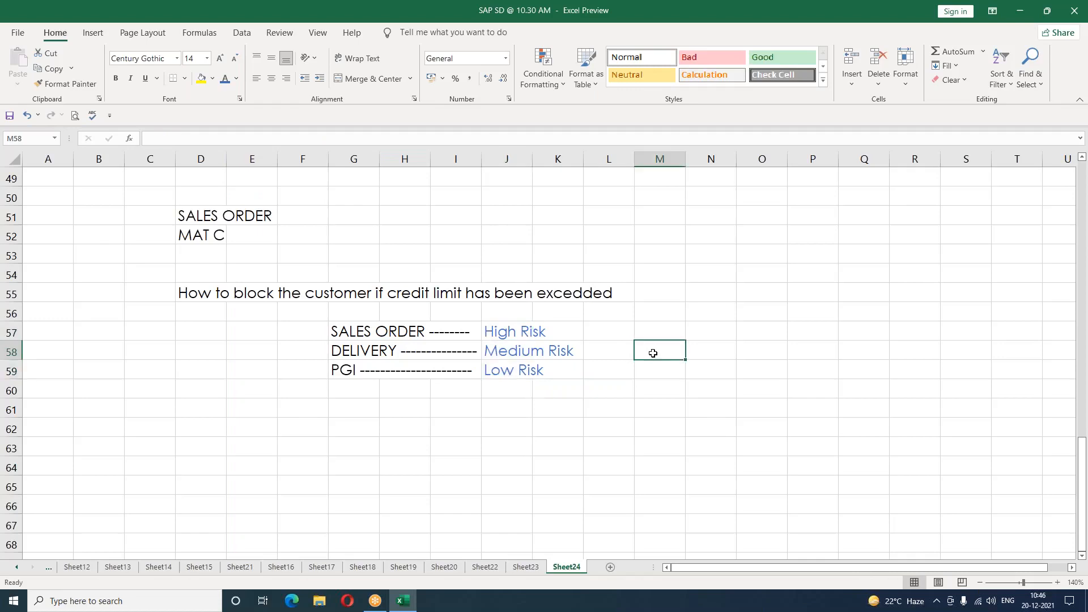
text(Risk Category)
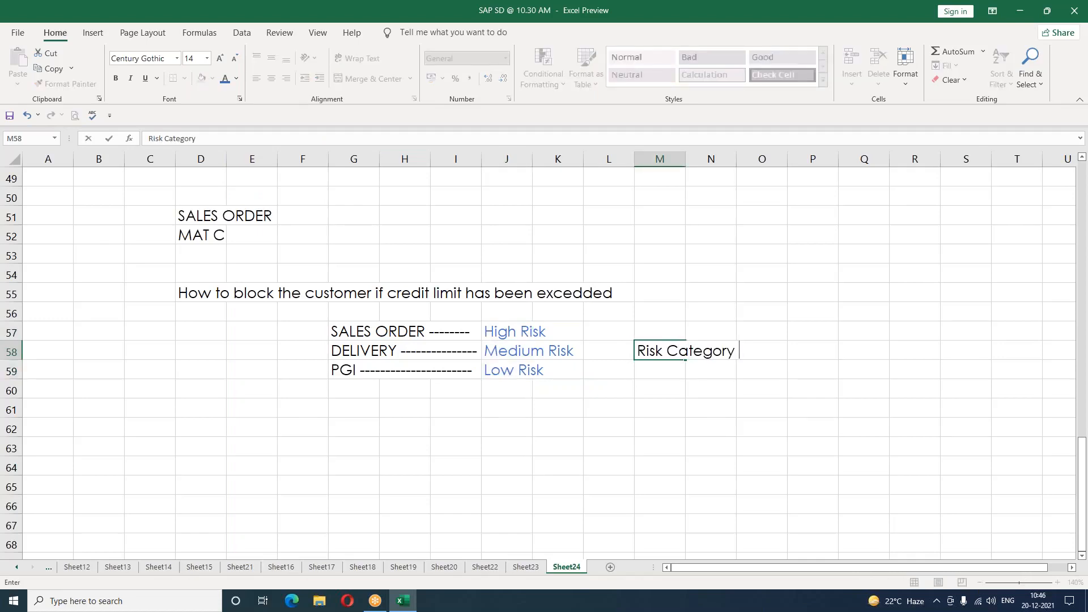
key(Return)
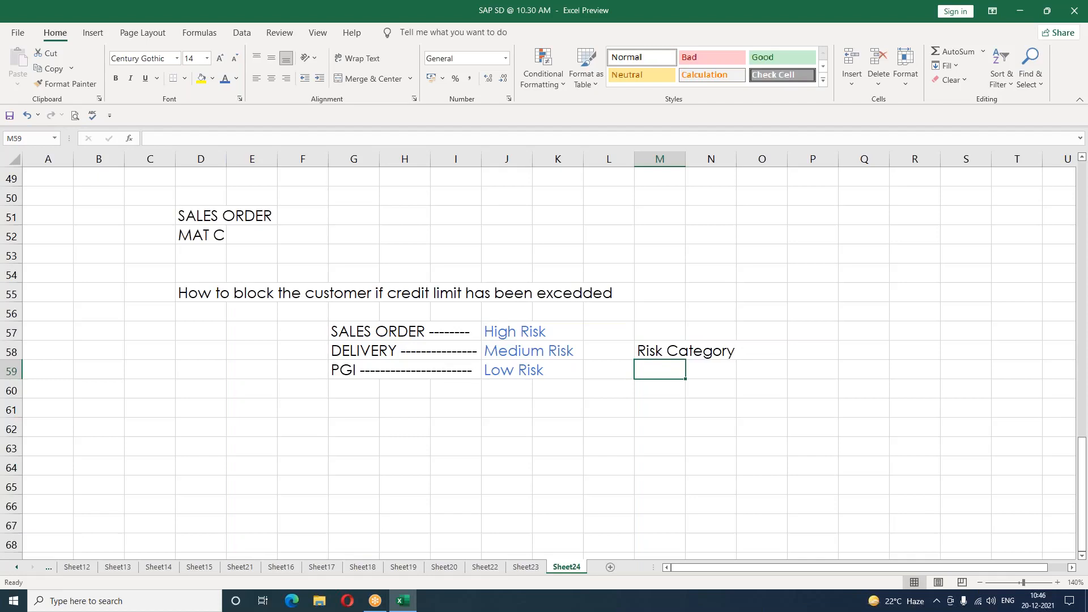
click(566, 386)
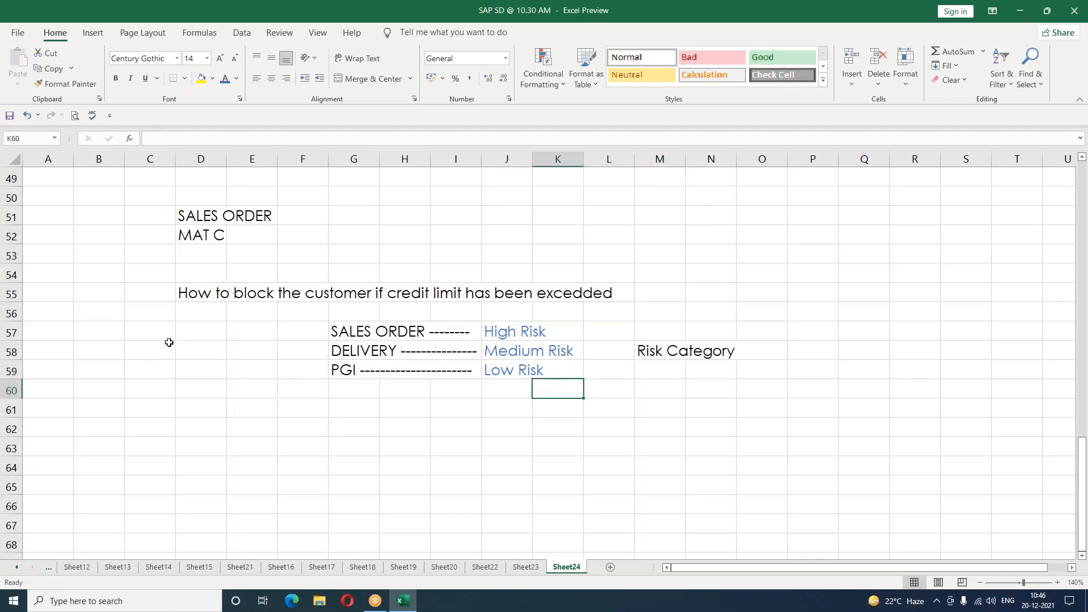
Enter the label "Credit groups" in D58, in front of the blocking stages.
click(193, 352)
text(Cre)
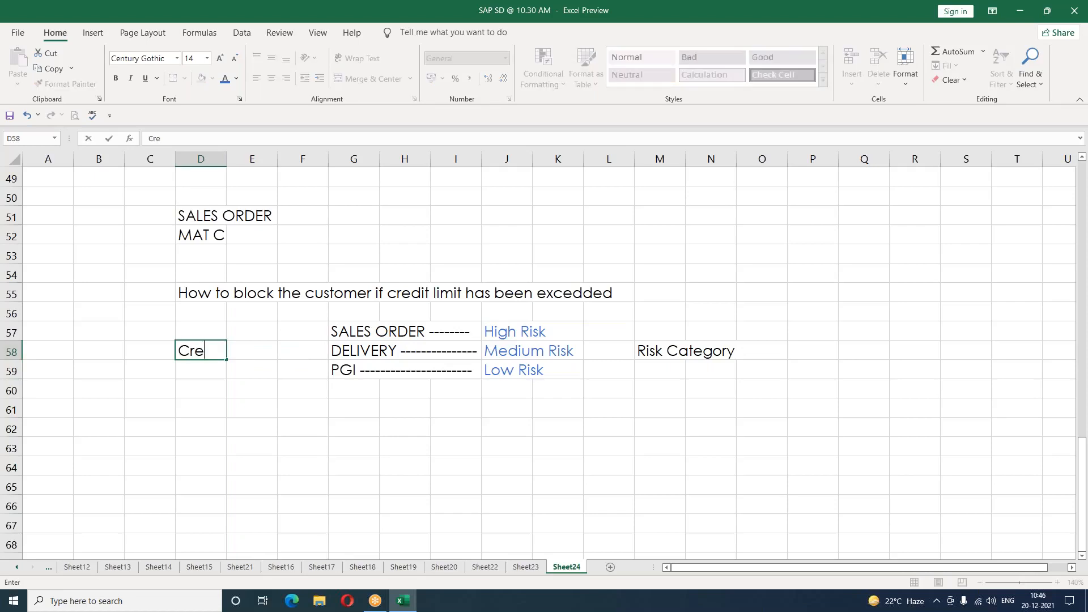
text(dit groups)
key(Return)
click(184, 352)
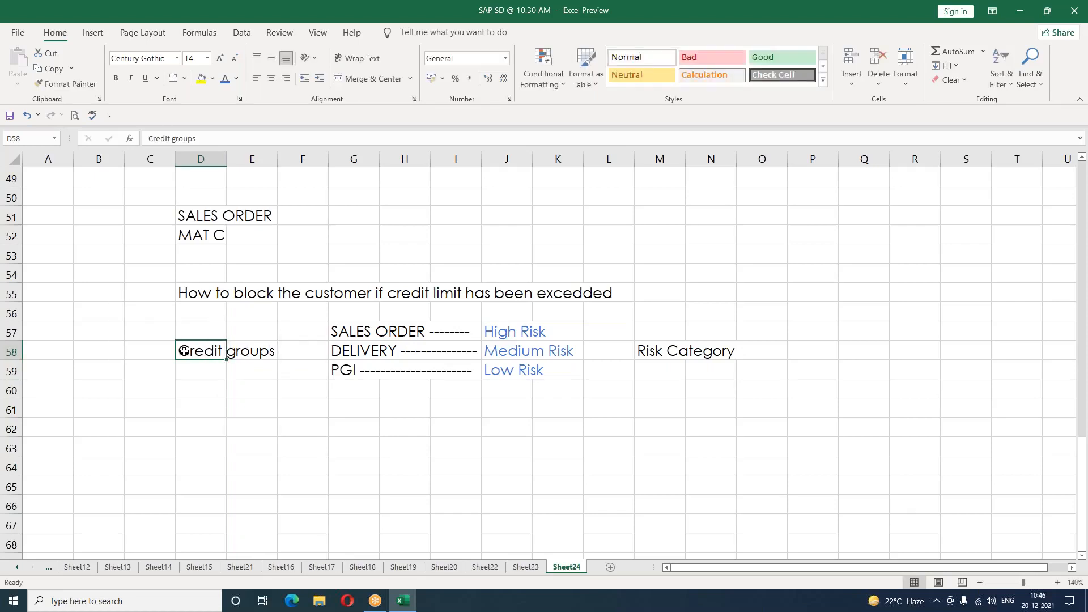
click(247, 424)
Color the text of the SALES ORDER, DELIVERY and PGI lines in G57 to G59 green.
drag(343, 332, 344, 374)
click(237, 80)
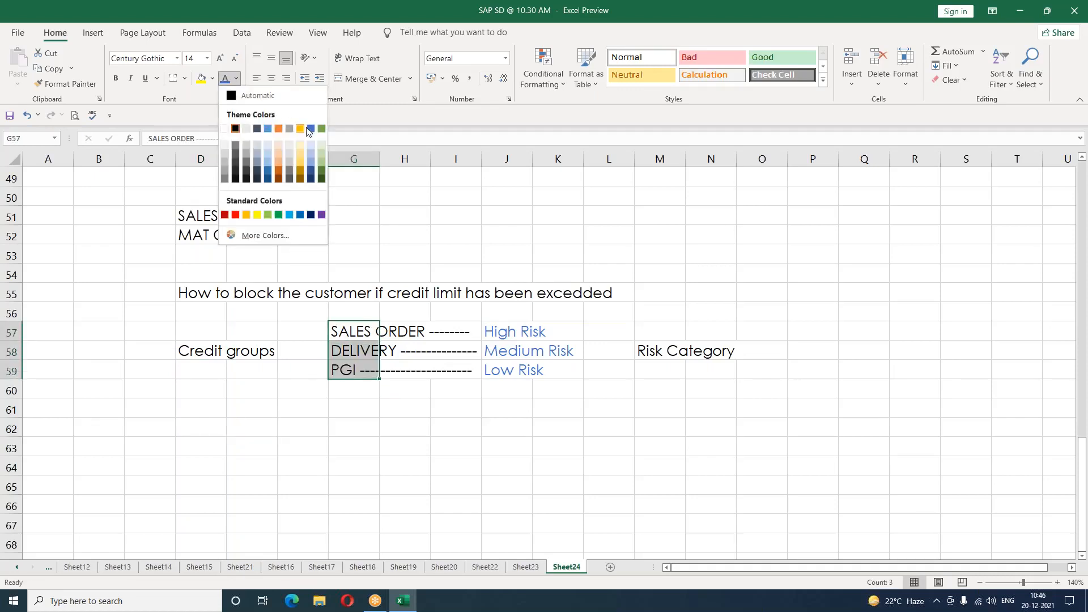
click(322, 128)
click(449, 444)
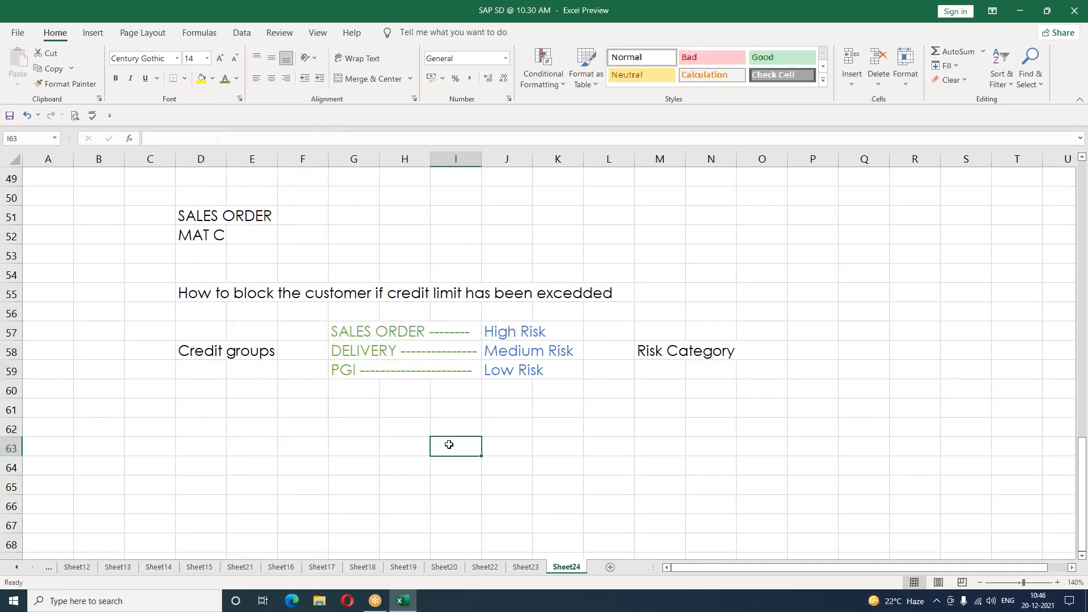
Enter "SD" in D59, below the Credit groups label.
click(203, 370)
text(SD)
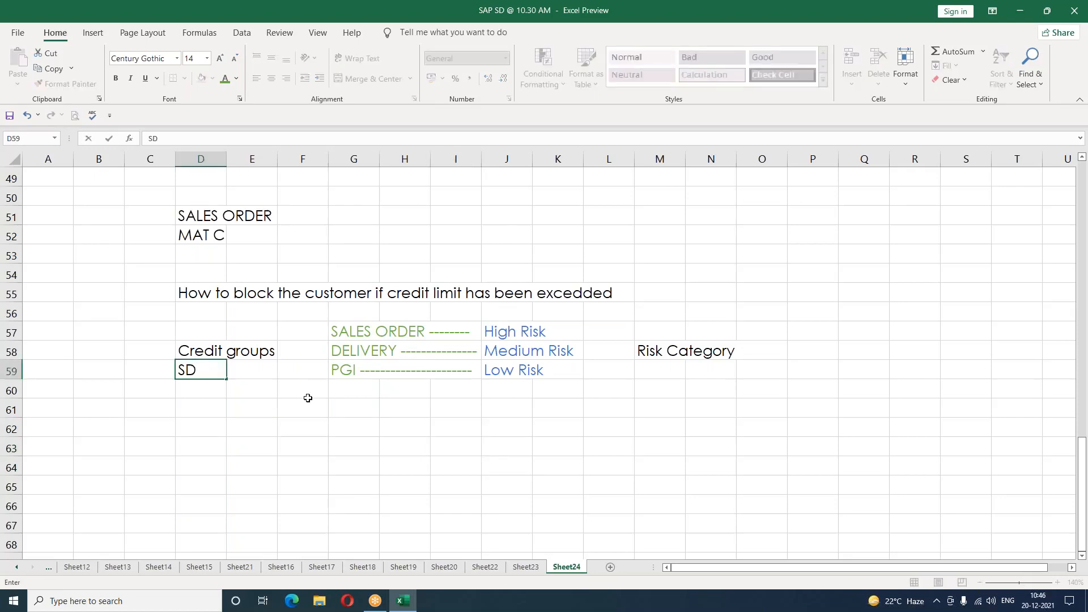
click(666, 367)
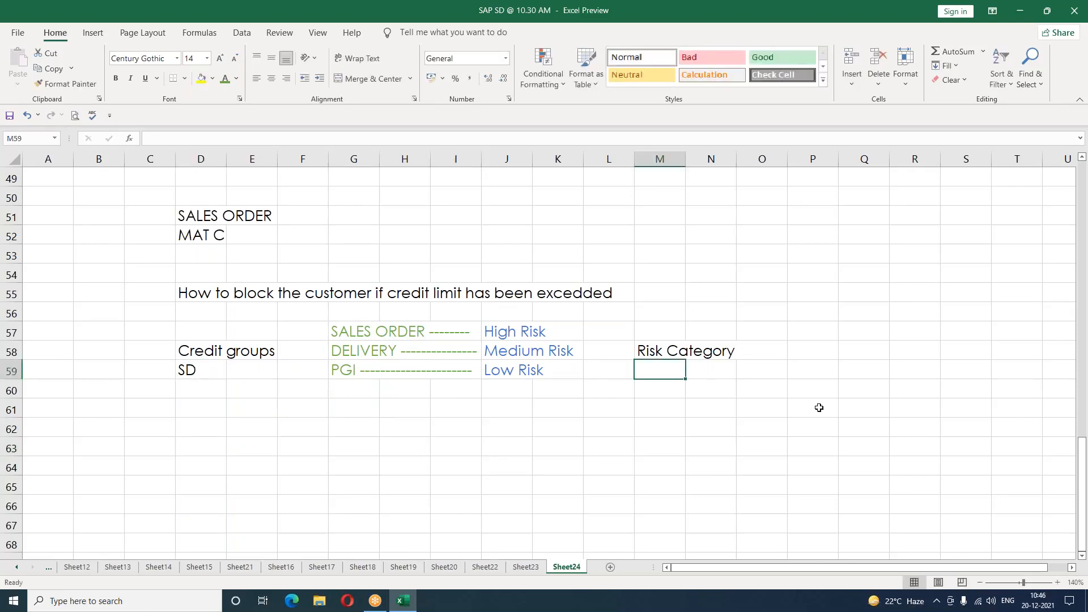
Enter "FI" in M59, below the Risk Category label.
text(FI)
key(Return)
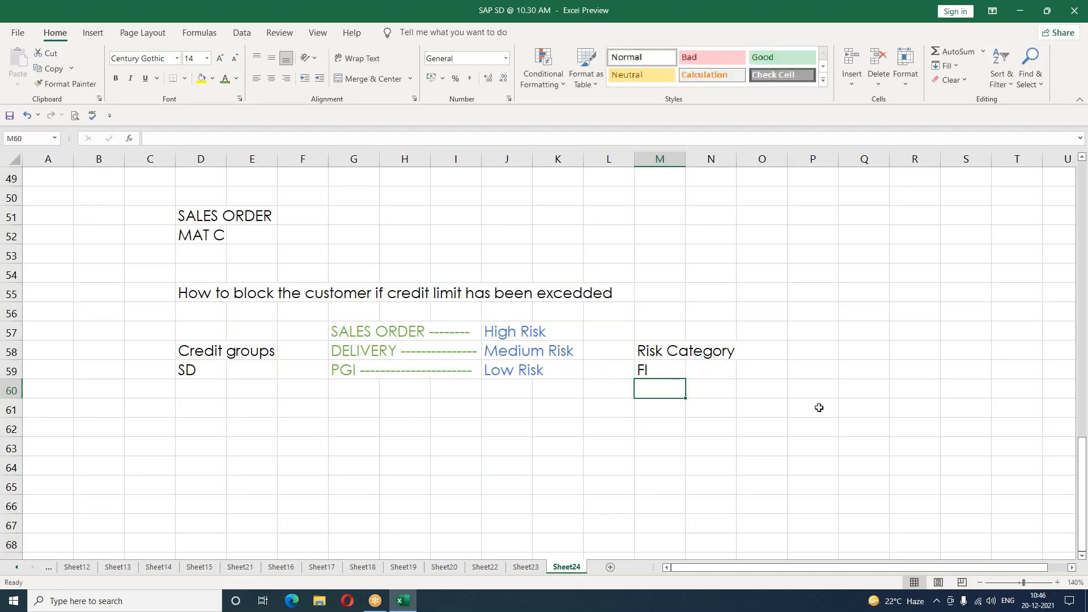
Review the customer blocking overview with its credit groups, document stages, risk levels and risk category, along with the sales order example above.
click(199, 371)
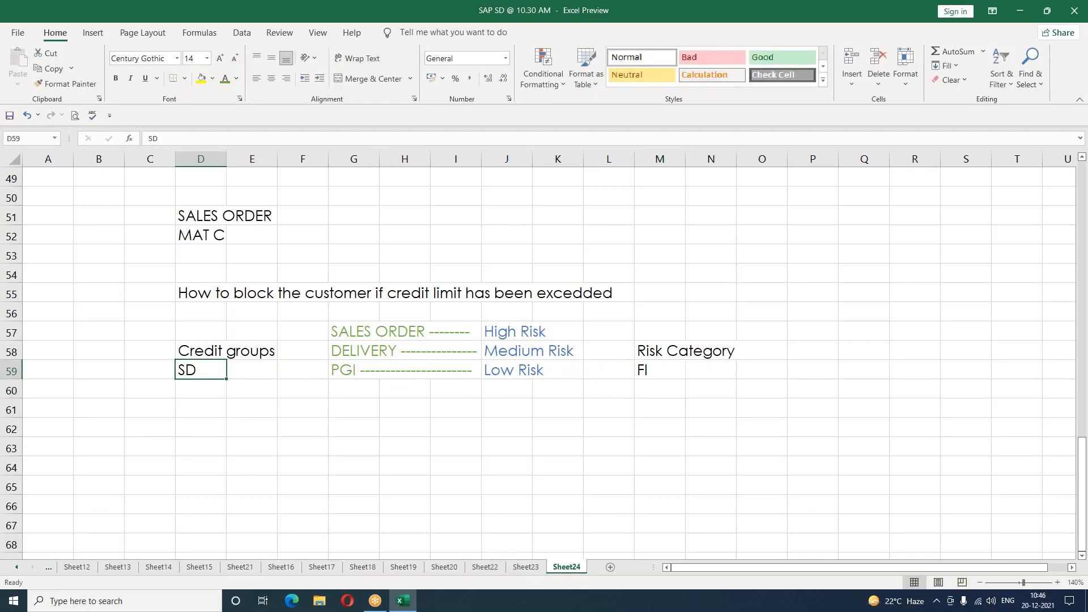
drag(351, 329, 351, 373)
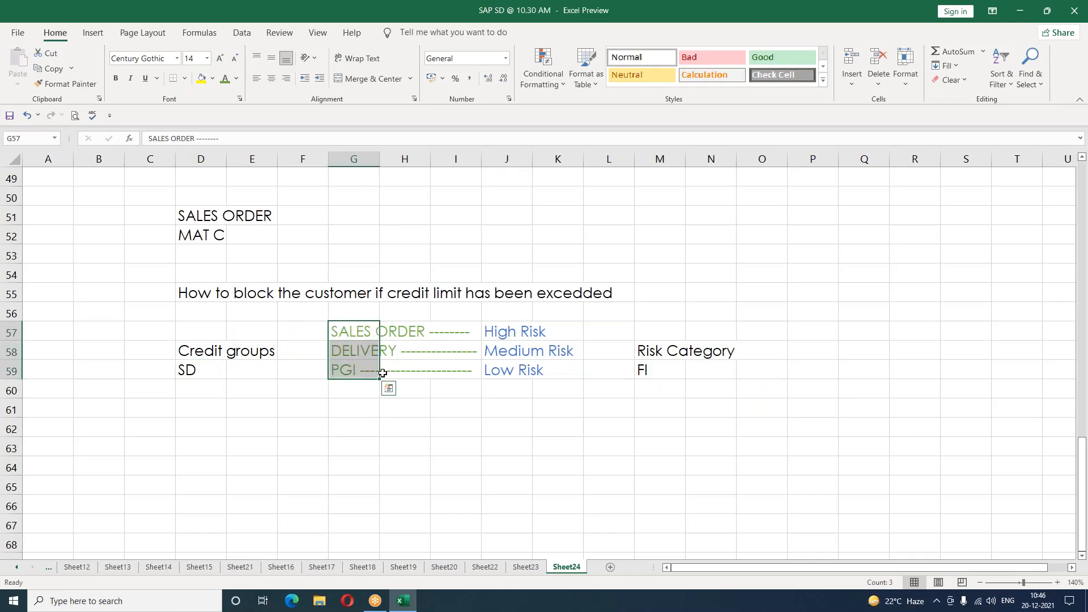
drag(499, 335, 513, 371)
click(675, 354)
click(665, 387)
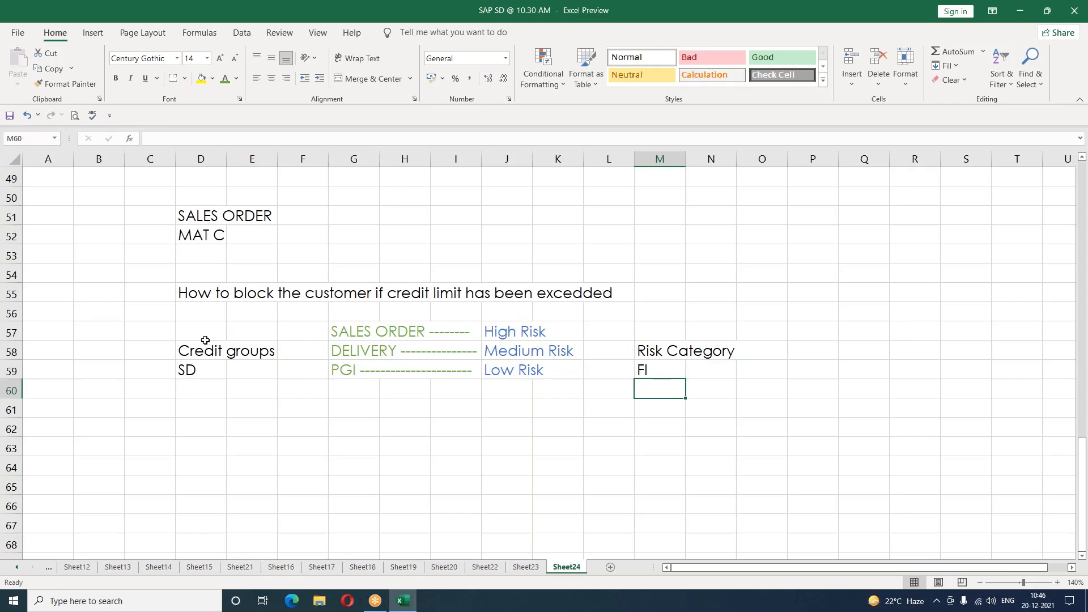
drag(192, 316, 795, 401)
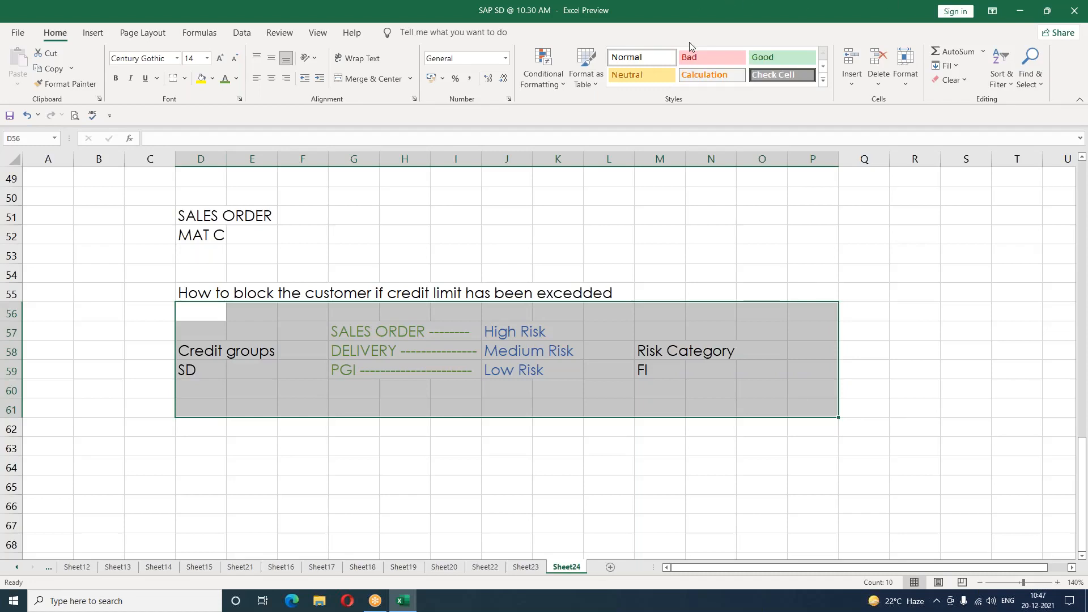
click(329, 483)
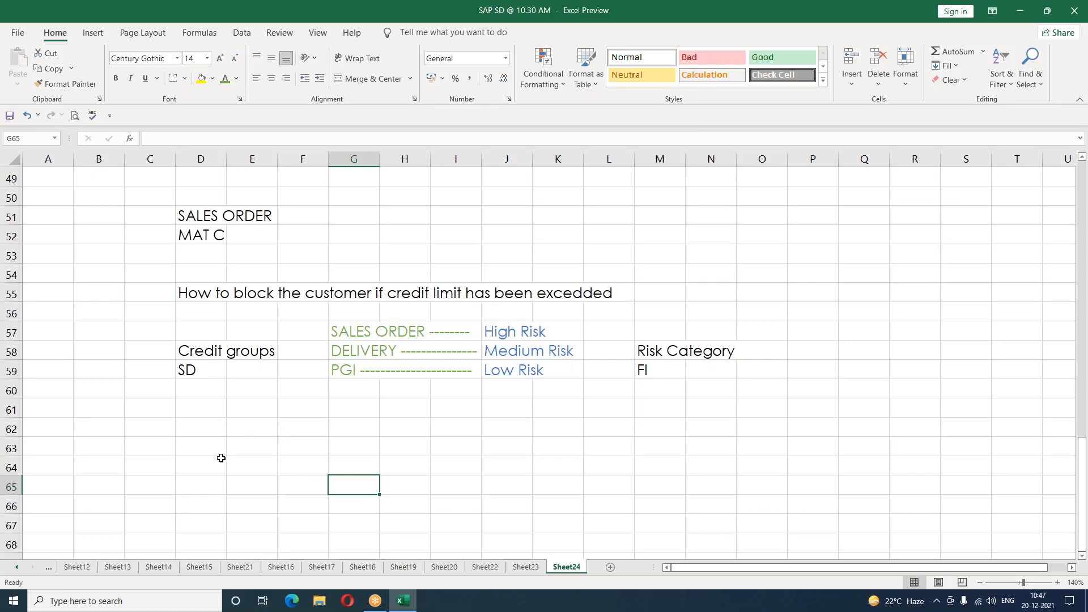
click(177, 463)
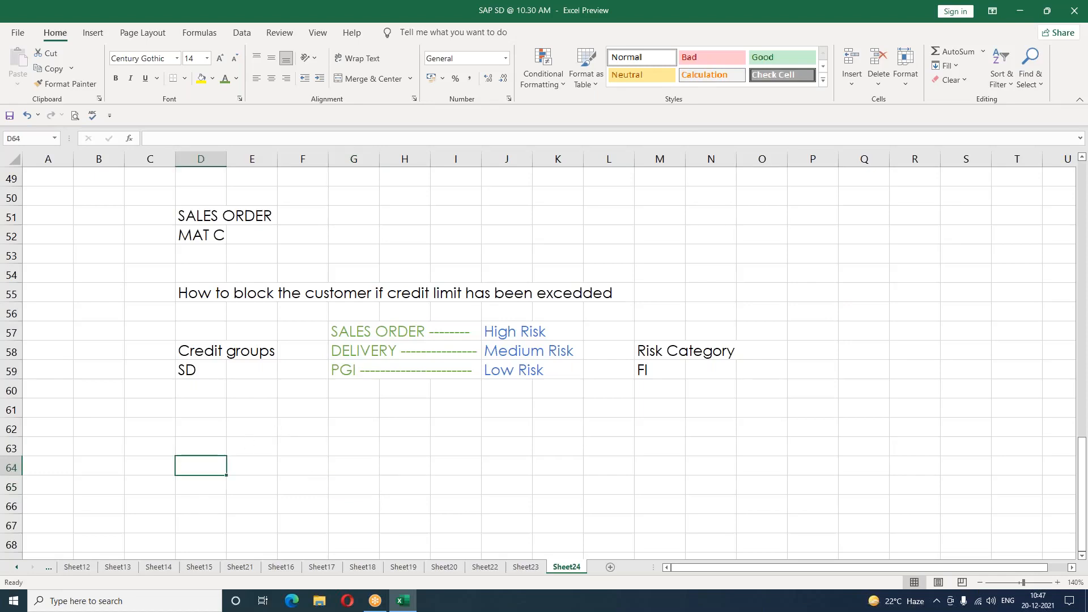
scroll(544, 363, up, 2)
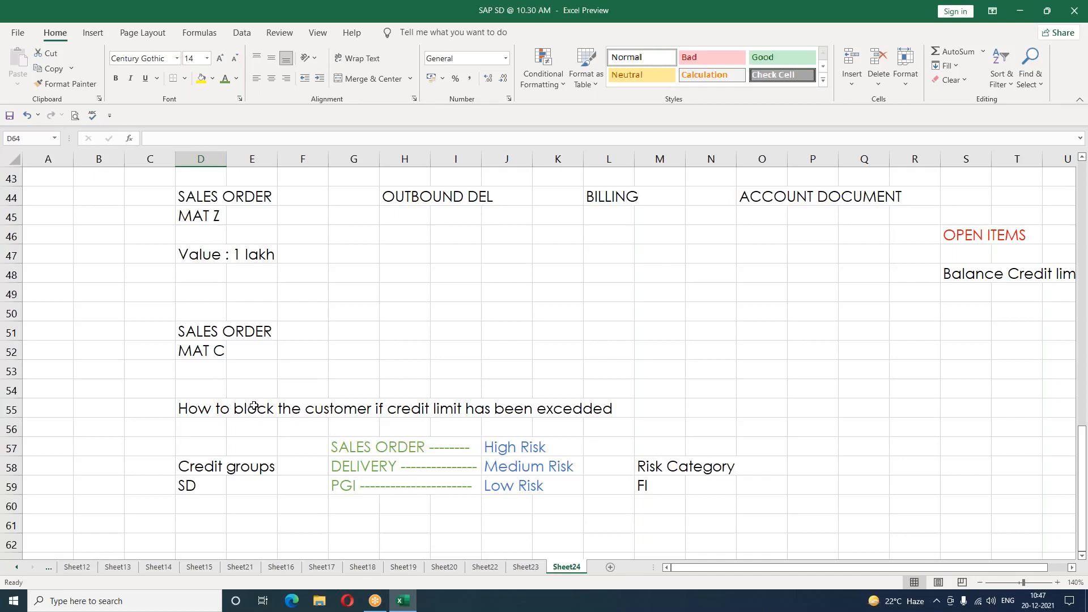
scroll(254, 406, down, 1)
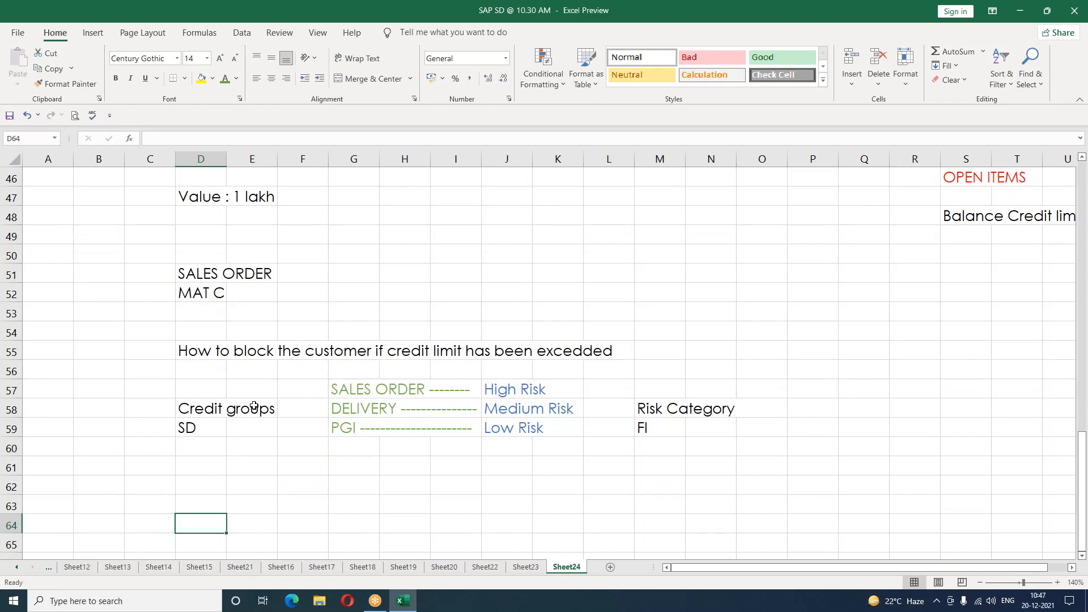
scroll(254, 406, down, 2)
scroll(254, 406, up, 3)
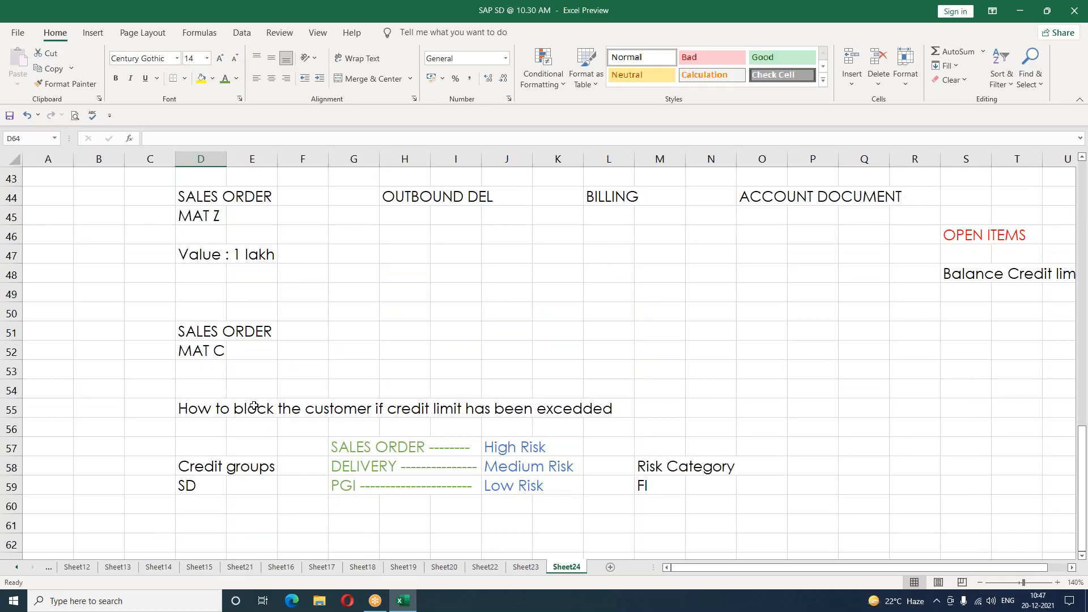
Format the heading in D55 about blocking the customer as blue, bold and italic text.
scroll(254, 406, down, 2)
click(180, 293)
click(237, 78)
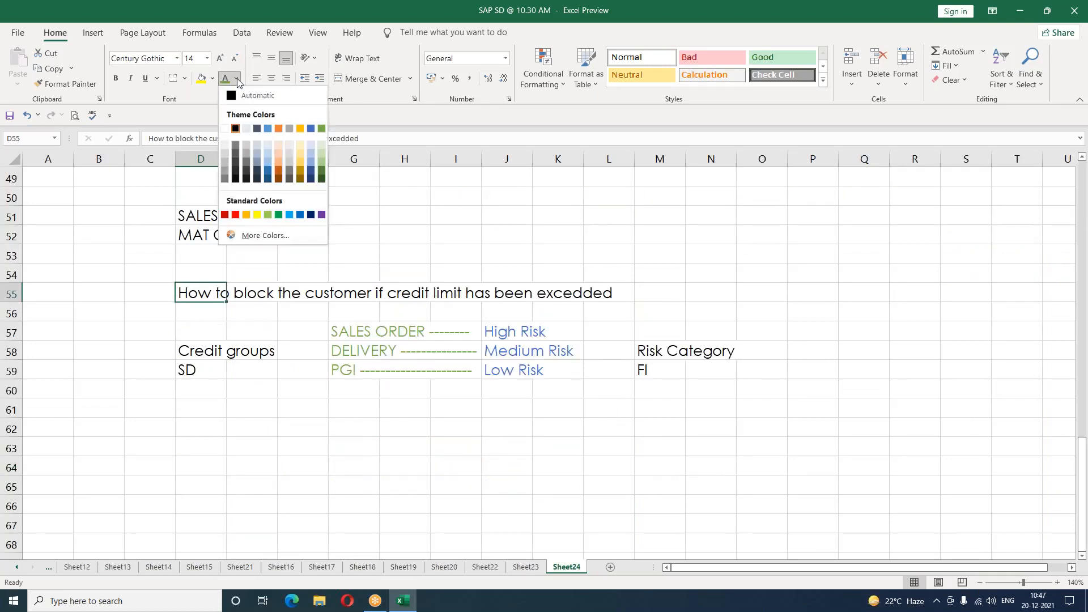
click(312, 128)
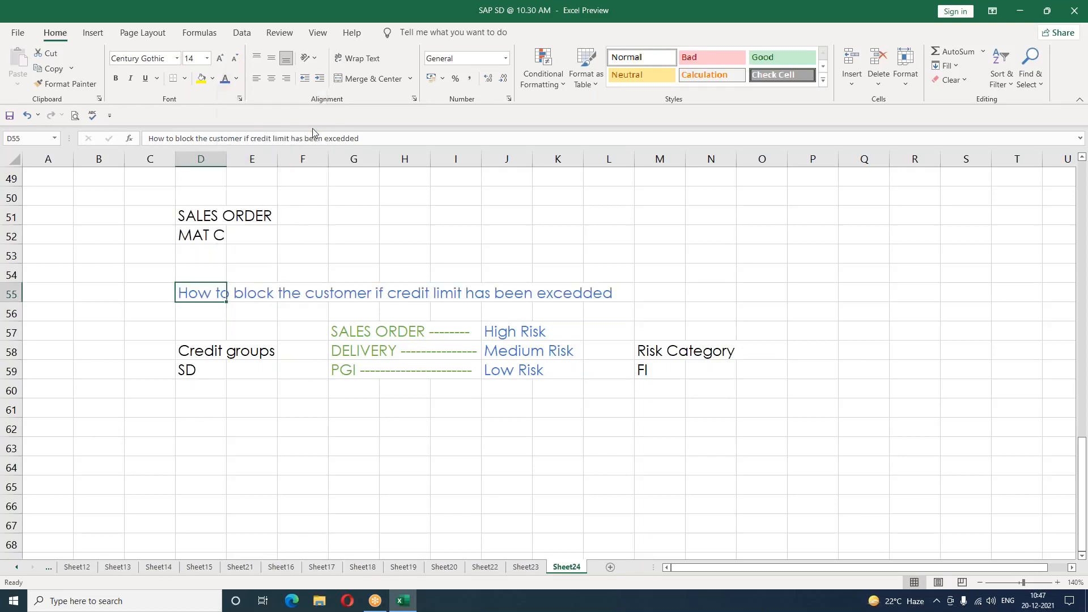
key(ctrl+b)
key(ctrl+i)
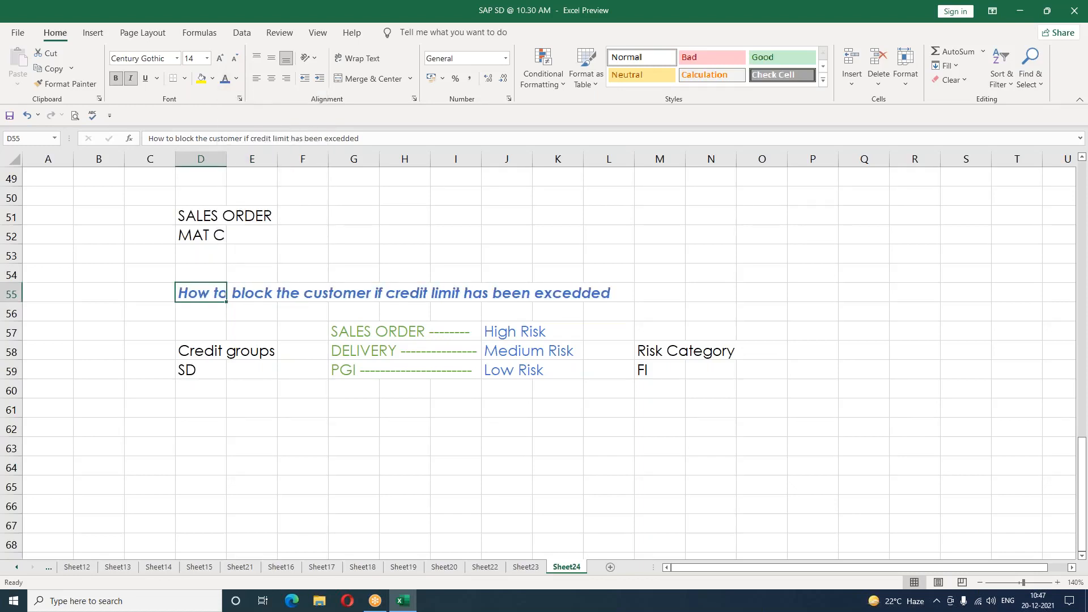
Enter the heading "configuration steps" in B62, below the blocking overview.
click(381, 417)
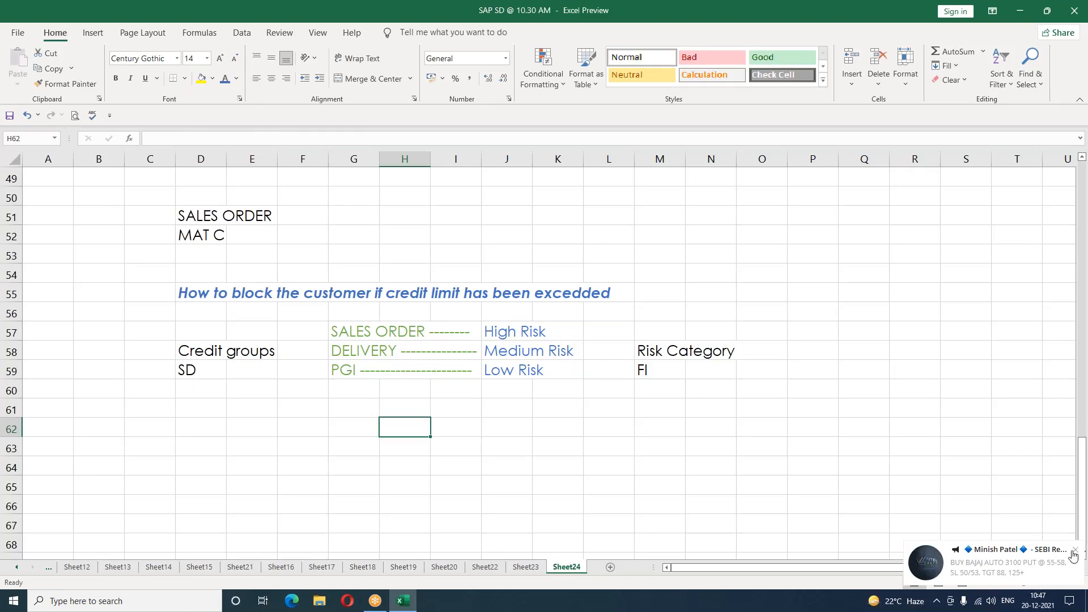
click(1074, 551)
click(129, 420)
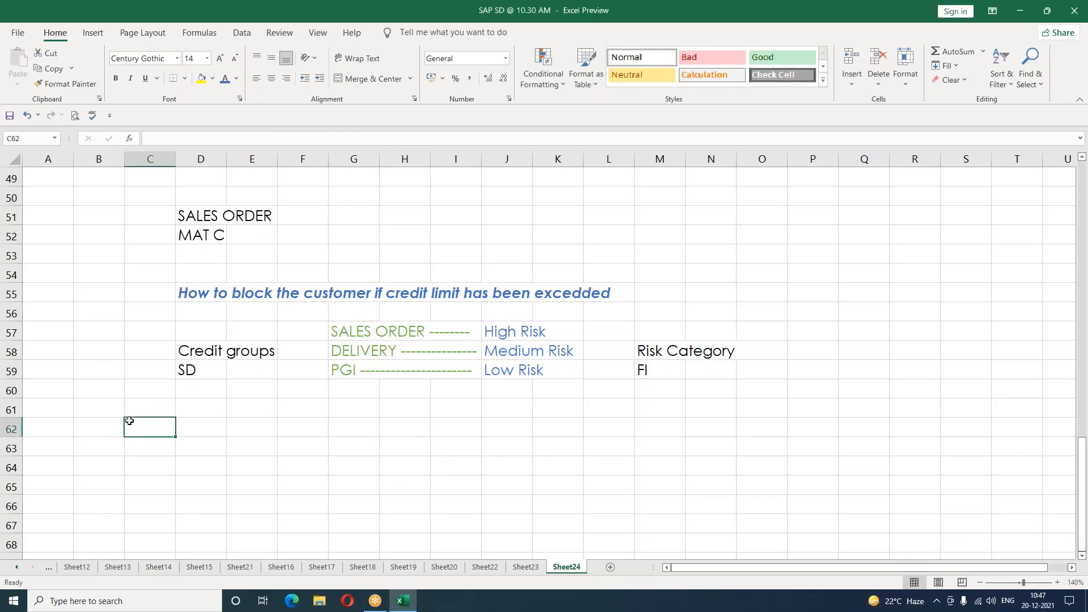
click(111, 426)
scroll(223, 452, down, 2)
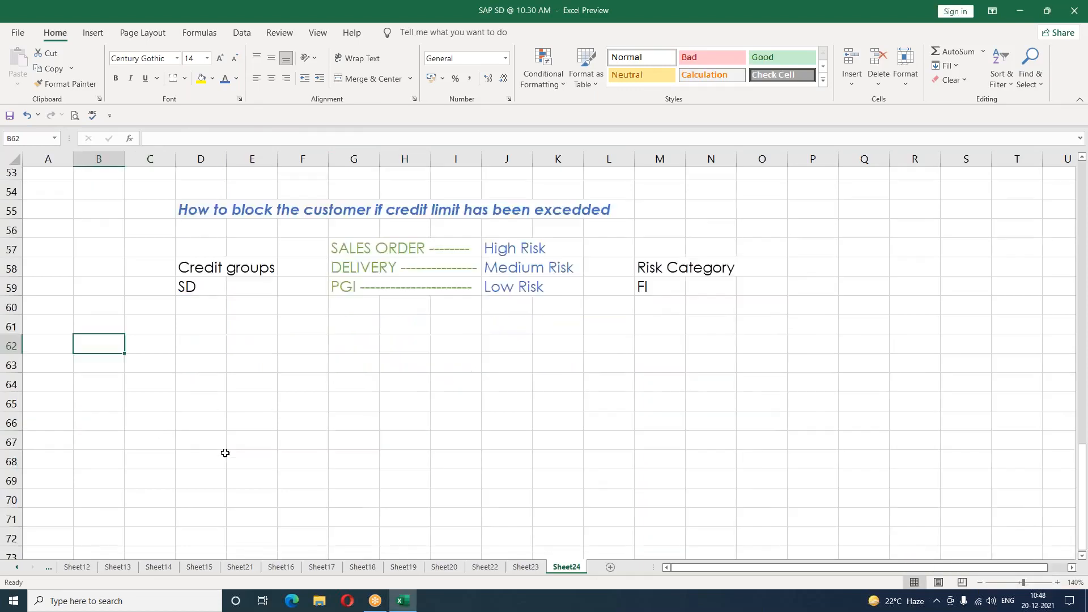
text(conf)
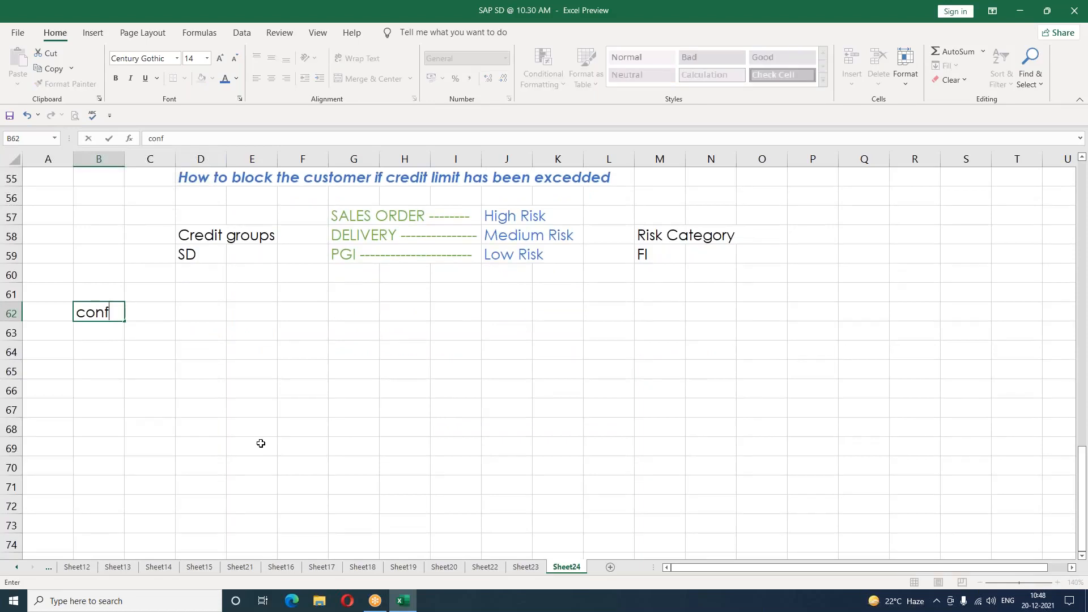
text(iguration steps)
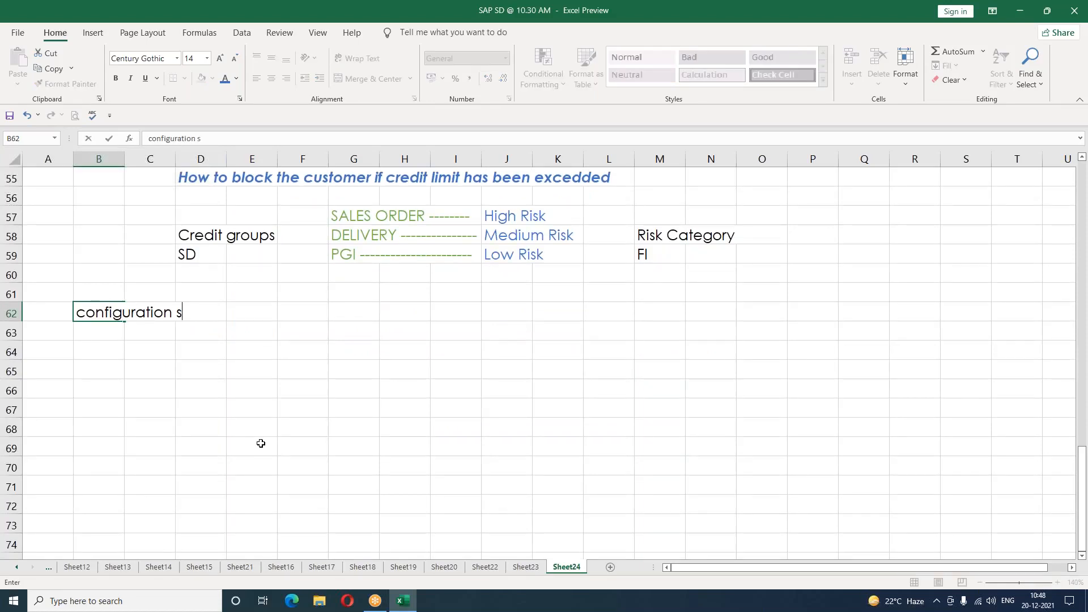
Enter the first configuration step, "1. Define Credit Control area", in C64.
key(Down)
key(Down)
key(Right)
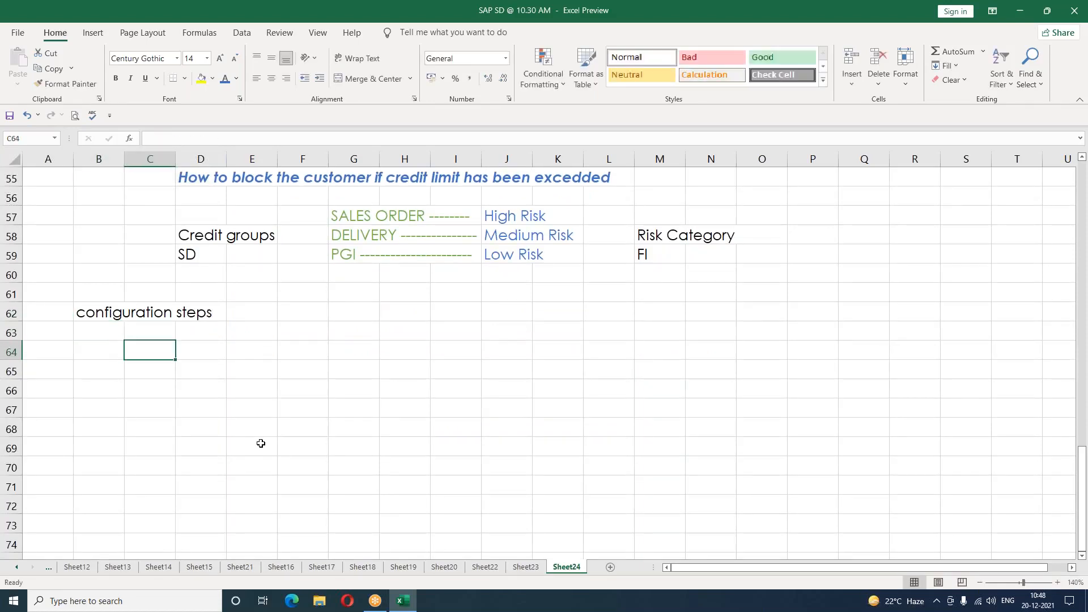
text(1.)
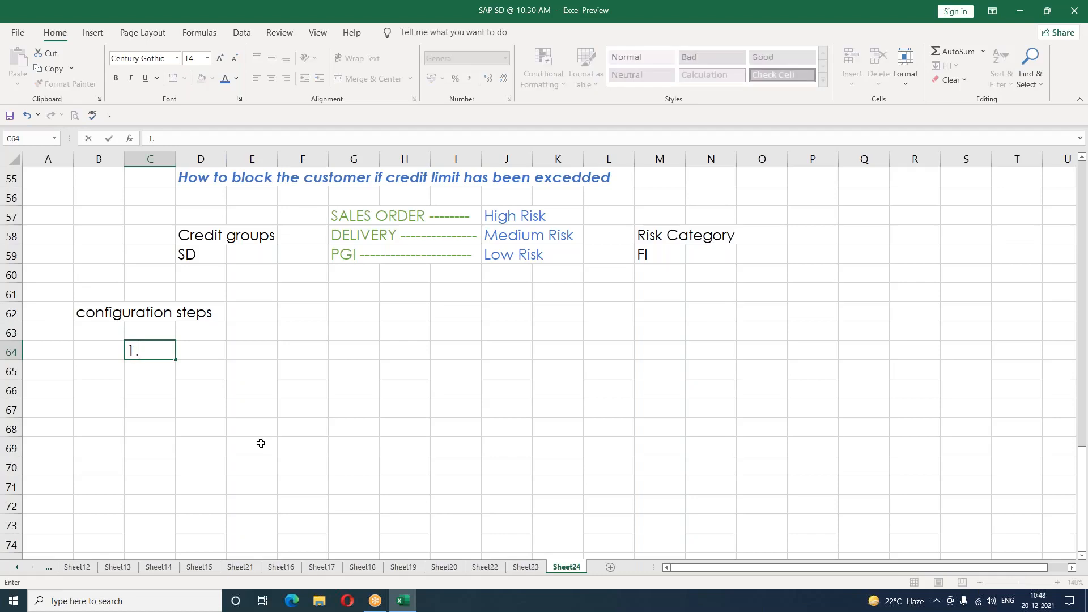
text( Define Cred)
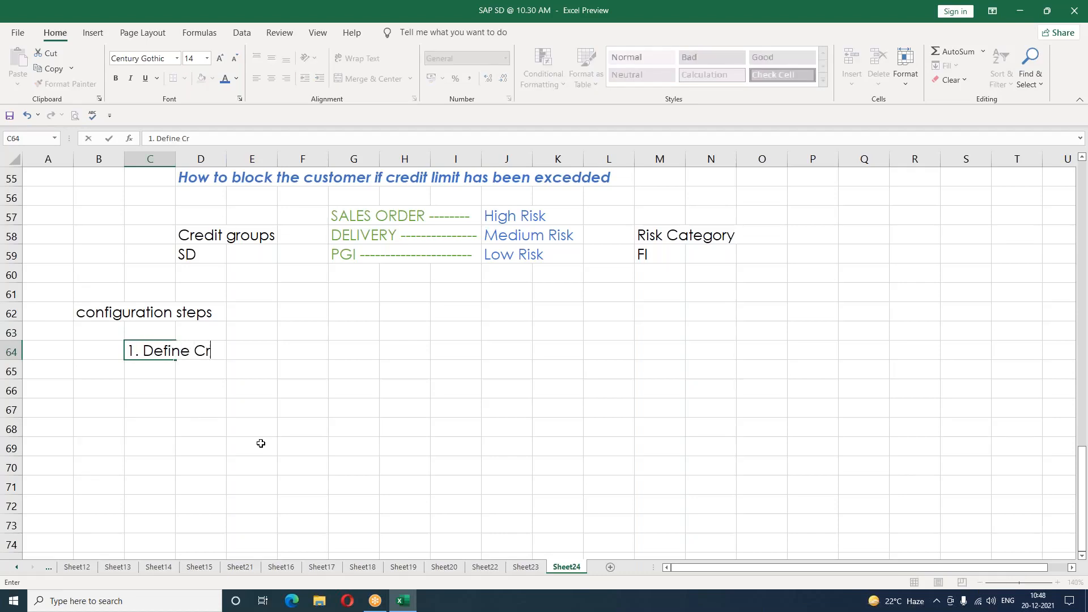
key(BackSpace)
text(edit Control area)
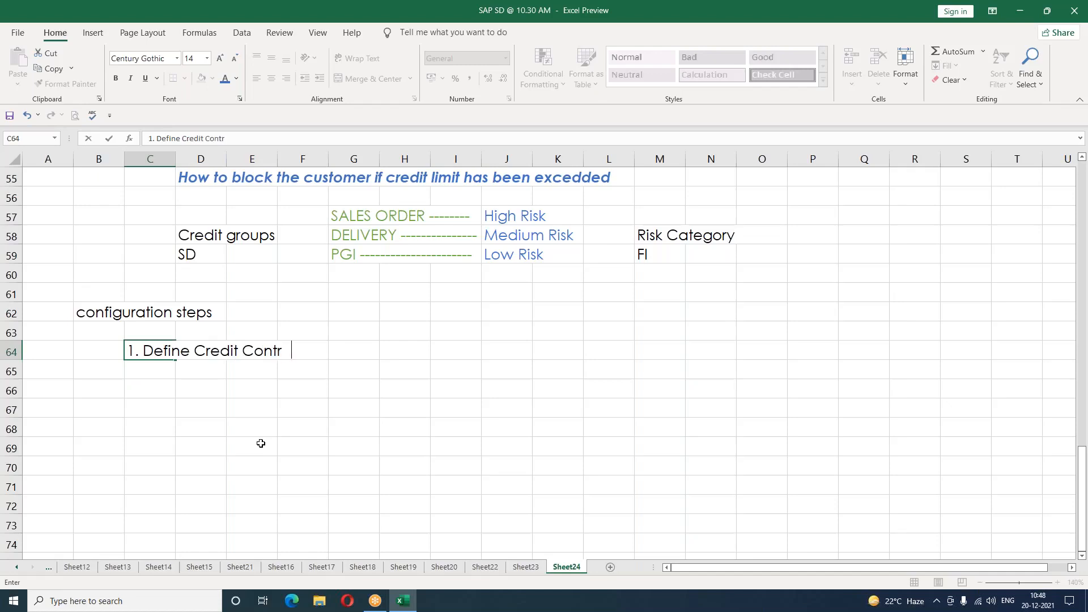
key(Return)
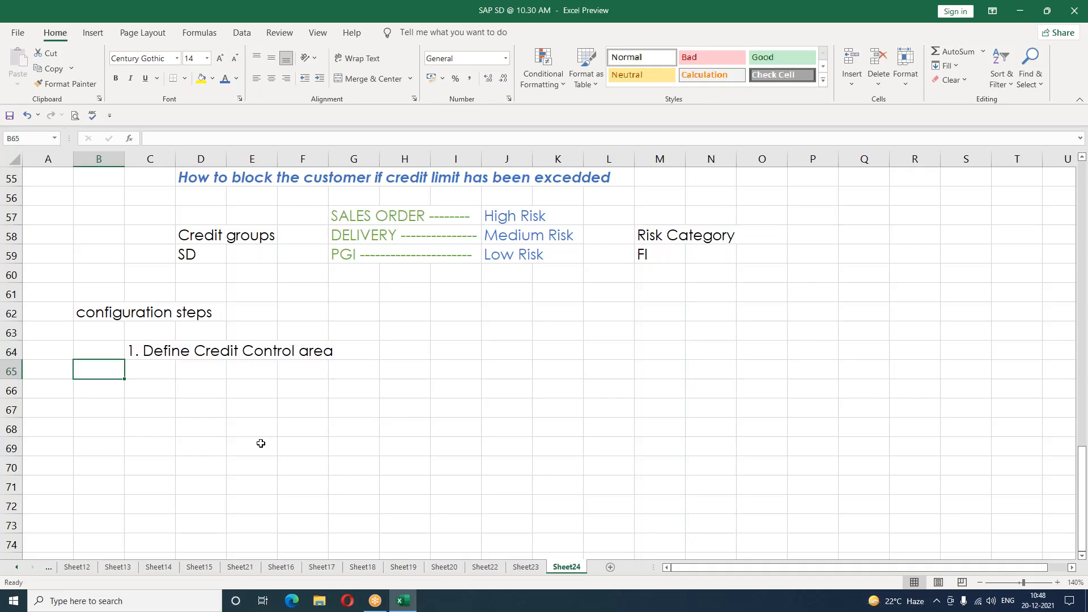
Enter the second configuration step, "2. Assign CCA to Company code", in C65.
key(Right)
text(2)
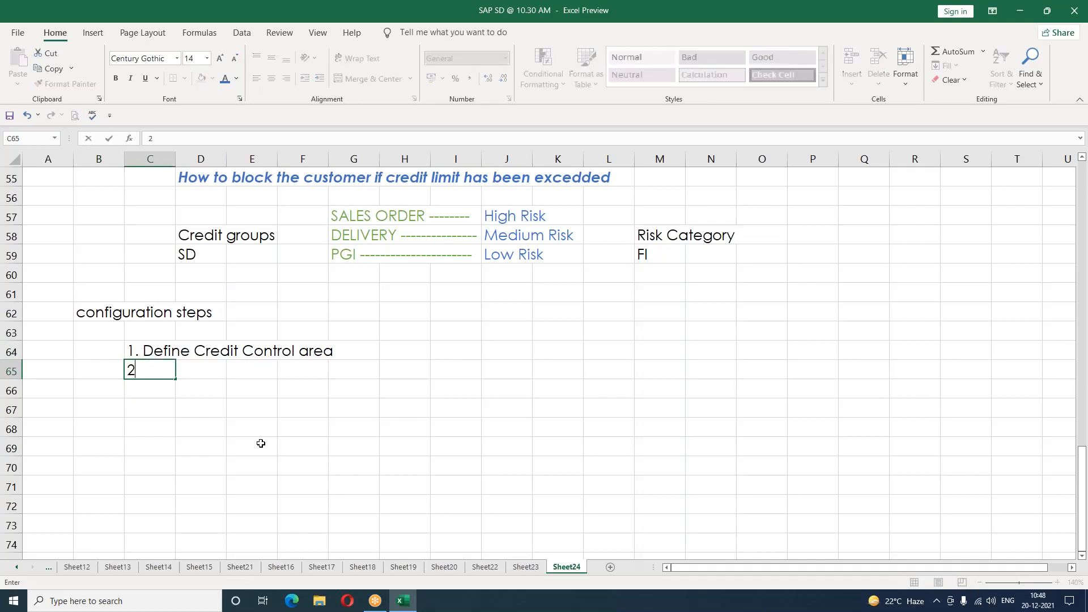
text(. Assign CC)
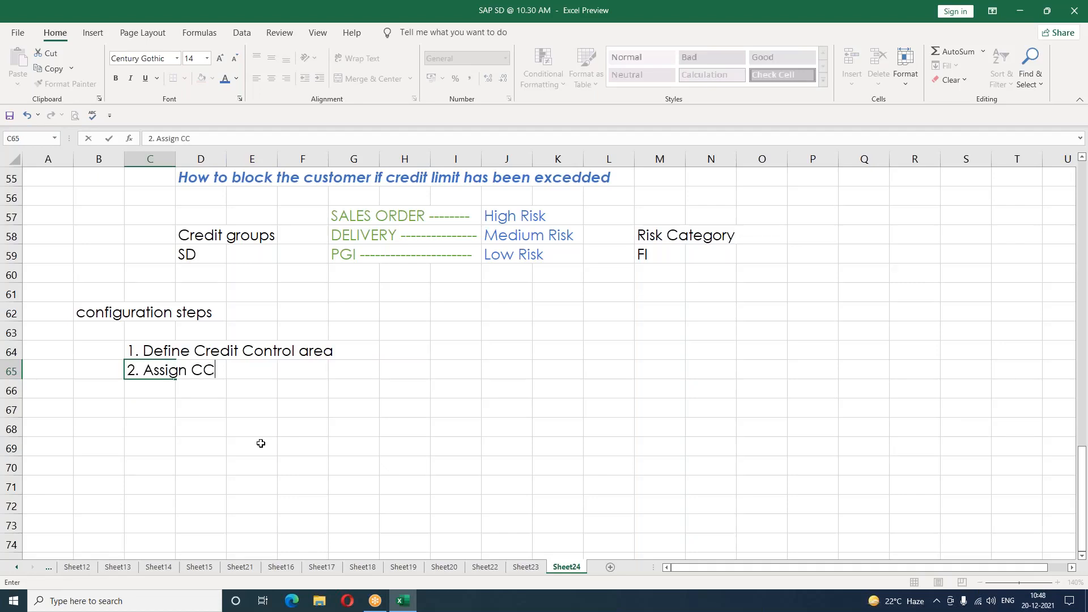
text(A to Company code)
key(Return)
Enter the third configuration step, "3. Assign CCA to Sales Area", in C66.
key(Right)
text(3.)
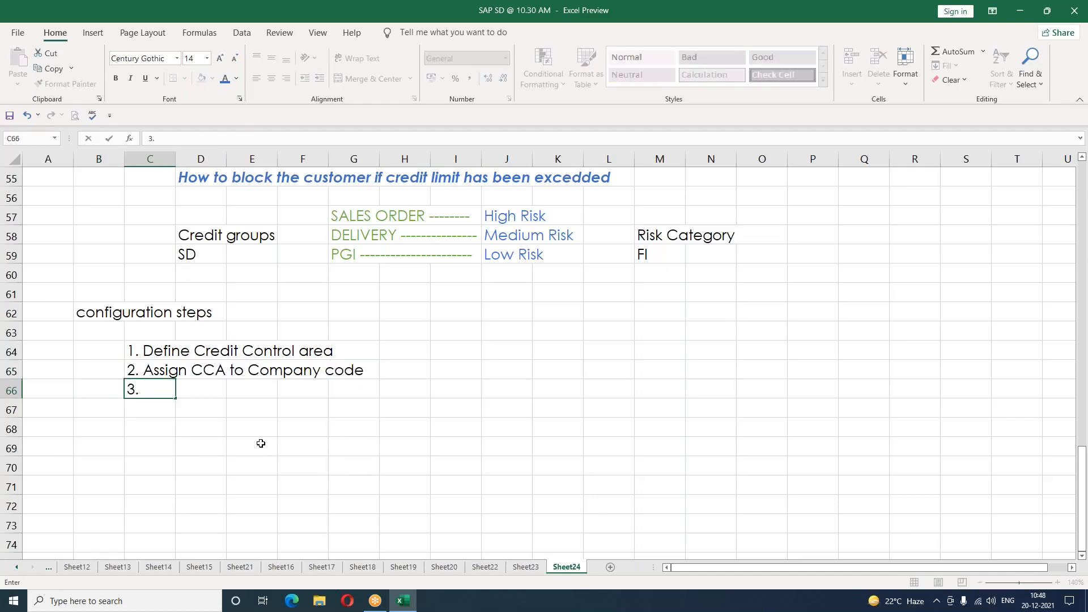
text( Assign CCA t)
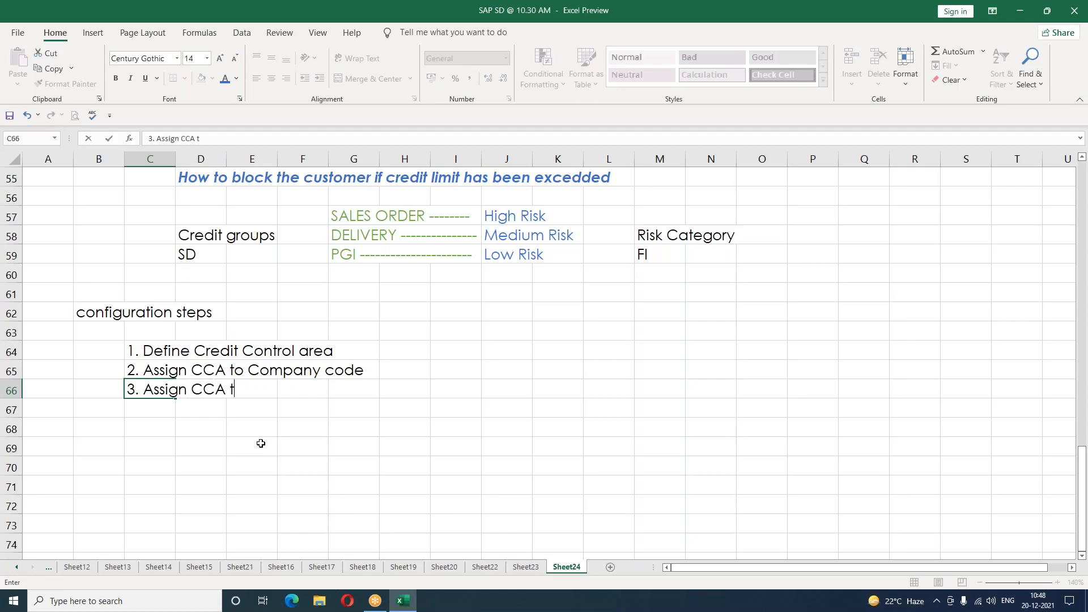
text(o Sales Area)
key(Return)
Enter the fourth configuration step, "4. Assign CCA to Customer master - SALES AREA - BILLING", in C67.
text(4. )
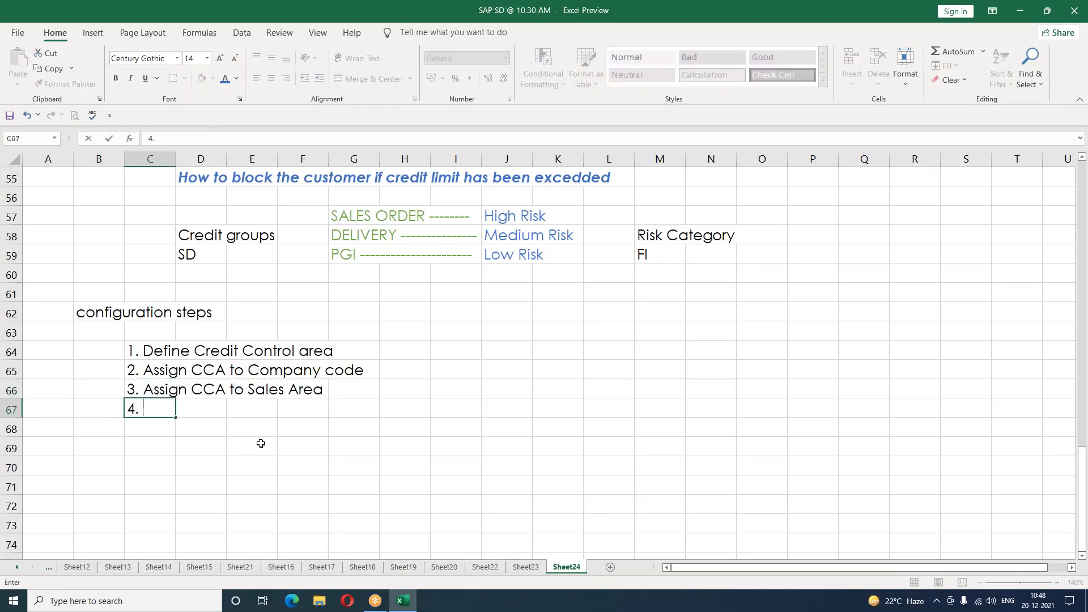
text(Assign CCA to Cust)
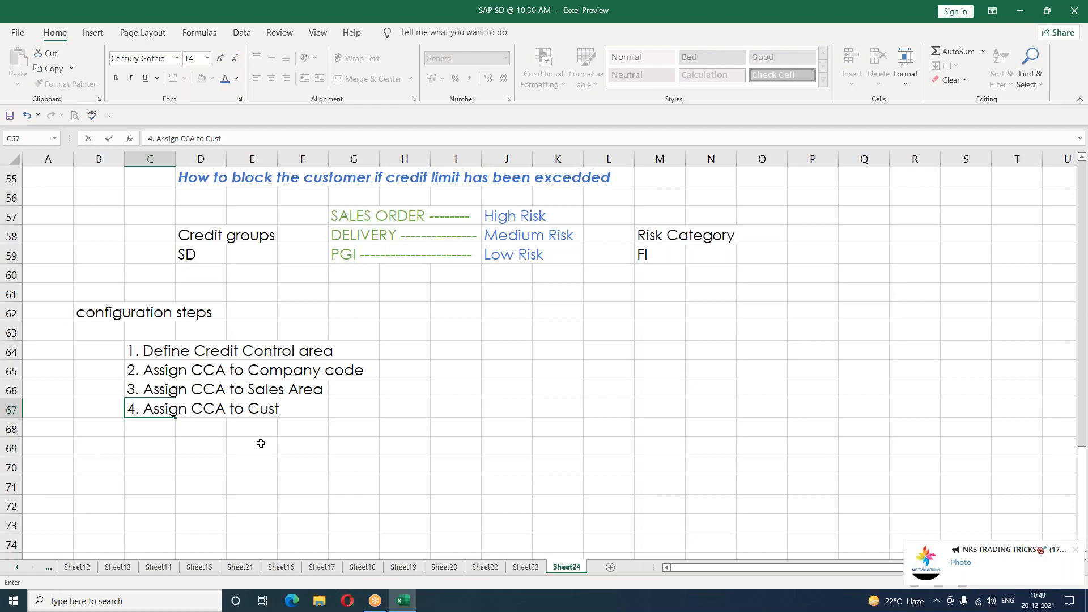
text(omer master)
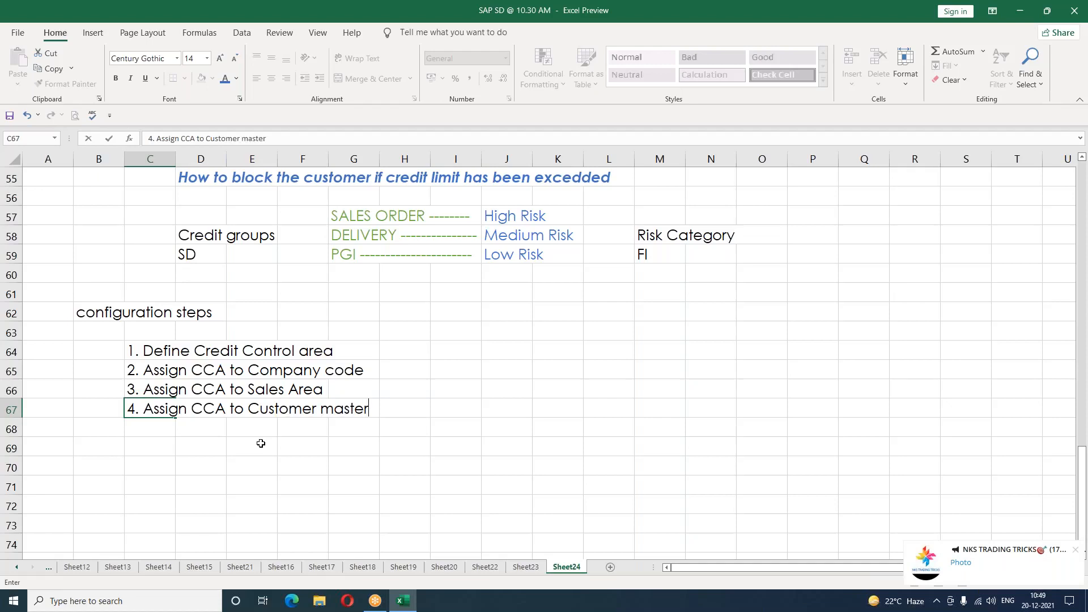
click(1075, 550)
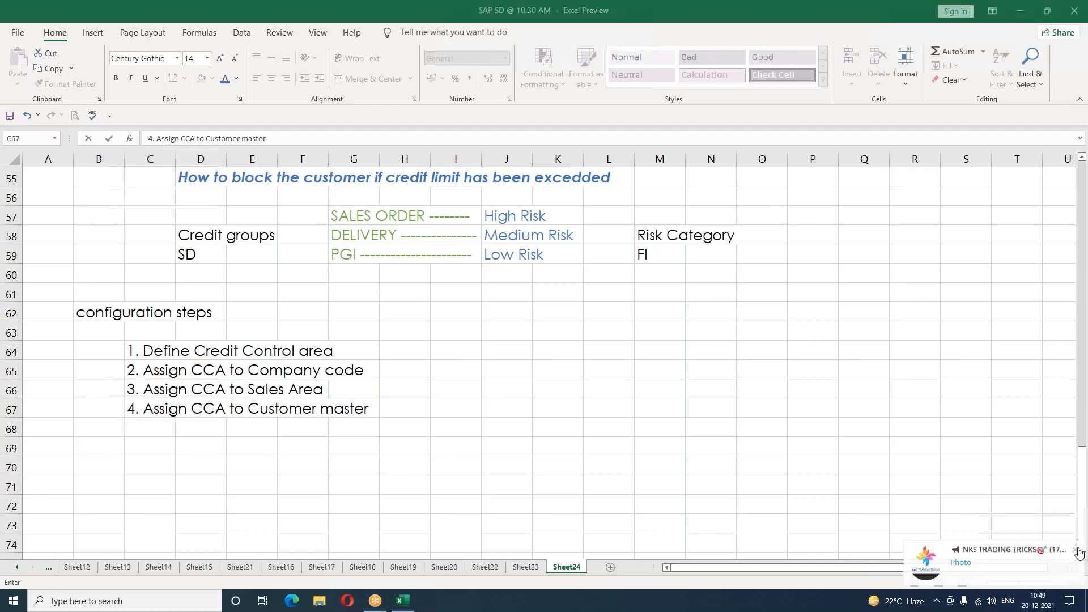
text(-)
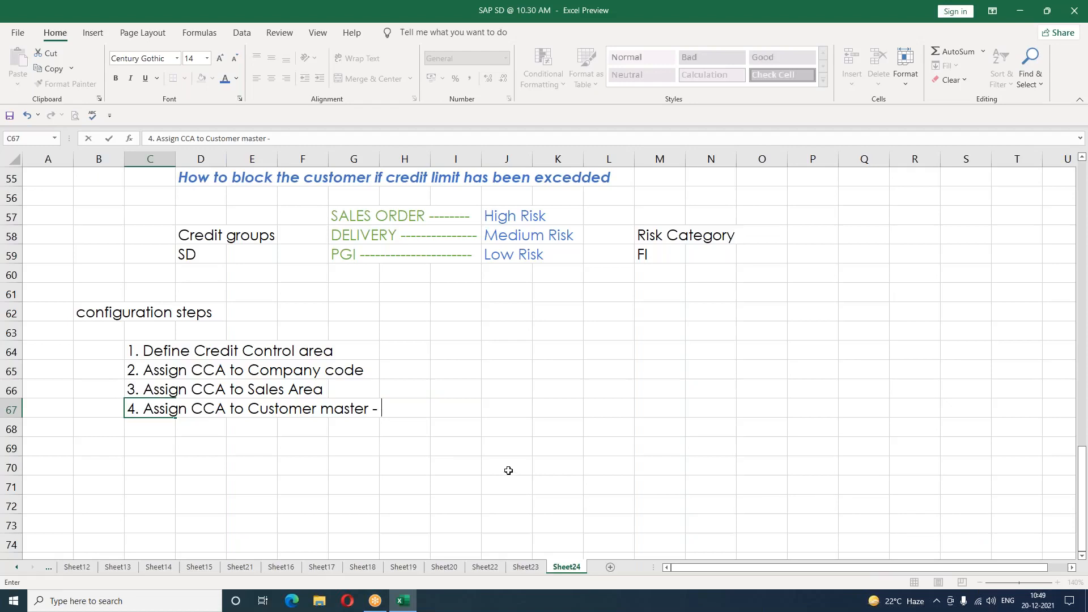
text( SALES AREA)
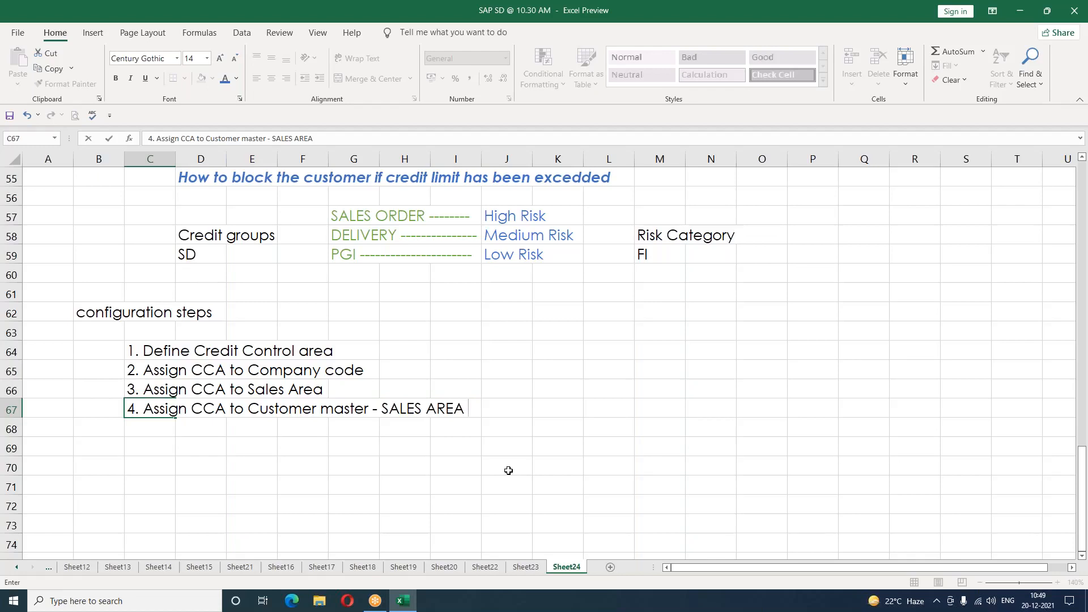
text(- BILLING)
key(Return)
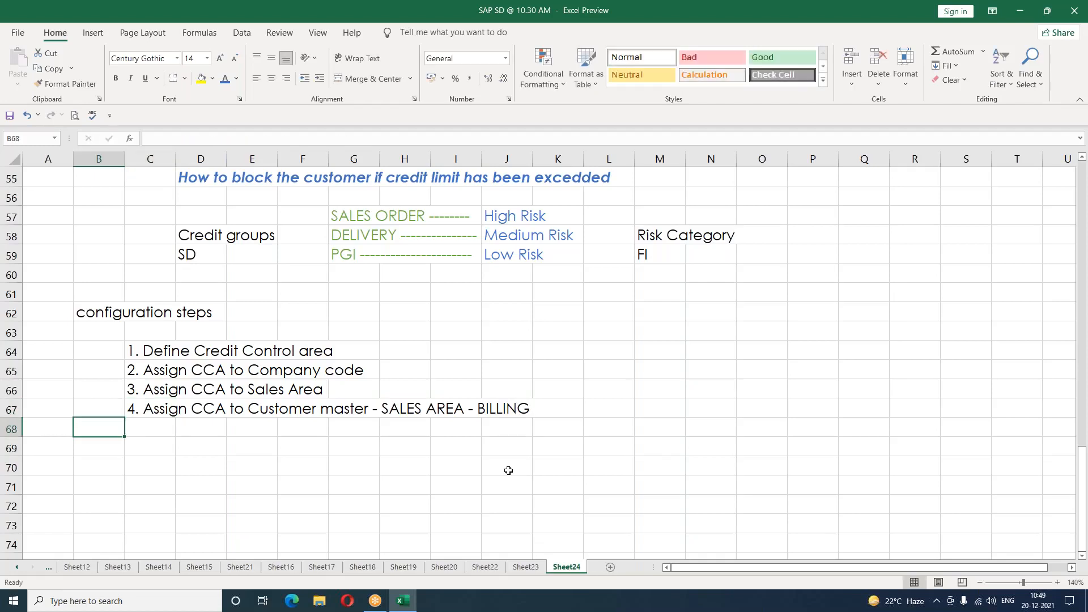
Enter the fifth configuration step, "5. Define Risk Category", in C68.
key(Right)
text(5. Define )
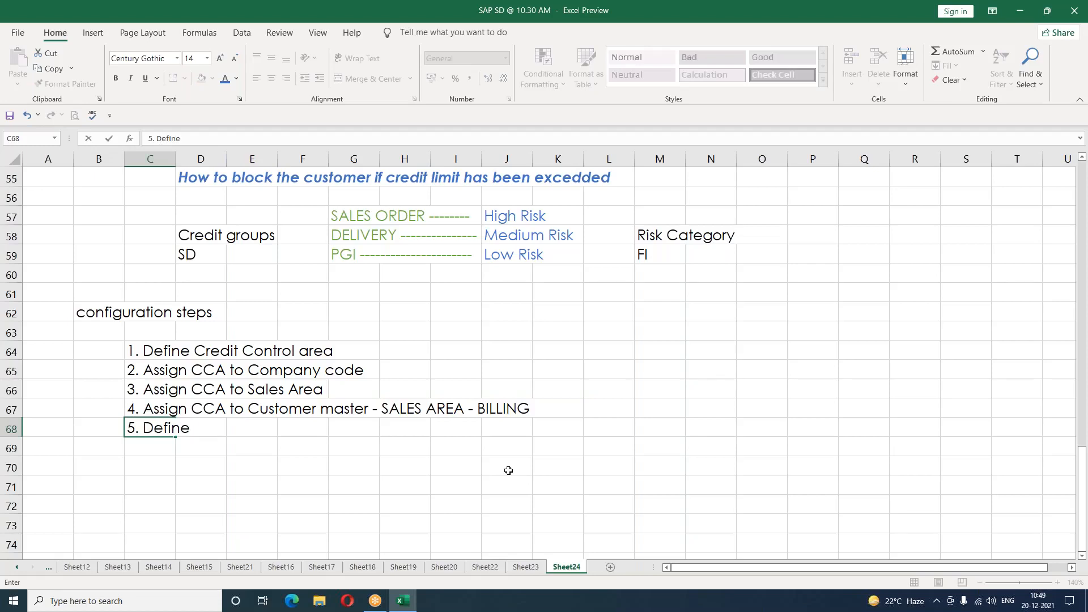
text(Risk Category)
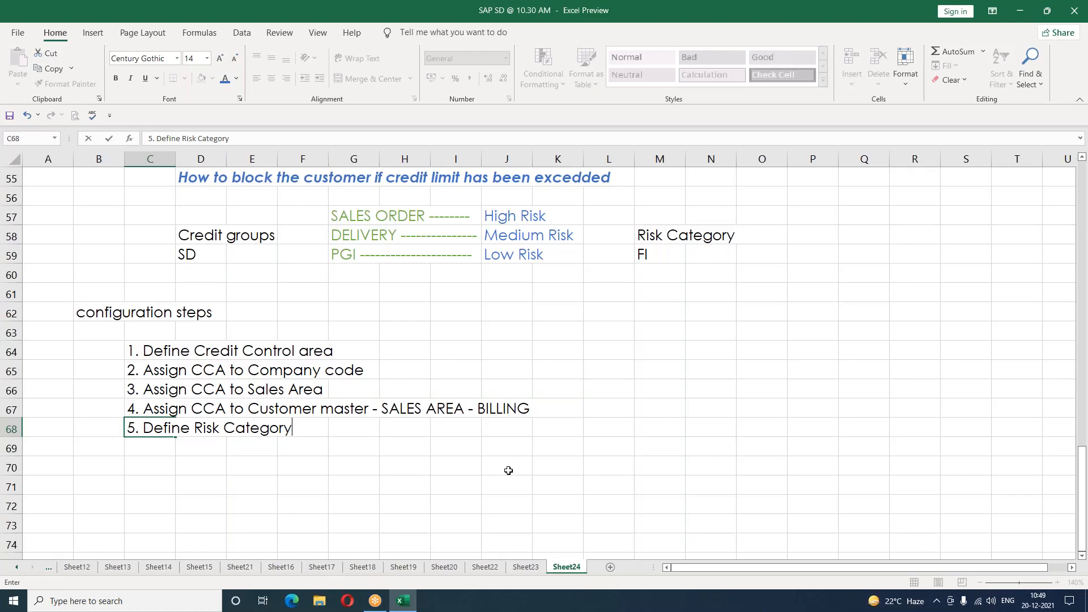
key(Return)
Enter the sixth configuration step, "6. Define Credit Groups", in C69.
key(Right)
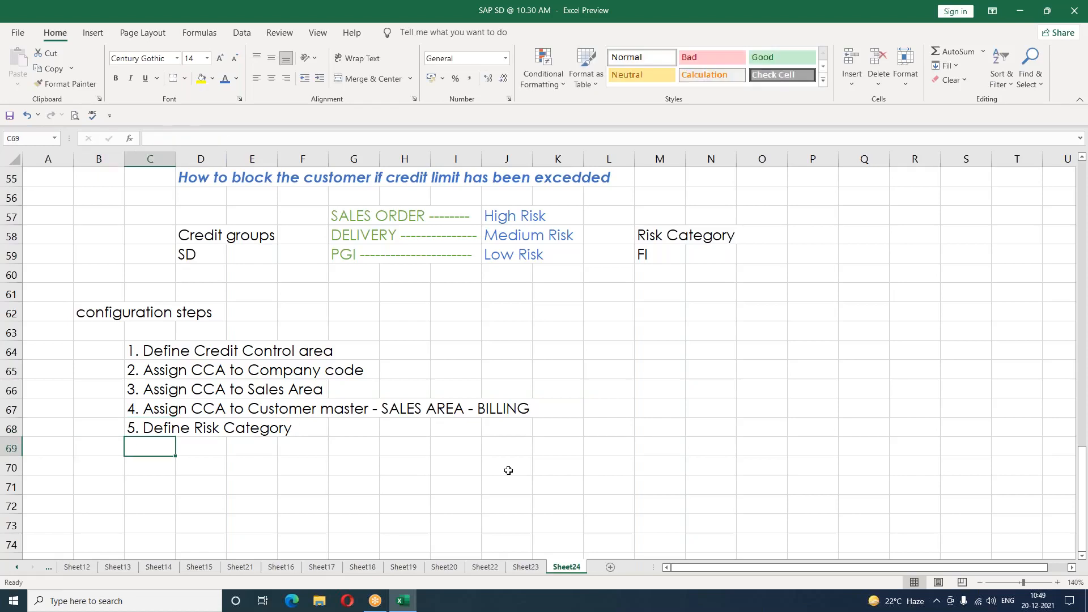
text(6.)
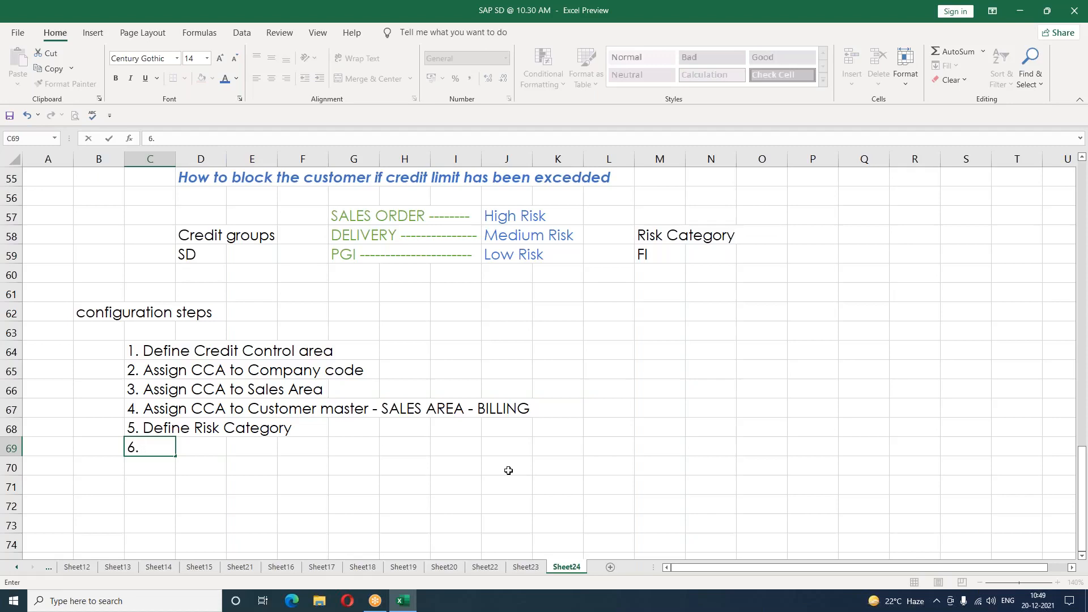
text(Define Credit)
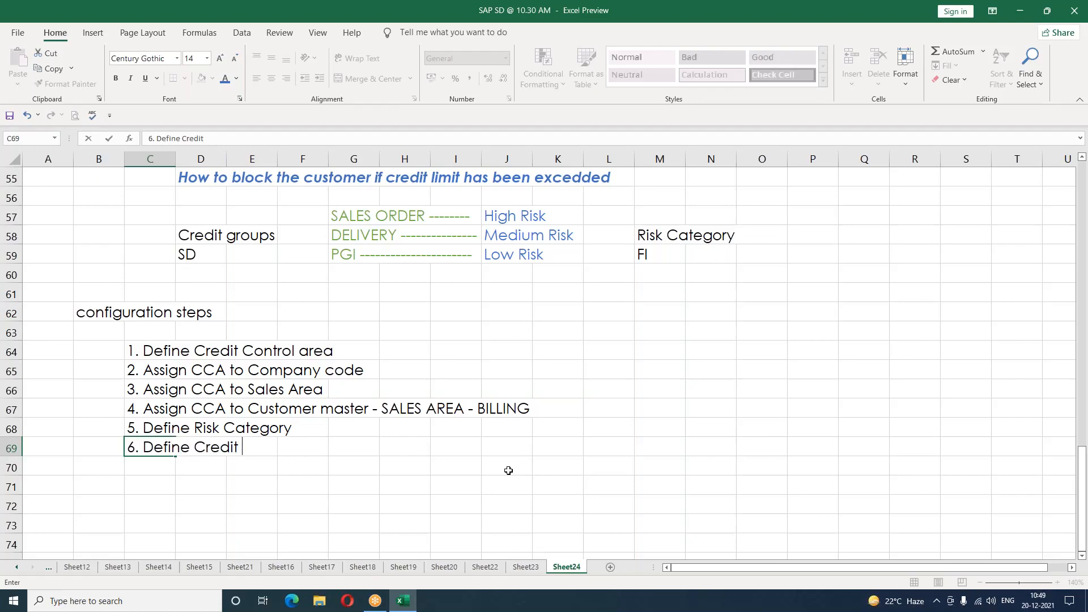
text( Groups)
key(Return)
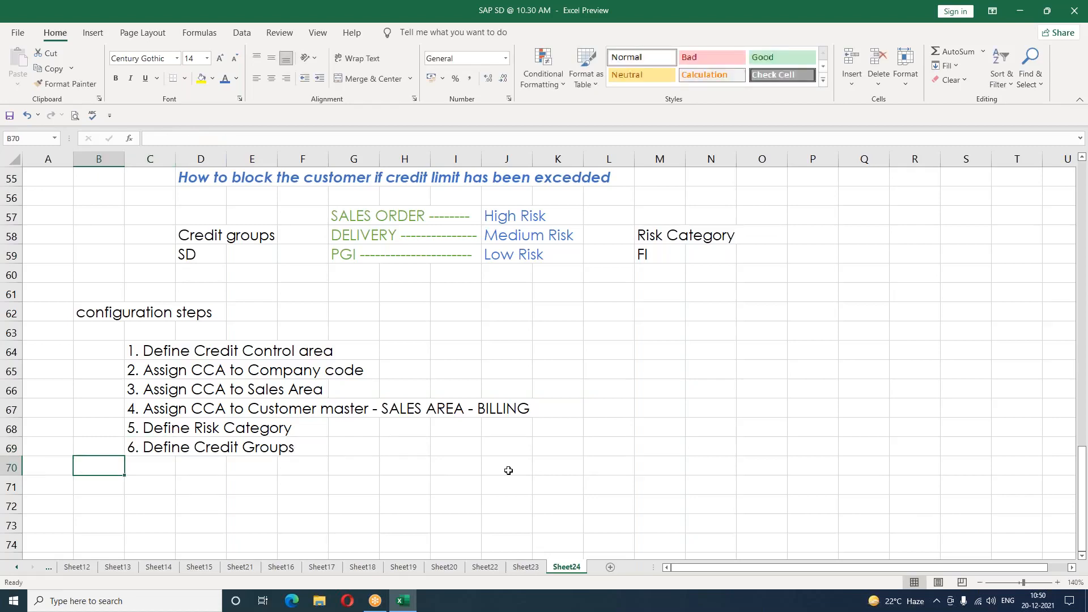
Enter the seventh configuration step, "7. Assign Credit groups to Sales document and delivery document types", in C70.
key(Right)
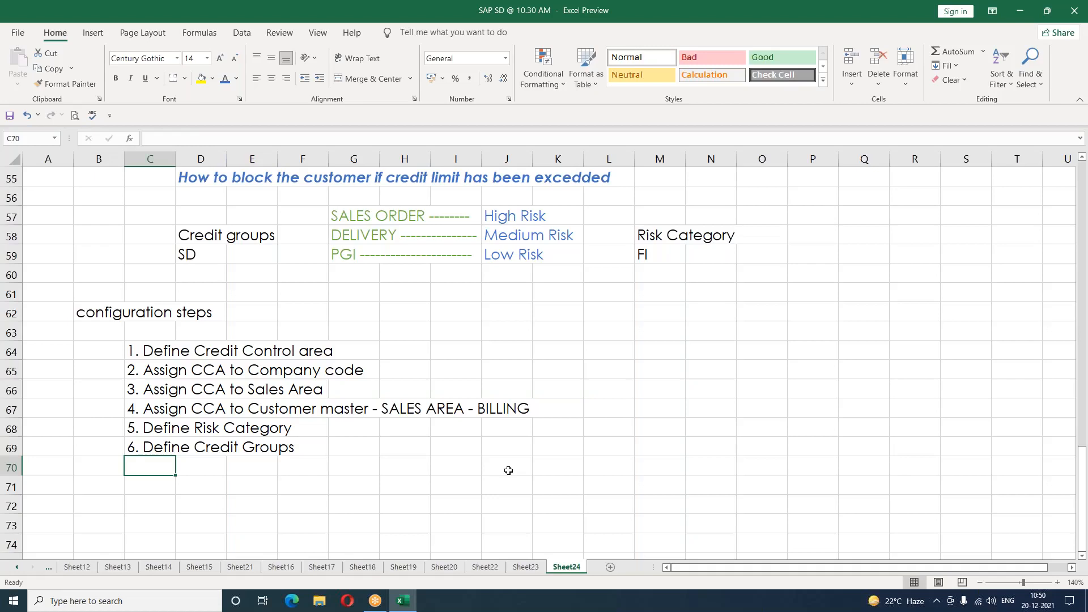
text(7. Assign )
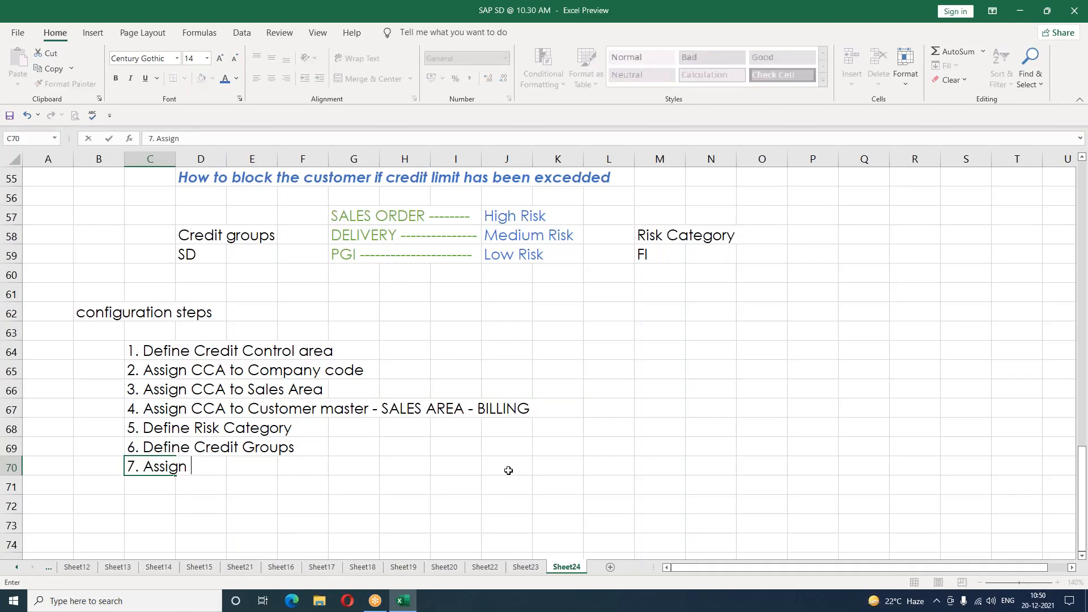
text(Credit groups )
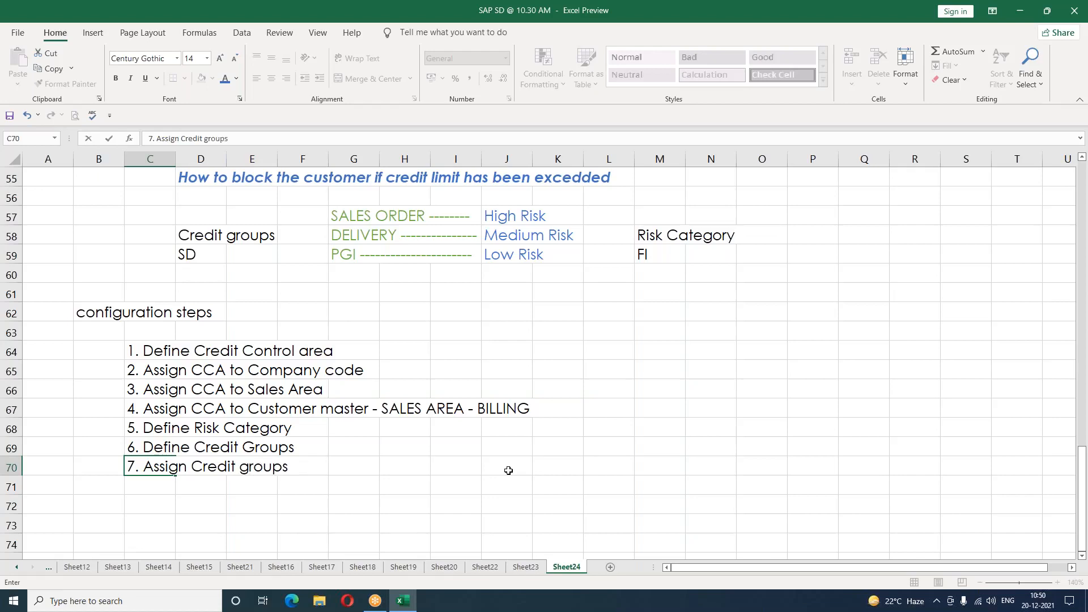
text(to Sales d)
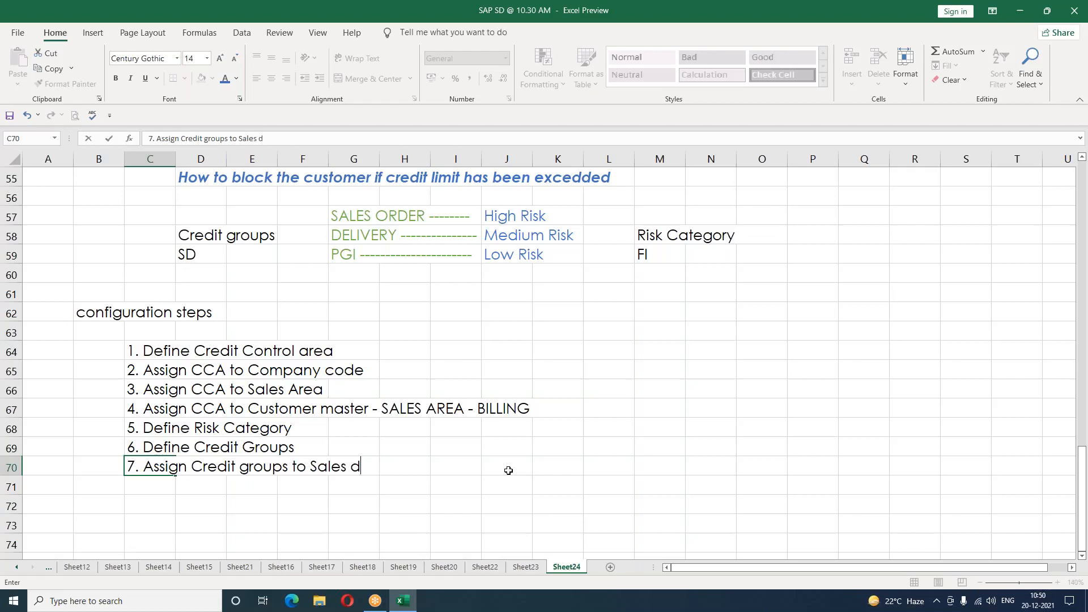
text(ocument and)
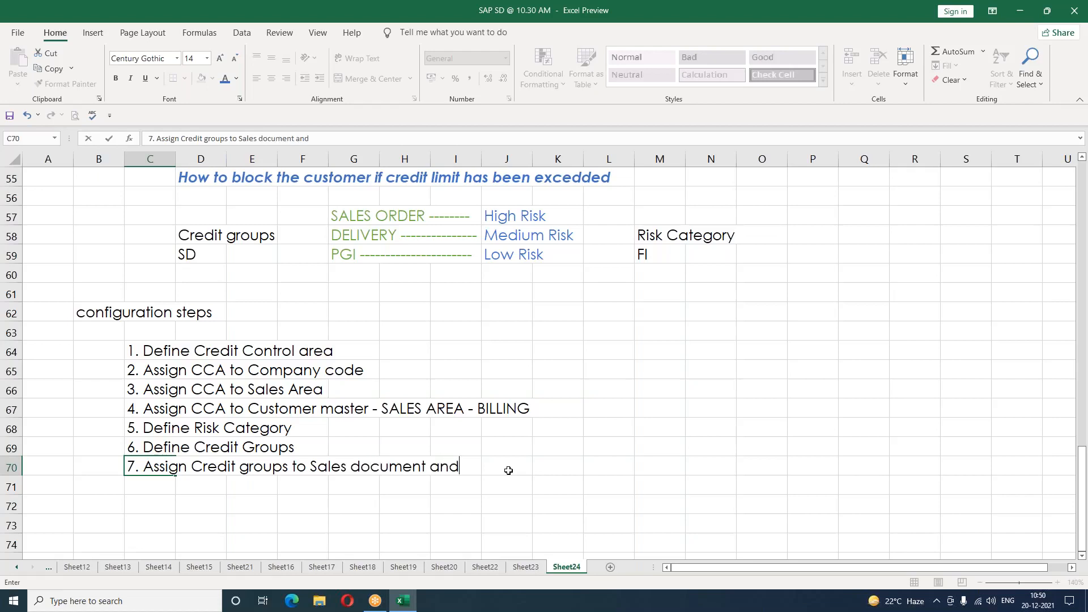
text( delivery do)
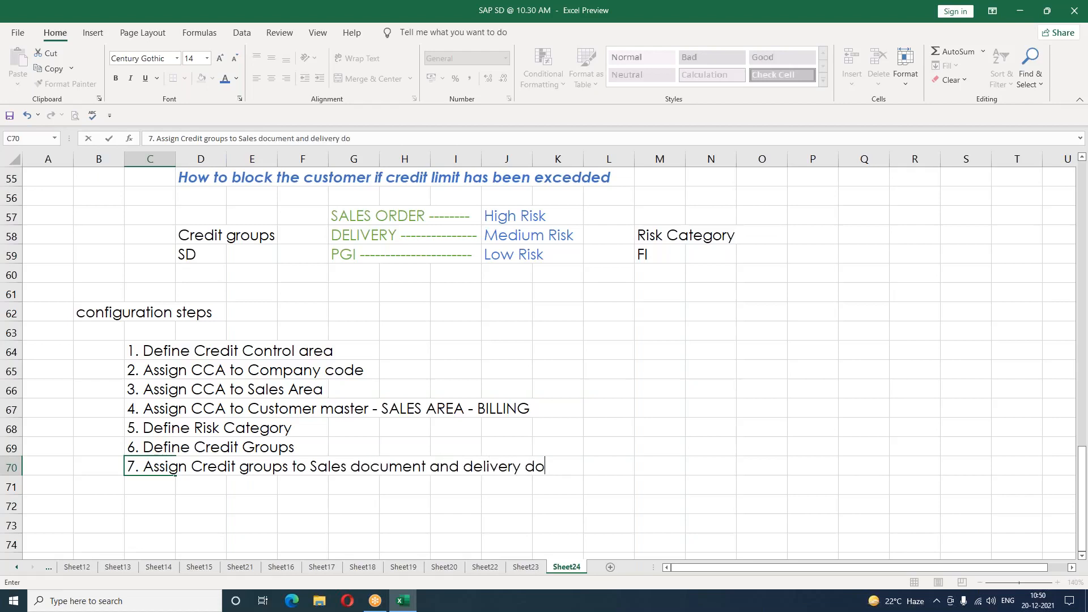
text(cument types)
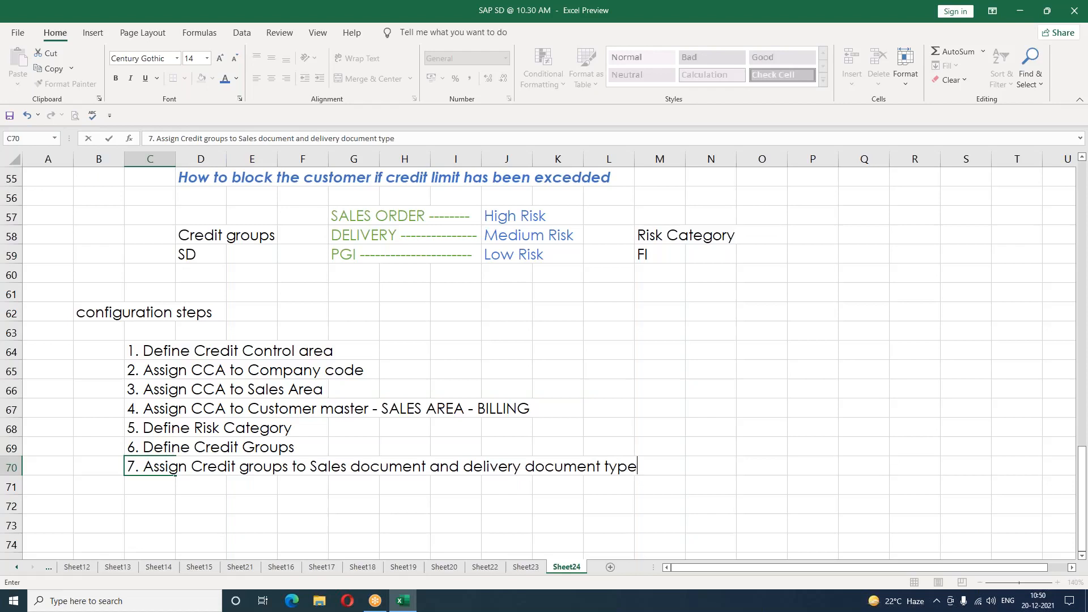
key(Return)
Enter the eighth configuration step, "8. Activate Credit check in Item category controls", in C71.
key(Tab)
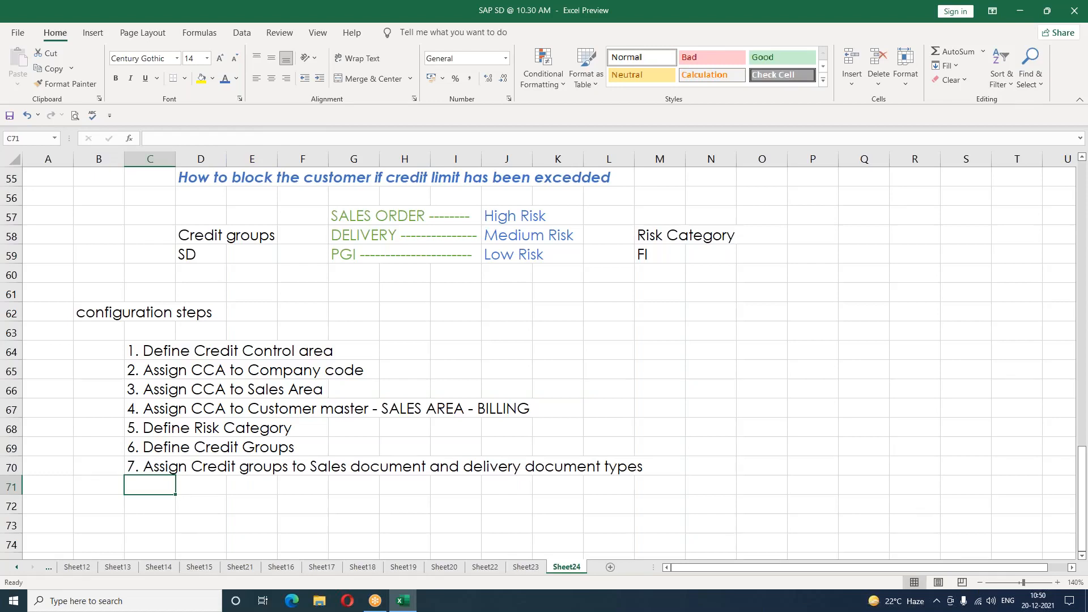
text(8)
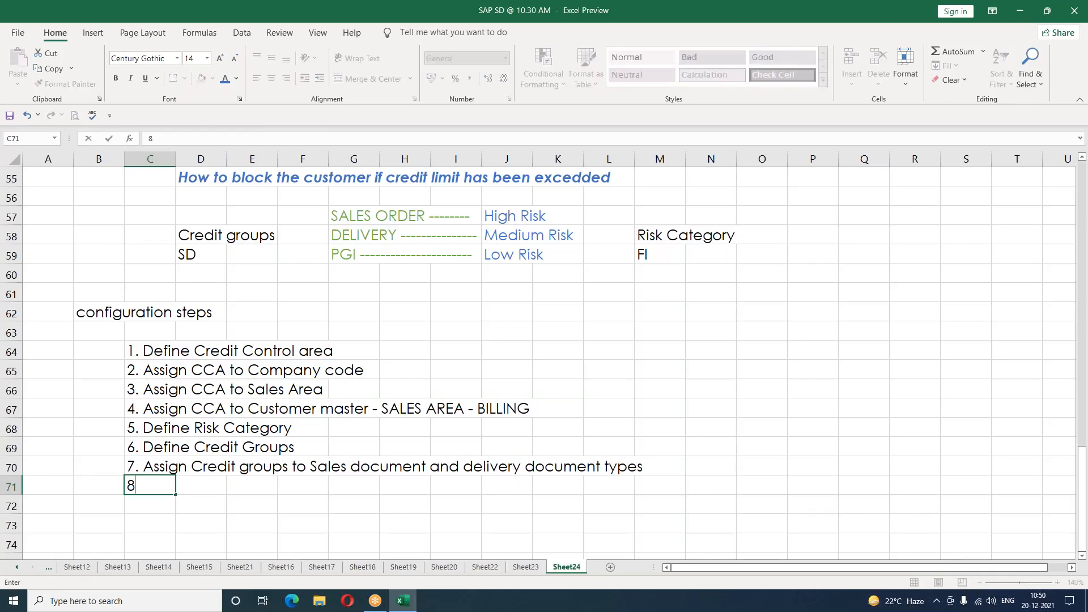
text(. Activate Cred)
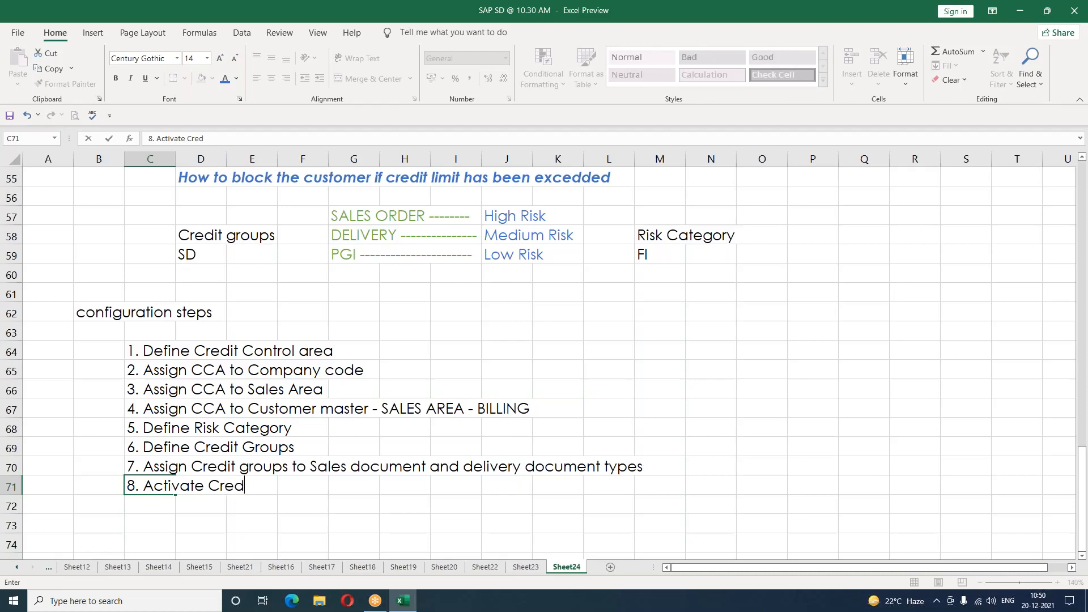
text(it check in Item )
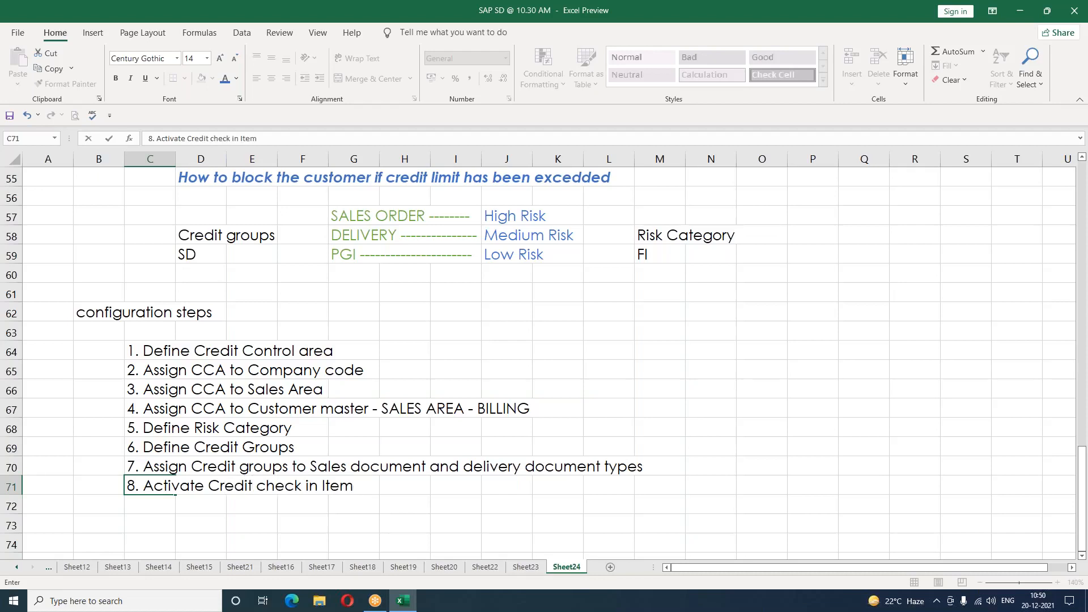
text(category controls)
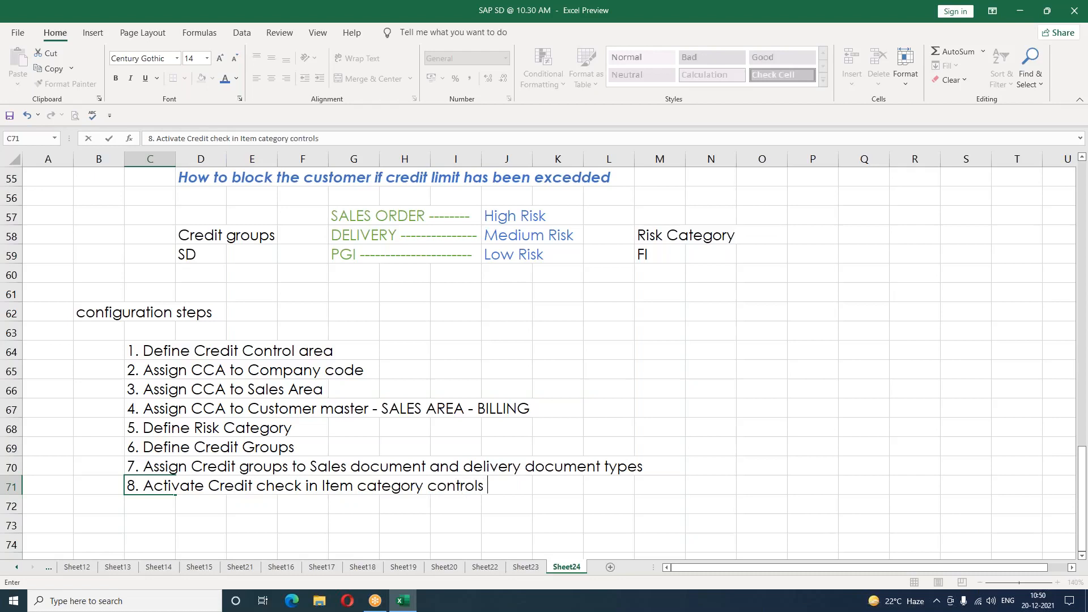
key(Return)
Enter the ninth configuration step, "9. Assign subtotal as A for condition total in pricing procedure", in C72.
key(Tab)
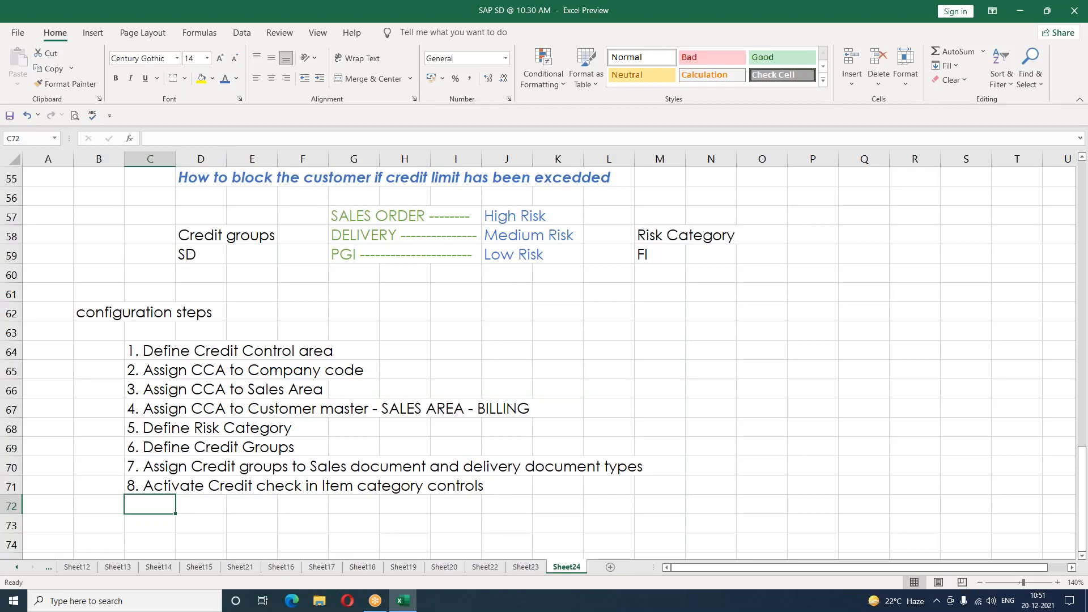
text(9)
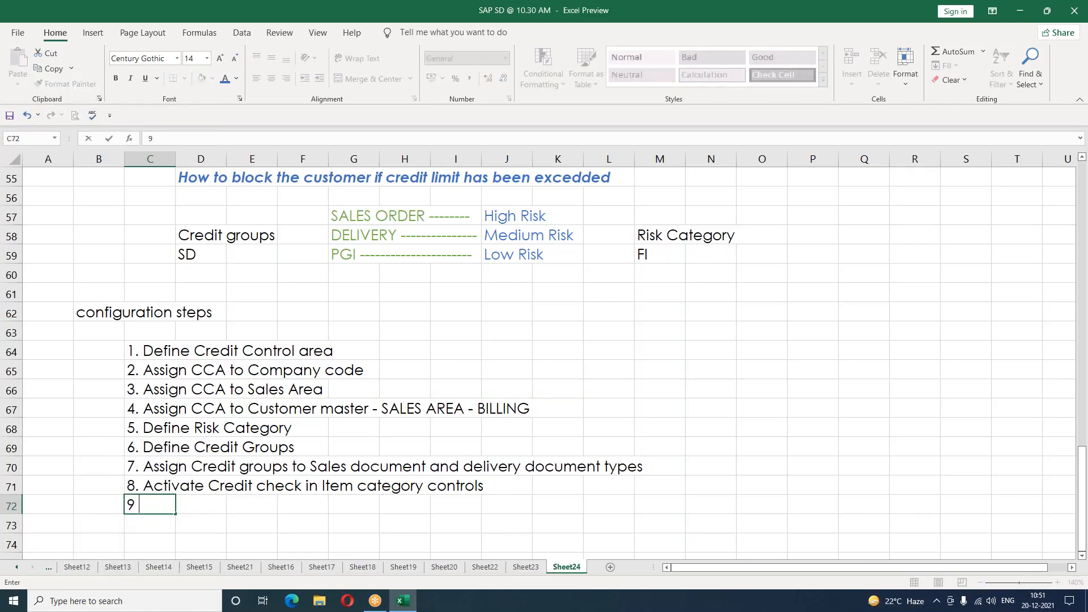
text(. Assign sub)
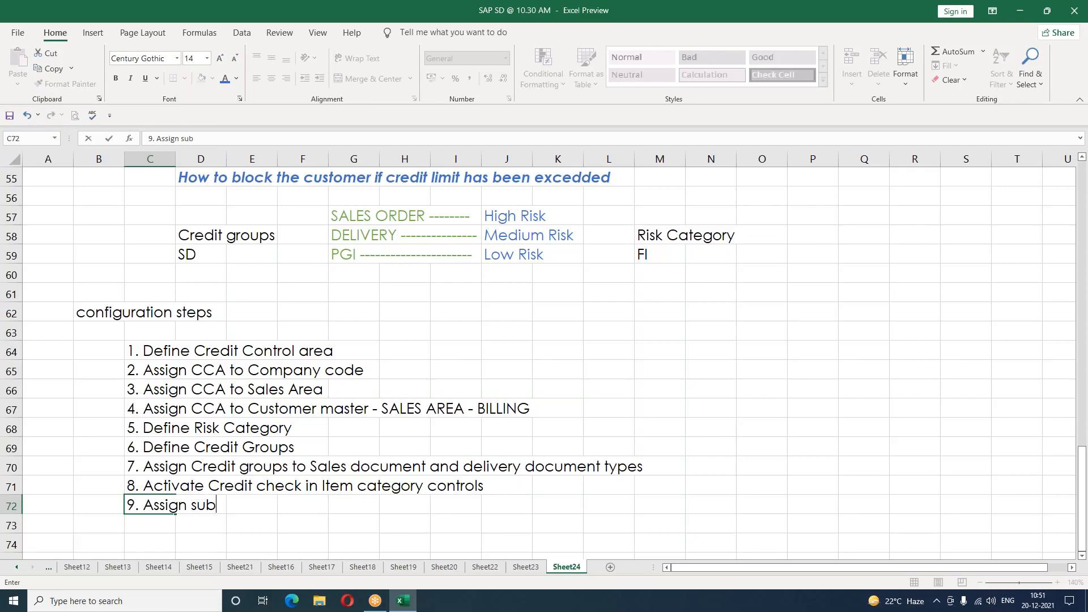
text(total as A for con)
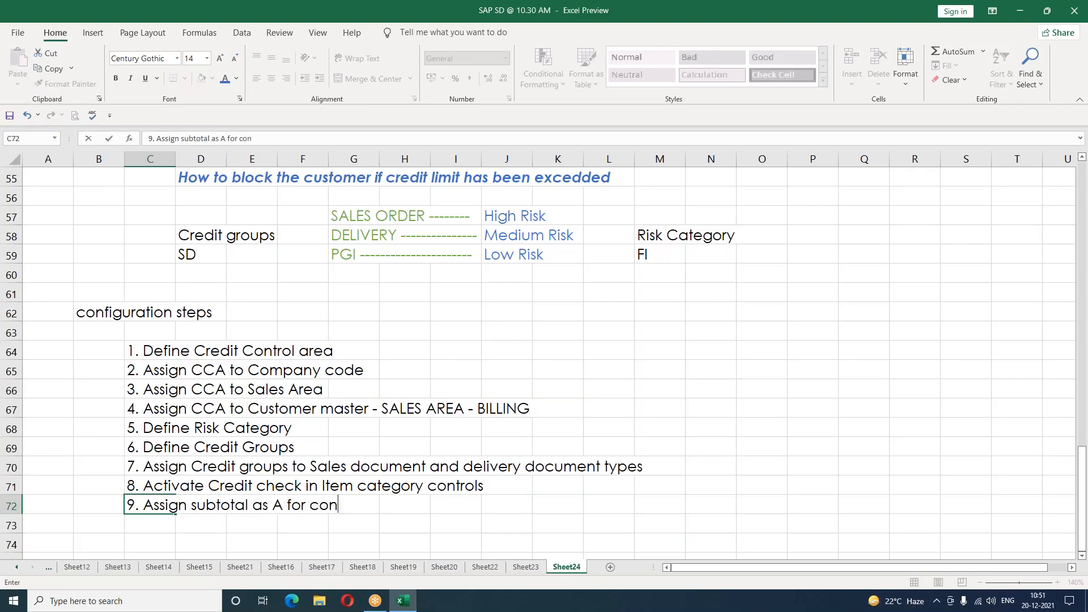
text(dition total in p)
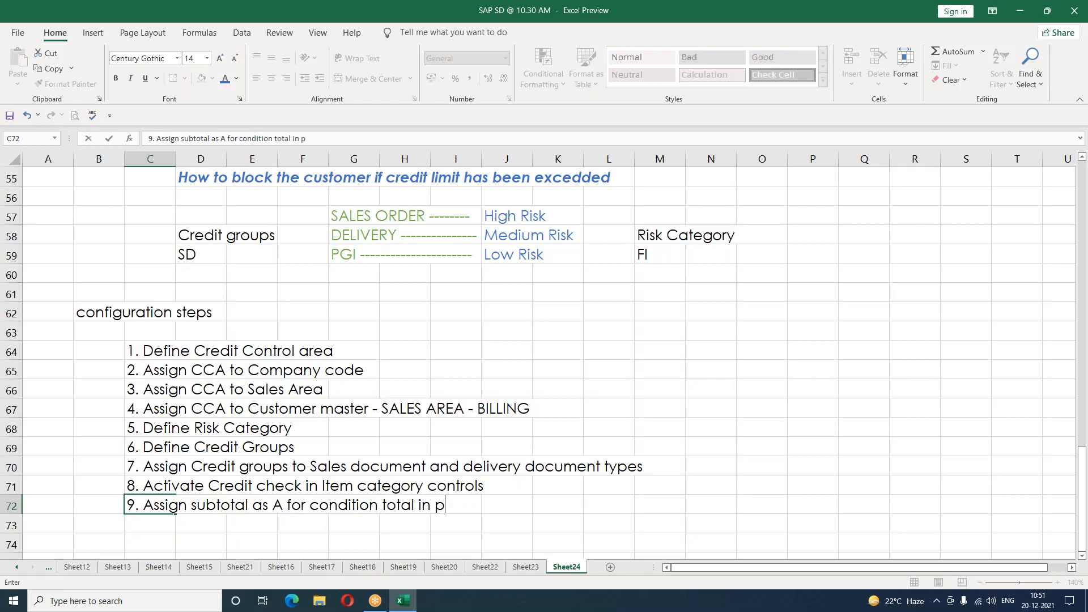
text(ricing procedure)
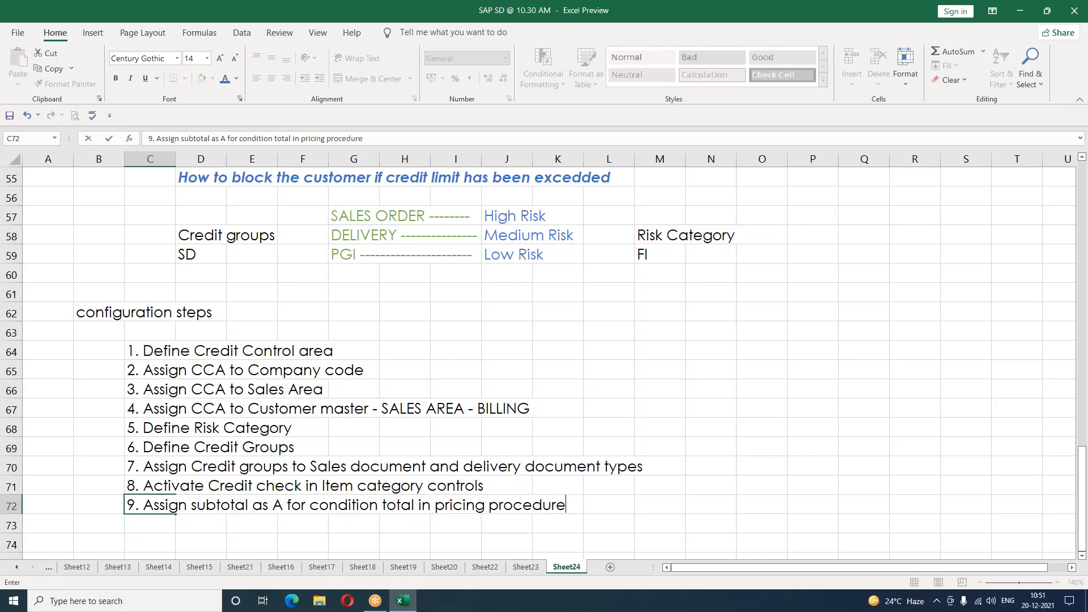
key(Return)
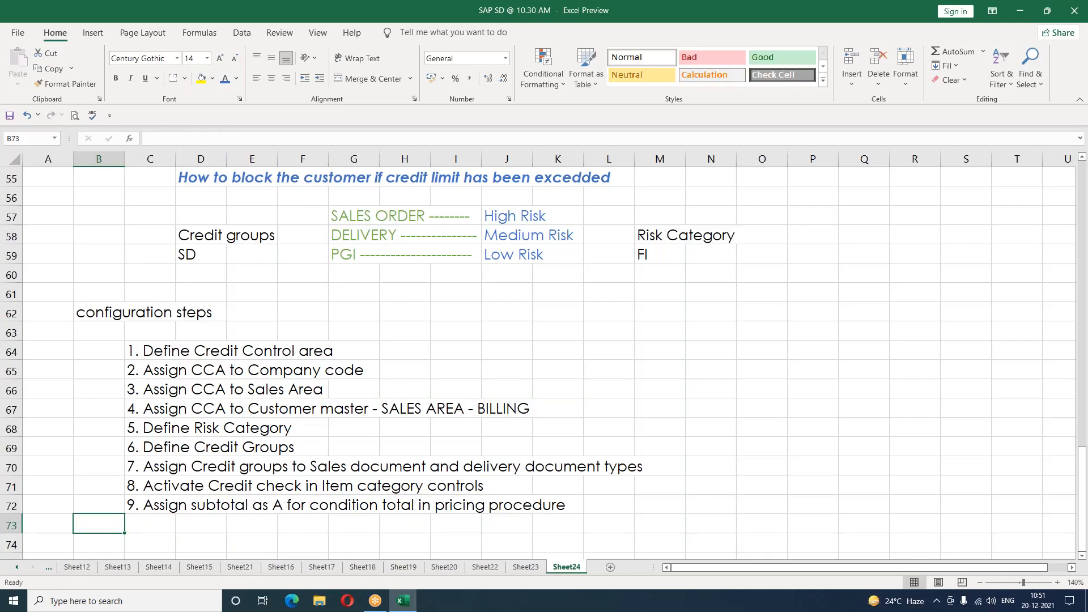
Enter the tenth configuration step, "10. Maintain credit limit of the customer", in C73.
key(Tab)
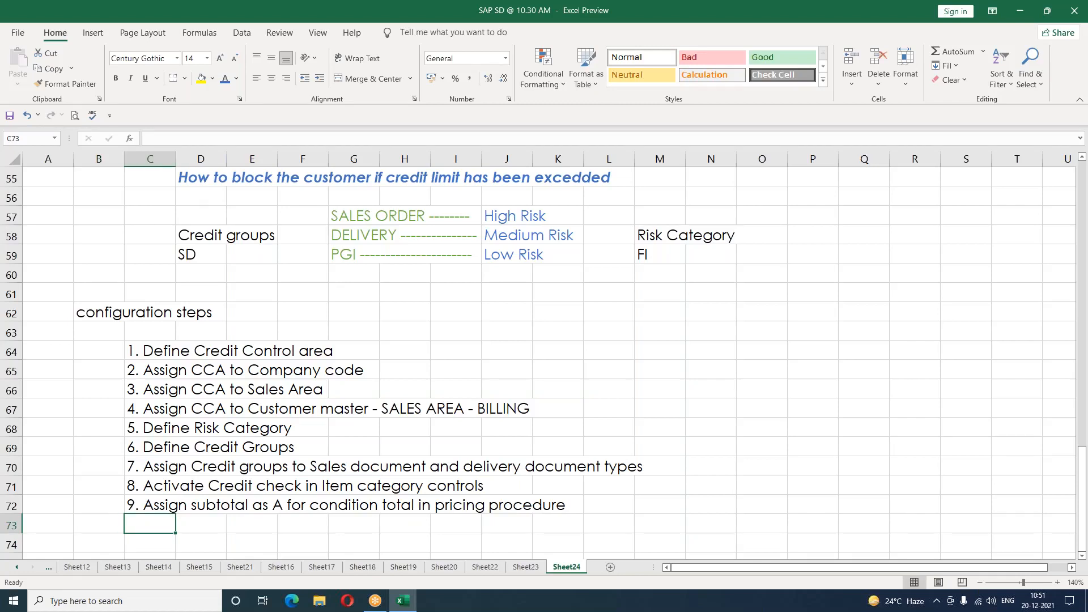
text(10. )
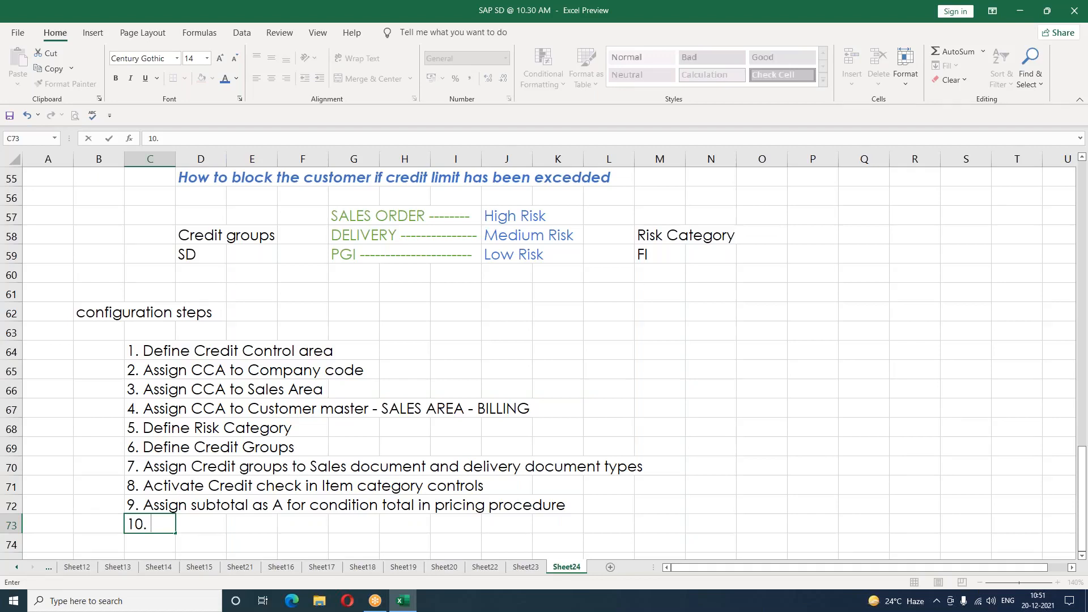
text(Main)
text(tain)
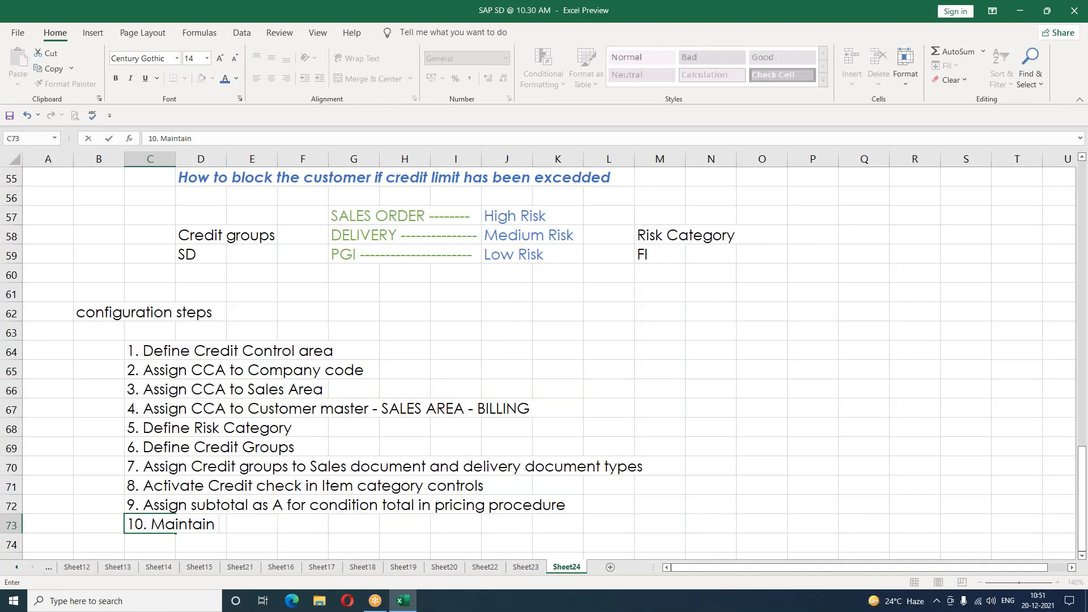
text( credit limit)
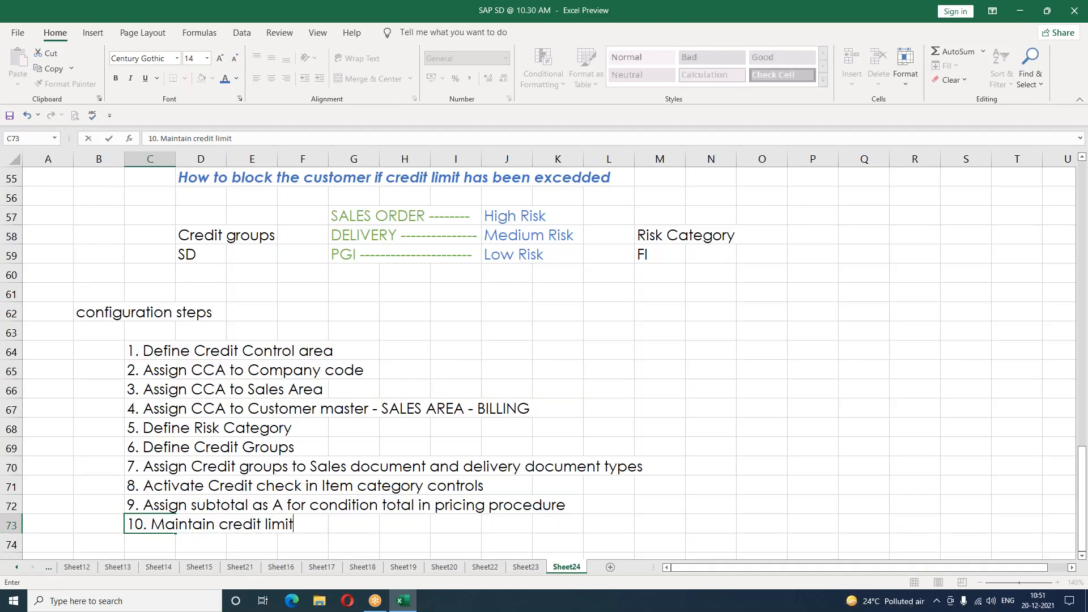
text( of the customer)
key(Return)
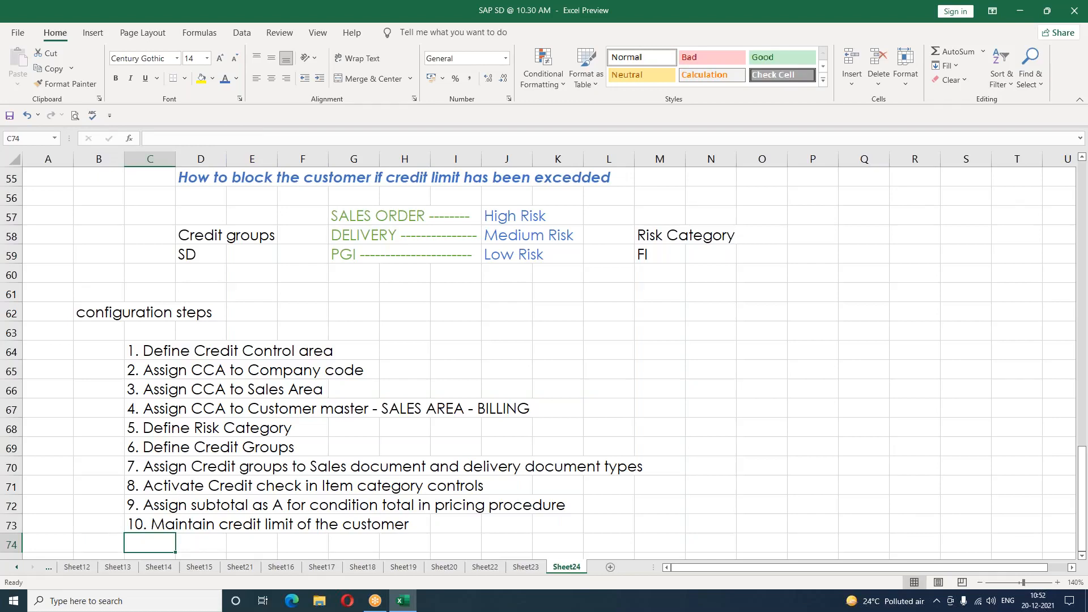
Enter the eleventh configuration step, "11. Define Credit control area Determination", in C74.
text(11. )
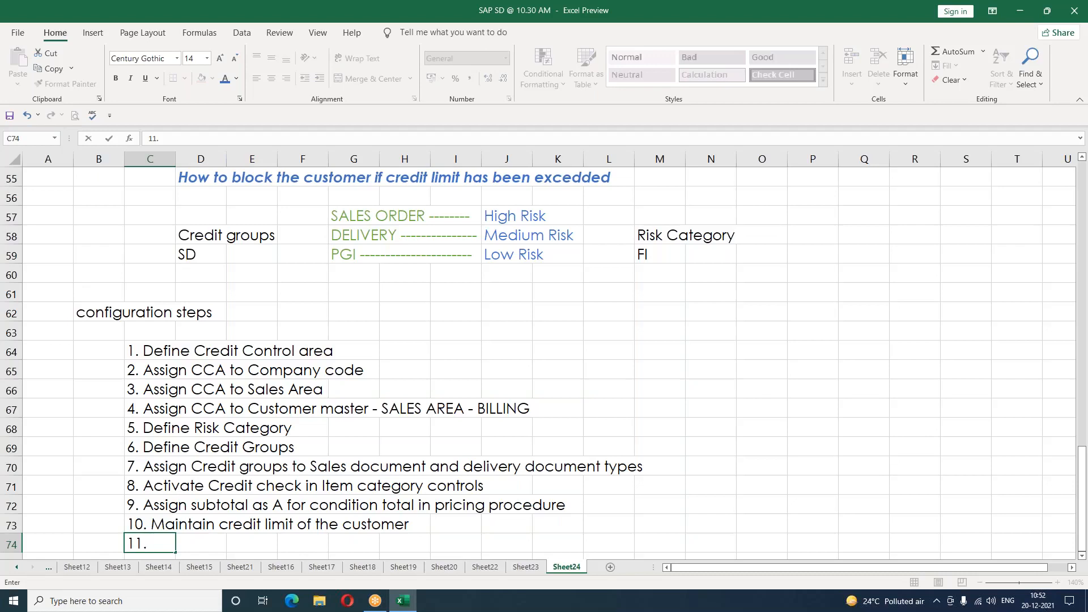
text(Define Credit c)
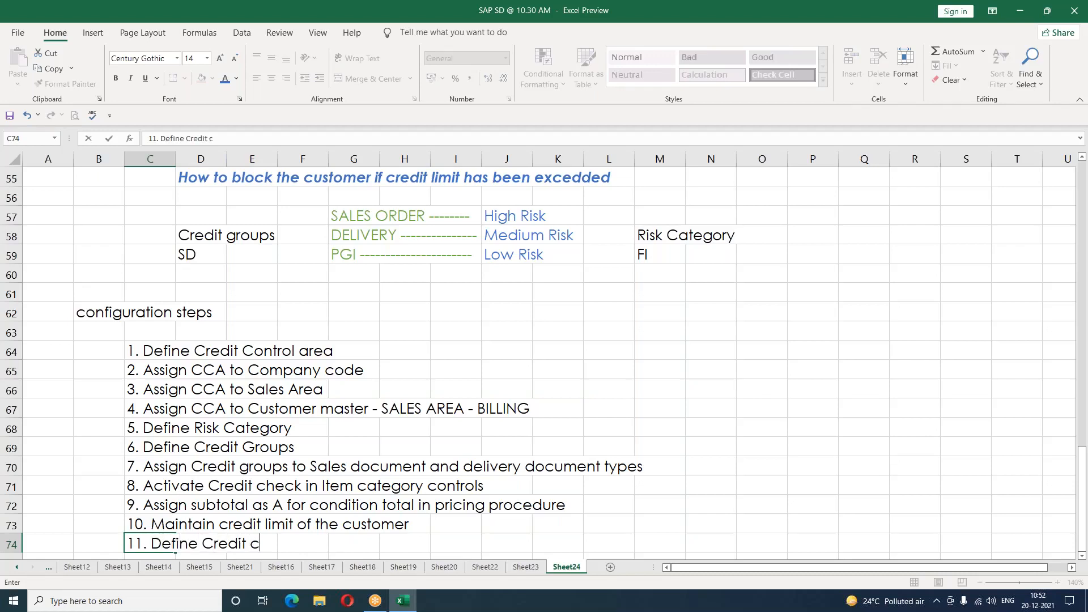
text(ontrol area )
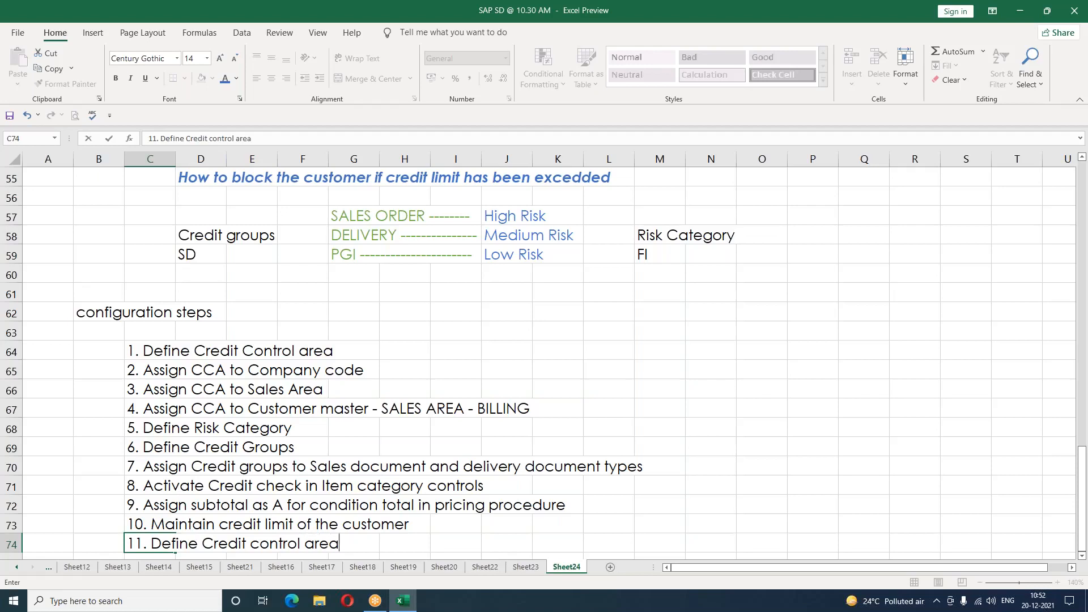
text(Determination)
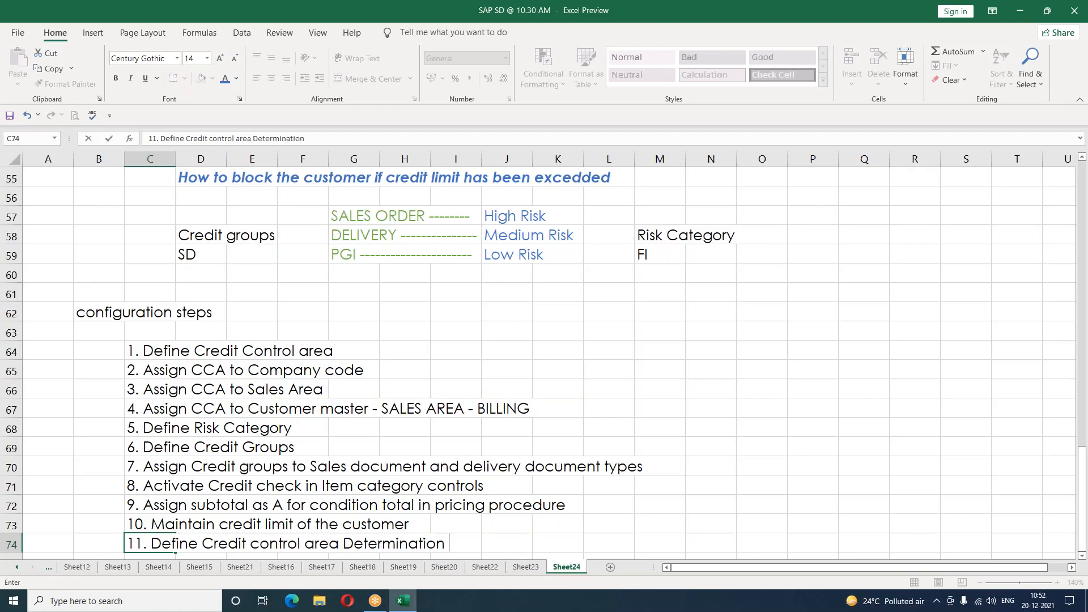
key(Return)
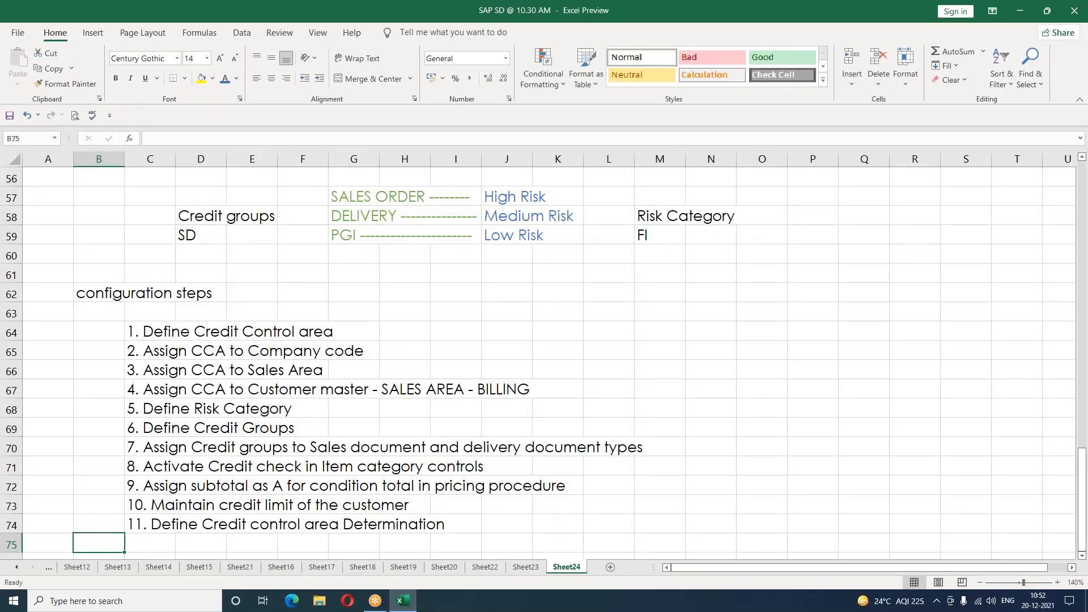
Review the eleven credit management configuration steps in rows 64 to 74 one by one.
click(426, 352)
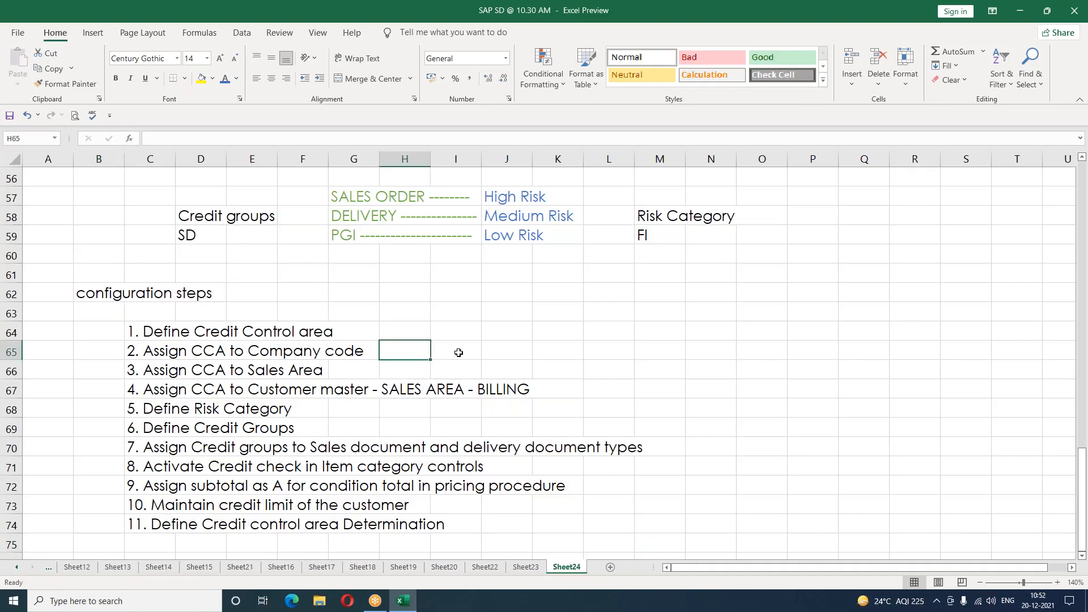
click(574, 368)
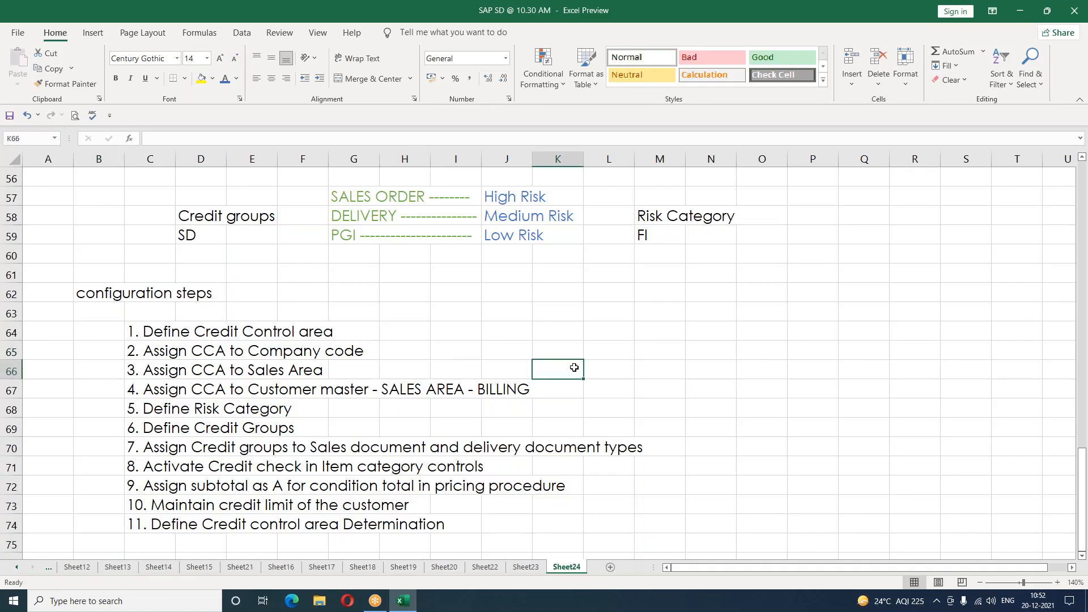
click(605, 395)
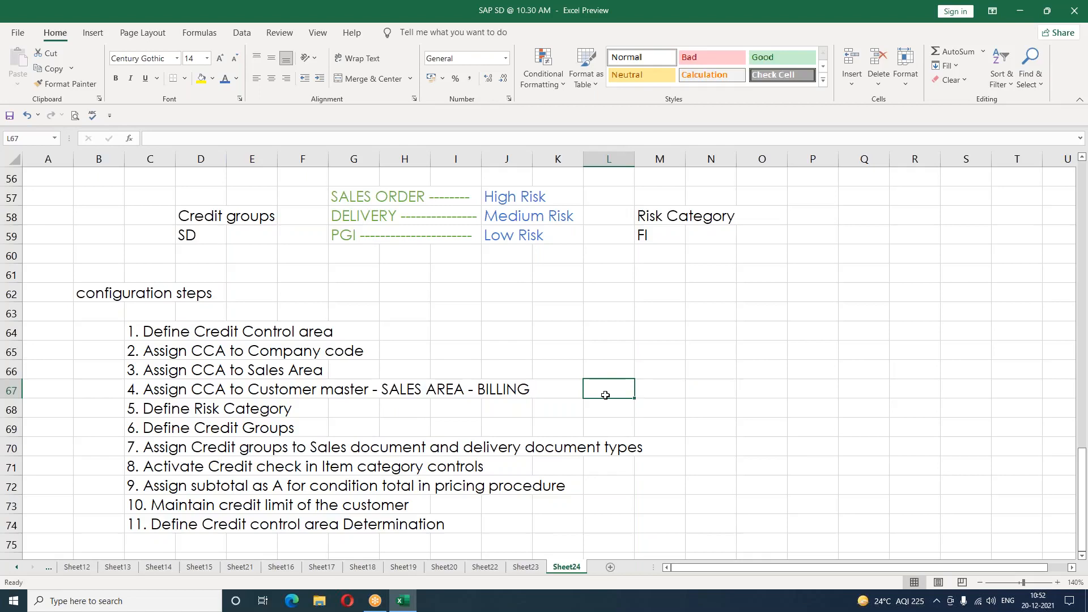
click(436, 403)
click(517, 405)
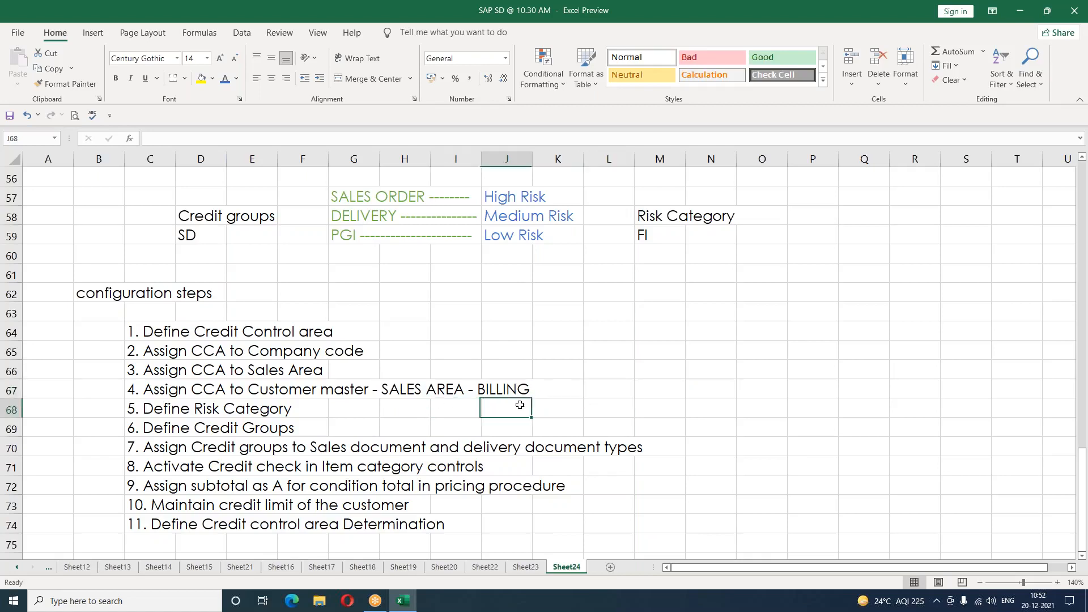
click(402, 407)
click(405, 427)
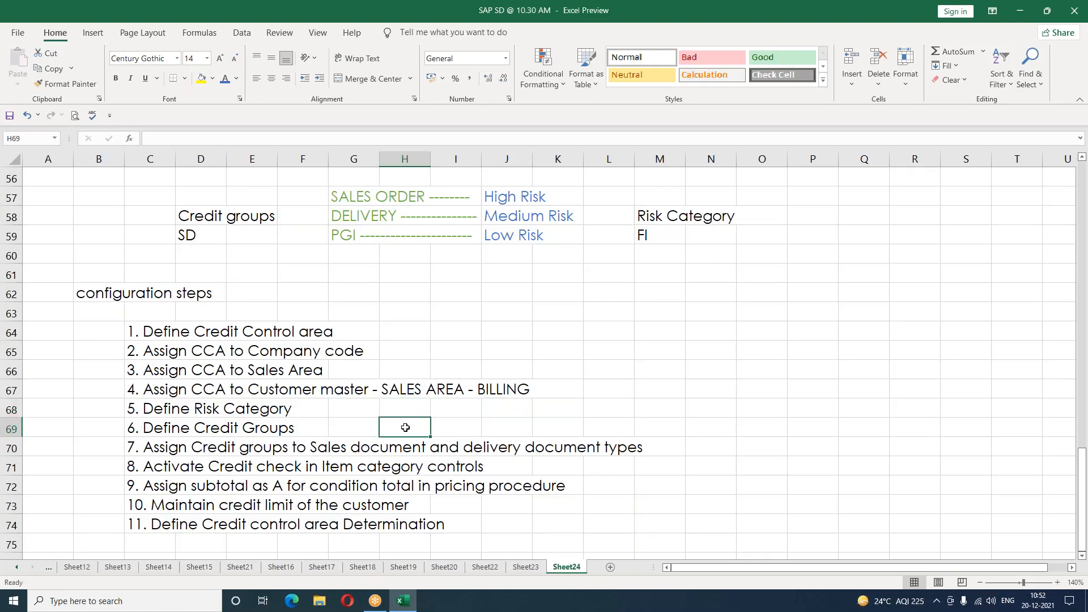
click(698, 447)
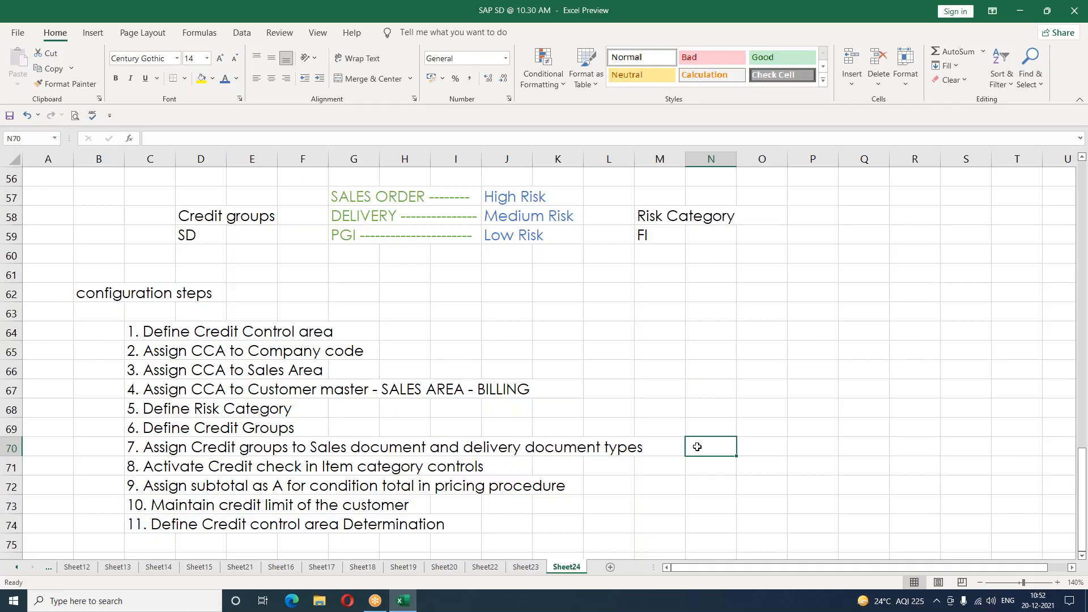
click(547, 464)
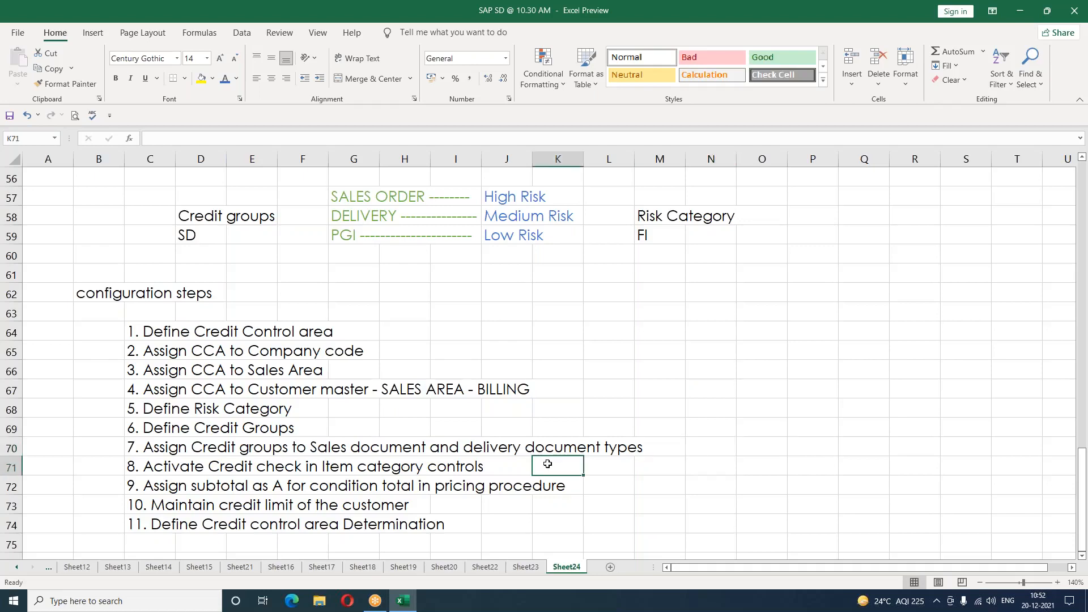
click(613, 482)
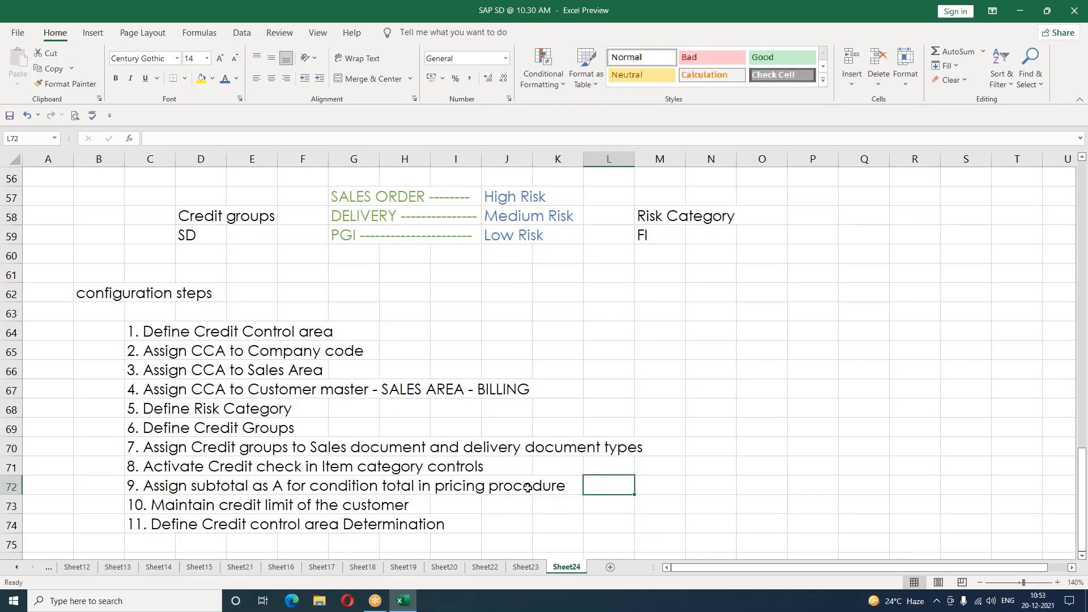
click(457, 511)
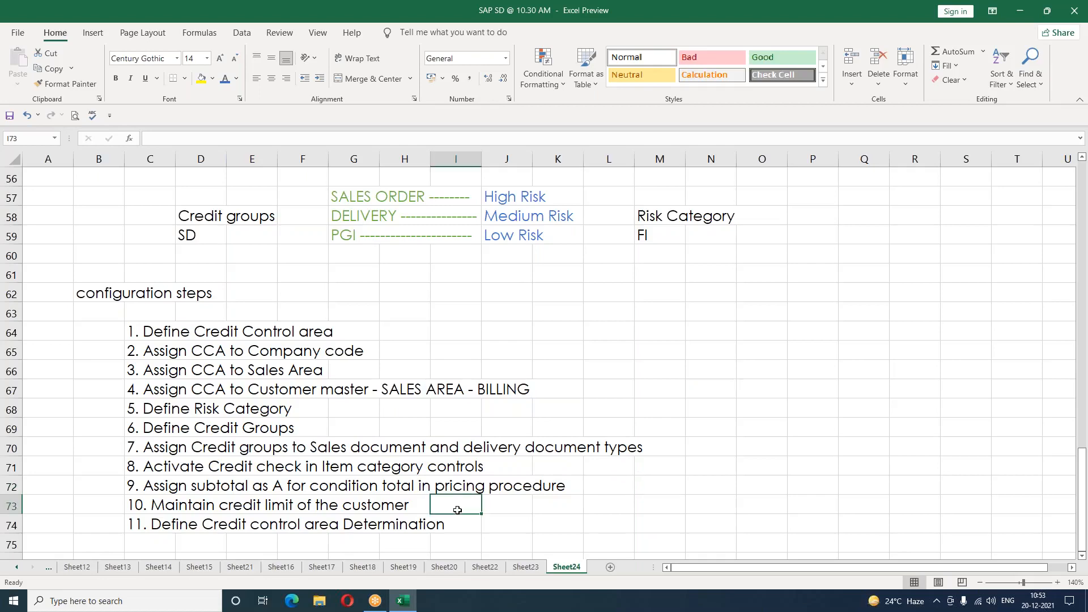
click(529, 523)
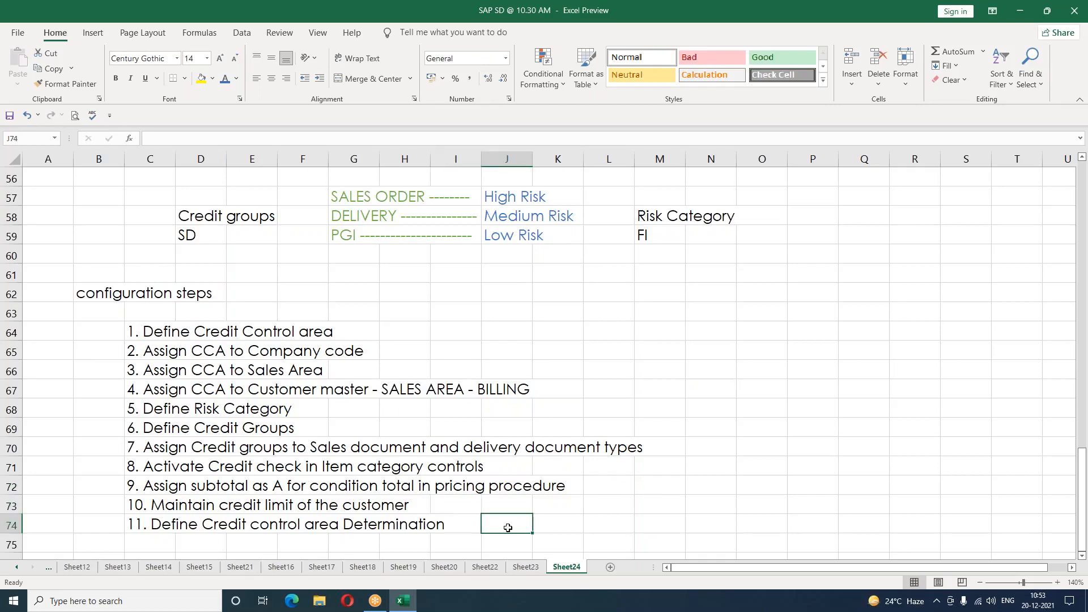
Enter the note "CCA + Credit group + Risk Category" in F75, below the credit control area determination step.
click(310, 540)
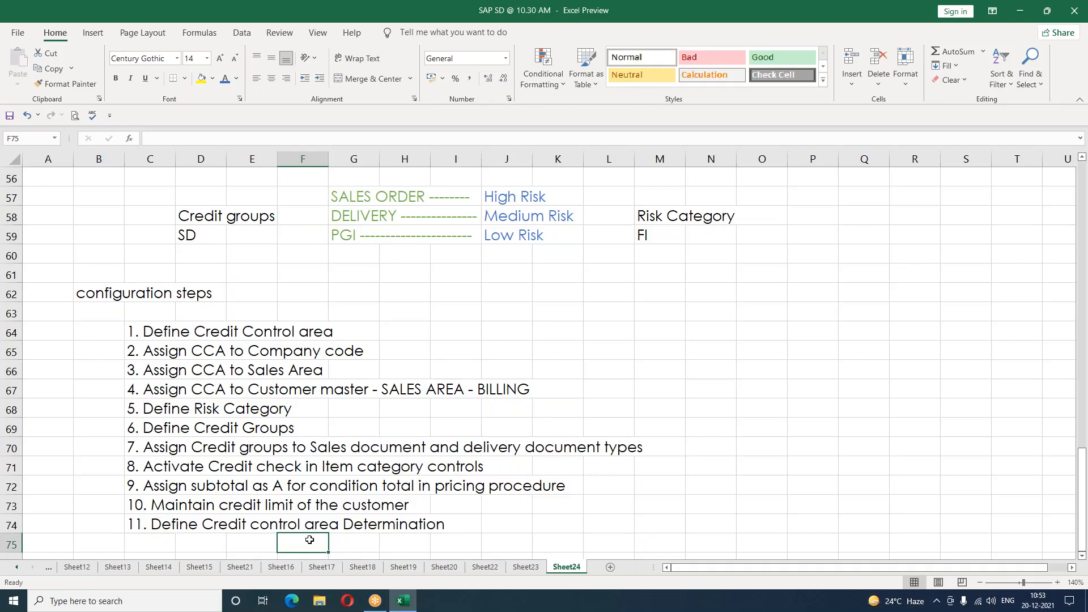
text(cc)
key(BackSpace)
key(BackSpace)
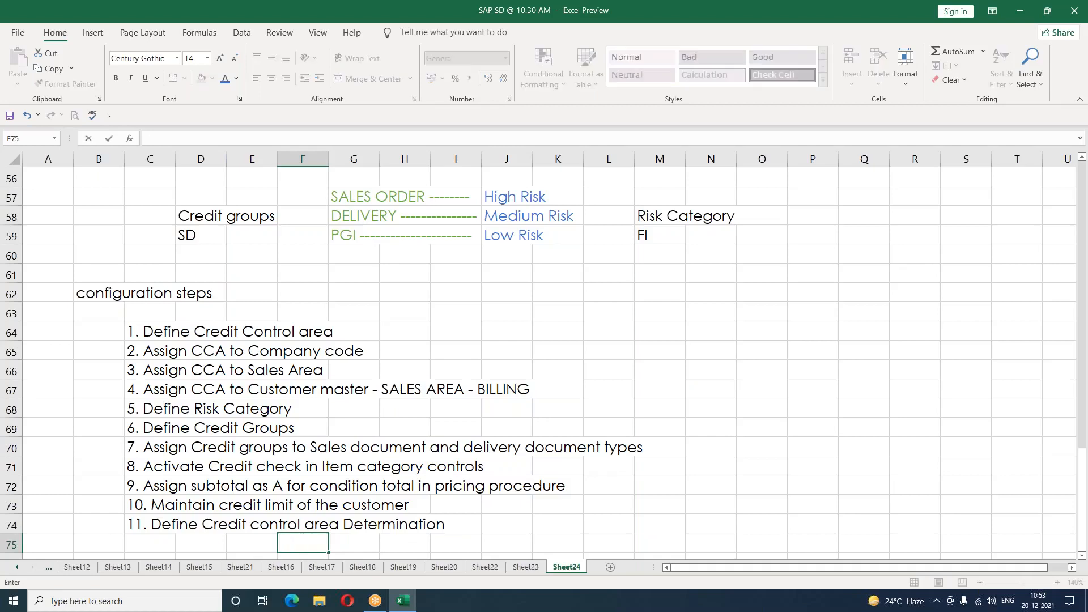
text(CCA =)
key(BackSpace)
key(BackSpace)
text(+ cRED)
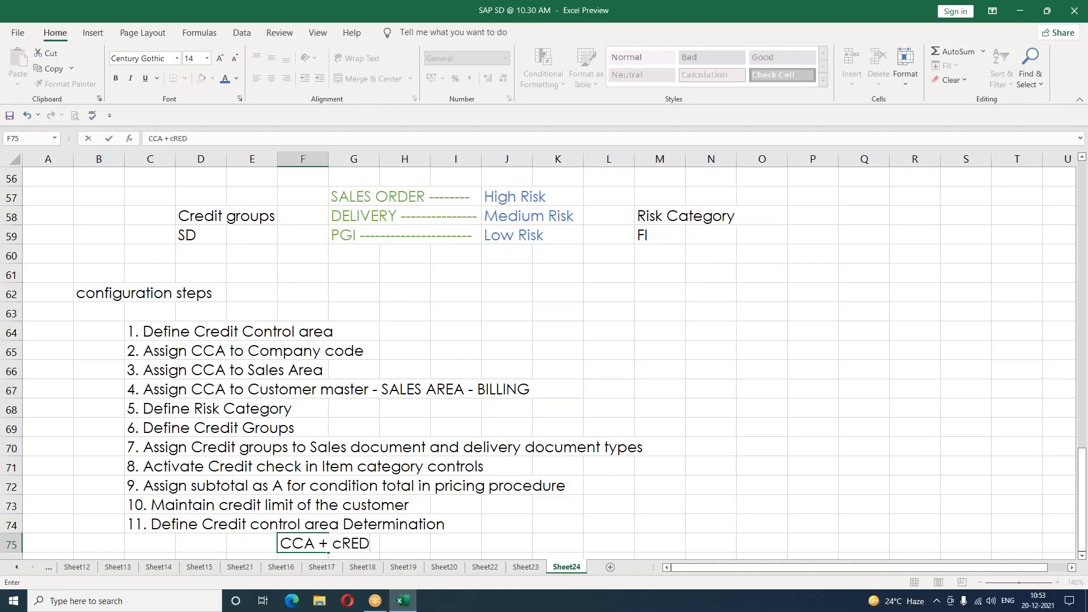
text(IT group )
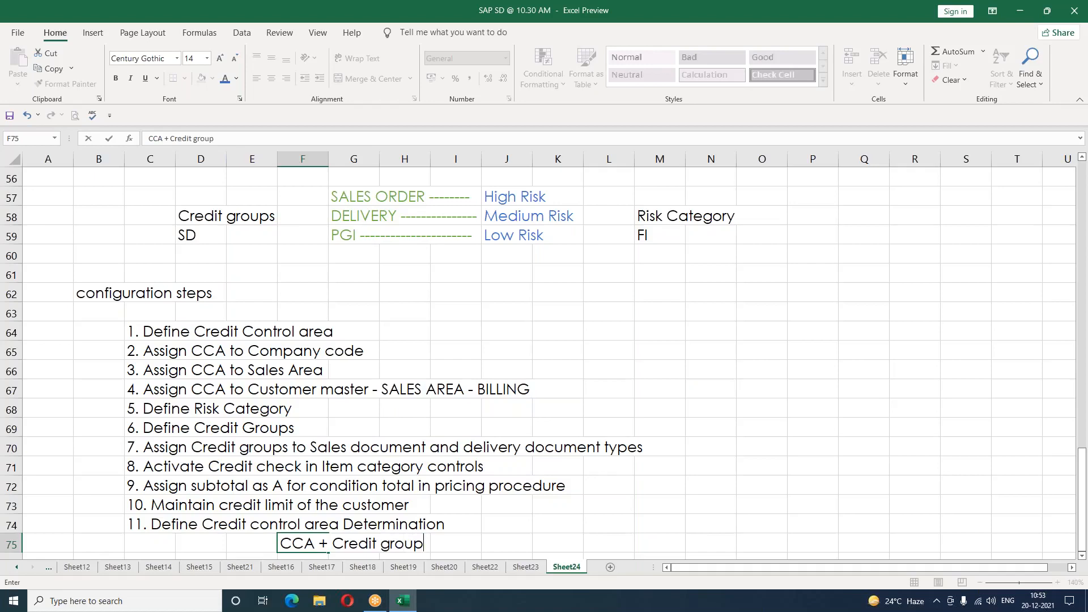
text(+ Risk Category)
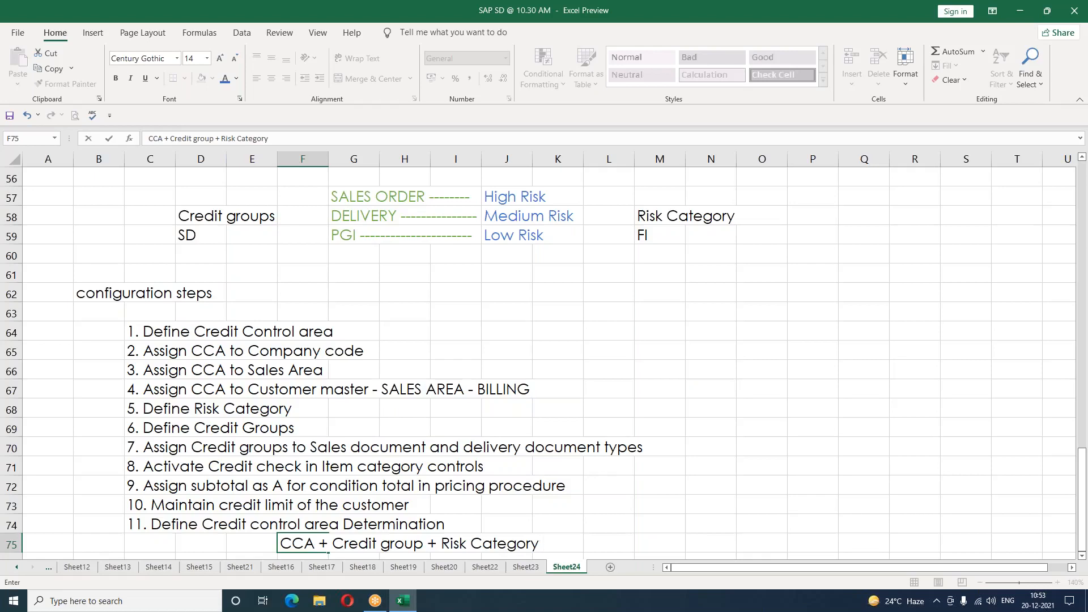
key(Return)
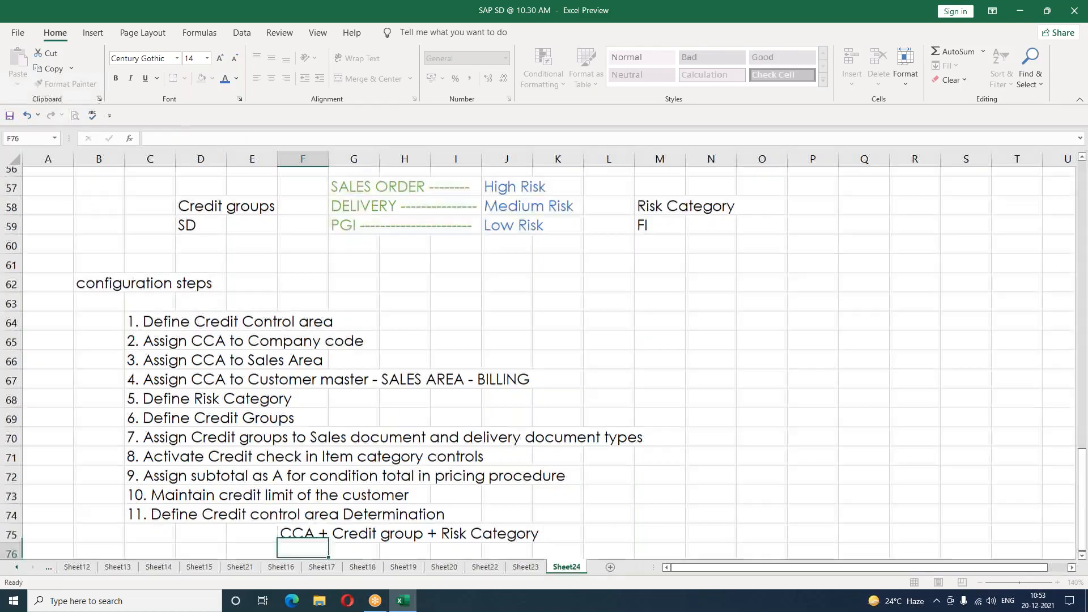
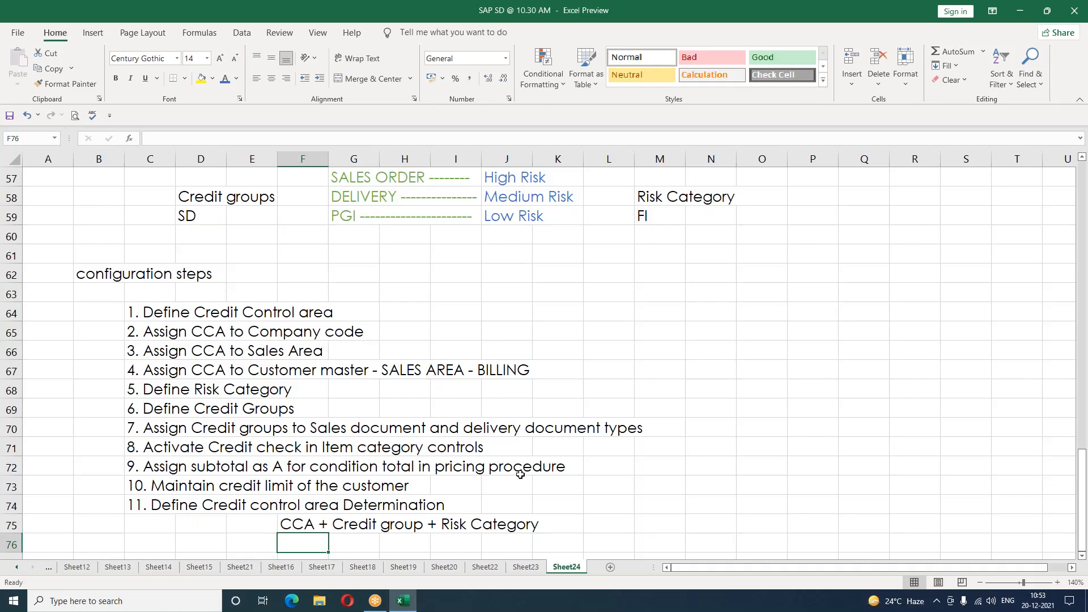
Switch to SAP Logon and open the logon screen of the "sap" connection.
click(673, 462)
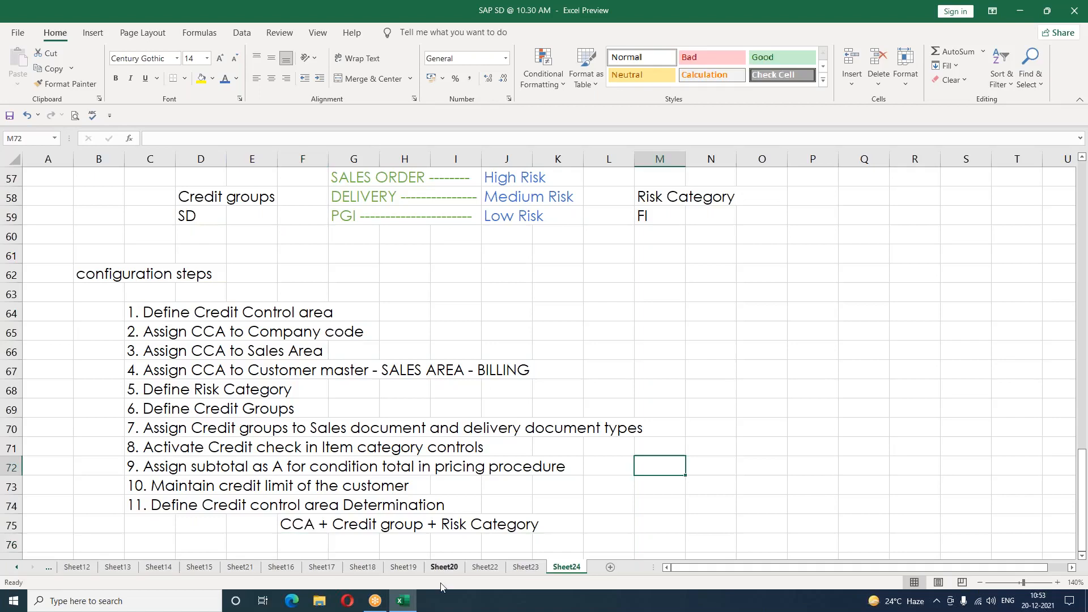
click(403, 601)
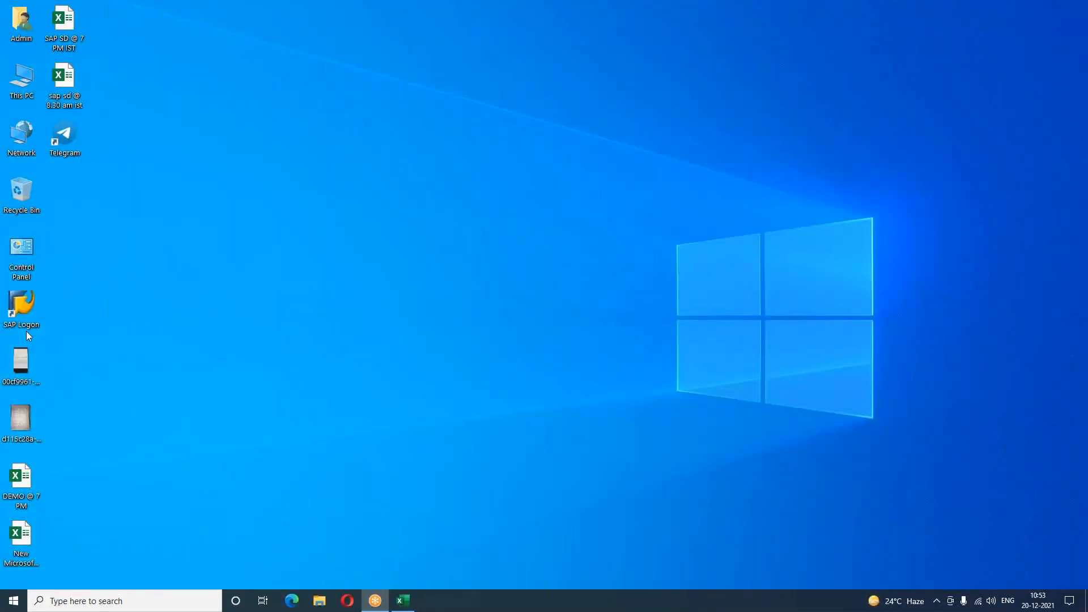
double_click(21, 306)
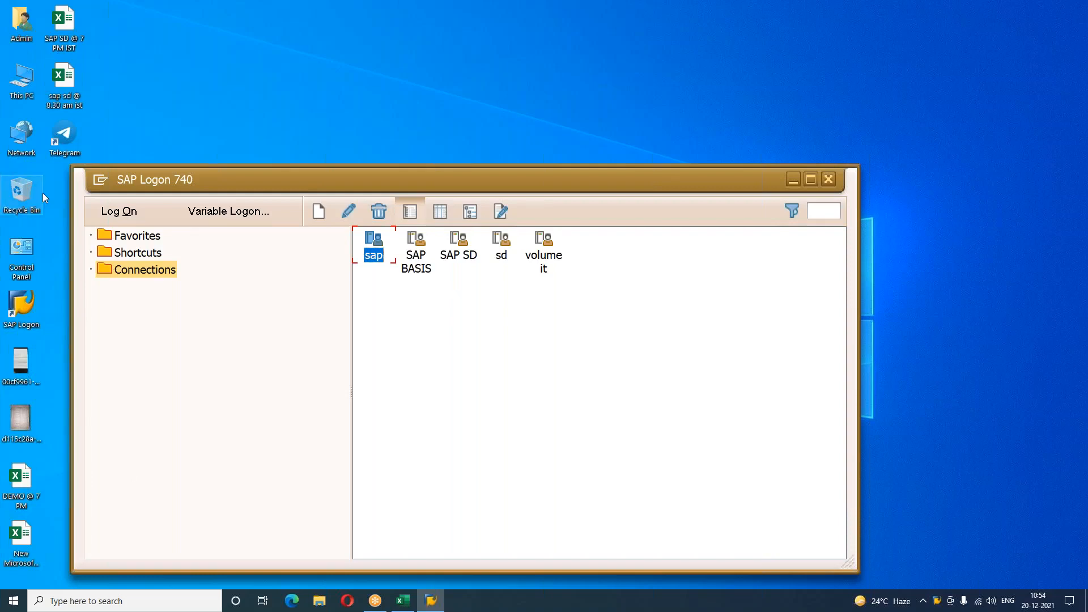
click(126, 217)
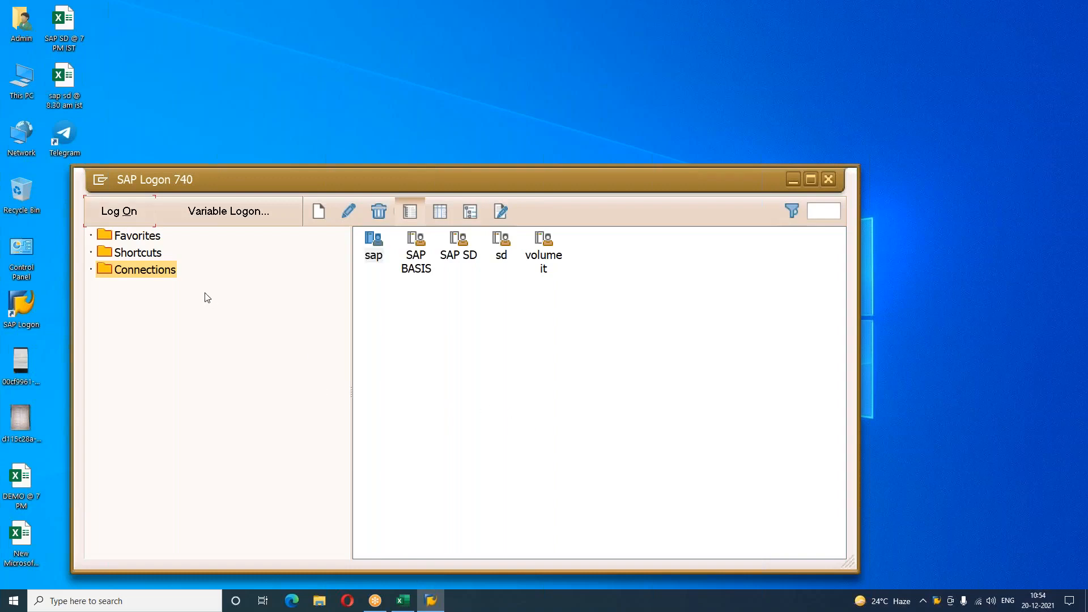
click(134, 219)
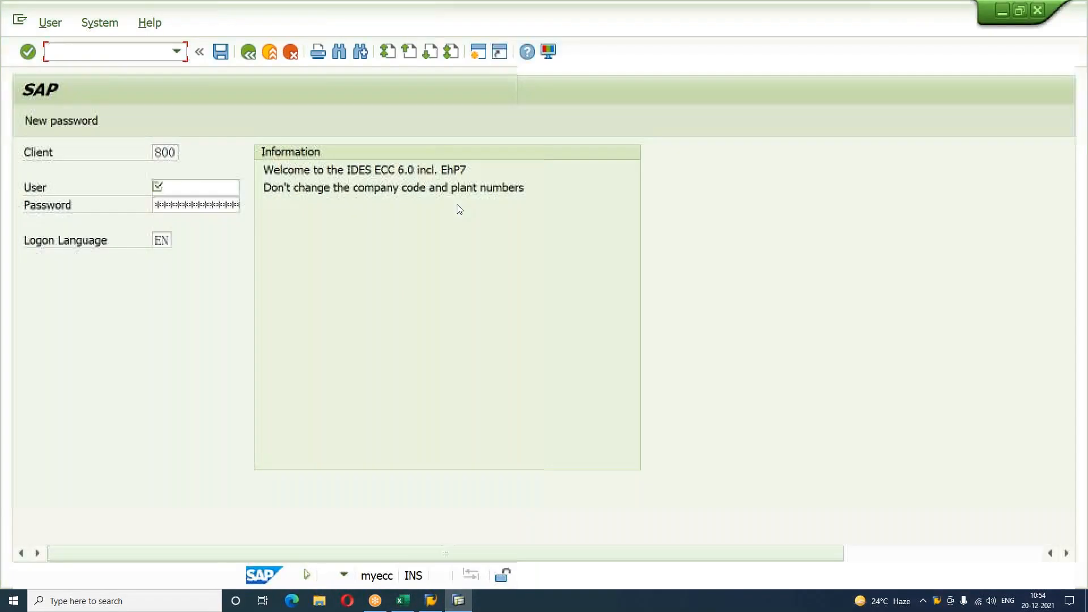
Fill in the User field of the client 800 logon with the saved SD user ID.
key(Down)
key(Return)
key(Tab)
key(shift+Tab)
key(shift+End)
key(Delete)
key(Down)
key(Down)
key(Down)
key(Return)
key(Tab)
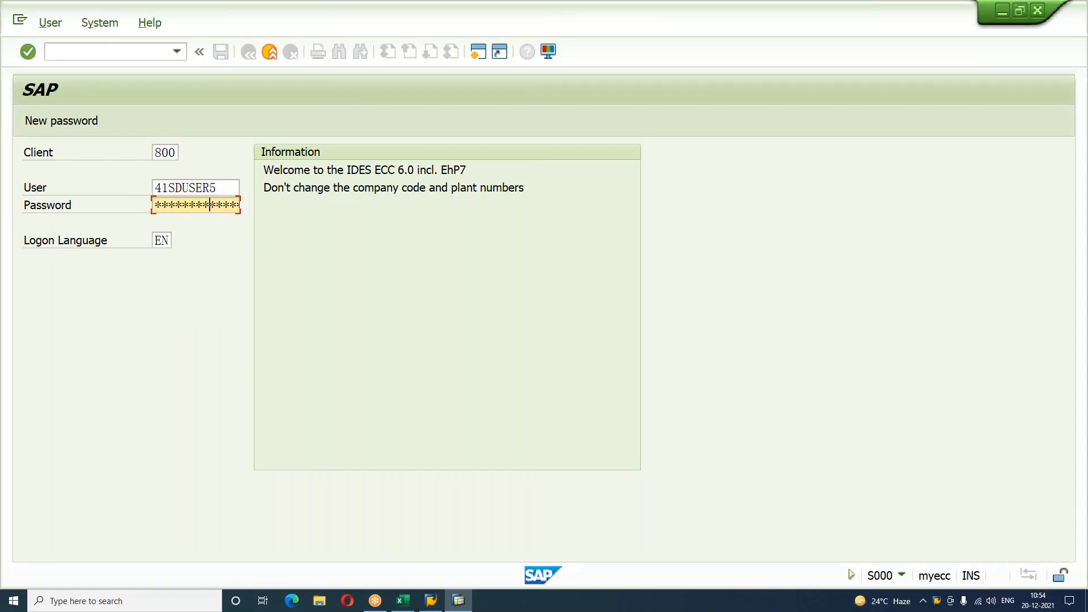
Enter the account password, log on to client 800 and dismiss the information message.
key(Return)
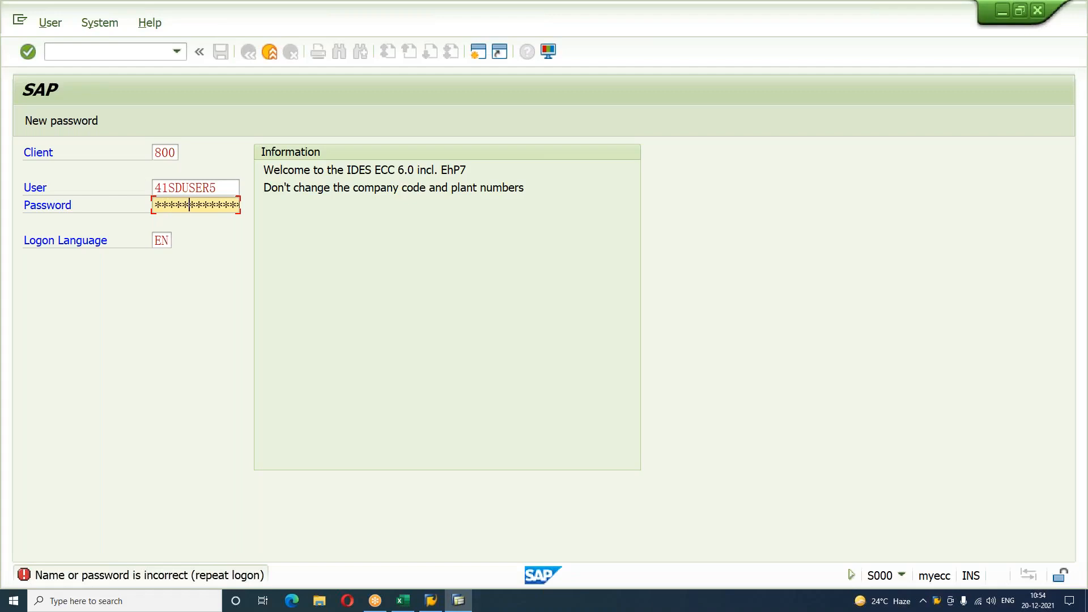
key(Return)
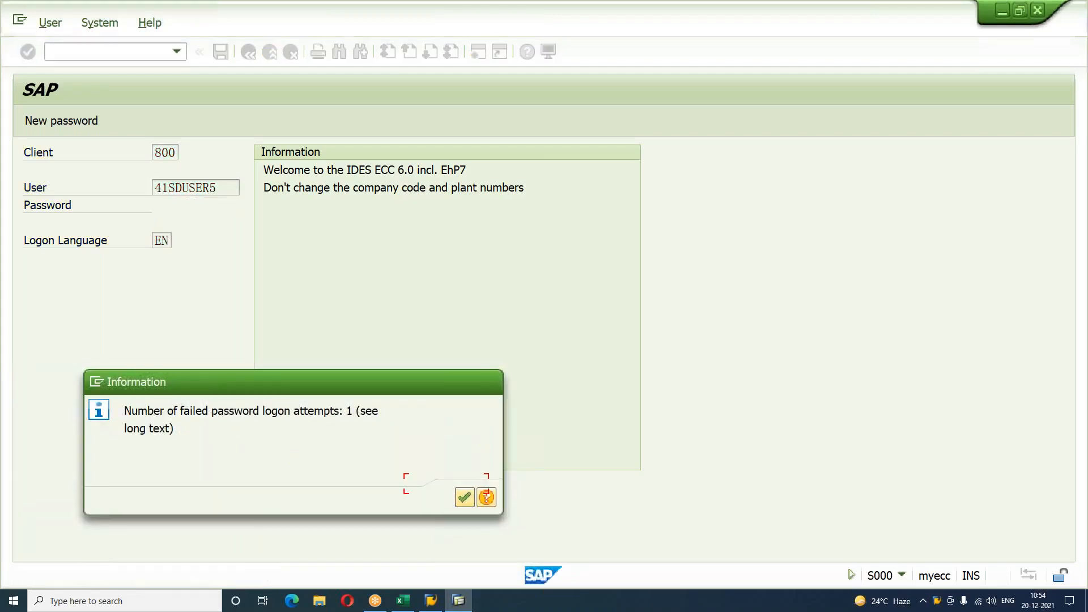
key(Return)
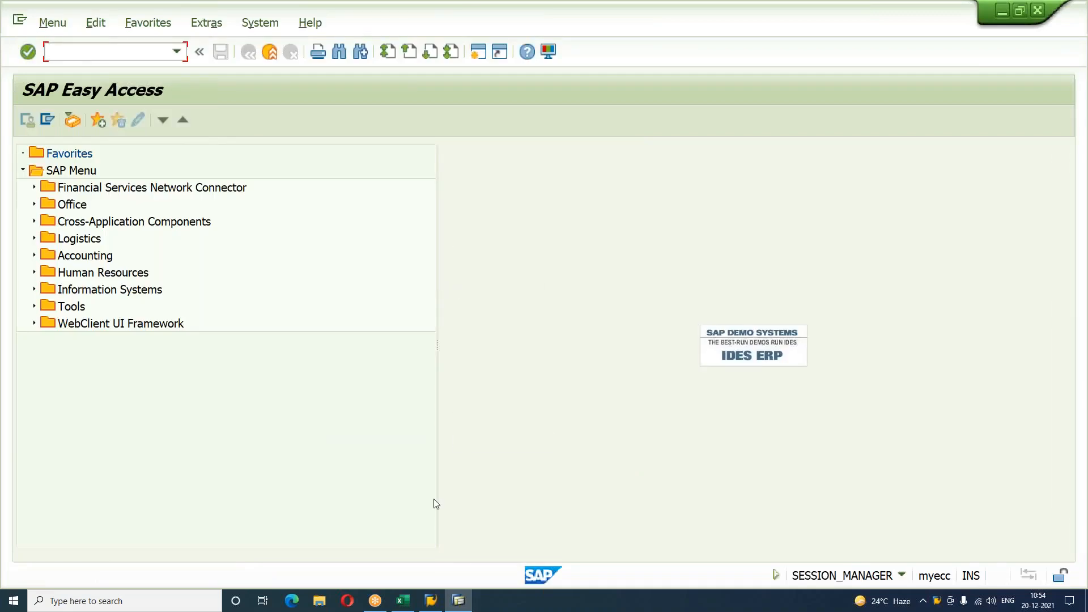
Switch to the Excel workbook and look up the credit control area code under Financial Accounting on Sheet4.
click(404, 601)
click(151, 310)
click(451, 313)
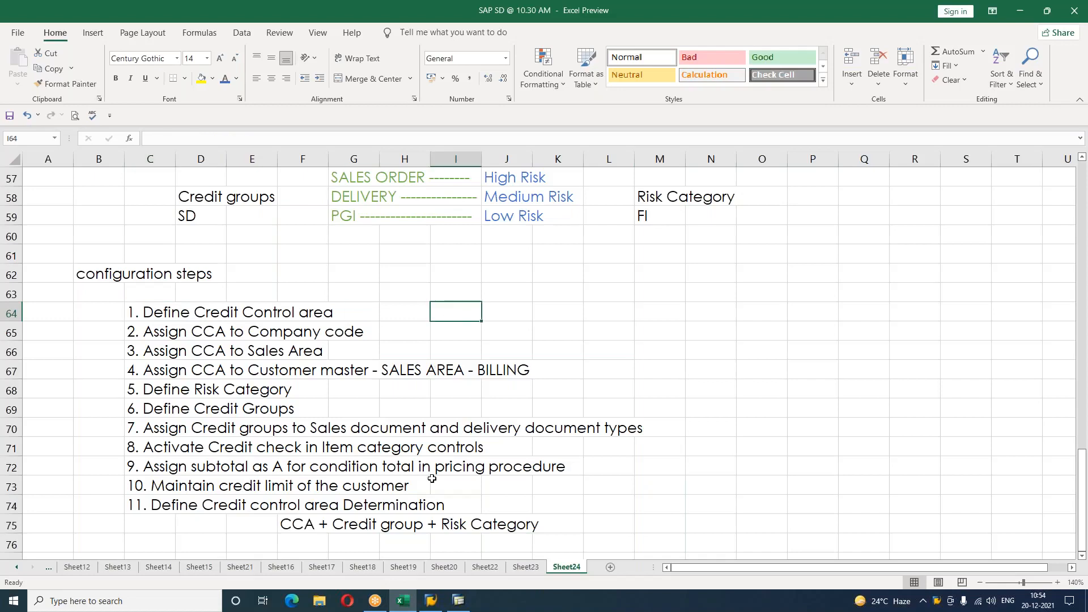
click(16, 568)
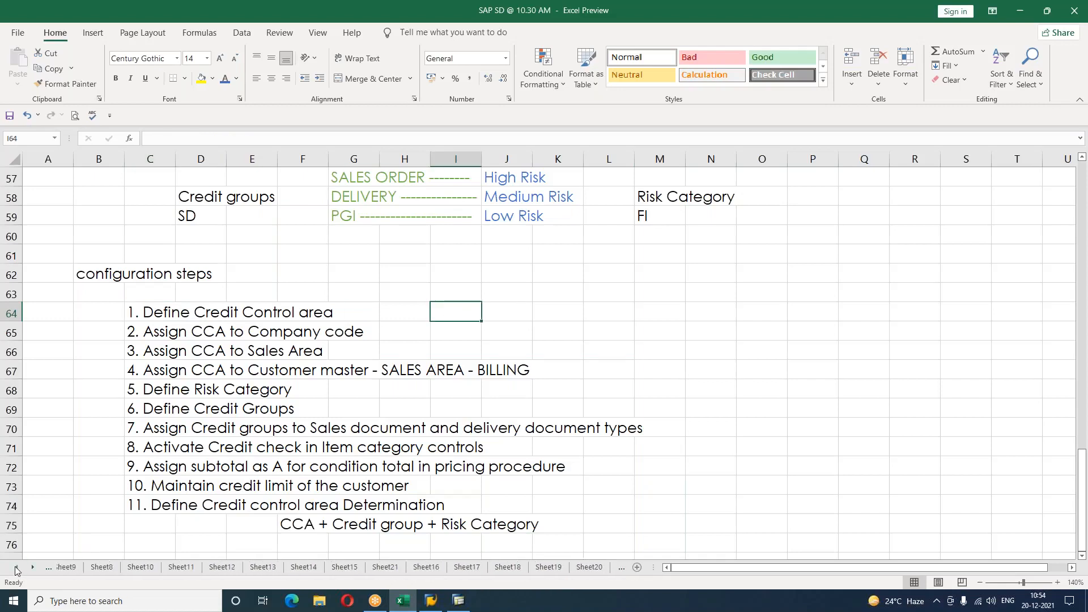
click(17, 569)
click(74, 567)
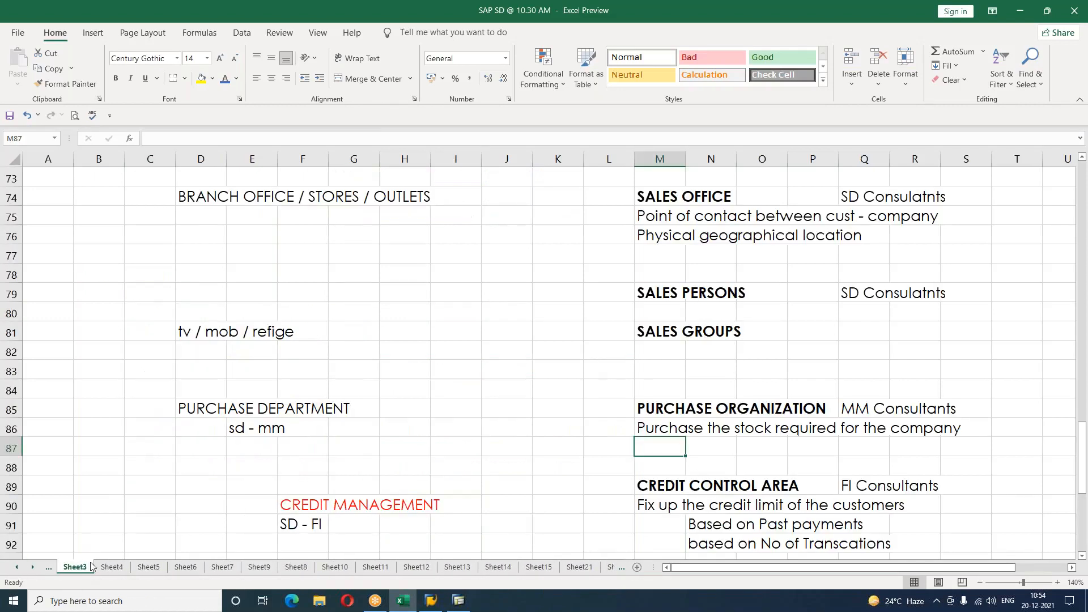
click(112, 567)
scroll(313, 408, up, 11)
scroll(313, 408, up, 1)
click(354, 254)
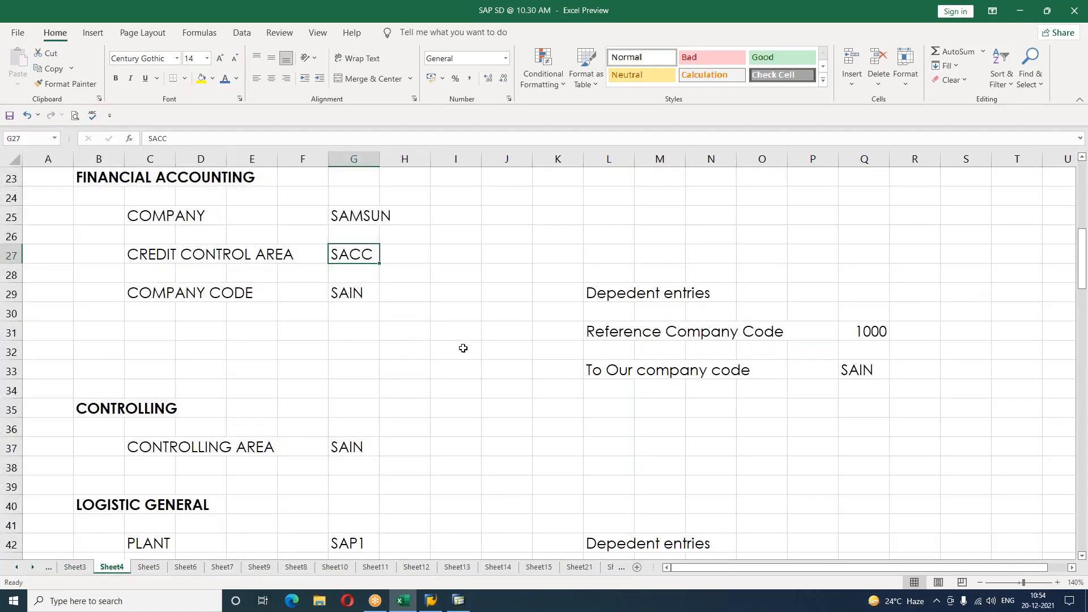
Switch back to SAP Easy Access, run transaction SPRO and display the SAP Reference IMG.
key(alt+Tab)
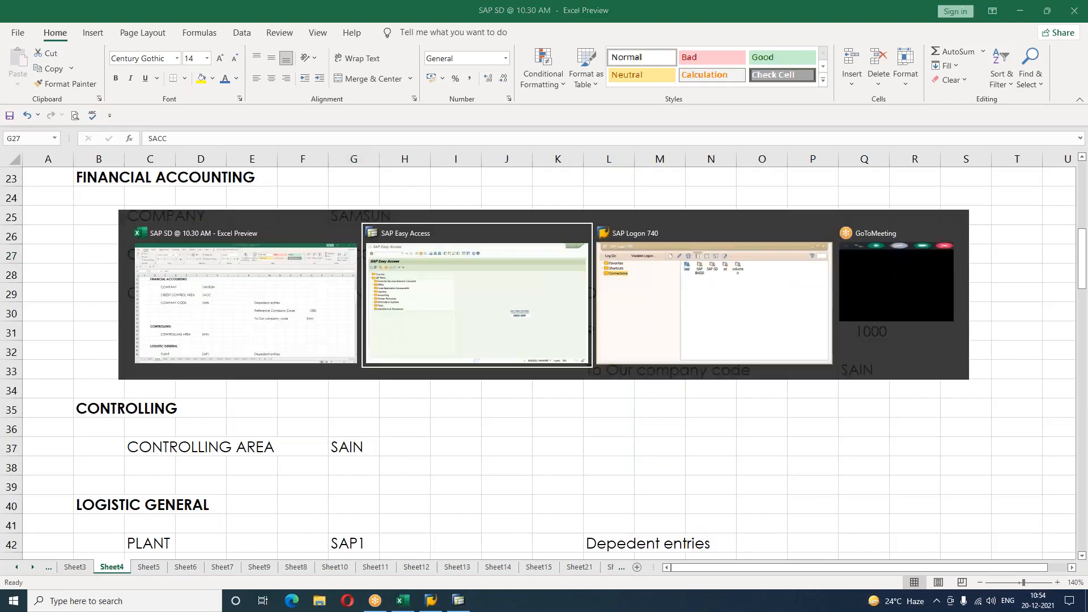
click(108, 52)
text(SPRO)
key(Return)
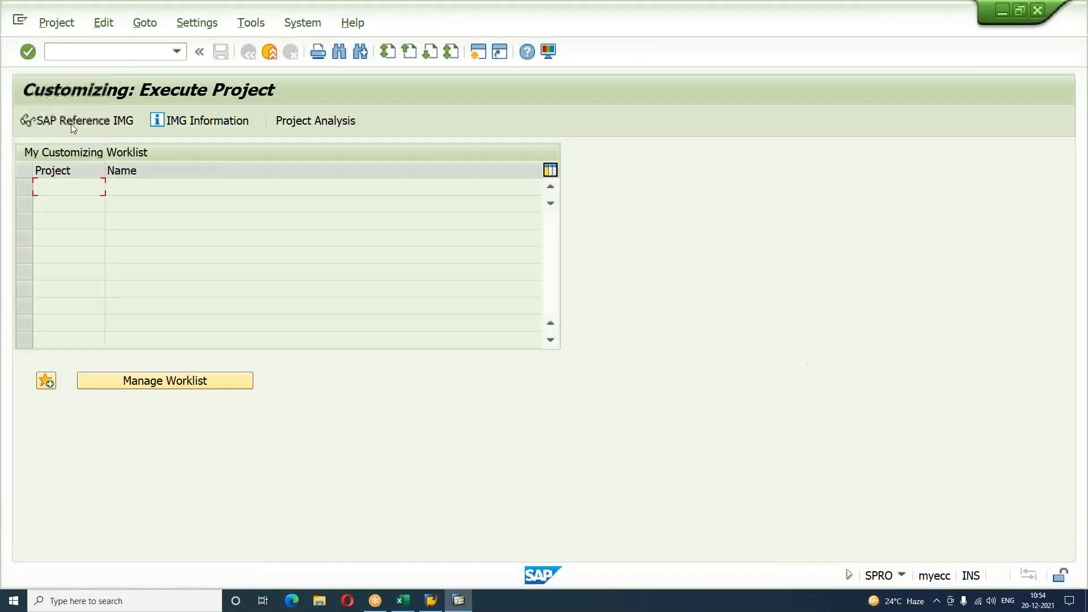
click(70, 123)
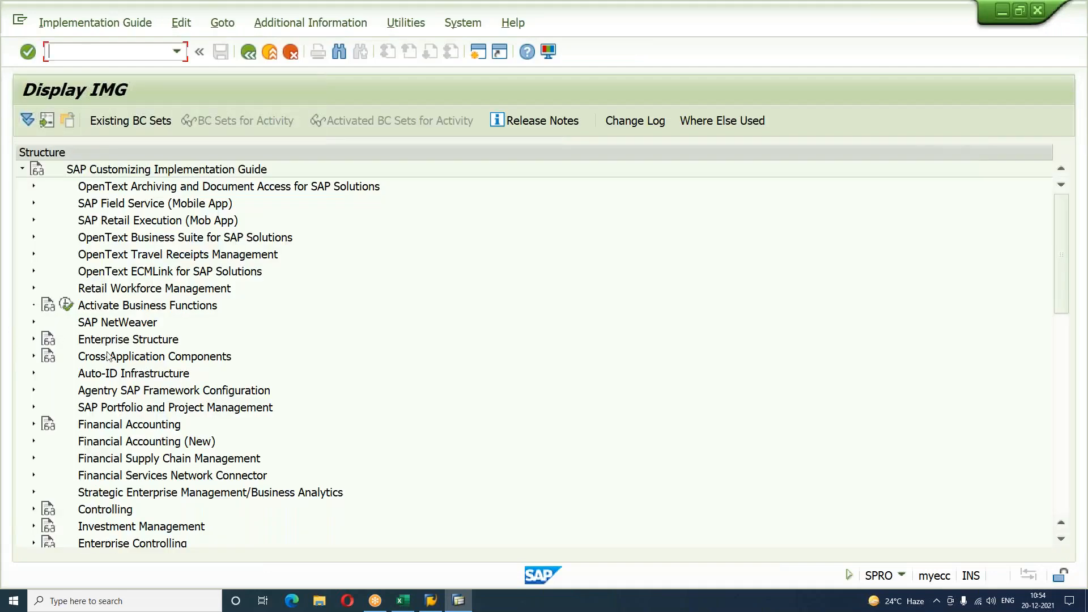
Open the Define Credit Control Area activity under Enterprise Structure > Definition > Financial Accounting.
click(33, 339)
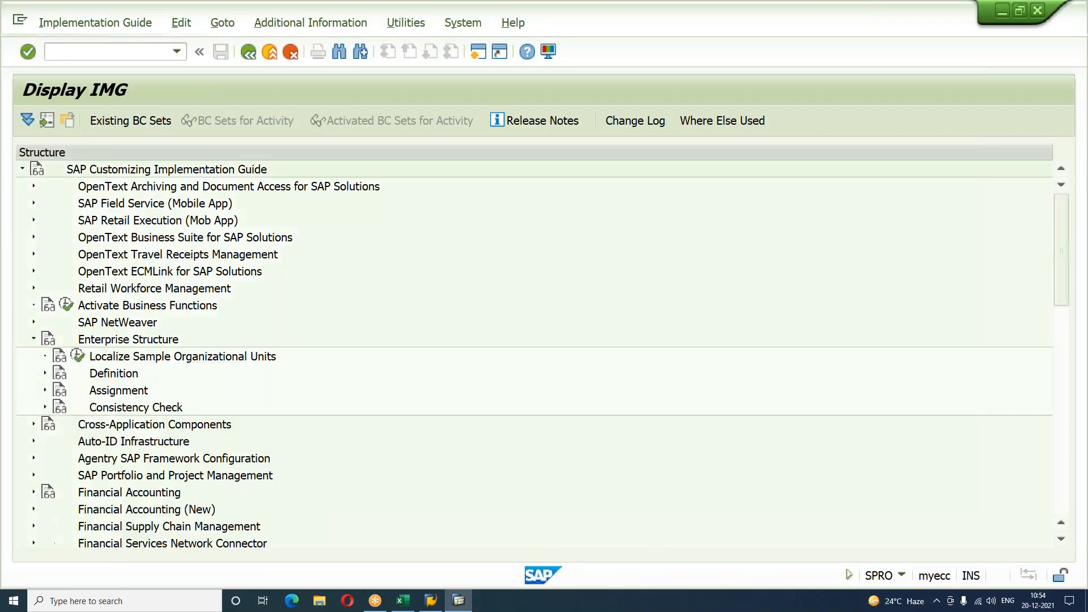
click(45, 373)
click(56, 390)
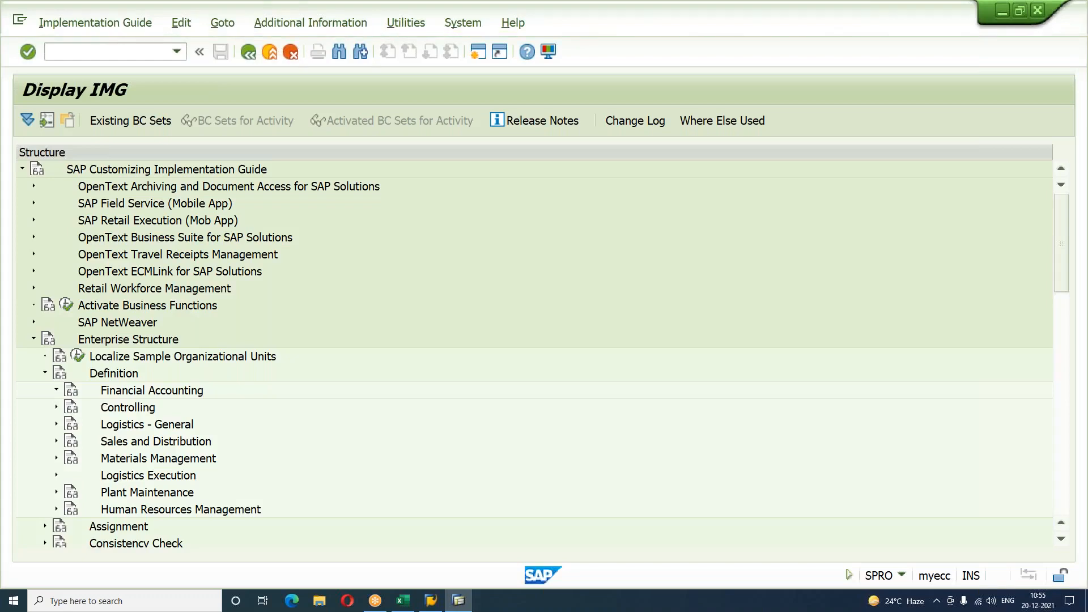
click(101, 407)
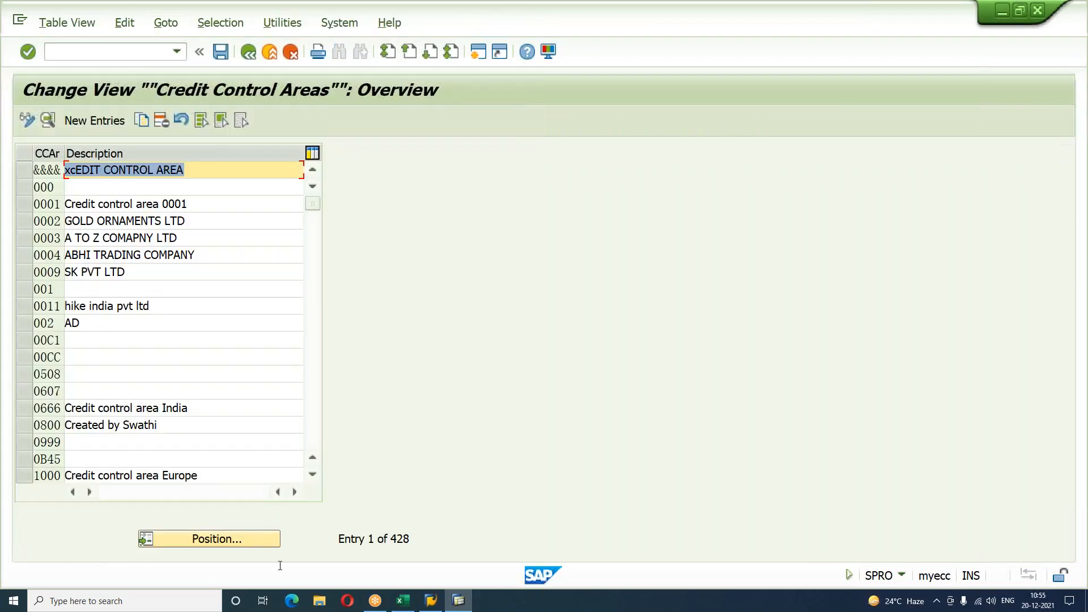
Look up credit control area SACC in the Credit Control Areas overview, check its description and return to the IMG.
click(248, 535)
text(SACC)
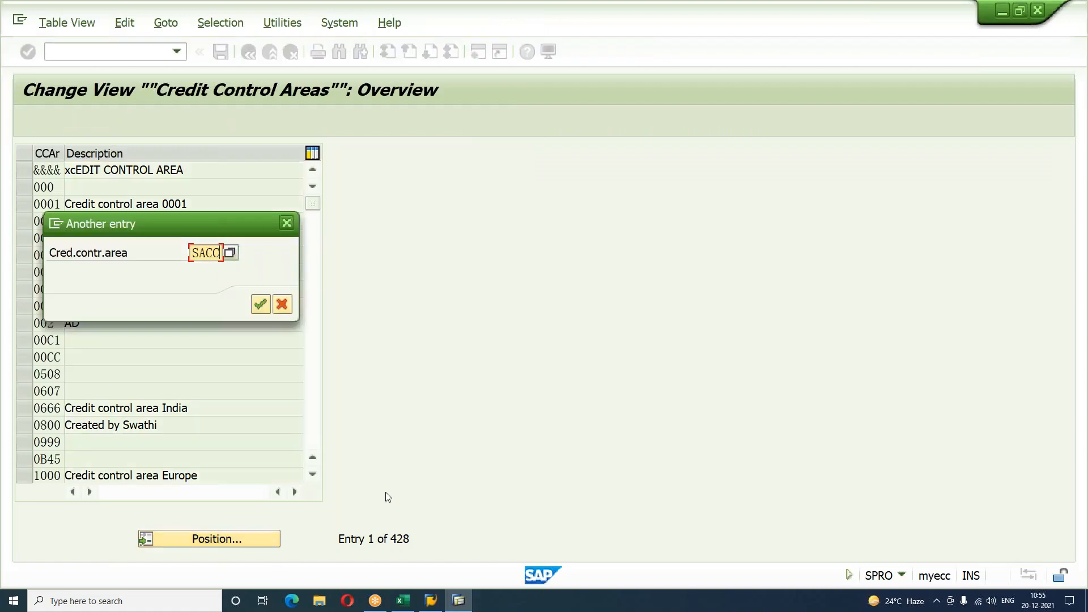
key(Return)
drag(205, 170, 60, 178)
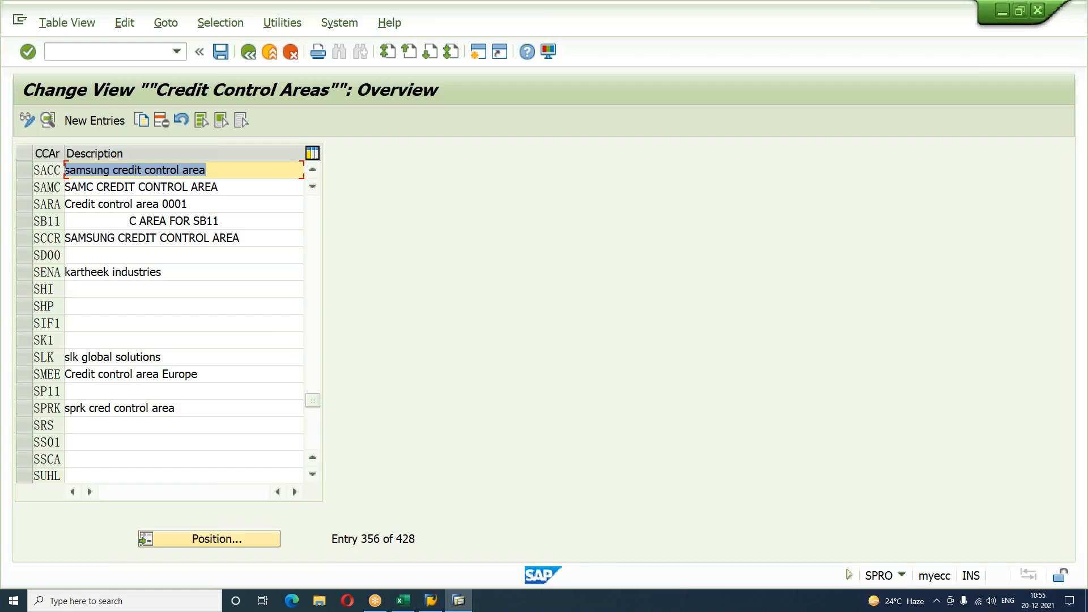
key(F3)
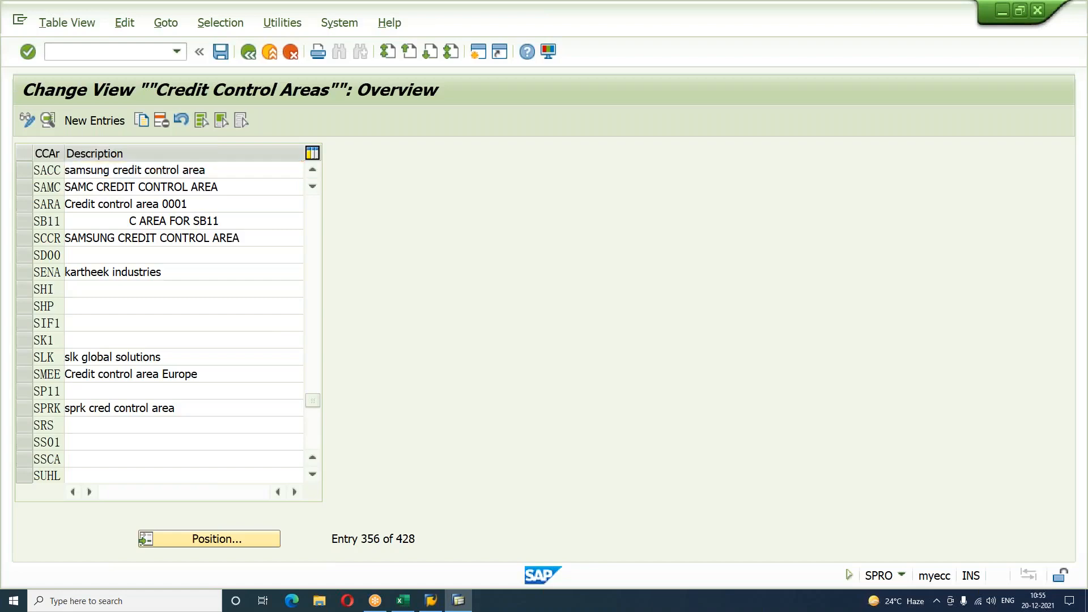
Open the Assign company code to credit control area activity under Enterprise Structure > Assignment > Financial Accounting.
scroll(162, 311, down, 3)
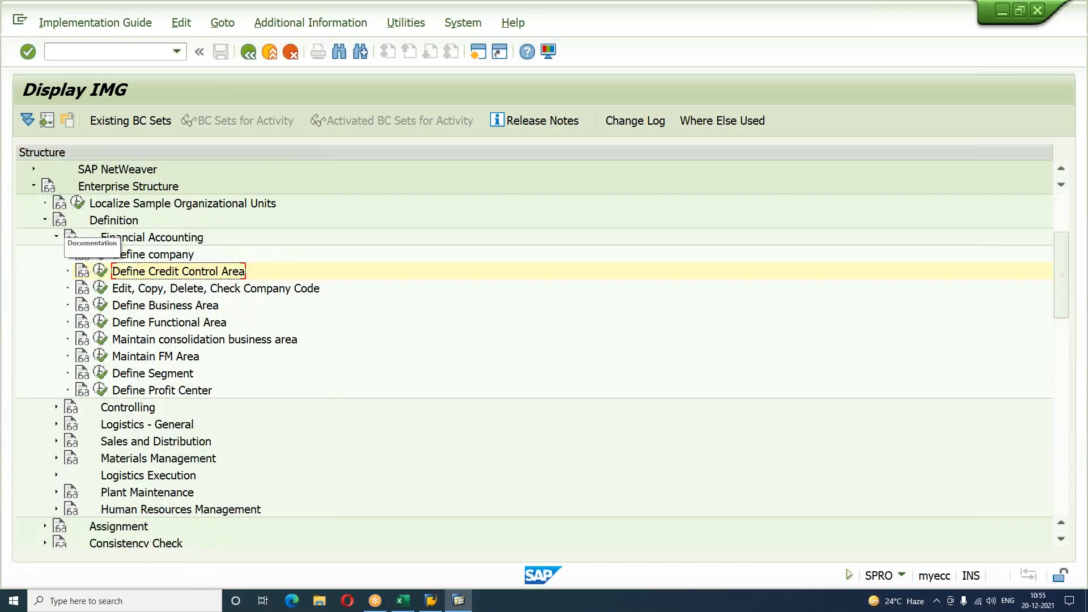
click(44, 220)
click(45, 237)
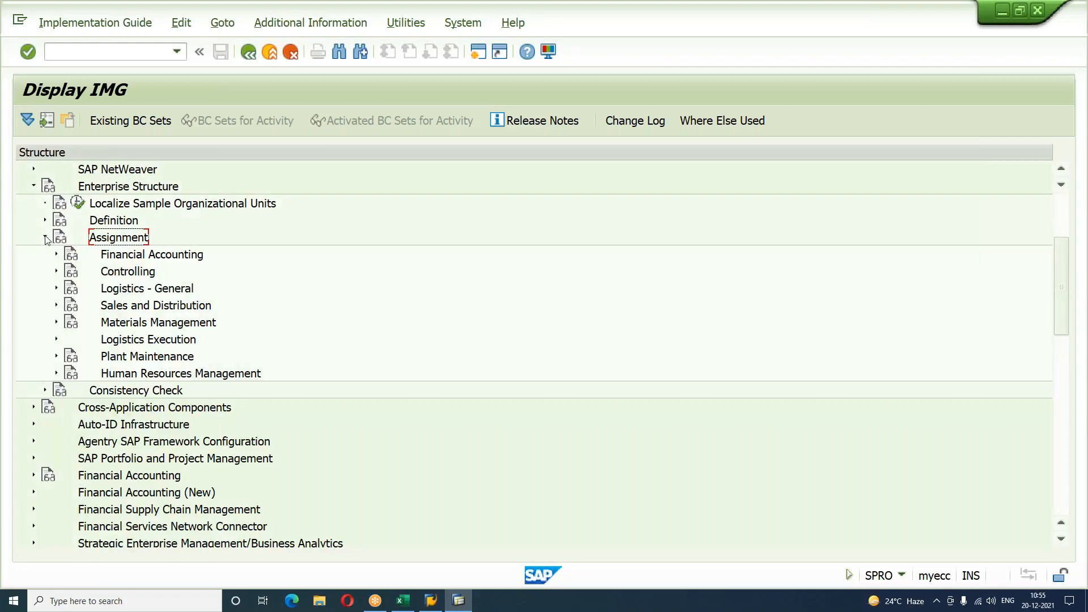
click(55, 255)
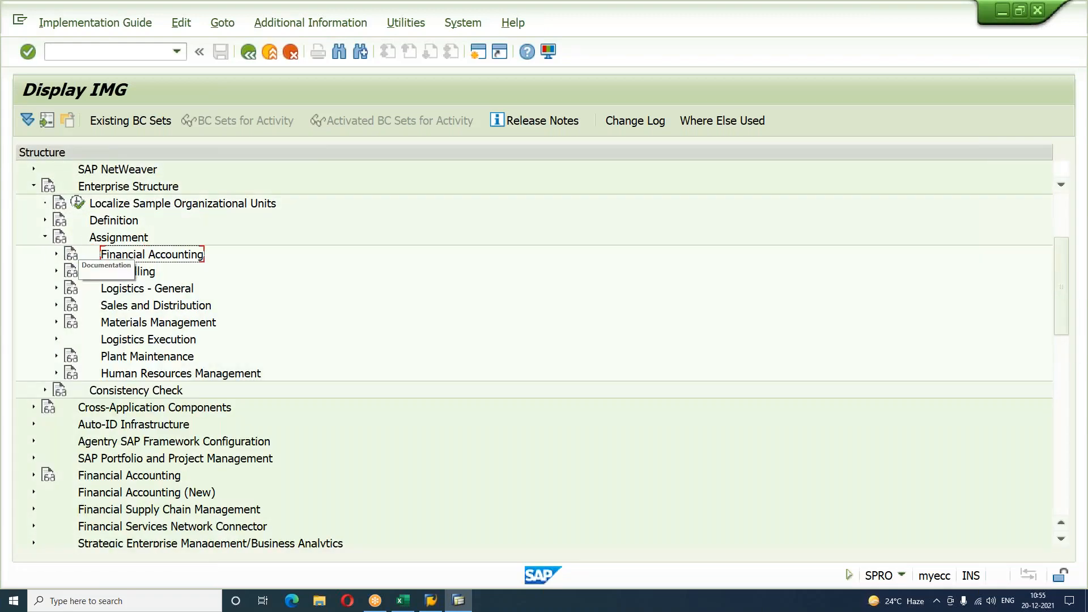
click(210, 274)
click(210, 289)
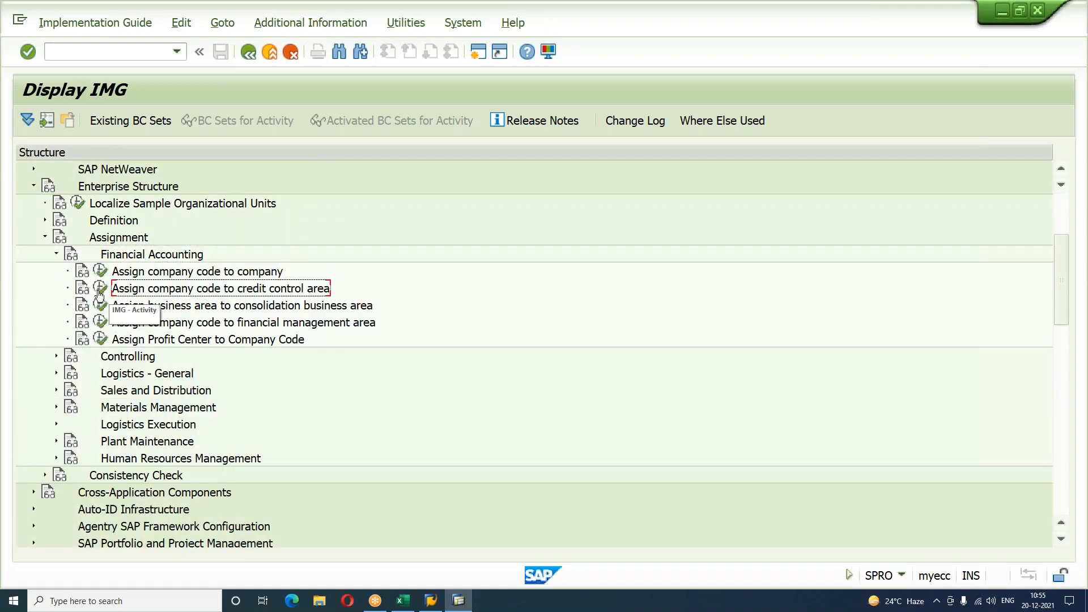
click(100, 288)
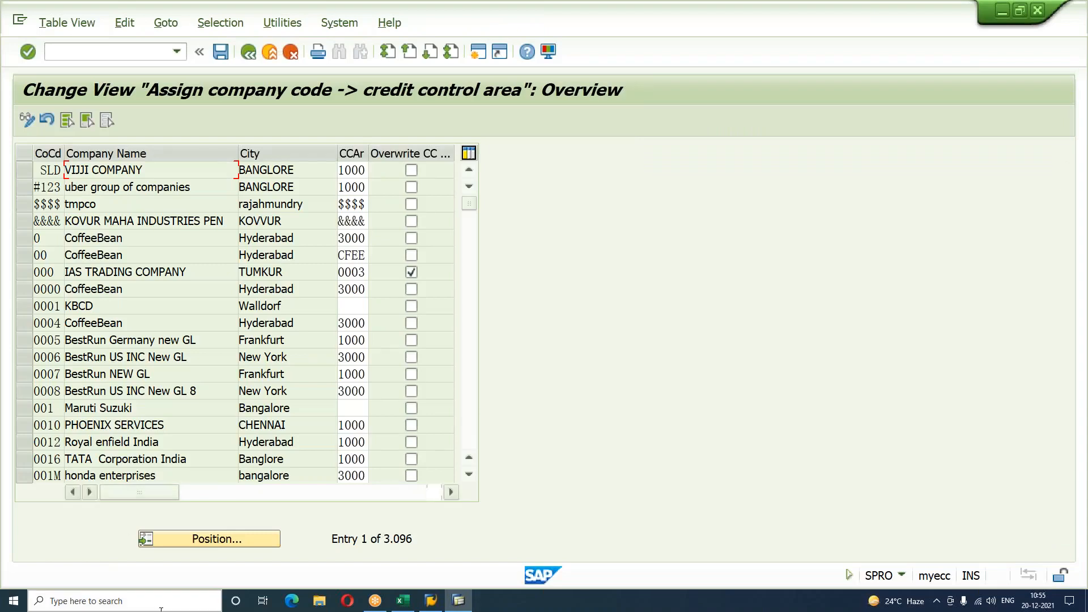
Look up company code SAIN to check its credit control area assignment, and return to the IMG.
click(216, 539)
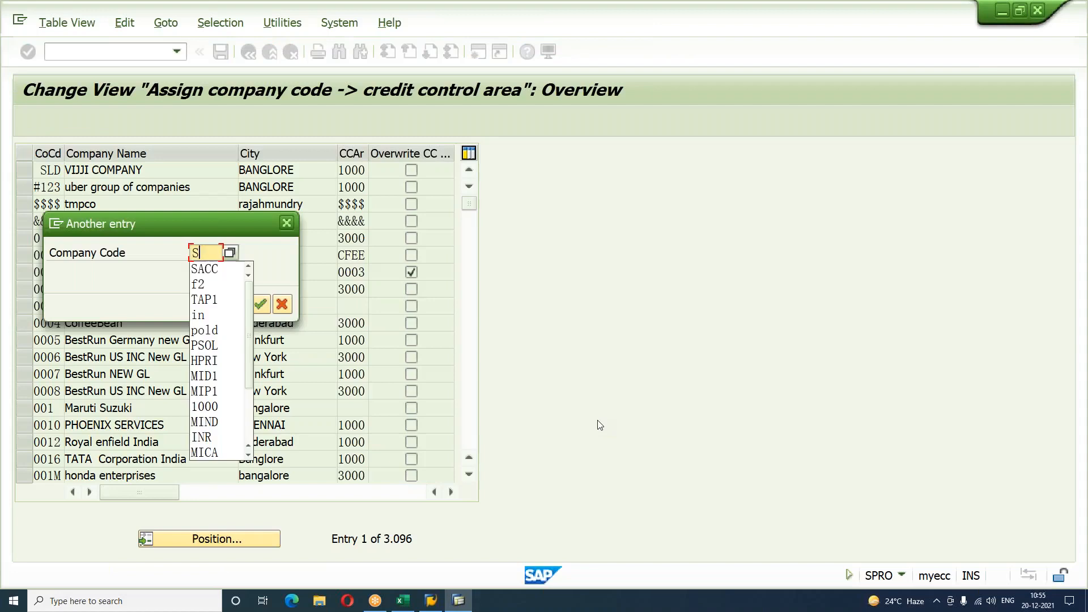
text(SLD)
key(Return)
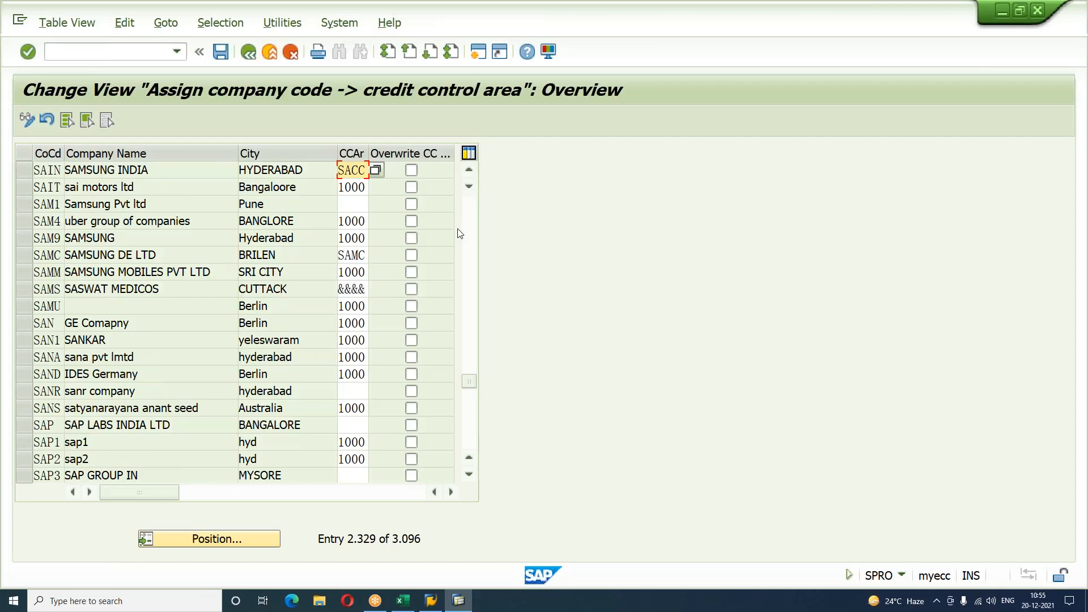
key(F3)
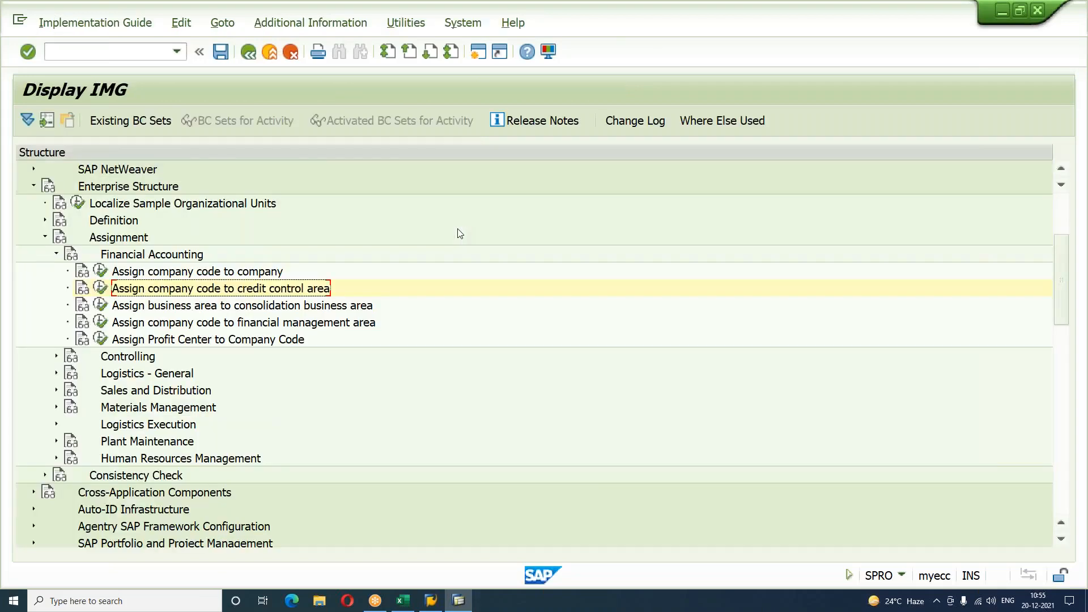
Open the Assign sales area to credit control area activity in the Sales and Distribution assignments.
click(54, 390)
click(225, 512)
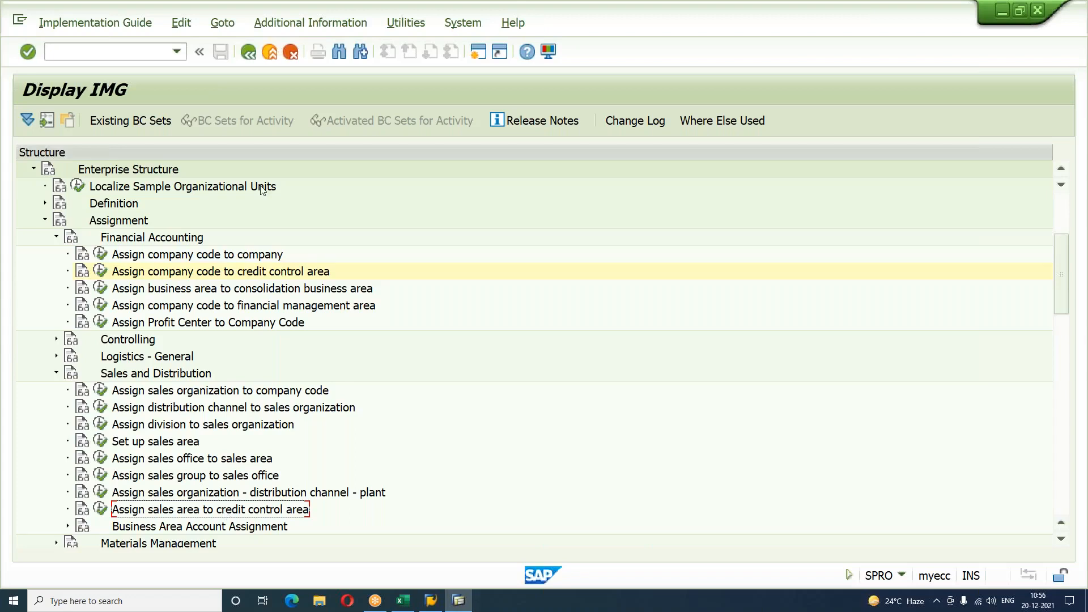
scroll(374, 431, down, 2)
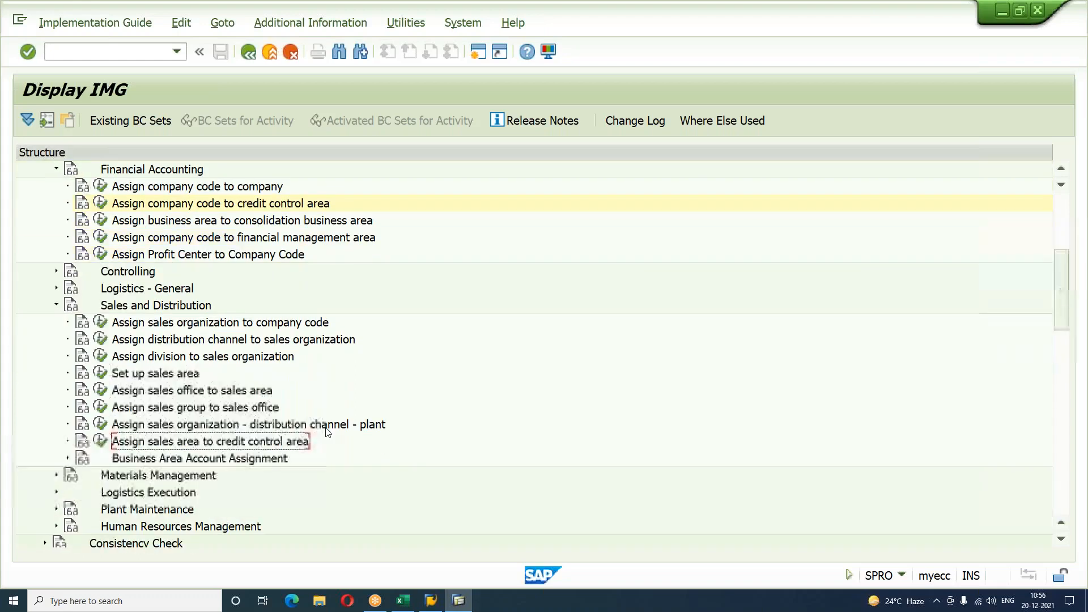
click(100, 441)
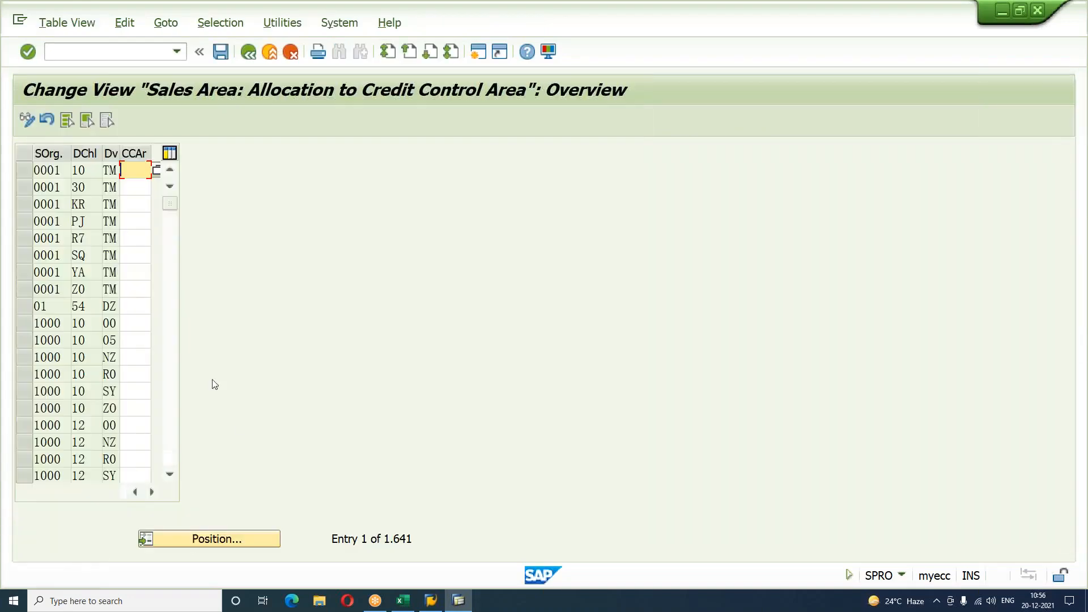
Look up sales organization YSAM in the sales area allocations and select its four rows with distribution channels M5 and M6.
click(217, 537)
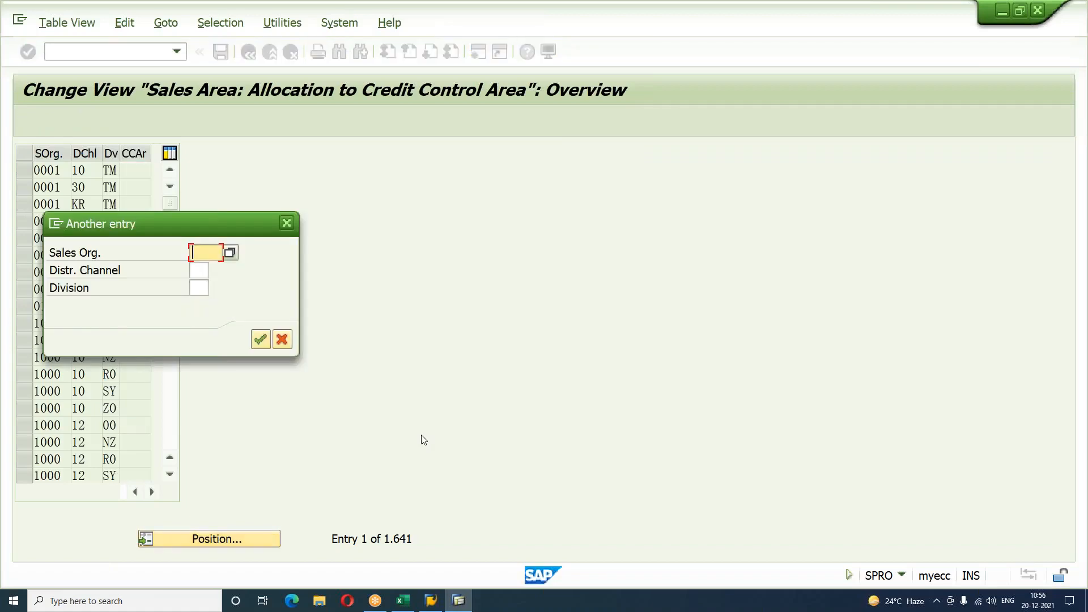
text(YSAB)
key(Return)
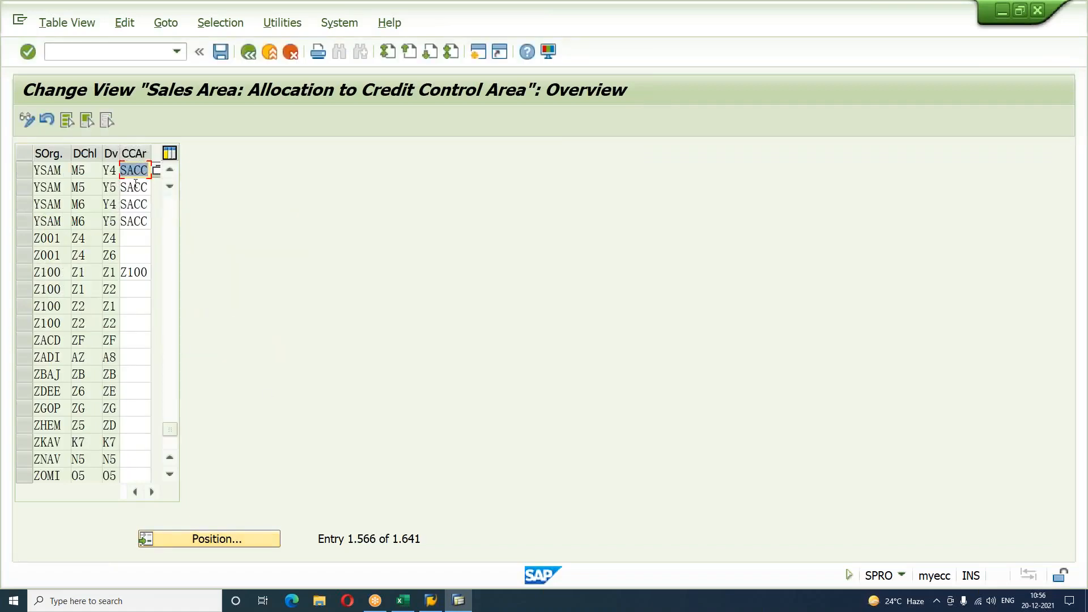
click(24, 171)
click(26, 193)
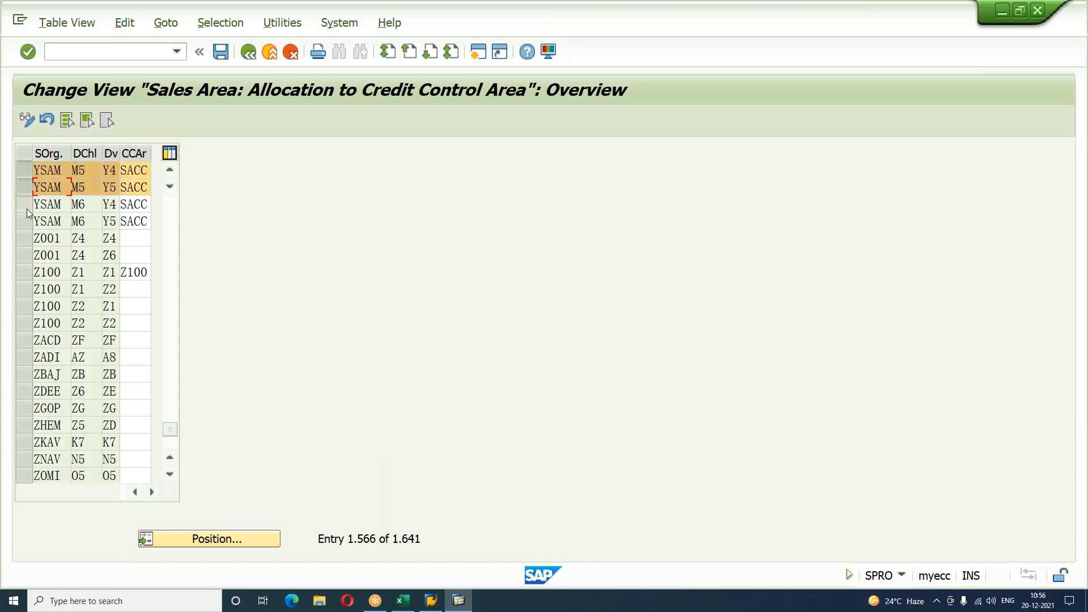
click(26, 208)
click(26, 221)
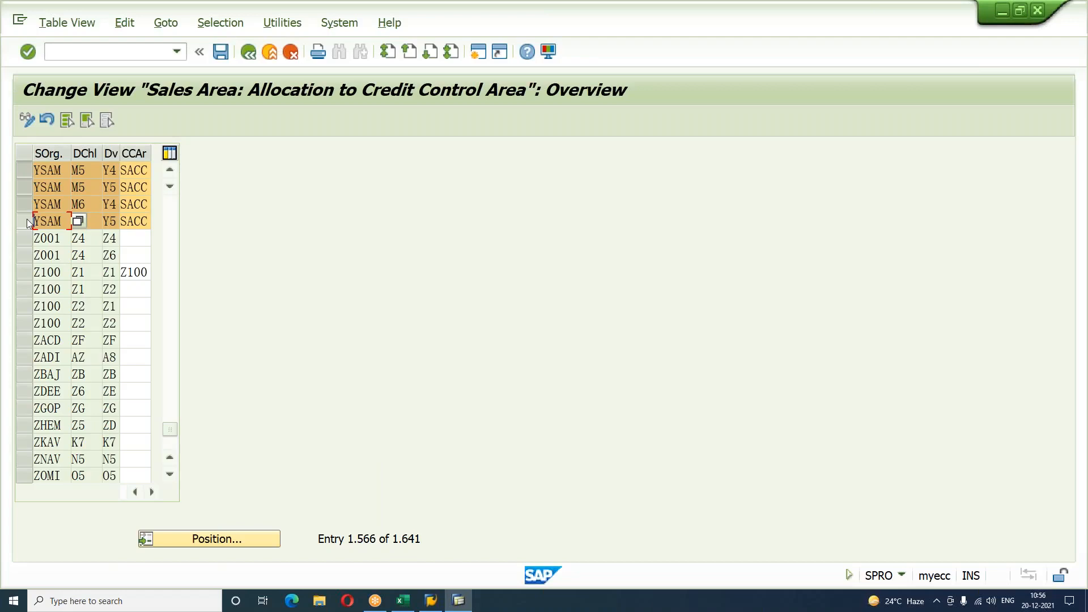
Switch to the Excel workbook and open Sheet24 with the configuration steps.
key(alt+Tab)
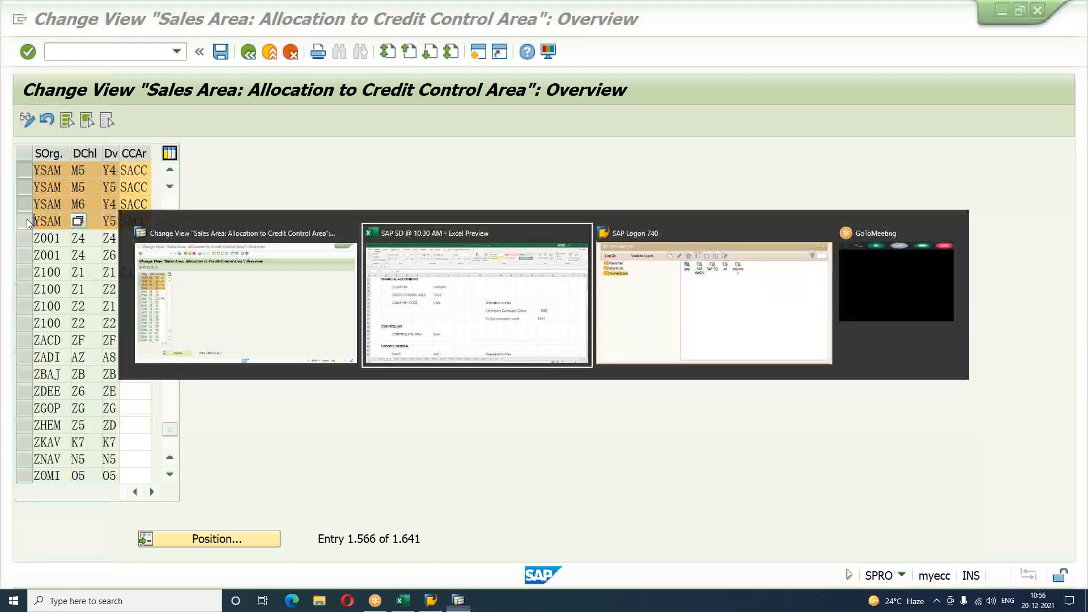
click(617, 567)
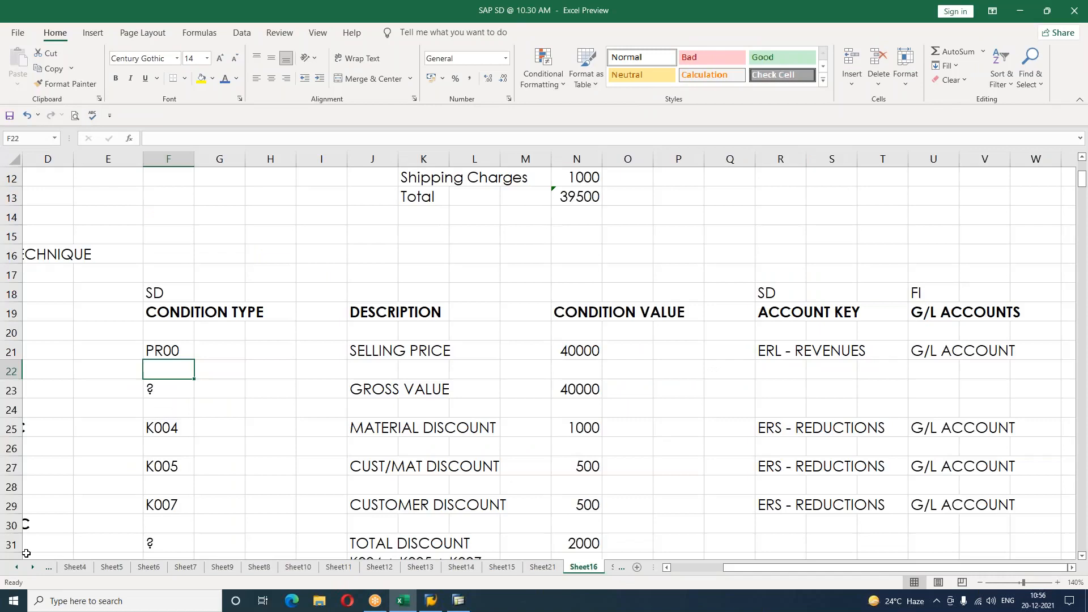
click(32, 567)
click(33, 568)
click(33, 568)
click(32, 567)
click(32, 568)
click(32, 568)
click(33, 567)
click(32, 567)
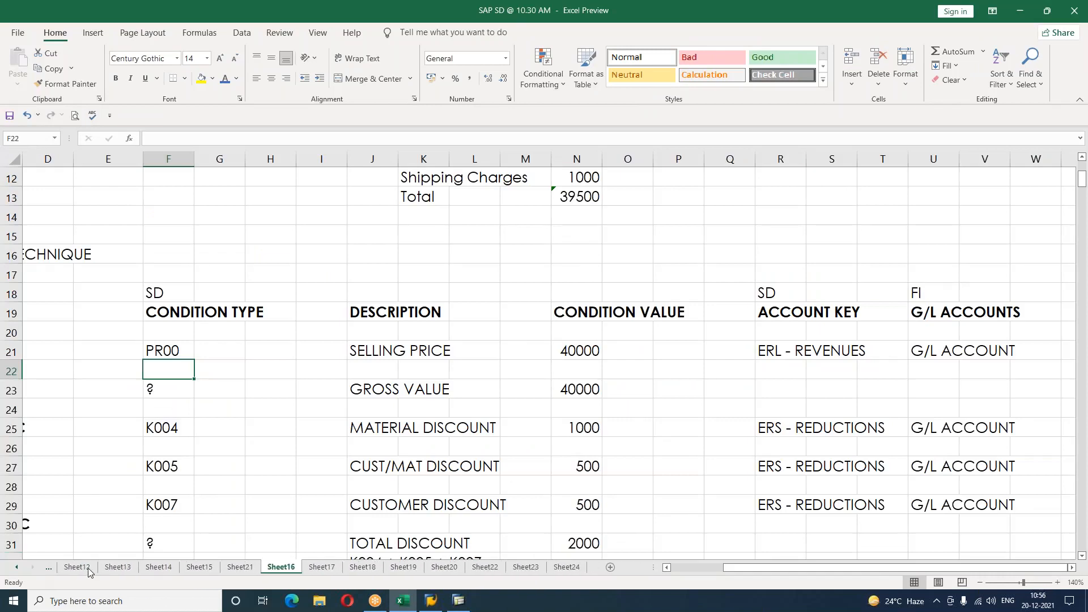
click(565, 570)
Review configuration steps 1 to 5 in the list, from defining the credit control area to defining the risk category.
drag(142, 312, 372, 347)
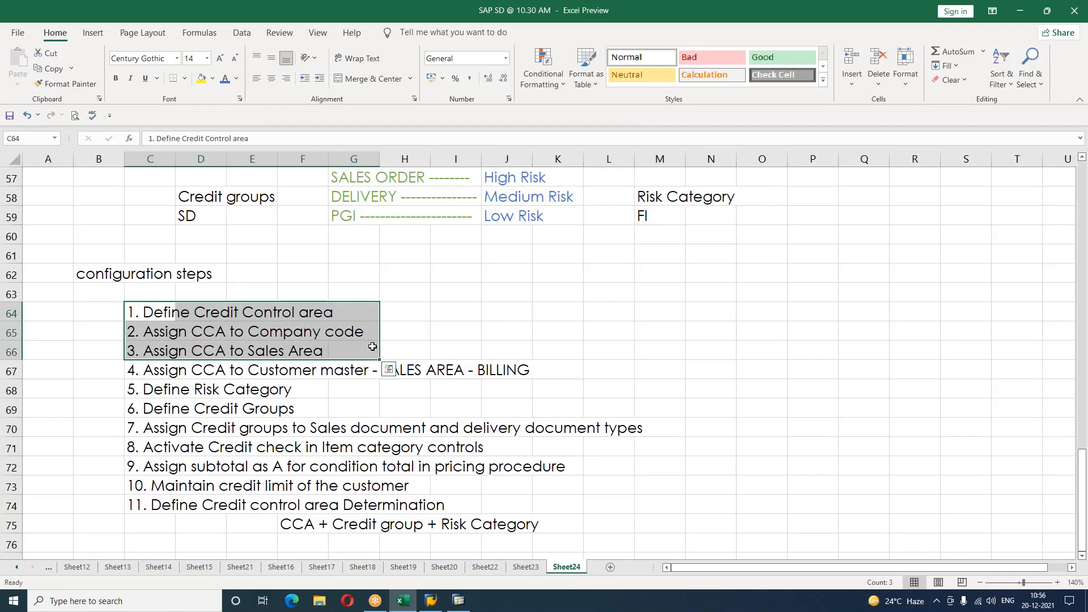
drag(128, 375, 507, 374)
click(150, 395)
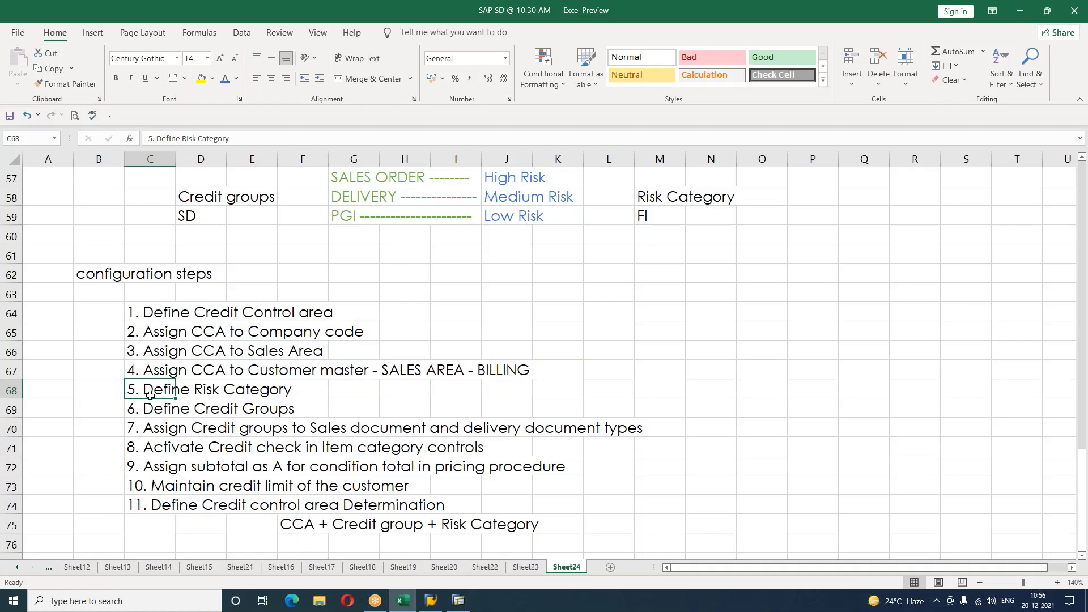
Switch back to SAP, leave the sales area allocation view and collapse the Enterprise Structure node in the IMG.
key(alt+Tab)
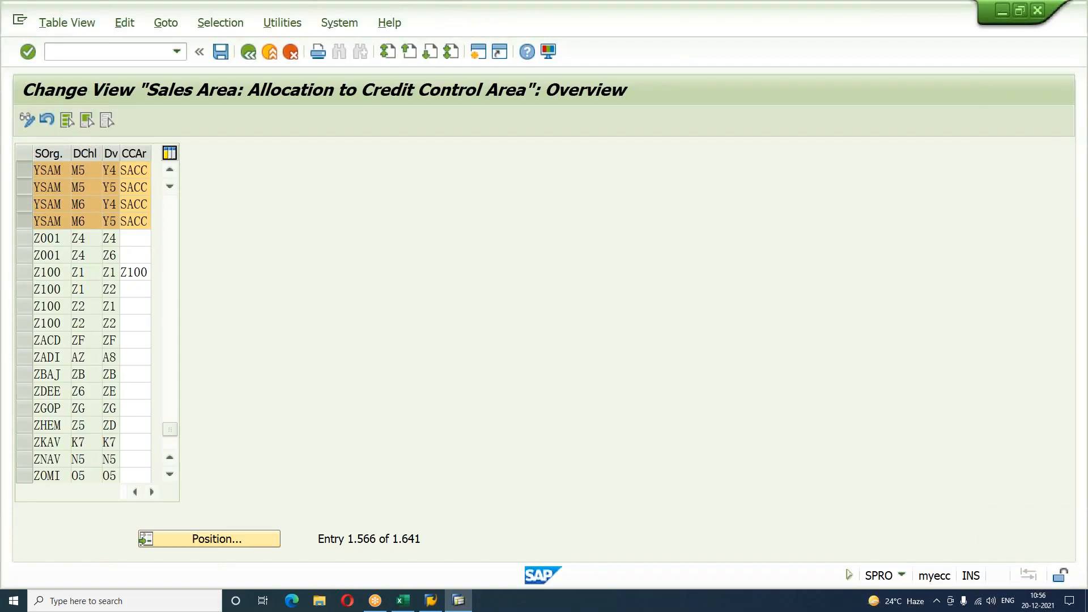
key(F3)
scroll(47, 265, up, 2)
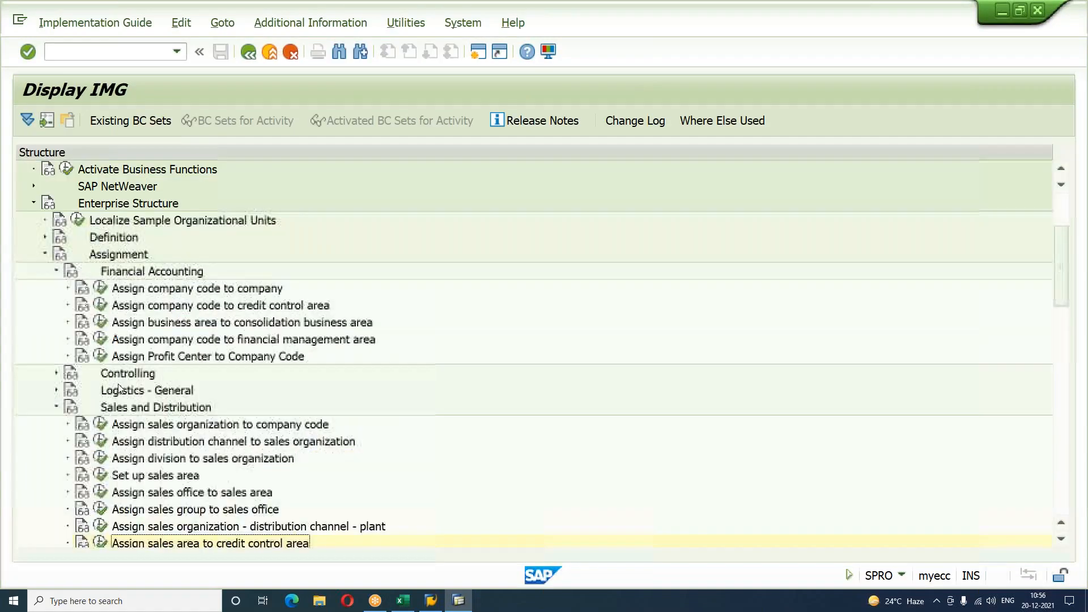
click(45, 254)
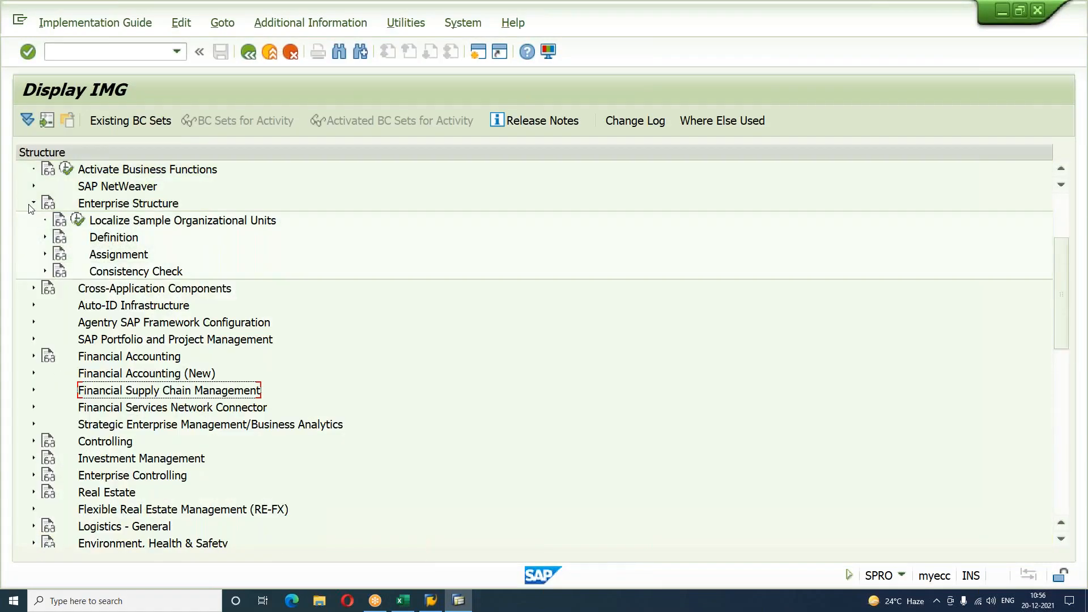
click(34, 203)
scroll(172, 340, up, 3)
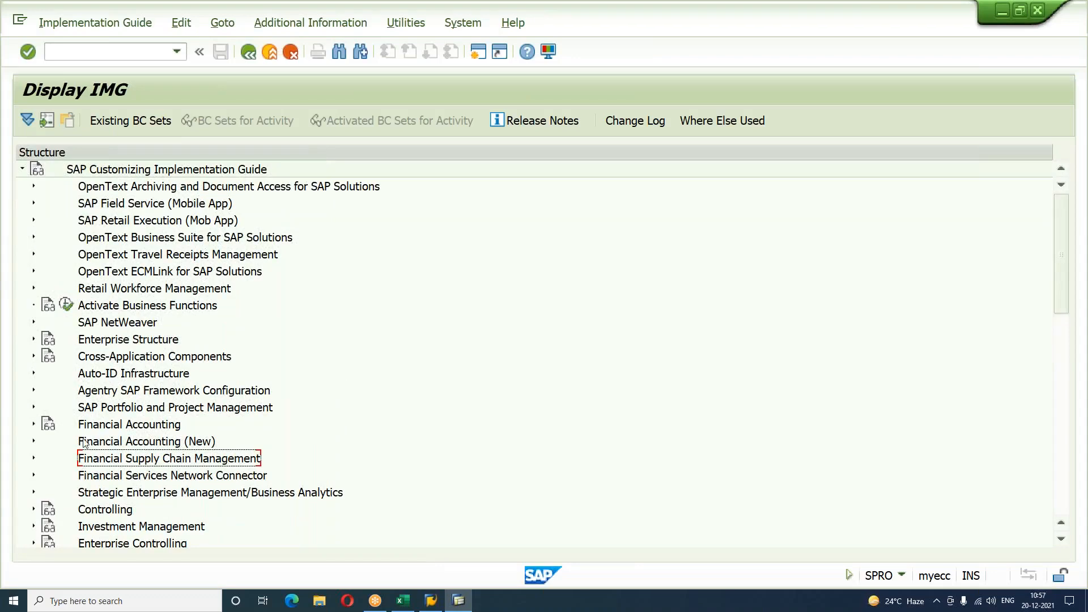
Expand Accounts Receivable and Accounts Payable under Financial Accounting (New) and locate Credit Management.
click(34, 442)
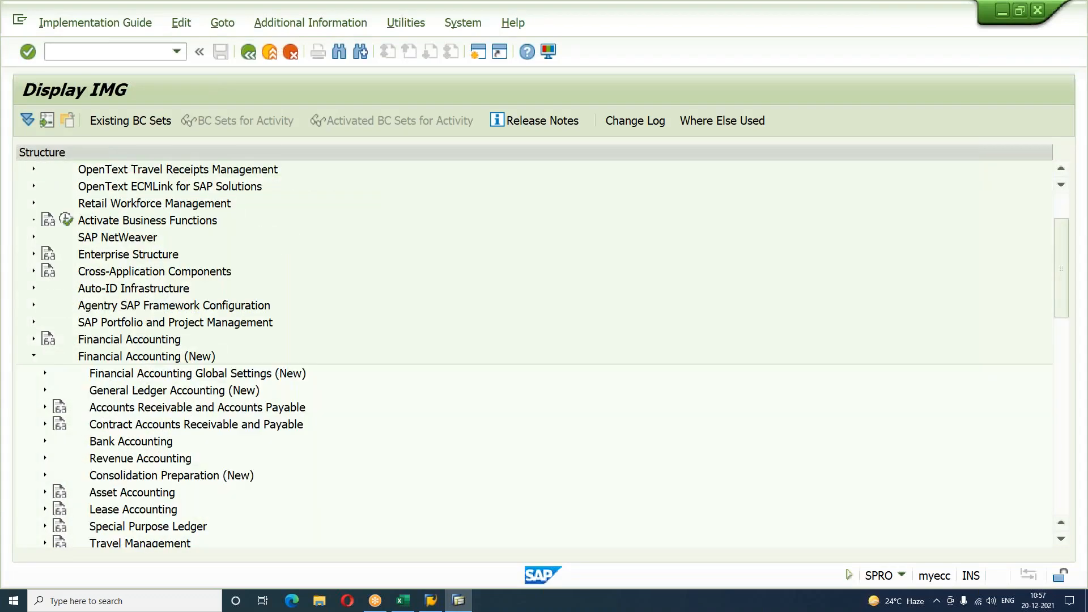
click(120, 377)
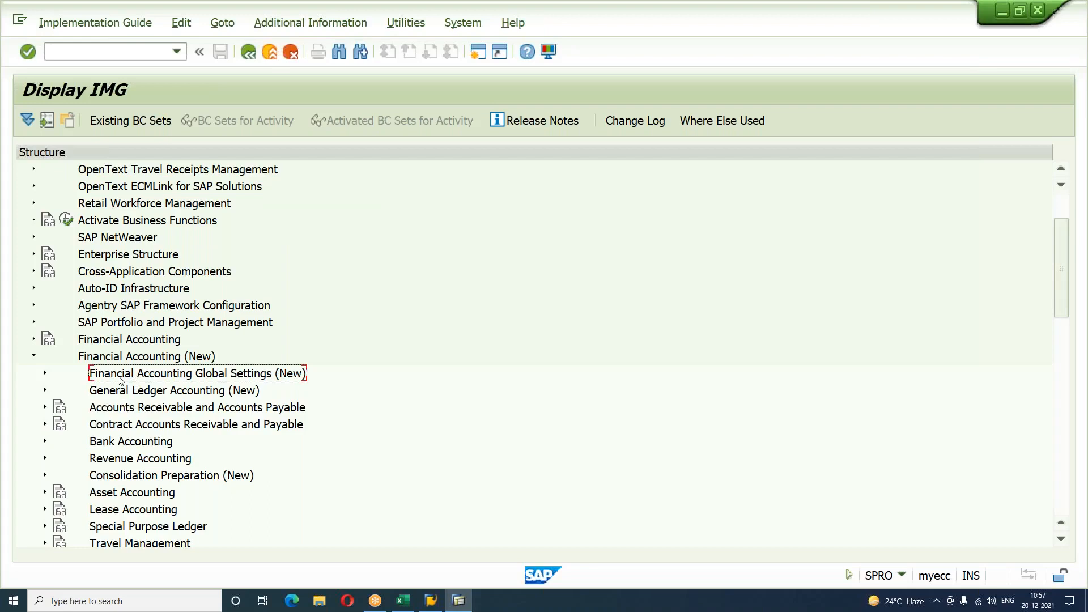
click(44, 373)
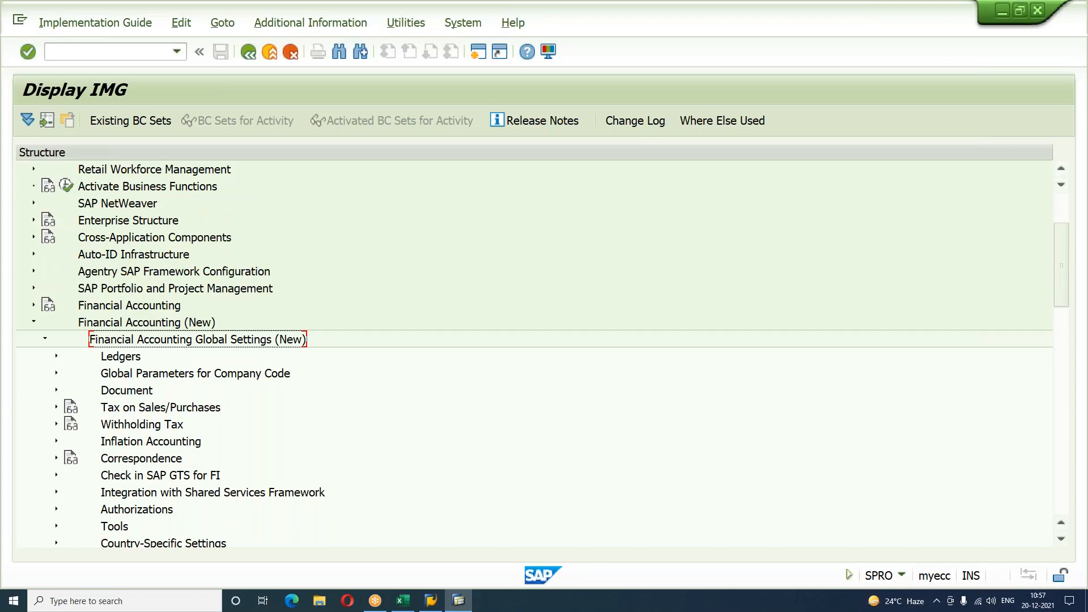
click(45, 340)
click(162, 374)
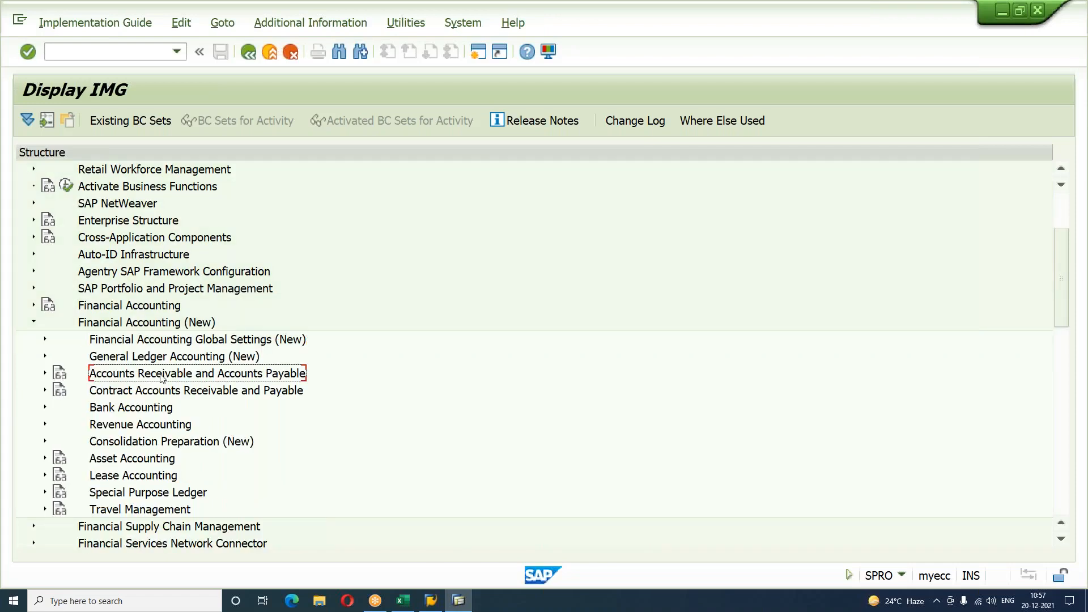
click(45, 373)
click(146, 510)
scroll(267, 486, down, 3)
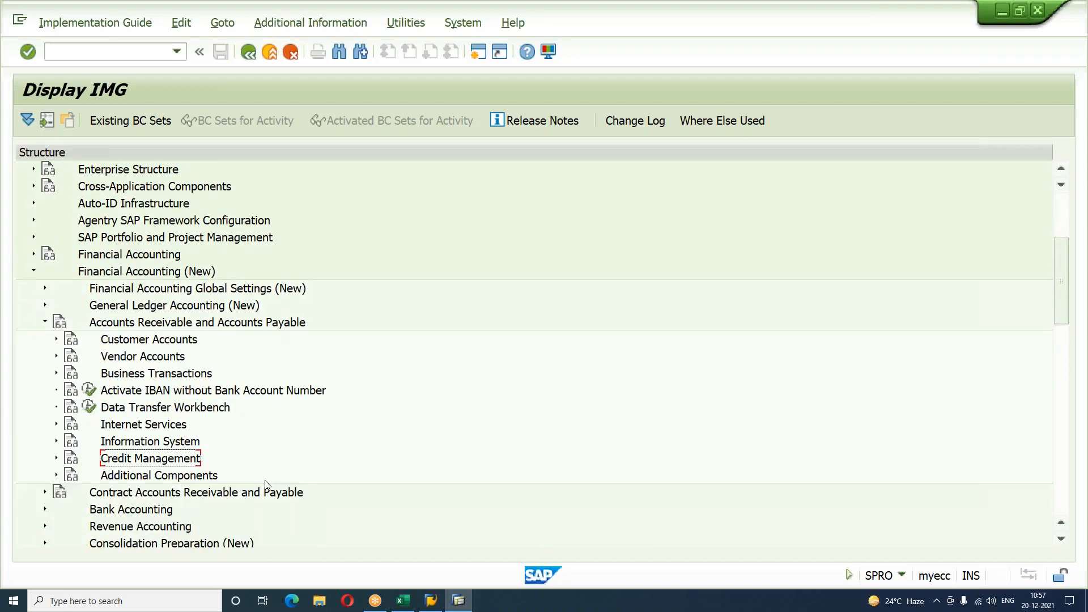
Open the Define Risk Categories activity under Credit Management > Credit Control Account.
click(56, 458)
click(178, 476)
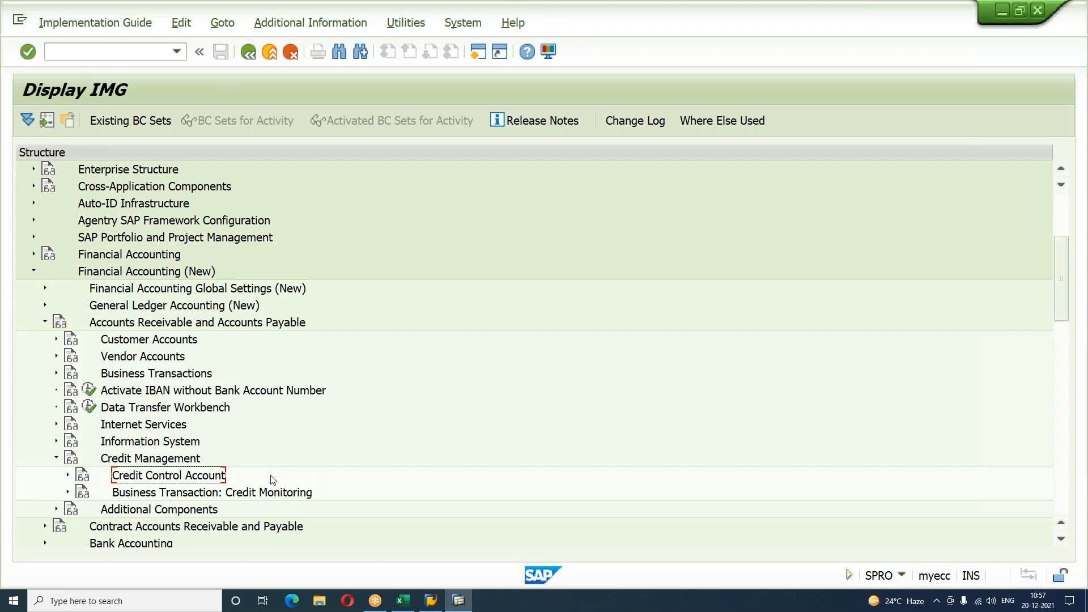
click(68, 476)
click(152, 463)
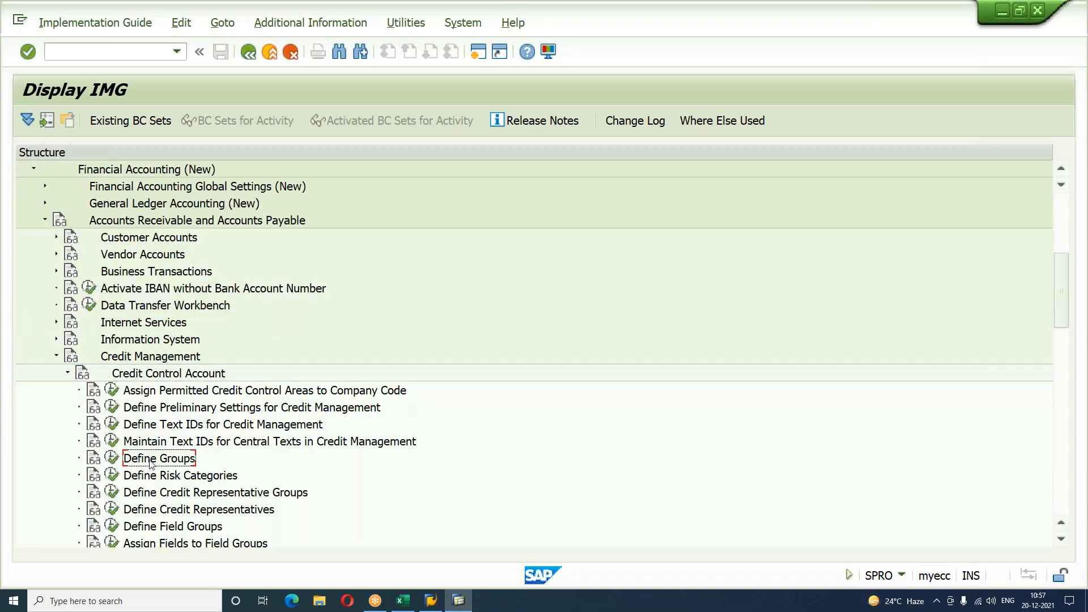
click(154, 472)
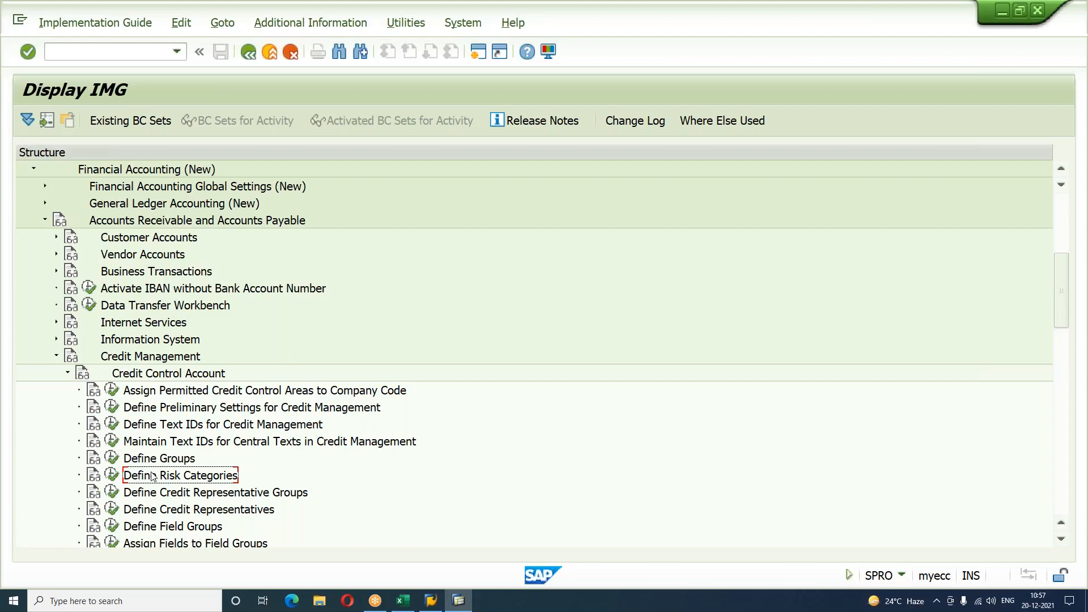
click(112, 475)
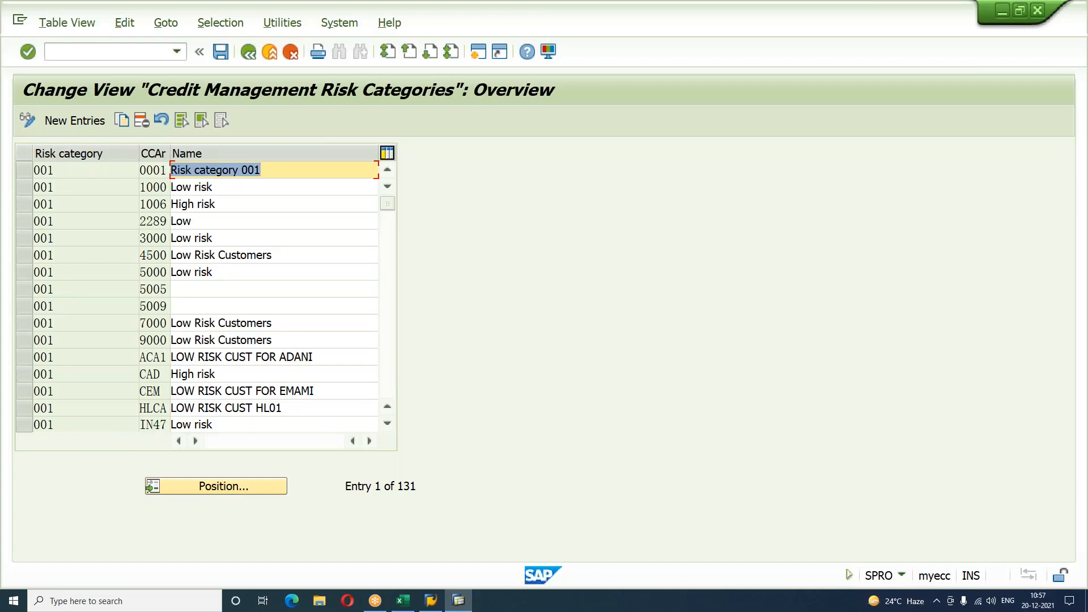
Start new risk category entries and add category S01 for credit control area SACC, named HIGH RISK.
click(156, 172)
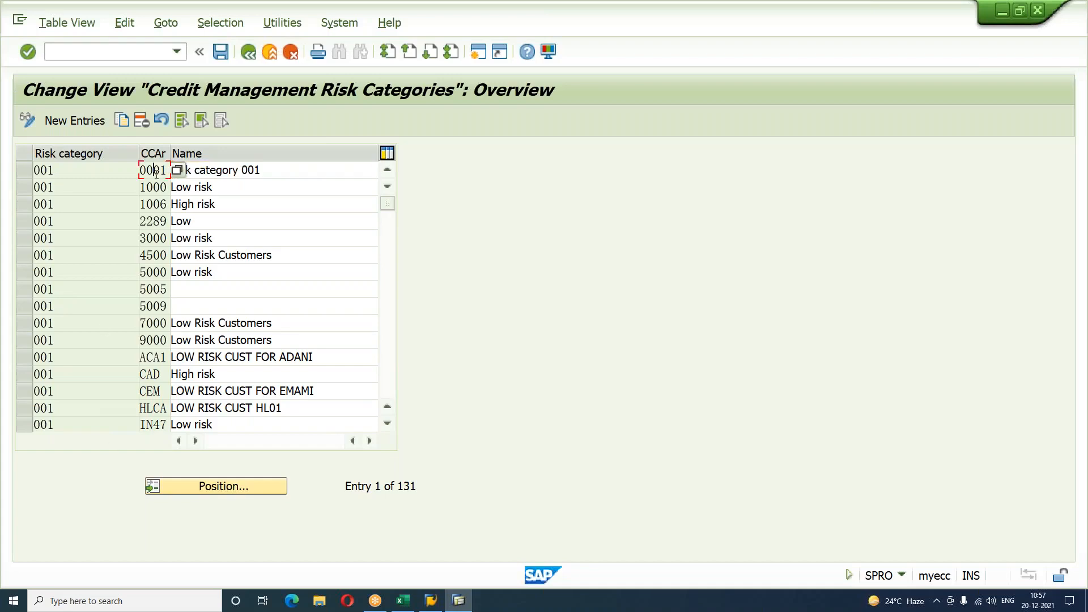
click(70, 173)
click(80, 120)
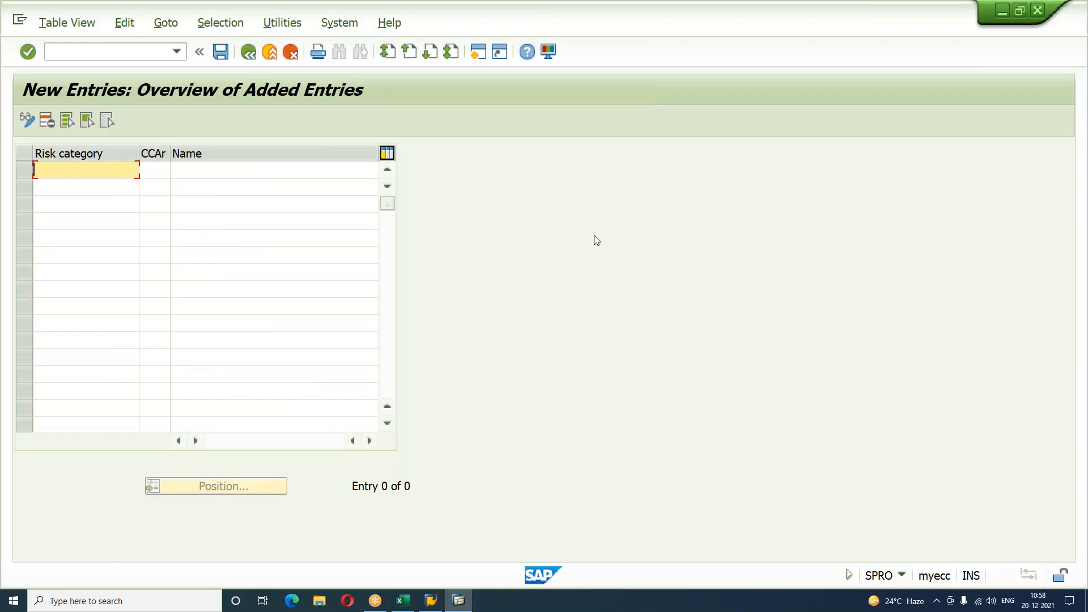
text(S00)
key(BackSpace)
text(1)
key(Tab)
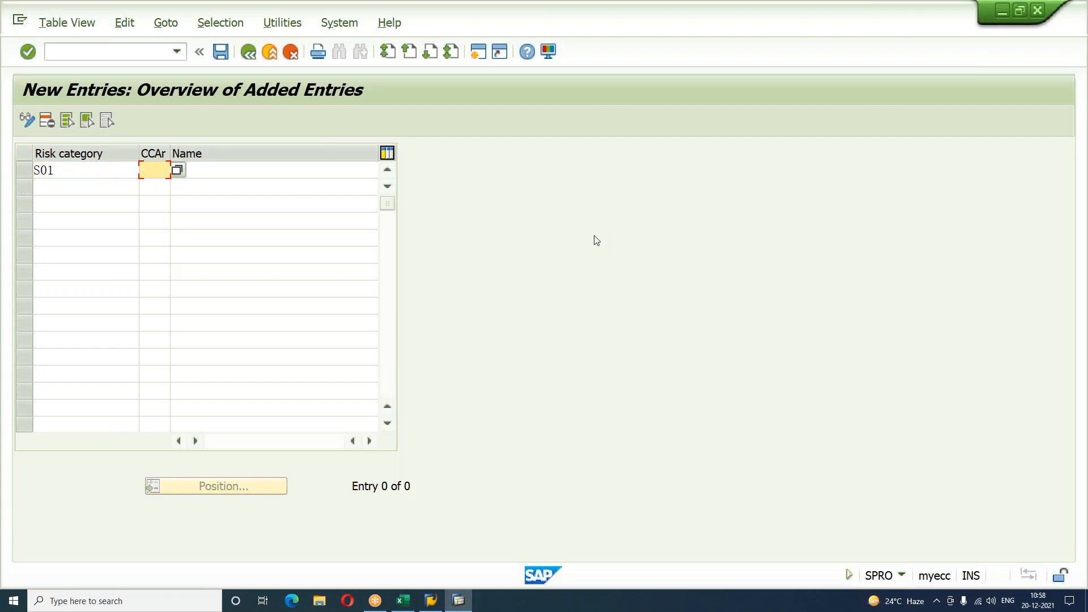
text(SACC)
key(Tab)
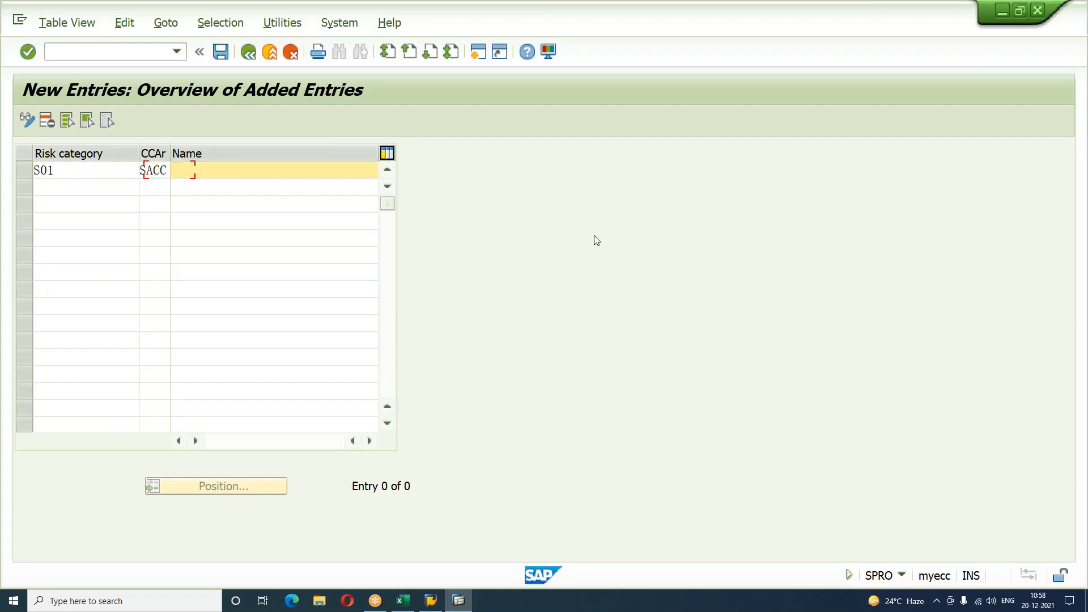
text(HIGH RISK)
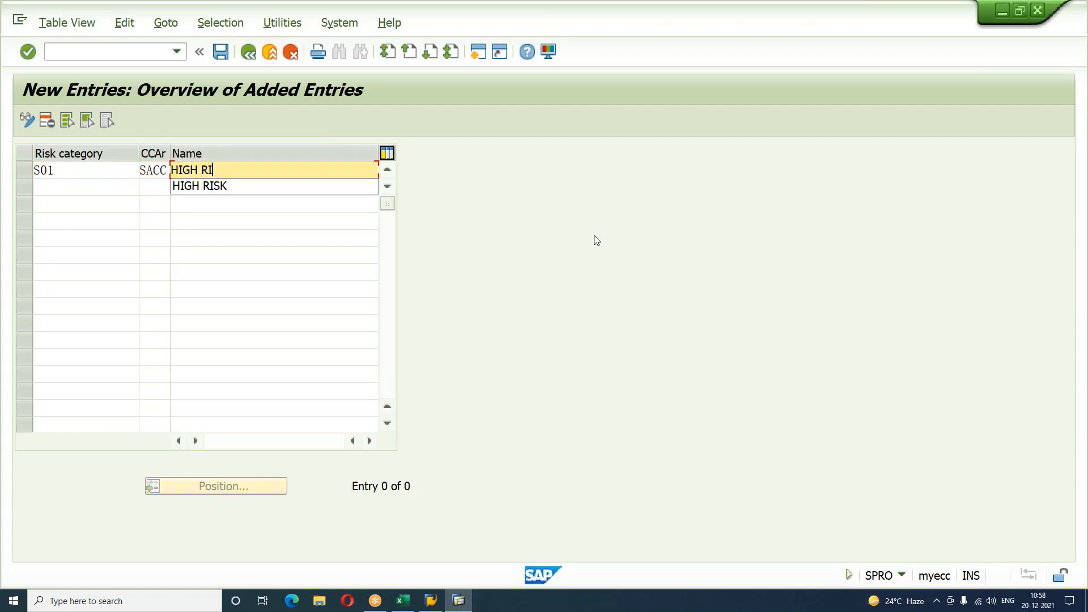
key(Tab)
Add risk category S02 for credit control area SACC with the name MEDIUM RISK.
text(S02)
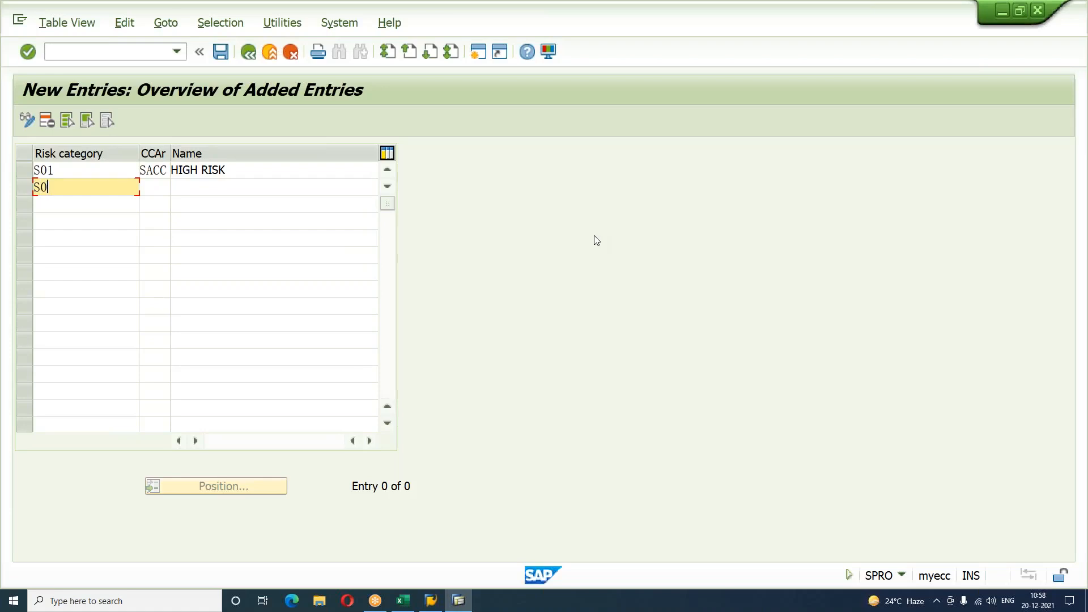
key(Tab)
text(SACC)
key(Tab)
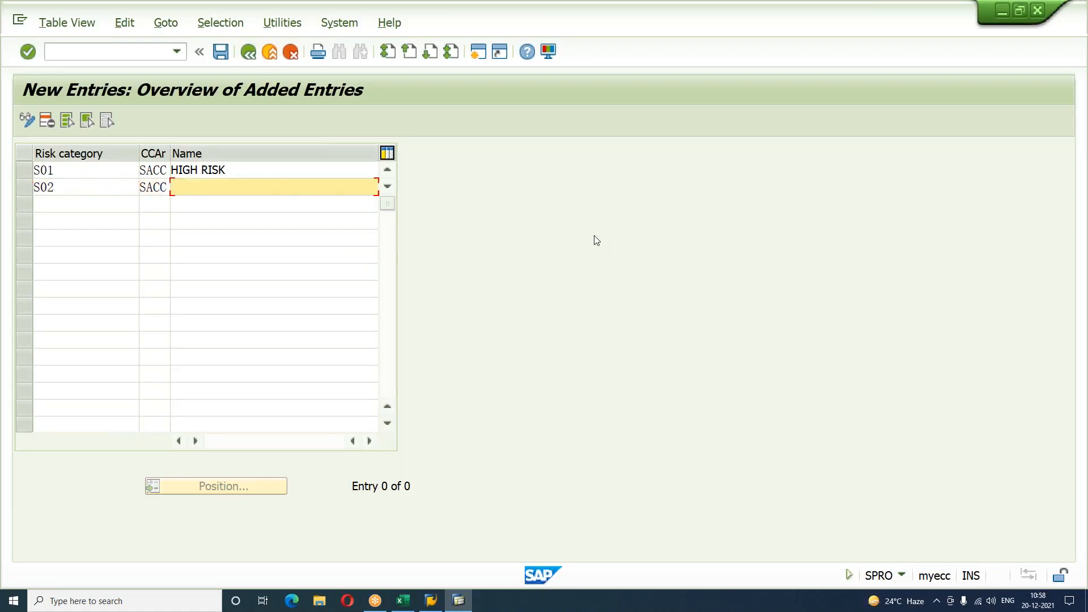
text(MEDIU)
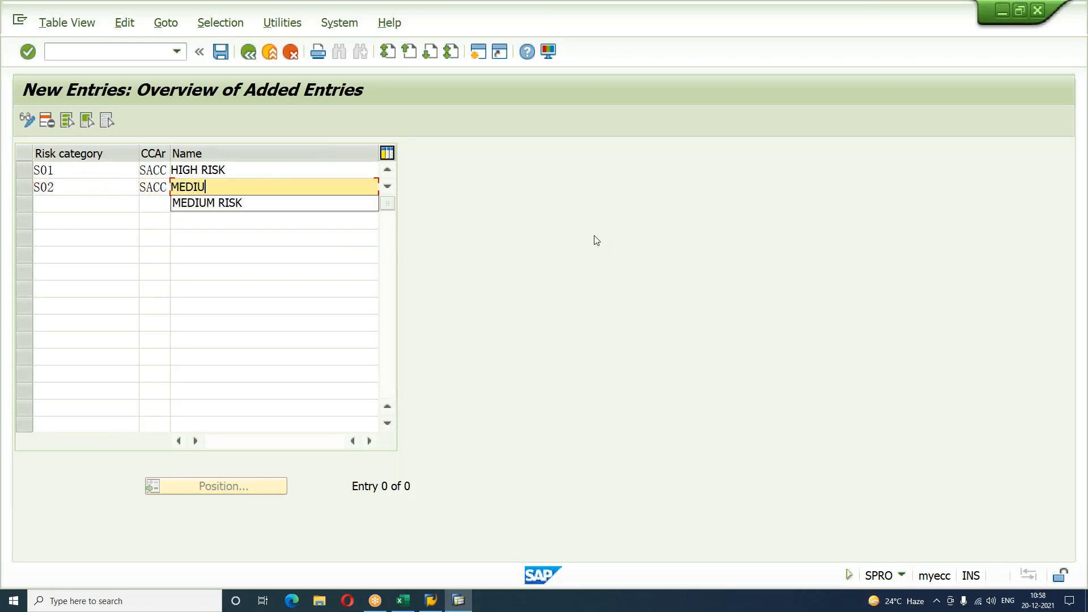
text(M RISK)
key(Tab)
Add risk category S03 for credit control area SACC with the name LOW RISK.
text(S0)
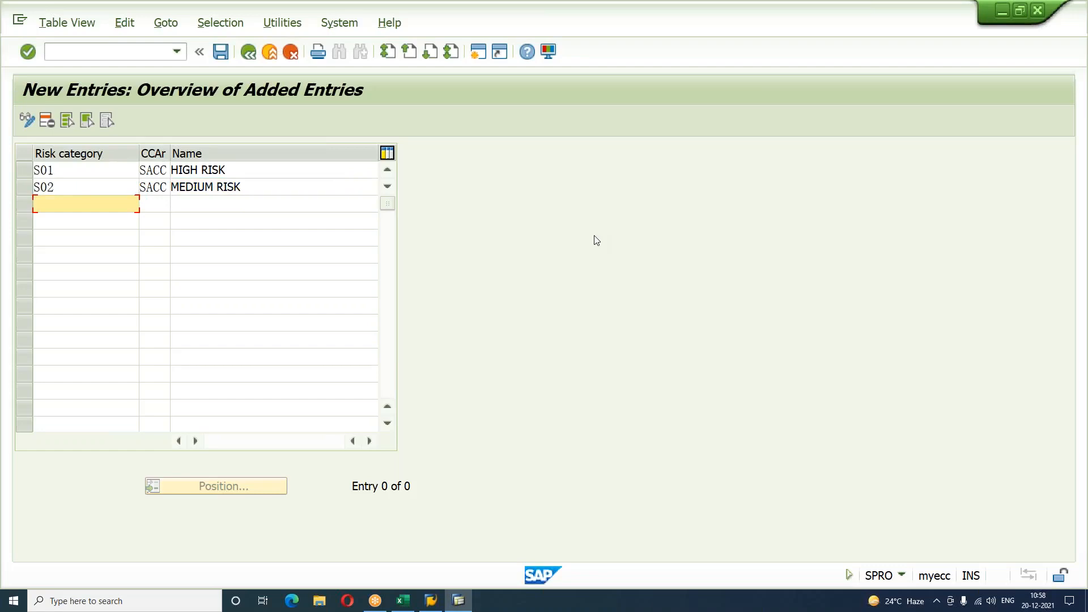
text(3)
key(Tab)
text(SACC)
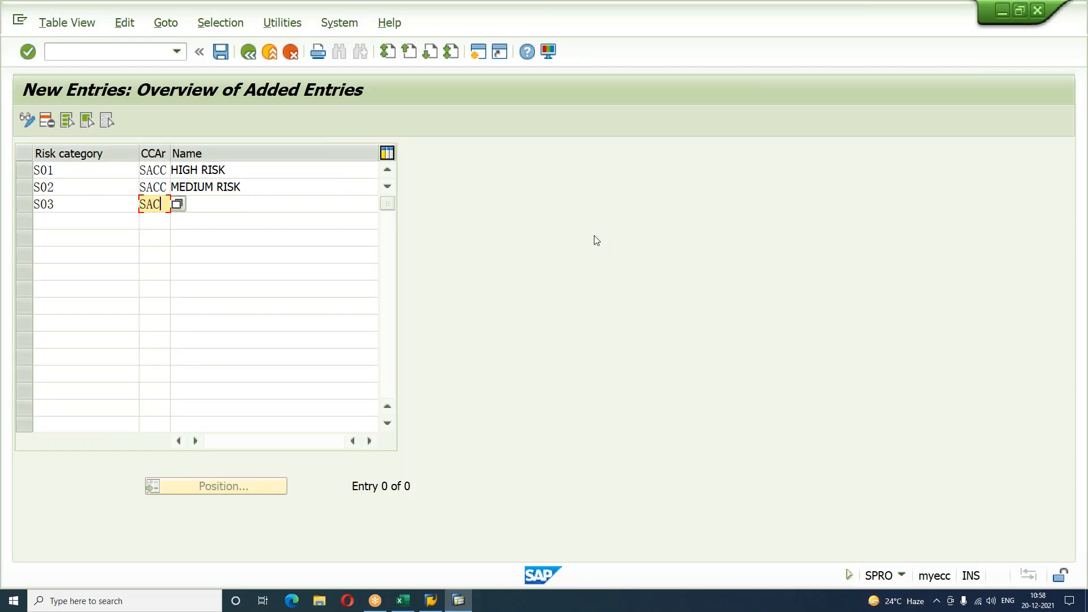
key(Tab)
text(LOW RISK)
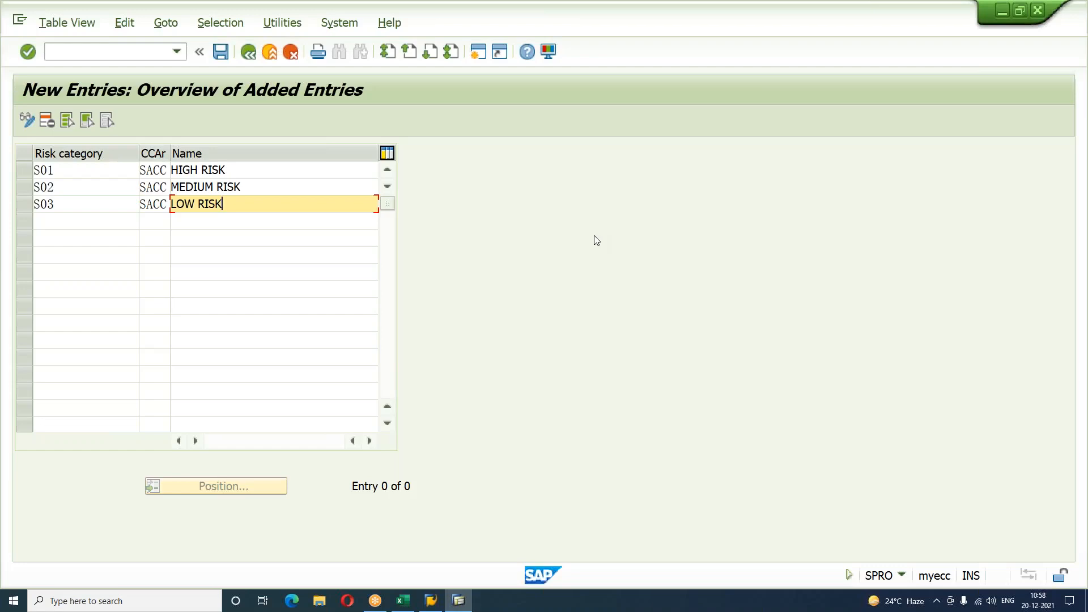
key(Return)
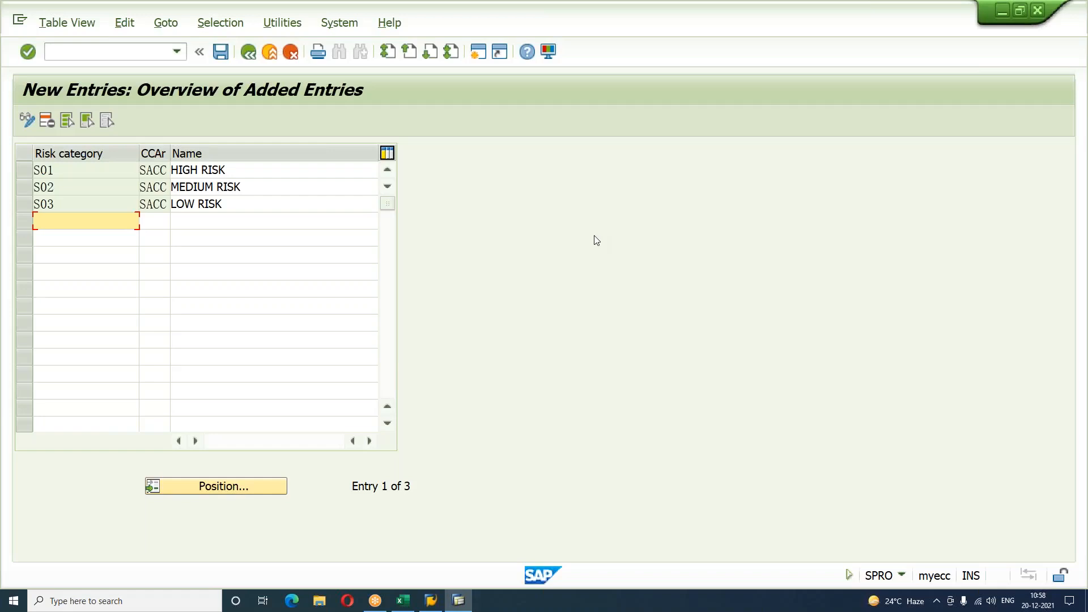
Save the new risk categories in a new customizing request with the short description CREDIT MANAGEMENT.
key(ctrl+s)
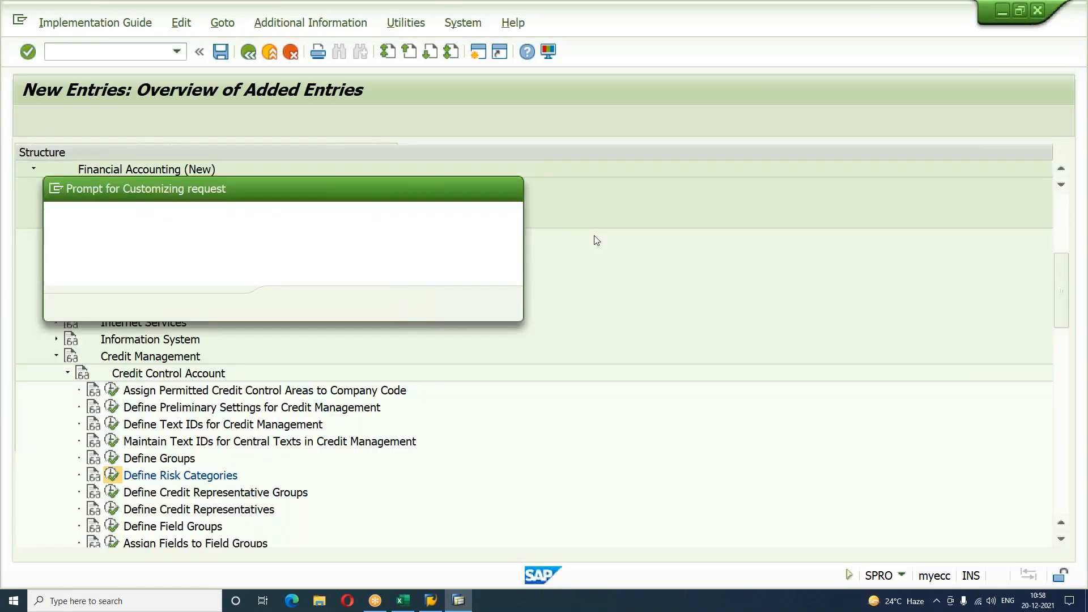
key(Return)
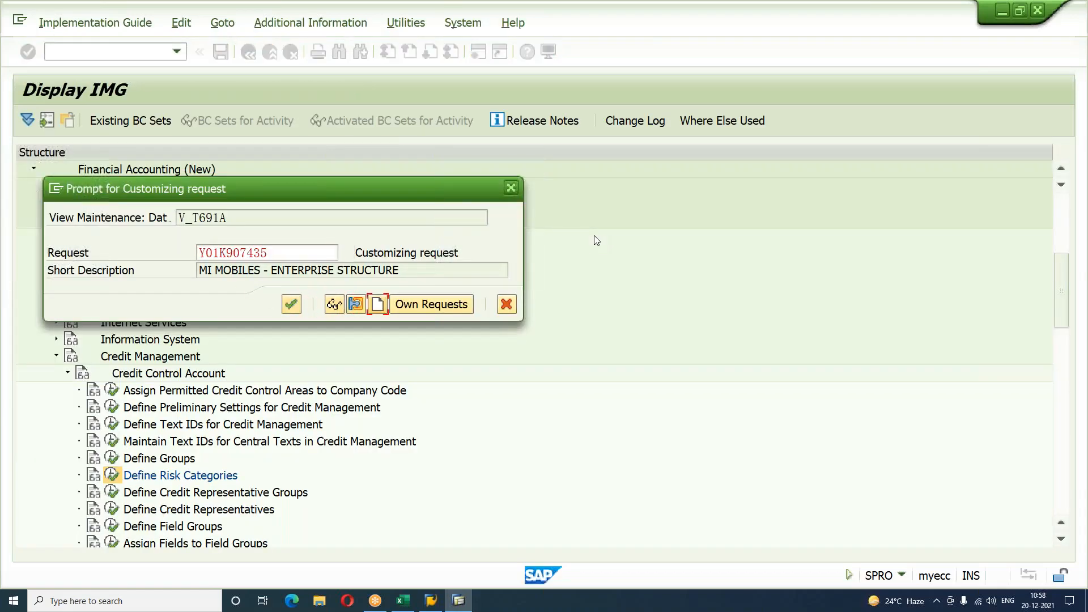
text(CREDI)
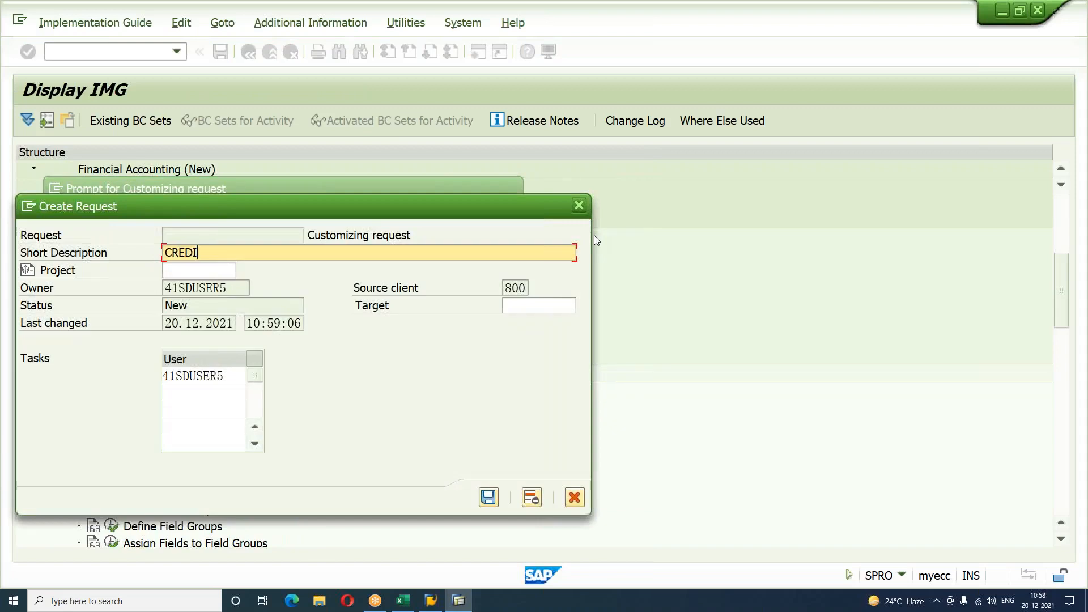
text(T MANAGEMENT)
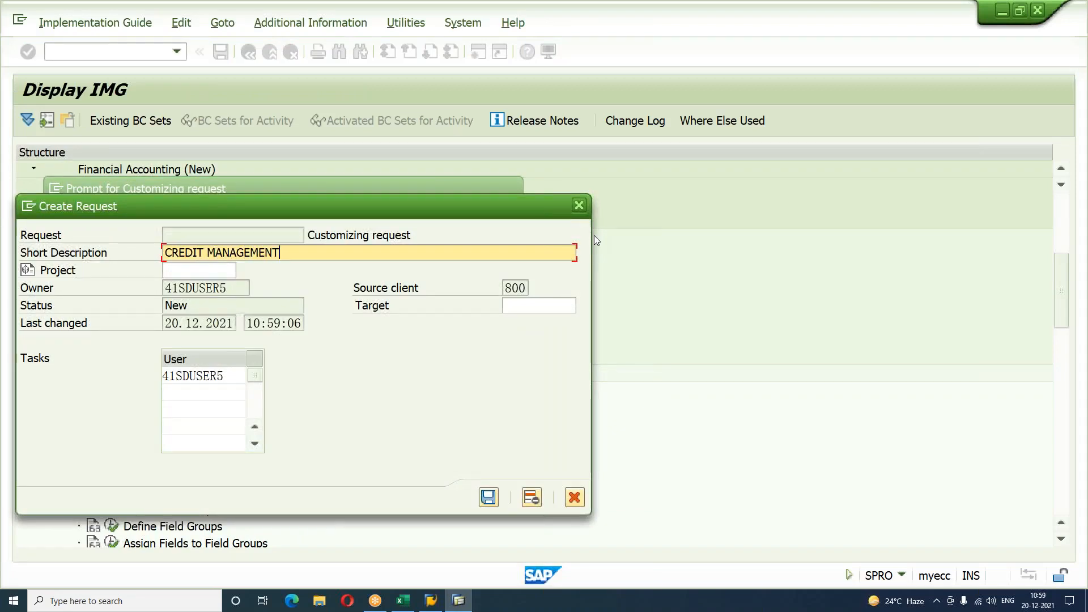
key(Return)
key(Return)
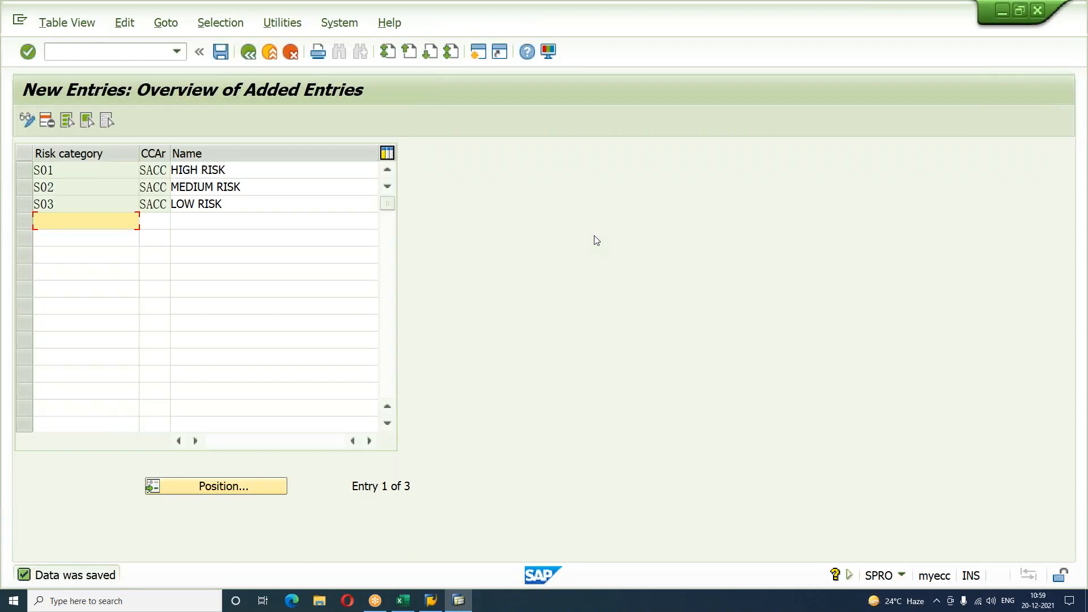
Switch to the Excel notes and mark configuration step 6, Define Credit Groups.
click(403, 601)
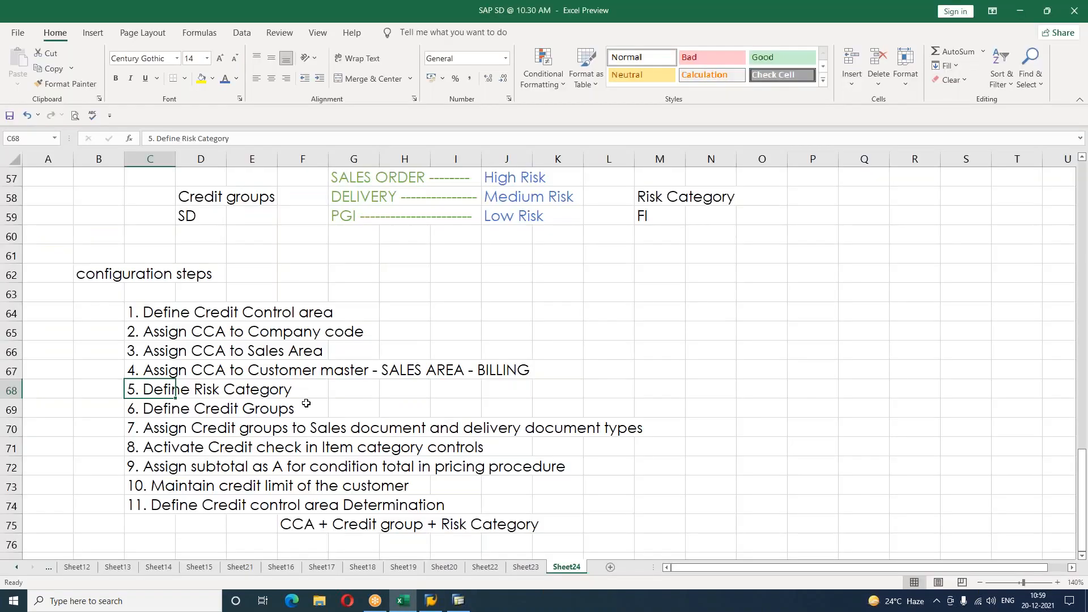
drag(145, 409, 342, 406)
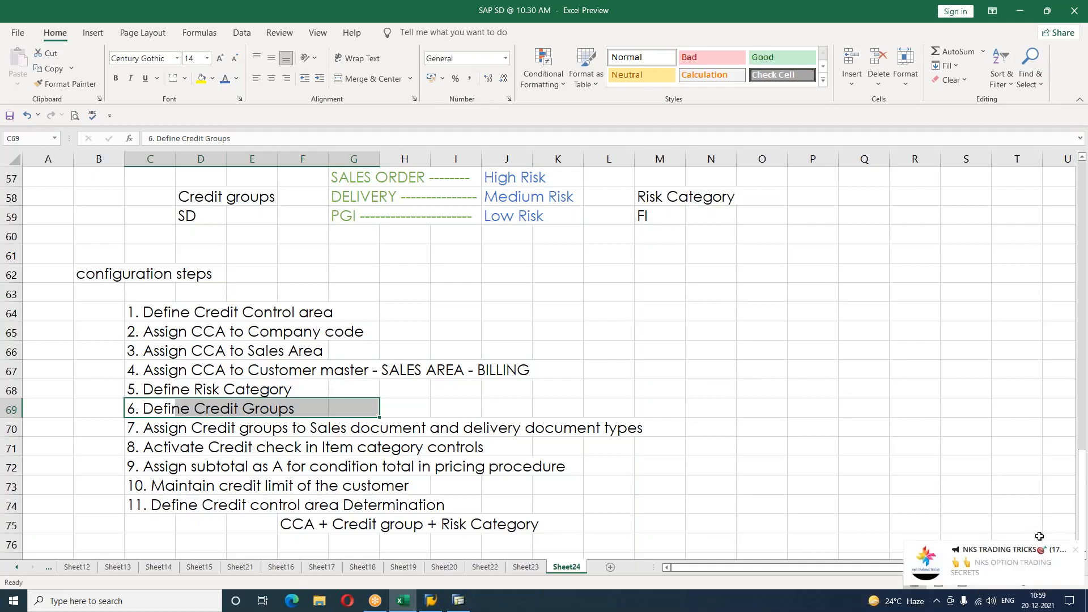
click(1074, 552)
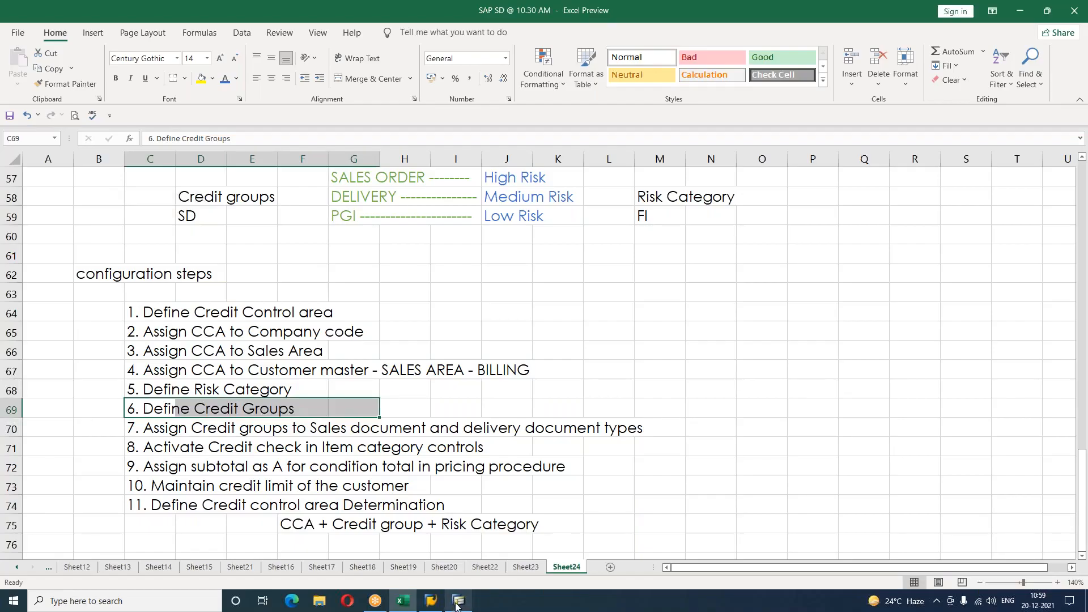
Switch back to SAP, leave the risk categories view, and collapse the Financial Accounting (New) branch of the IMG structure.
click(459, 601)
key(F3)
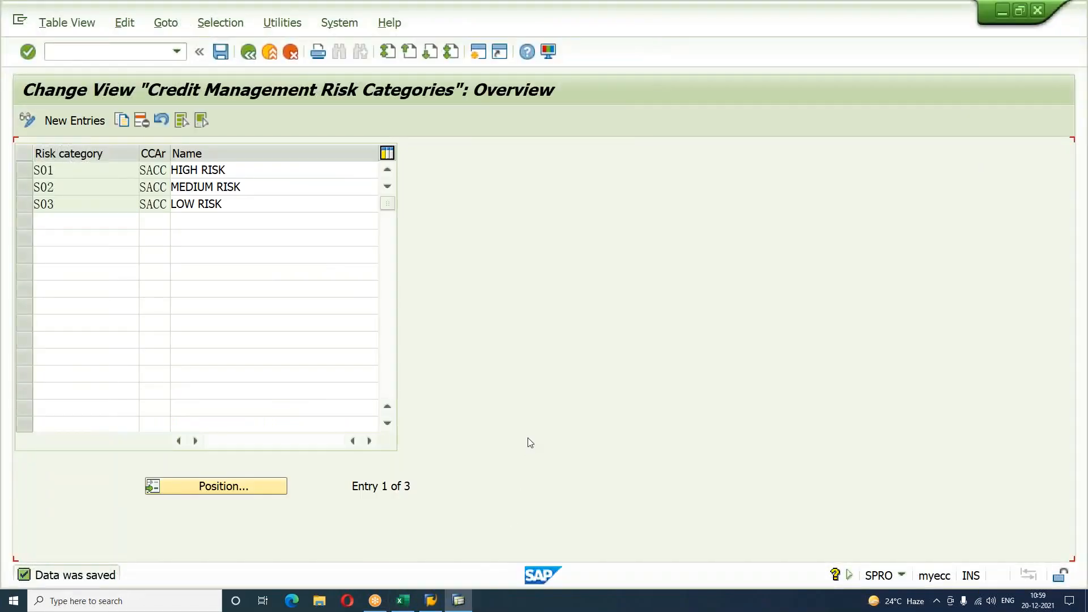
key(F3)
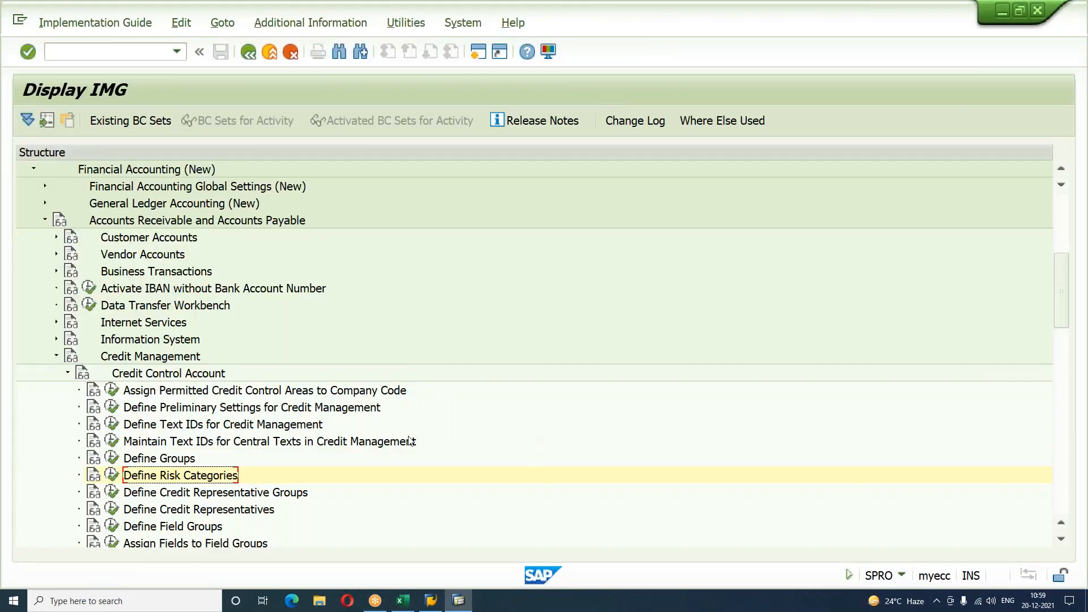
click(56, 356)
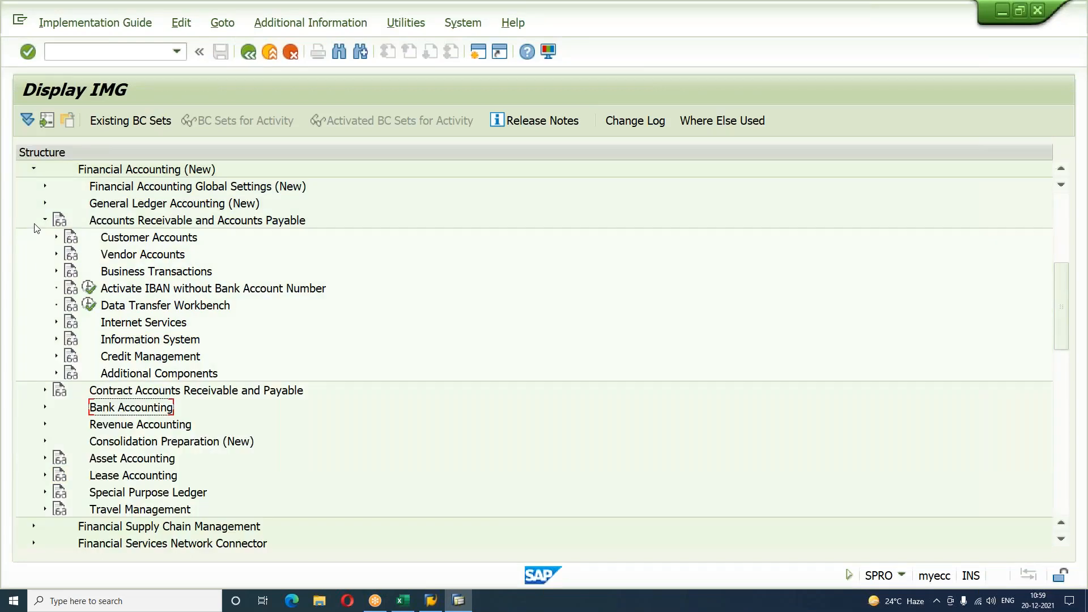
click(45, 221)
click(34, 169)
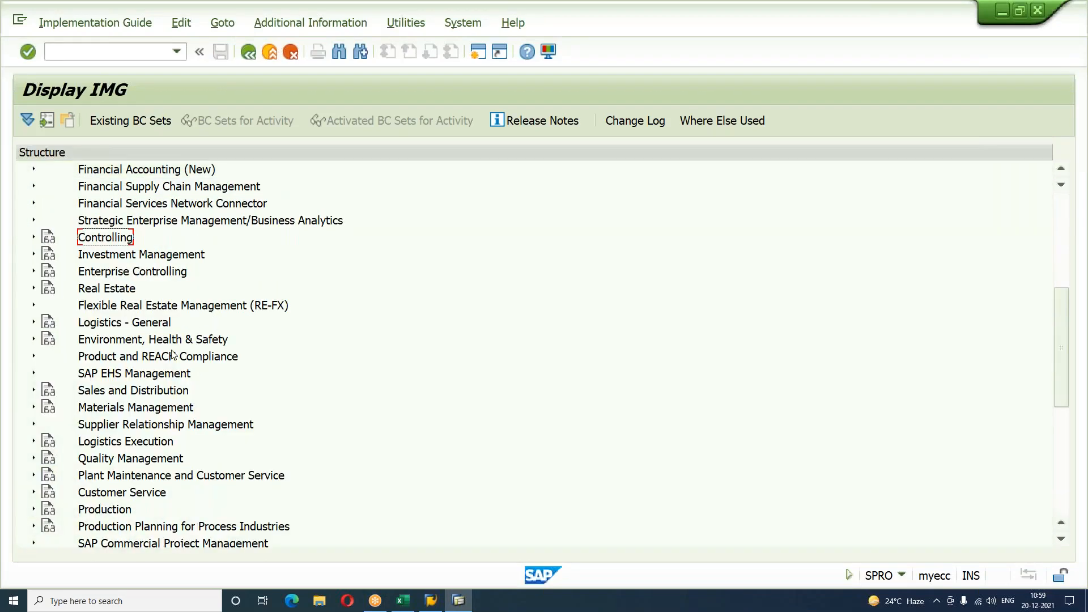
Open the Define Credit Groups activity in the IMG under Sales and Distribution, Basic Functions, Credit Management/Risk Management, Credit Management.
click(33, 390)
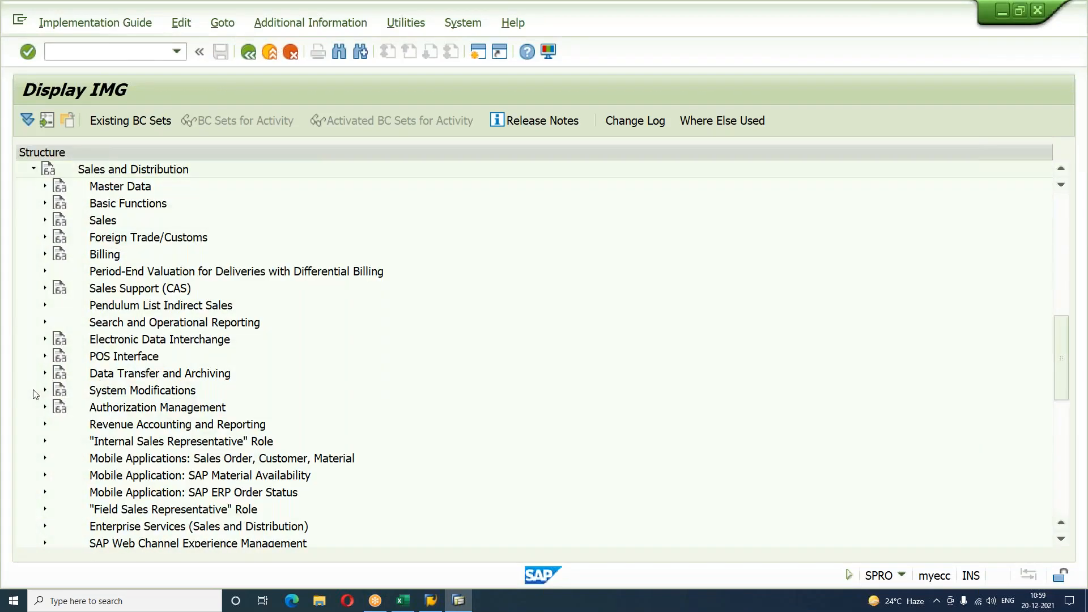
click(45, 203)
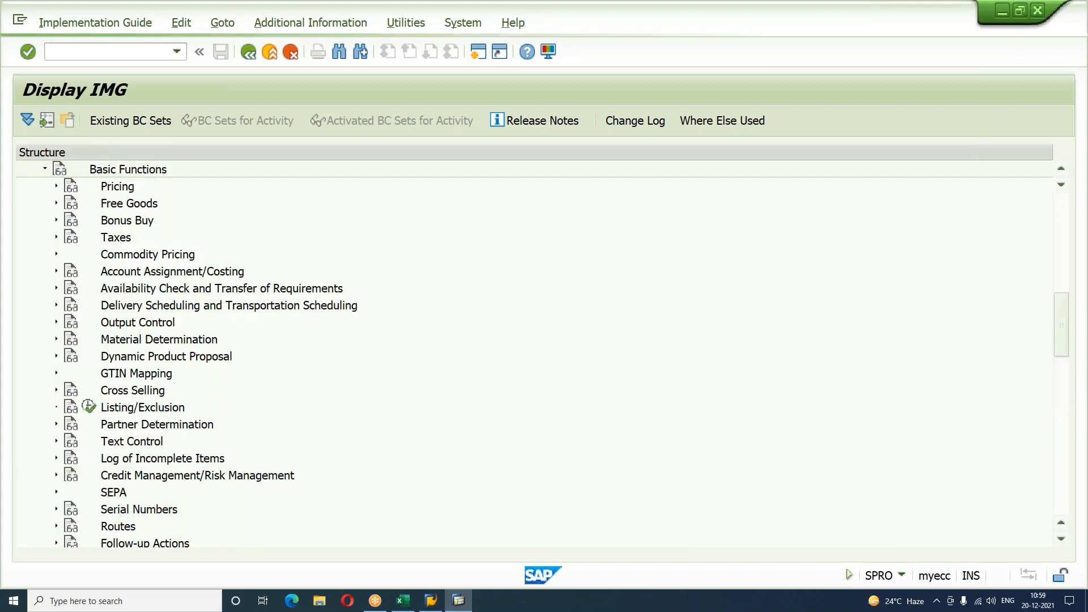
click(134, 475)
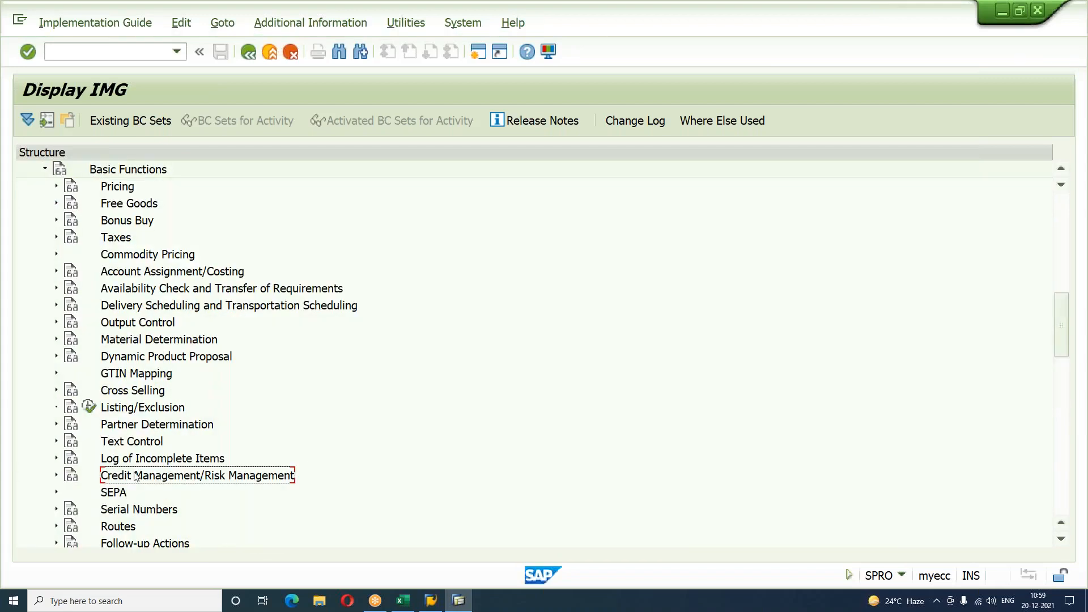
click(56, 476)
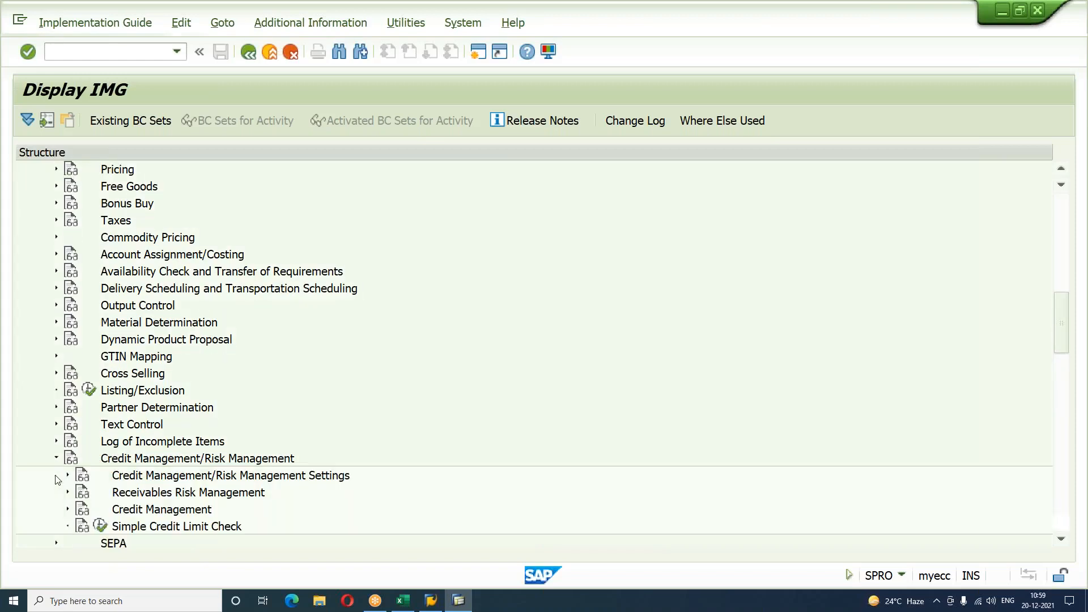
click(176, 512)
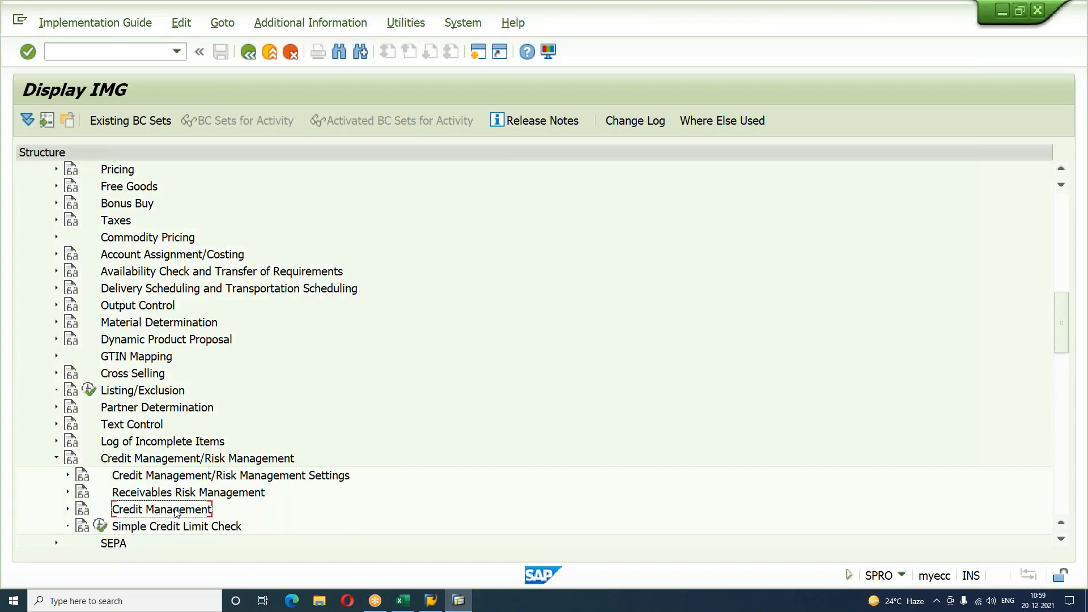
click(67, 509)
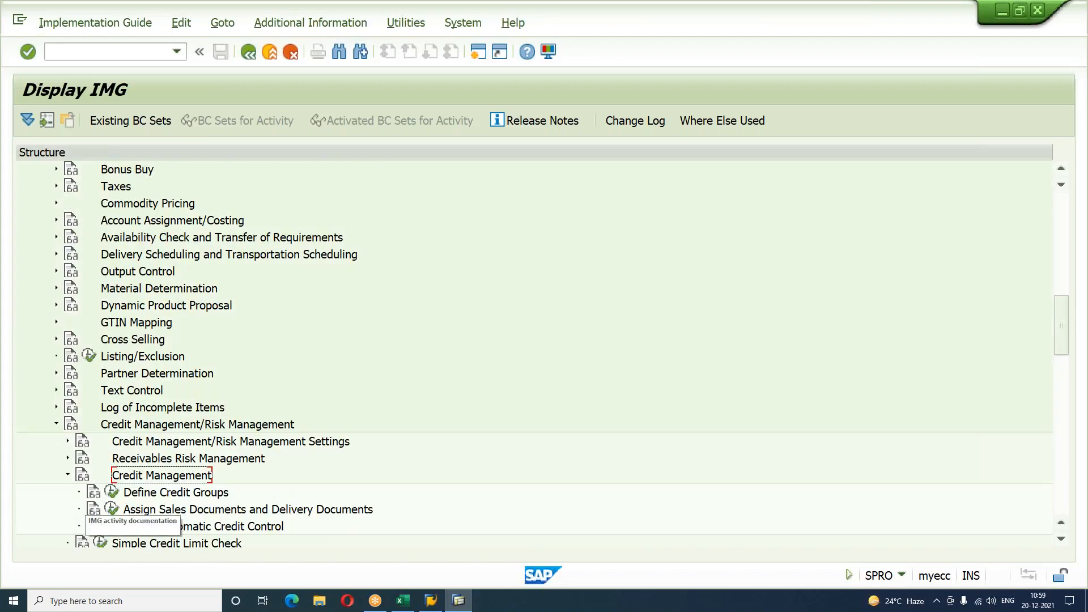
click(180, 497)
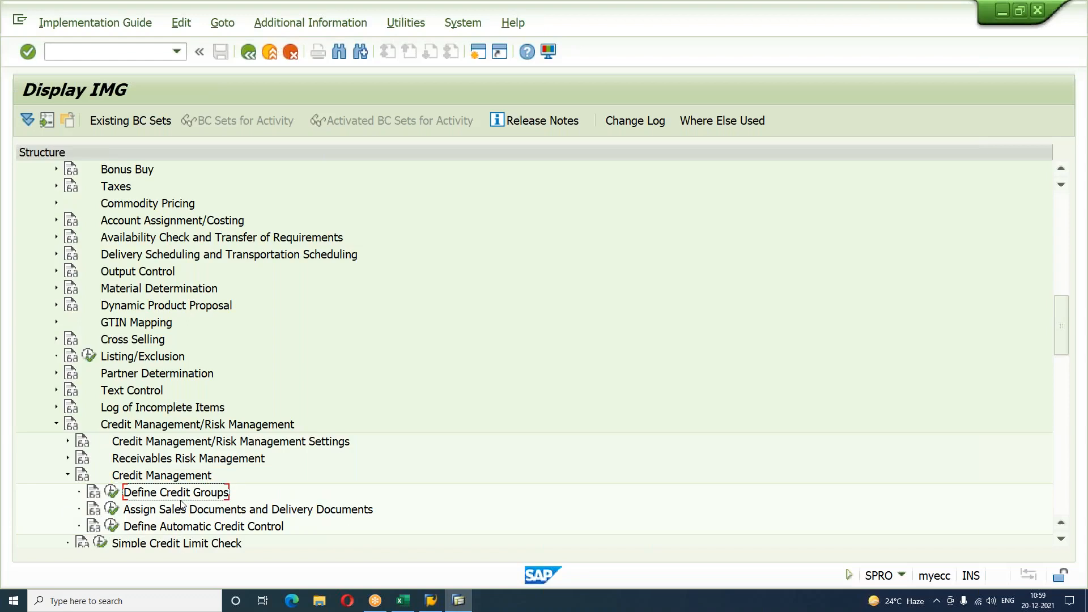
click(111, 493)
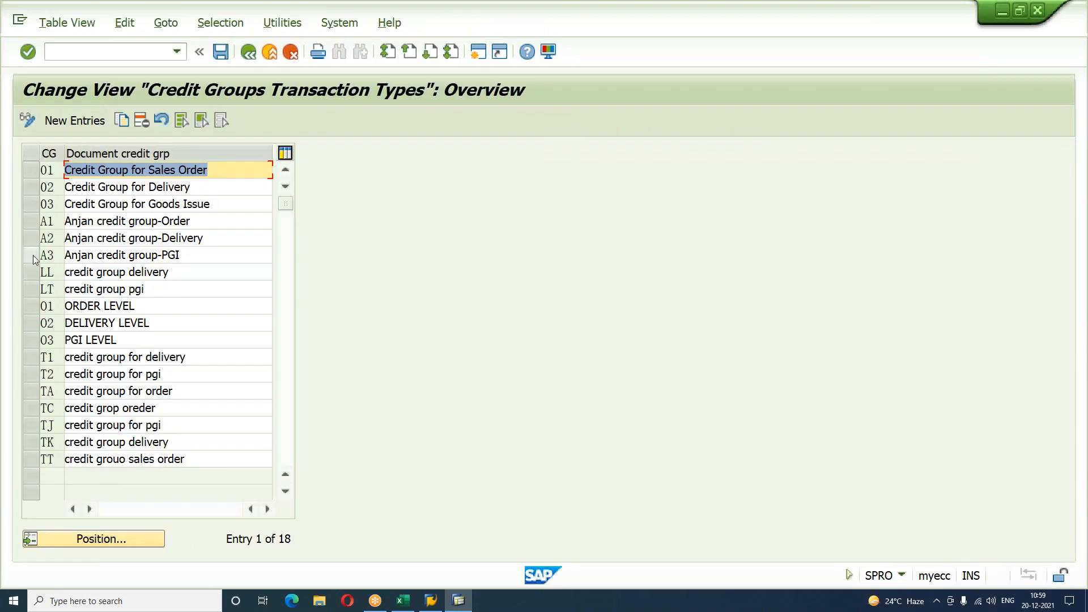
Review the existing credit groups 01, 02 and 03 by marking their rows, and return to the IMG structure.
click(42, 171)
click(35, 184)
click(34, 199)
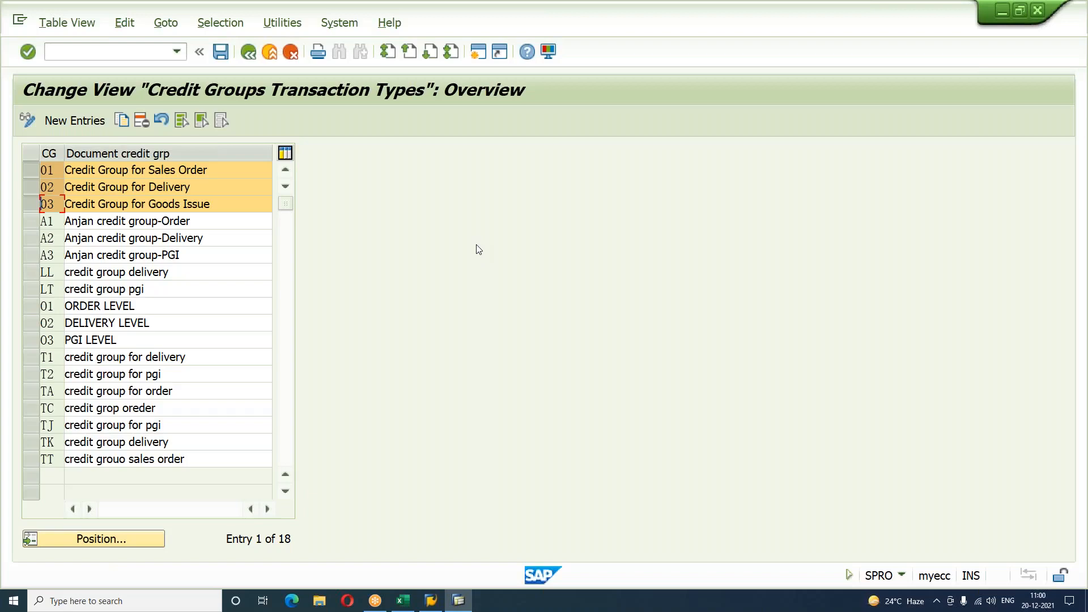
key(F3)
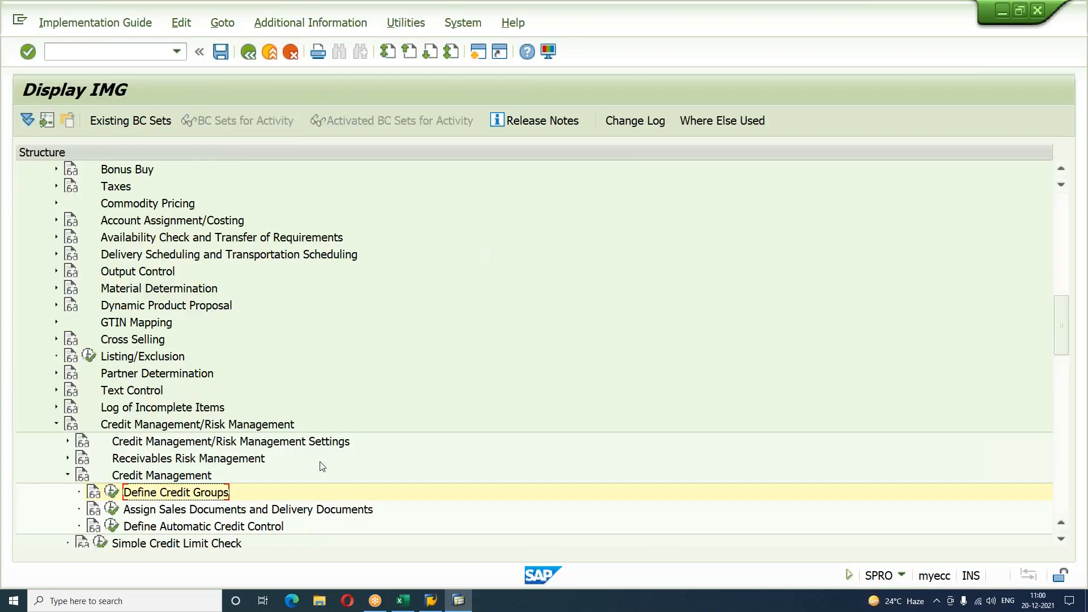
Open the Credit limit check for order types activity under Assign Sales Documents and Delivery Documents in the IMG.
click(322, 509)
scroll(461, 410, down, 2)
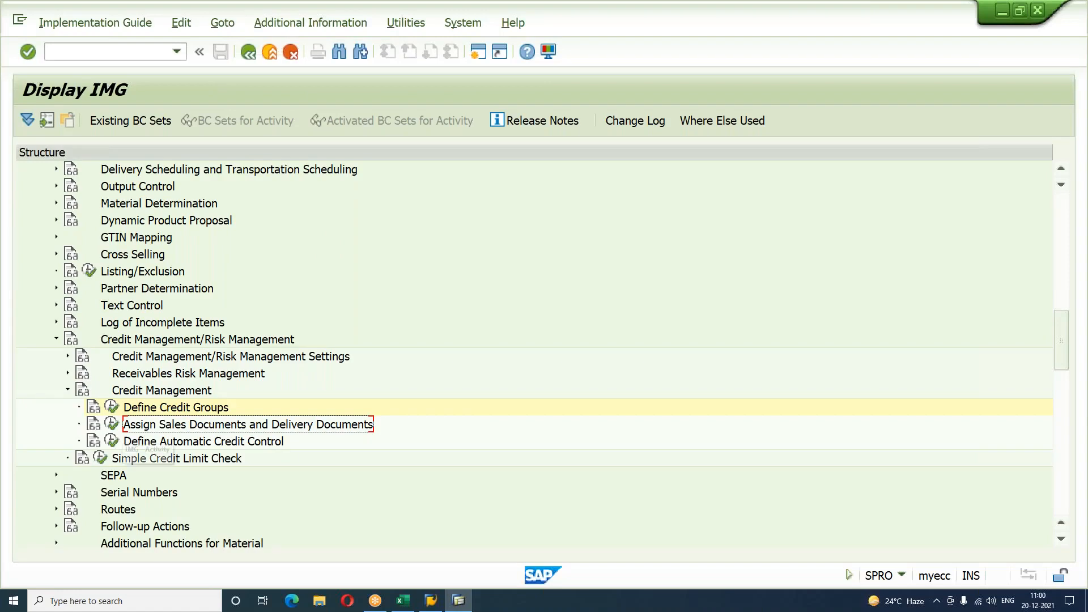
click(112, 423)
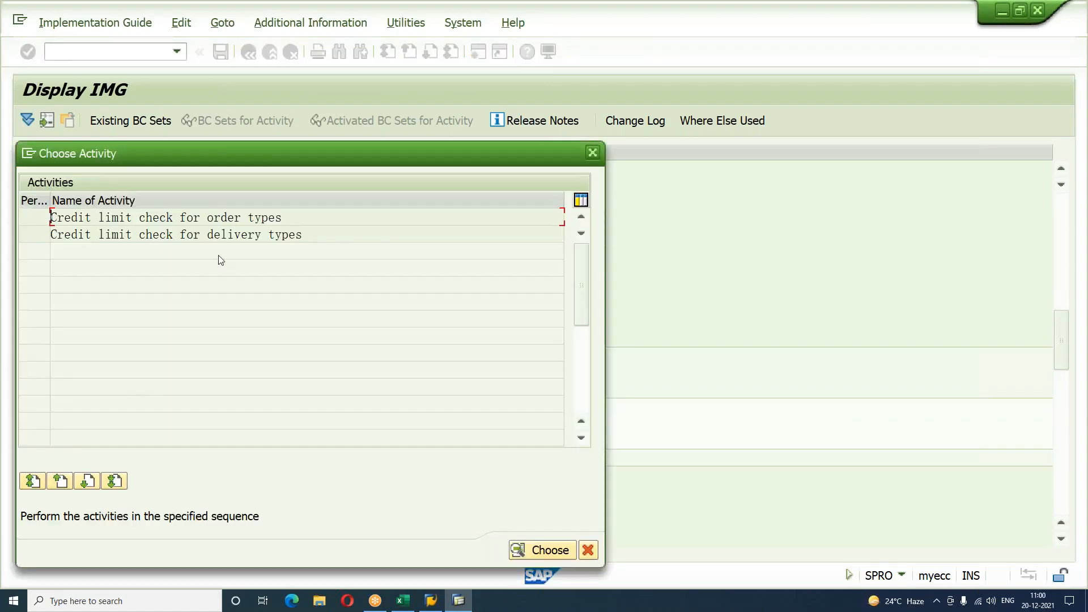
drag(248, 229, 35, 241)
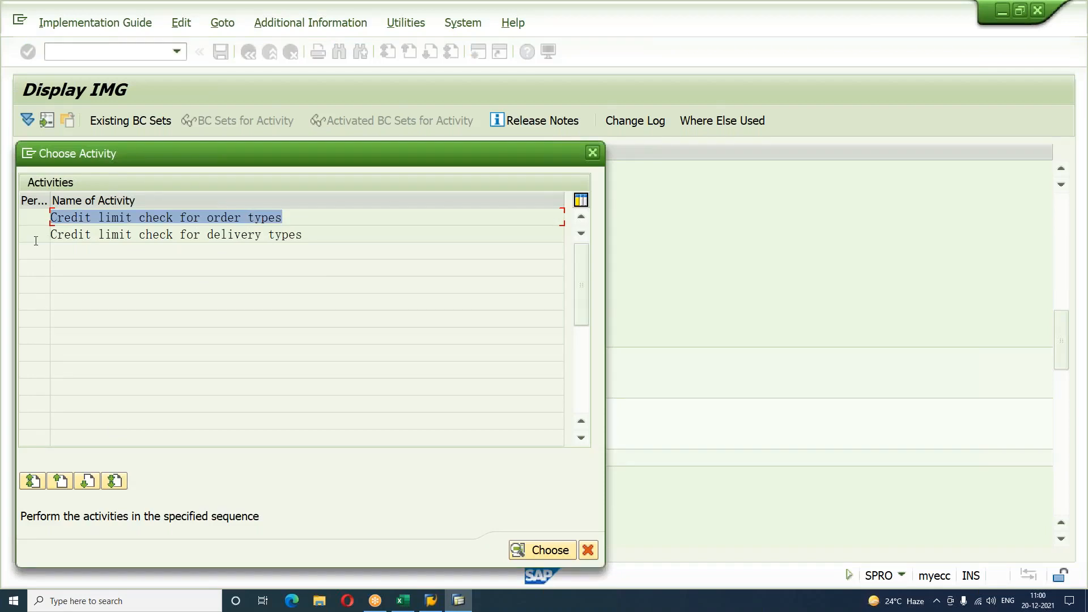
double_click(276, 220)
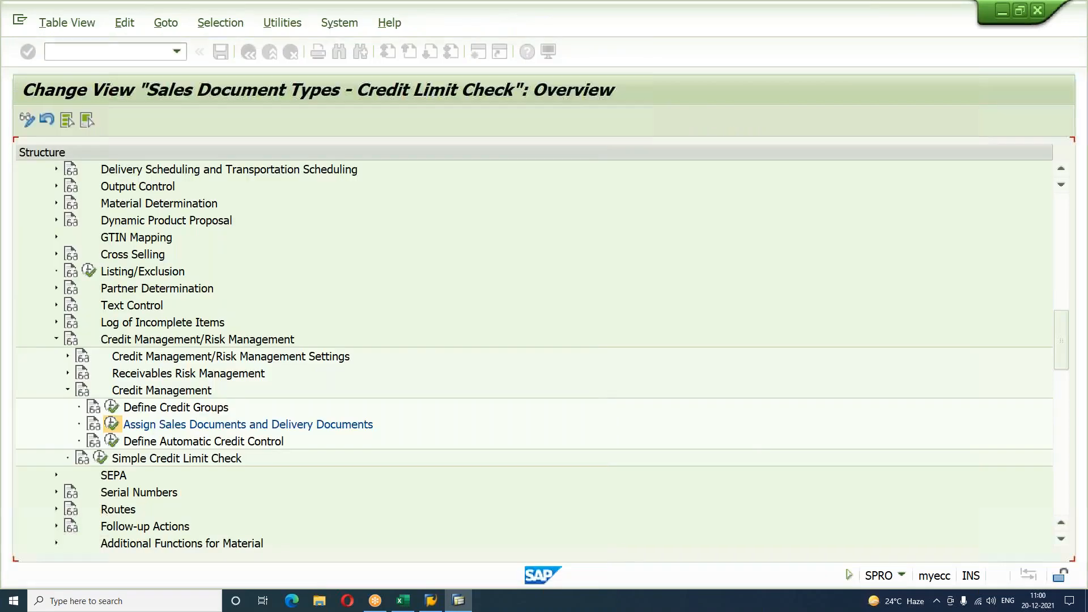
Go to sales document type YAOR and set its check credit to D, Credit management: Automatic credit control.
click(125, 537)
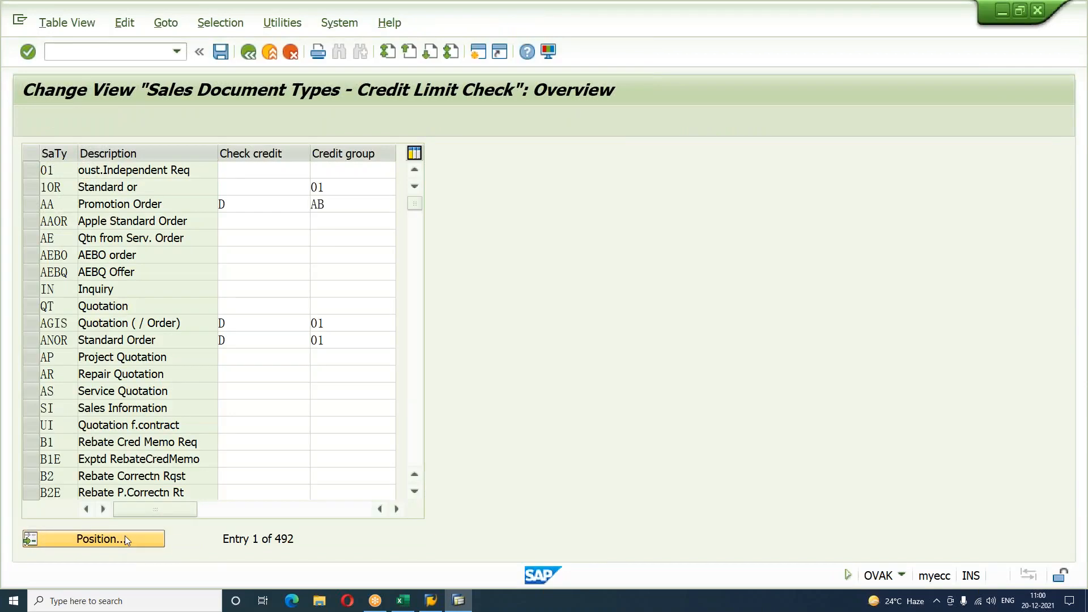
text(YAOR)
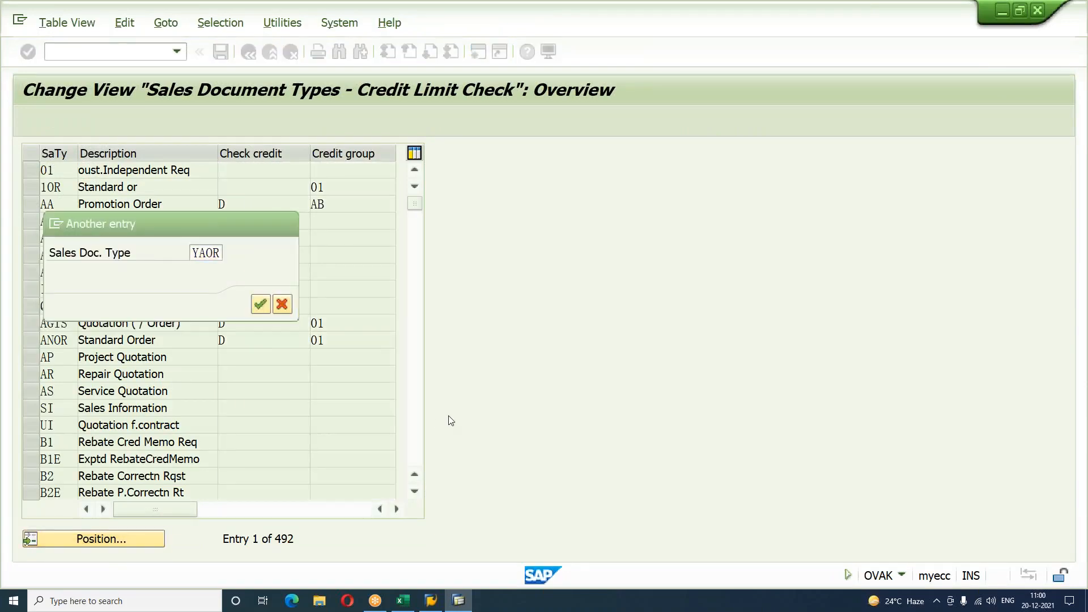
key(Return)
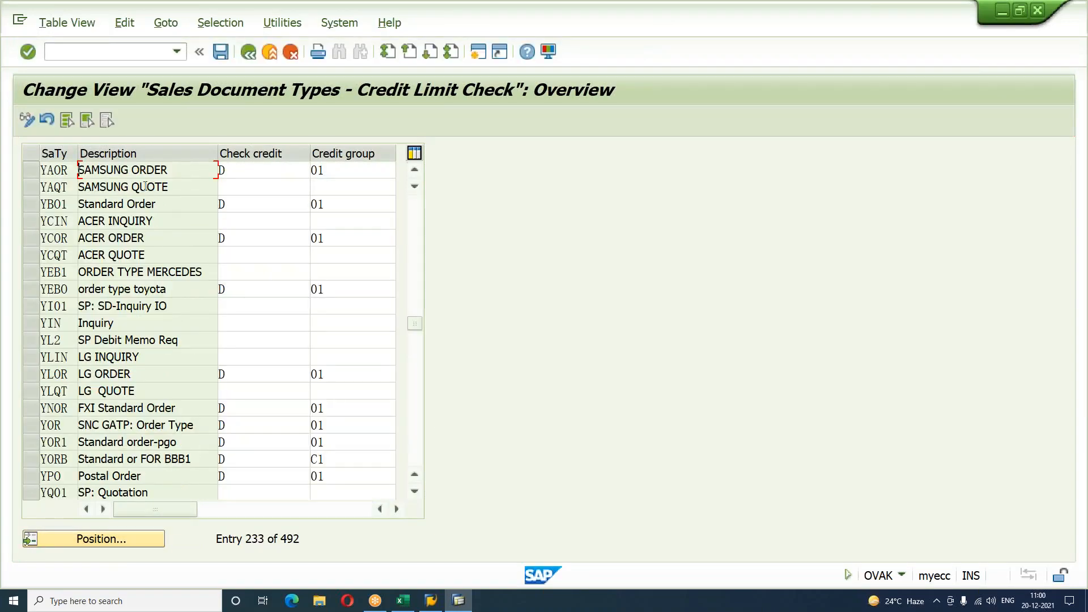
key(Tab)
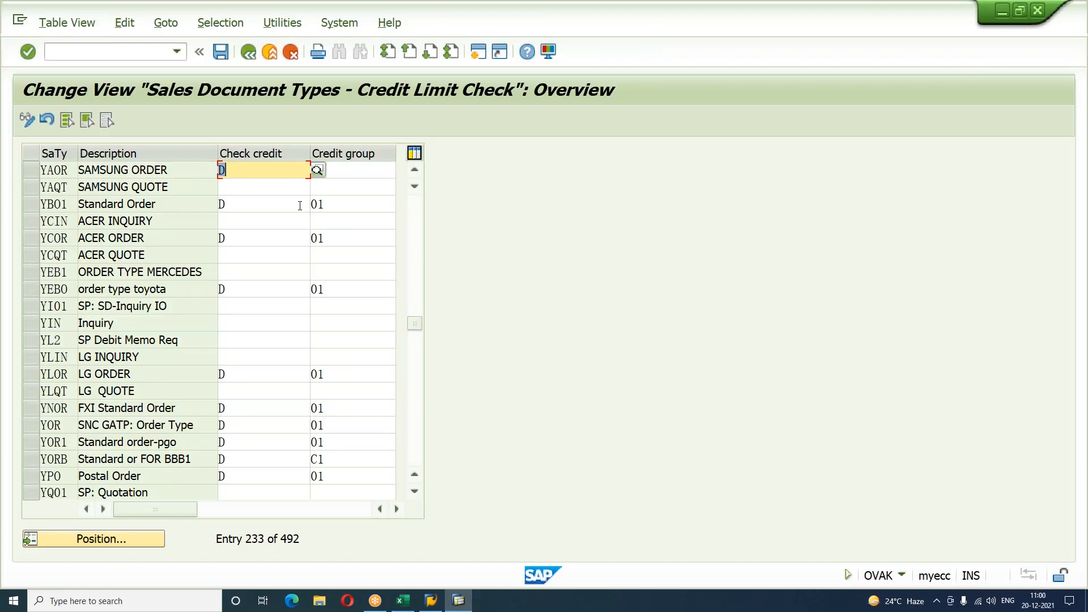
key(F4)
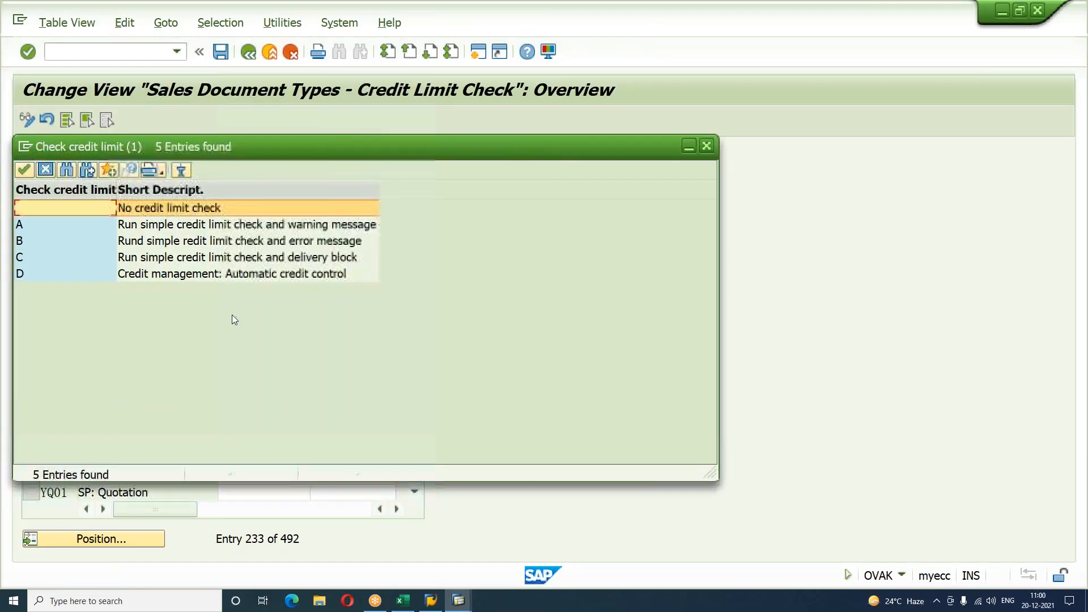
click(253, 278)
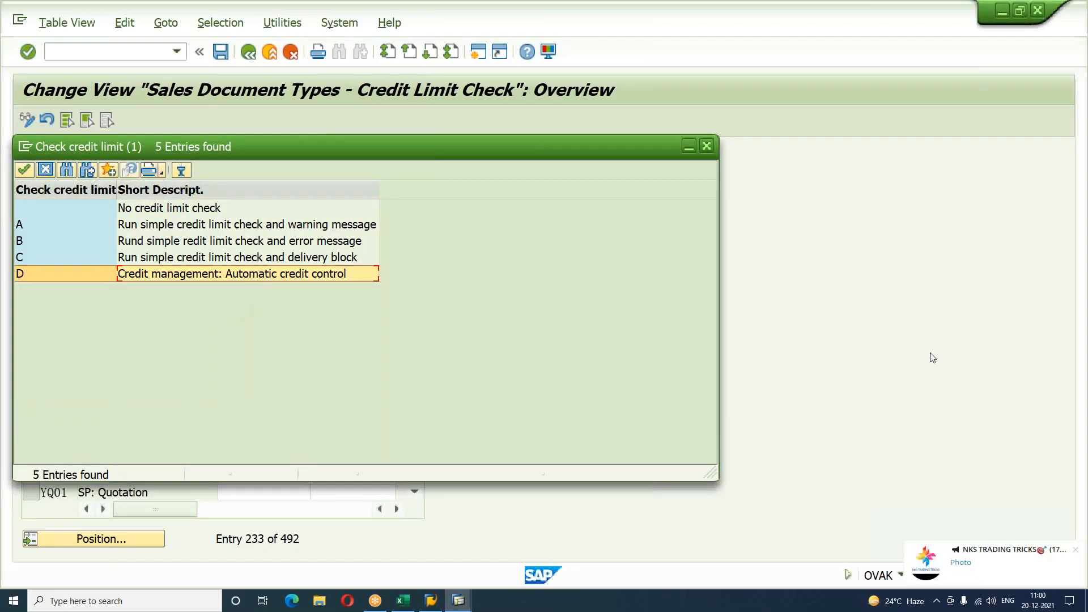
double_click(248, 277)
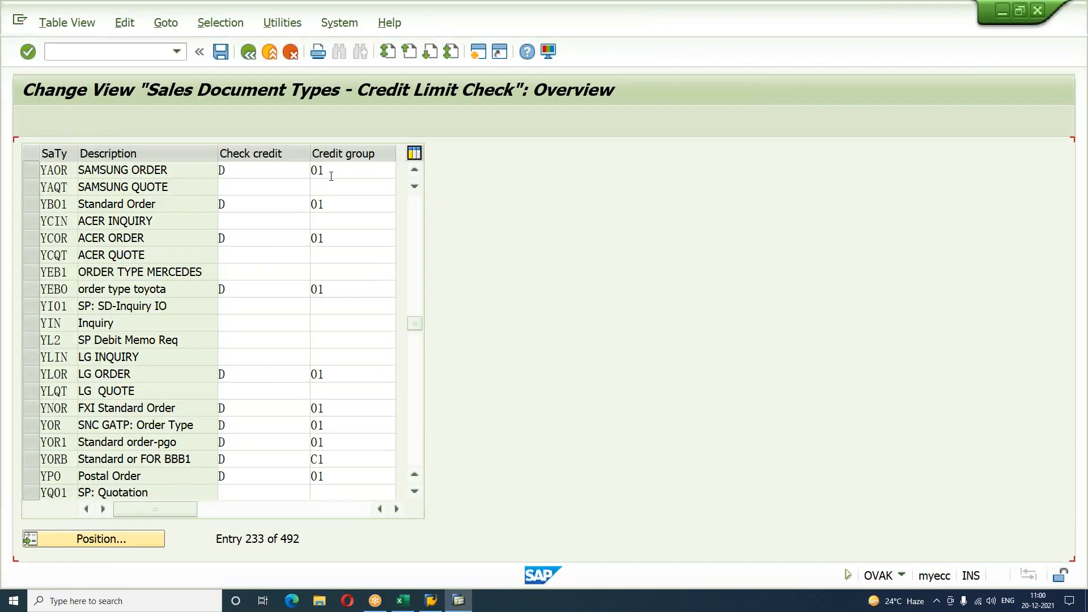
Set the credit group of sales document type YAOR to 01, Credit Group for Sales Order.
click(343, 166)
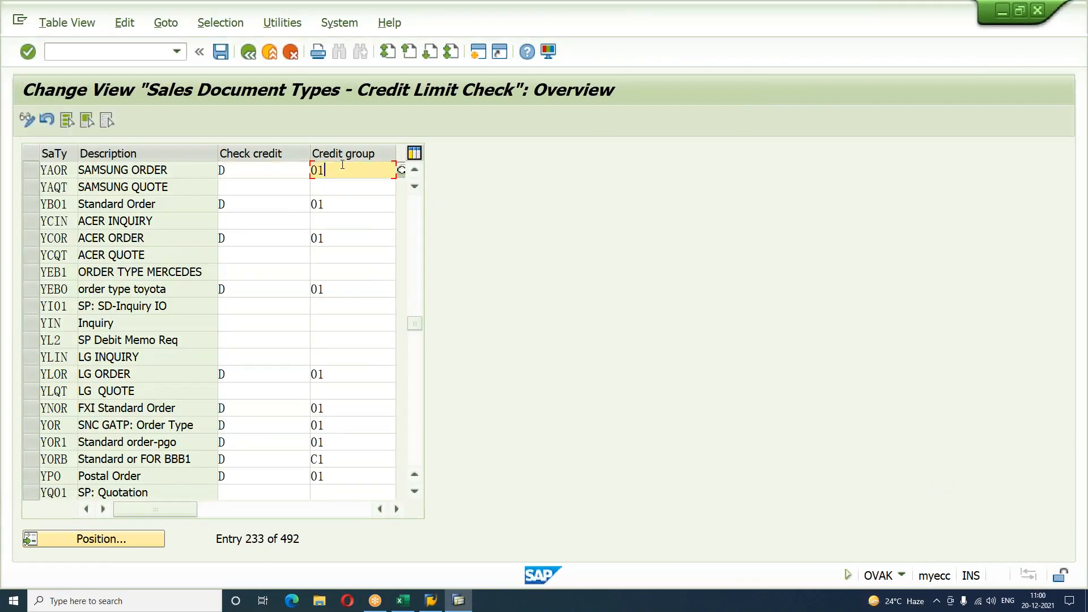
key(F4)
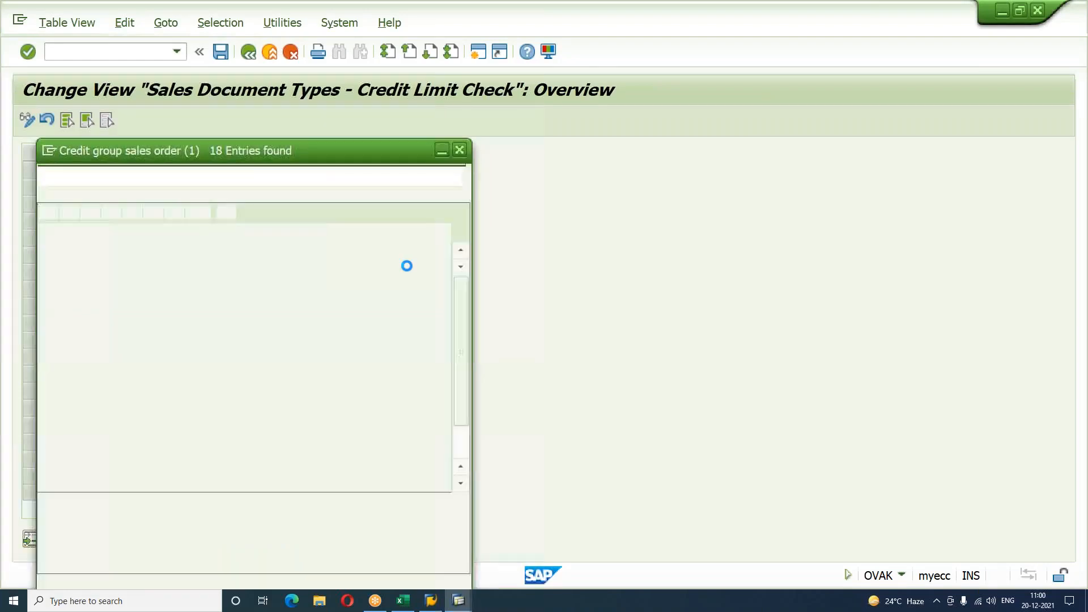
click(124, 256)
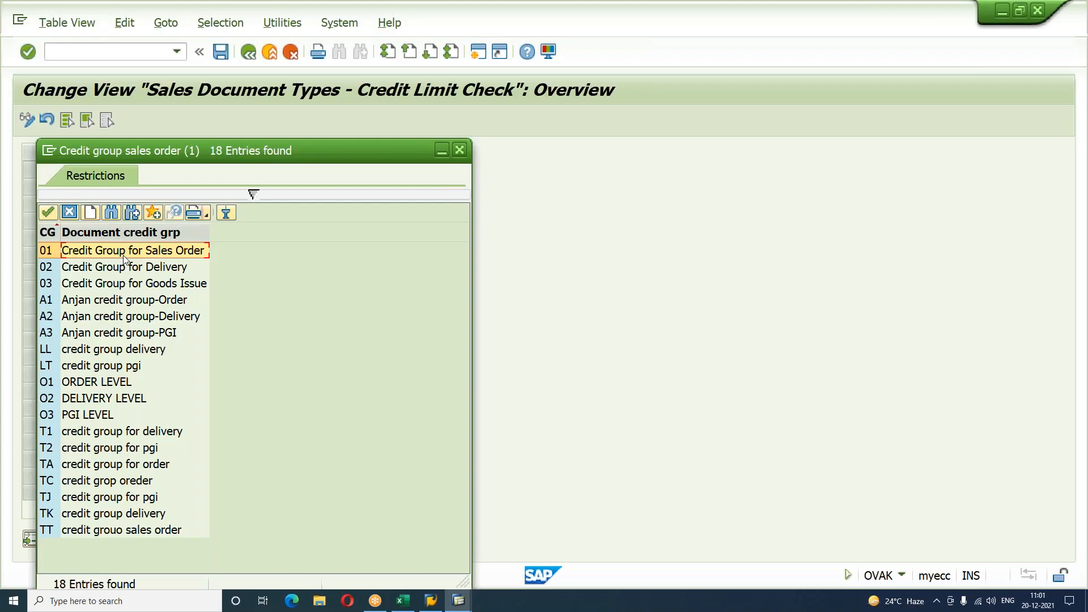
double_click(125, 252)
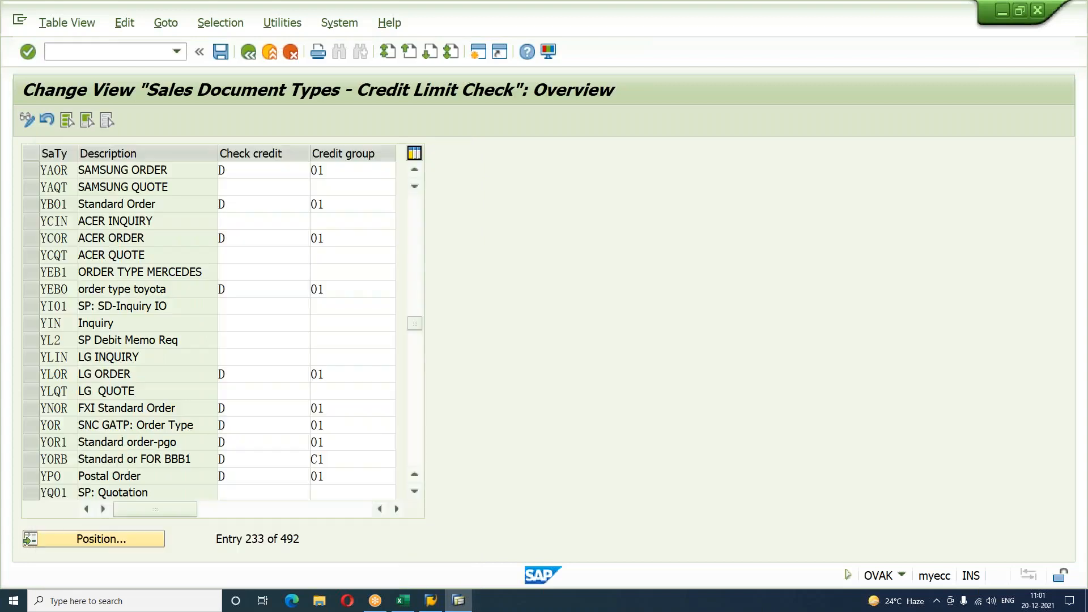
Leave the sales document types view, saving the changes to the CREDIT MANAGEMENT customizing request.
key(F3)
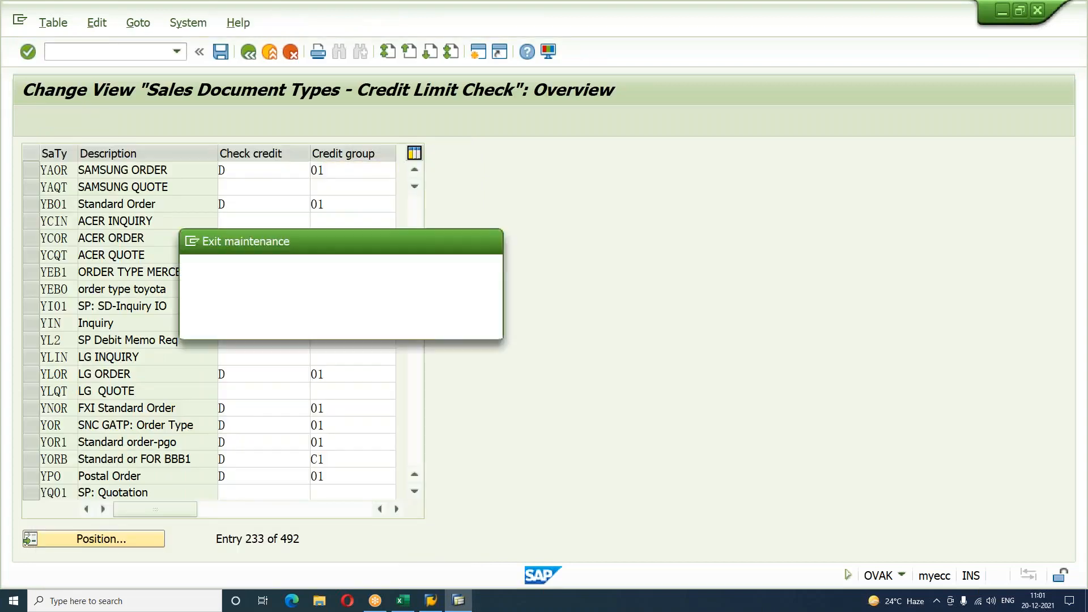
click(267, 319)
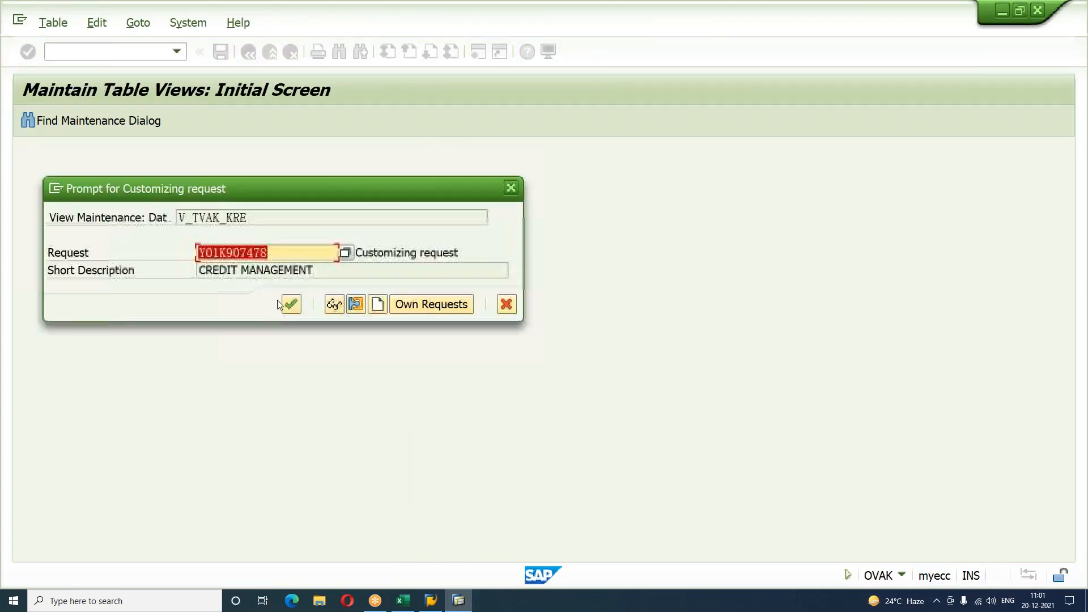
click(298, 308)
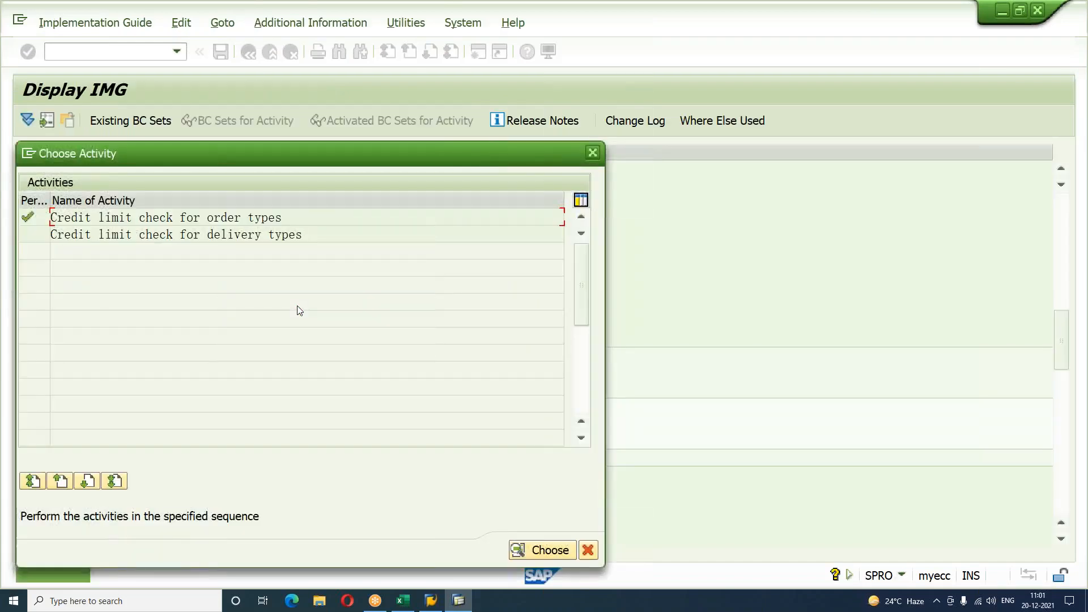
Open the Credit limit check for delivery types activity and go to delivery type LF.
drag(291, 231, 99, 247)
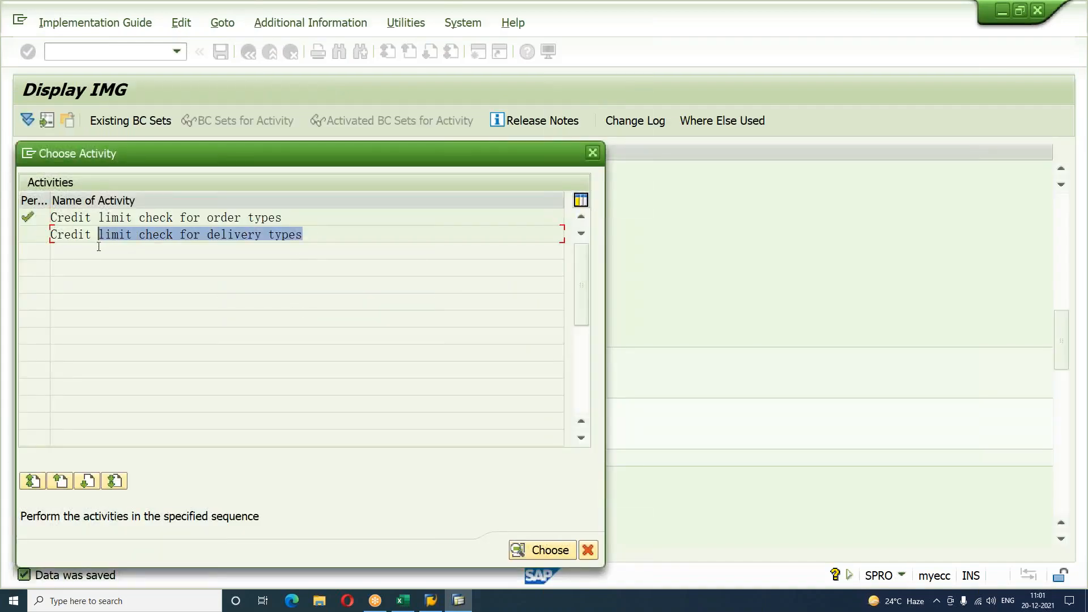
double_click(74, 234)
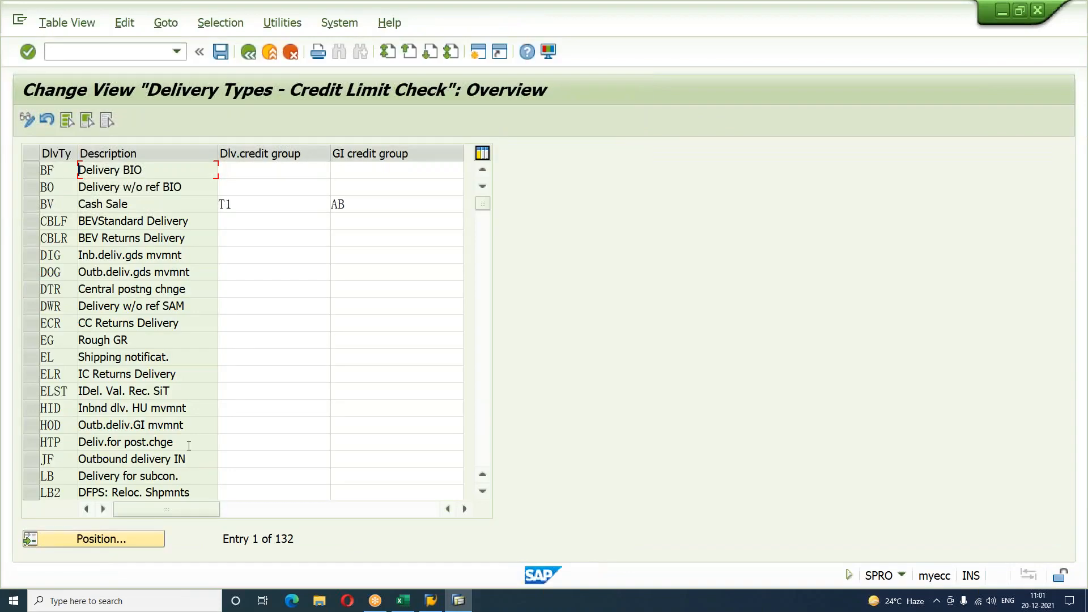
click(145, 537)
text(LF)
key(Return)
Set delivery type LF's delivery credit group to 02, Credit Group for Delivery, and its GI credit group to 03.
click(299, 169)
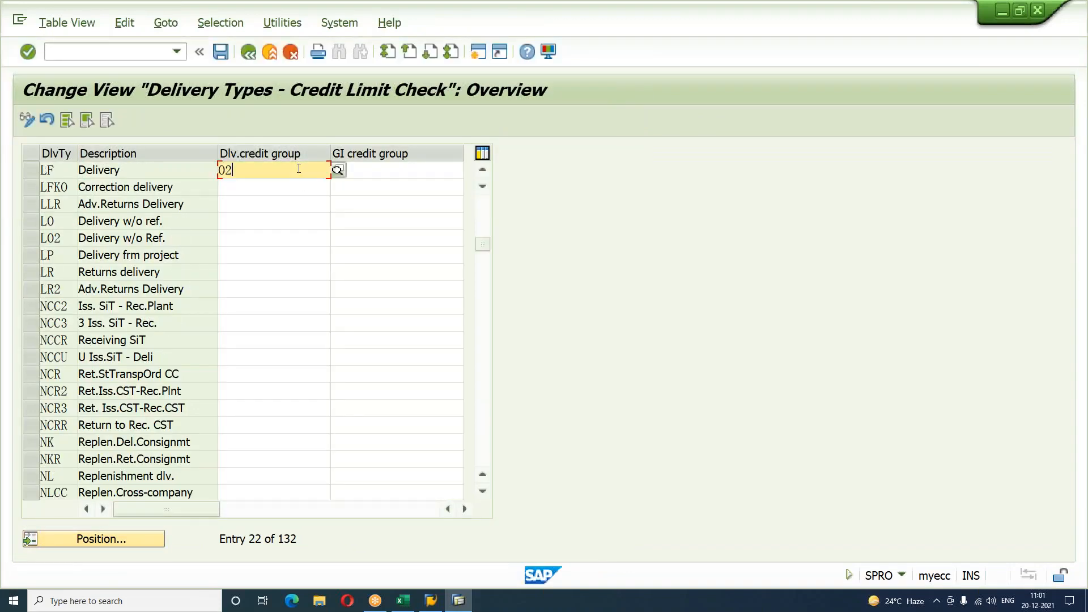
click(422, 173)
text(03)
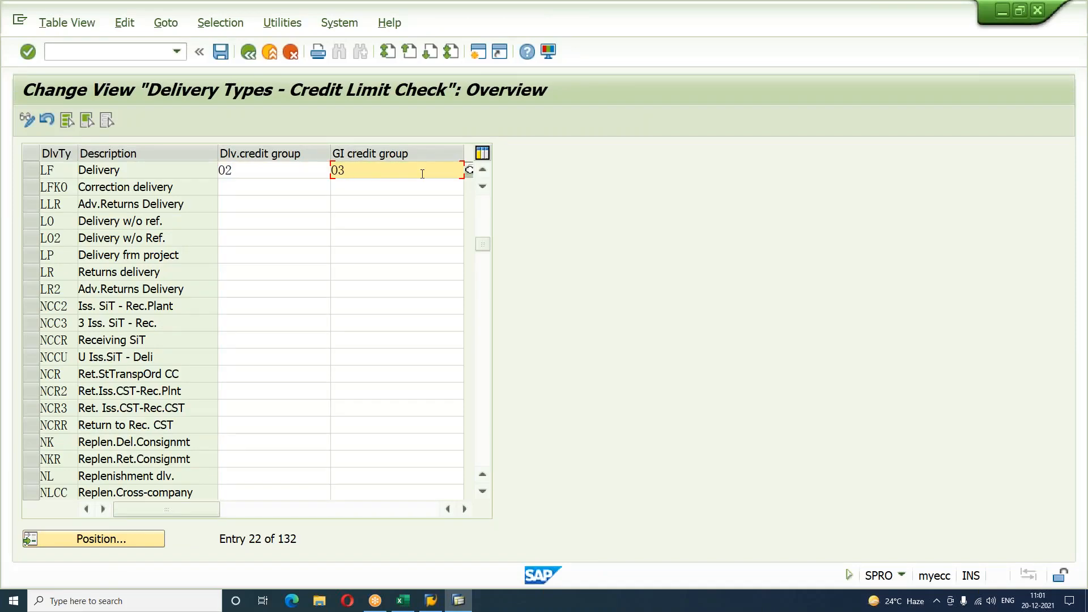
click(246, 173)
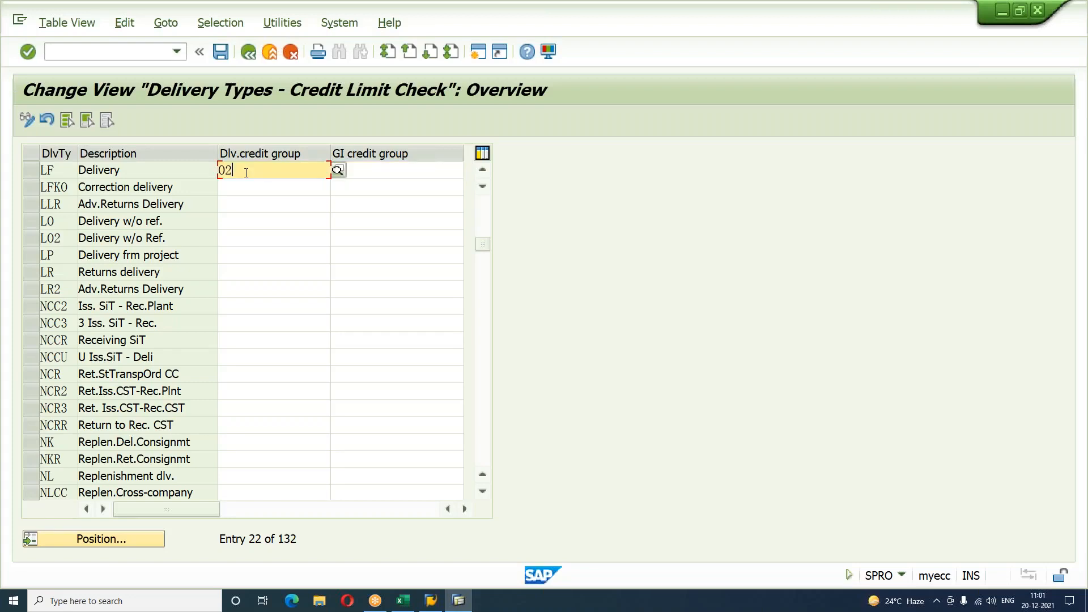
key(Return)
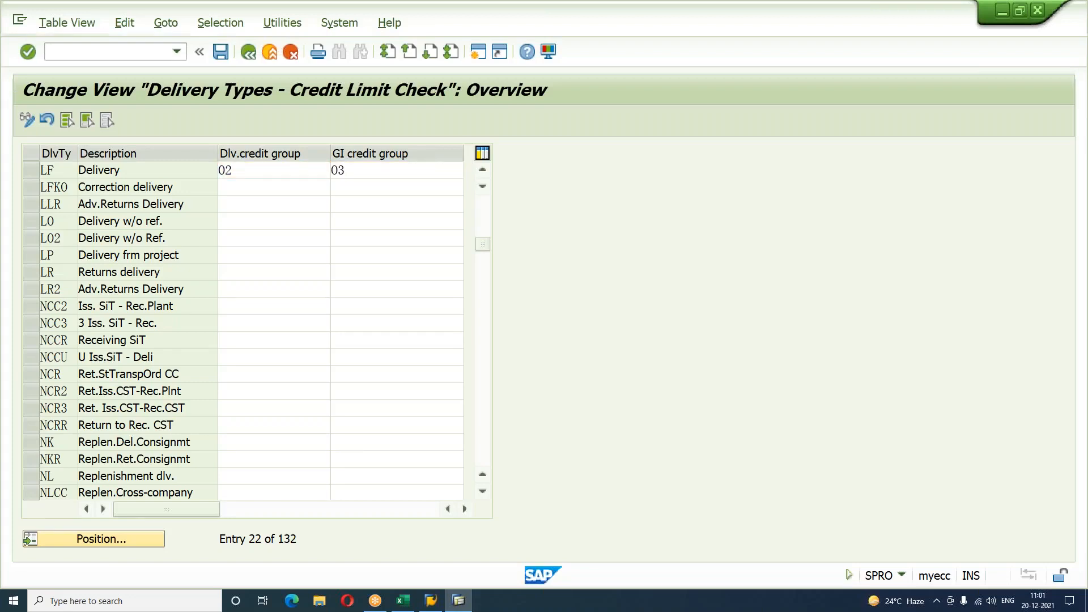
key(F4)
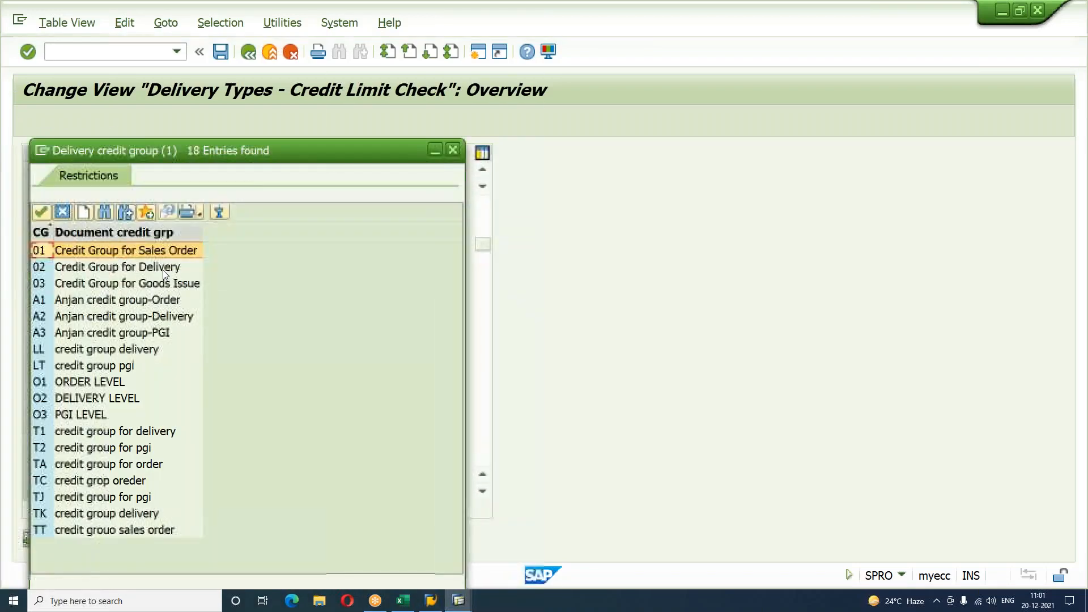
click(165, 274)
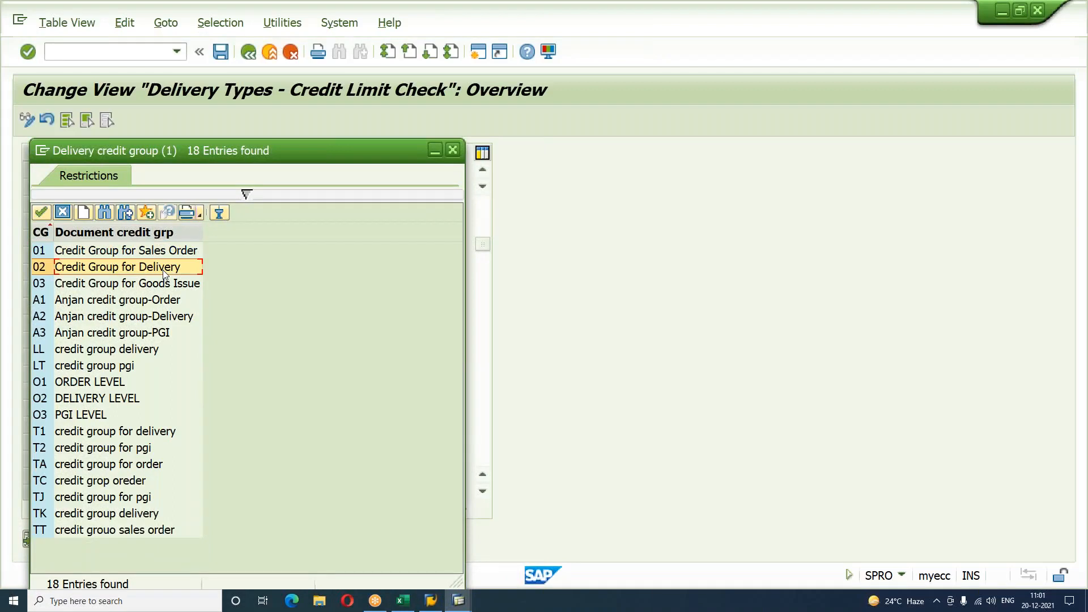
double_click(164, 273)
Choose 03, Credit Group for Goods Issue, as LF's GI credit group and save the changes to the customizing request.
click(389, 168)
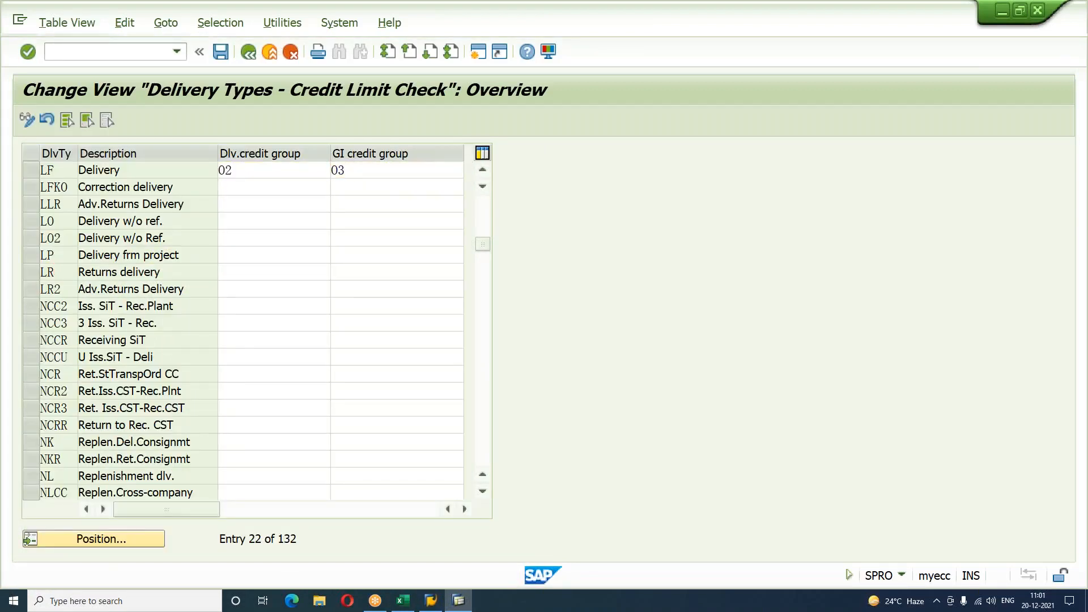
key(F4)
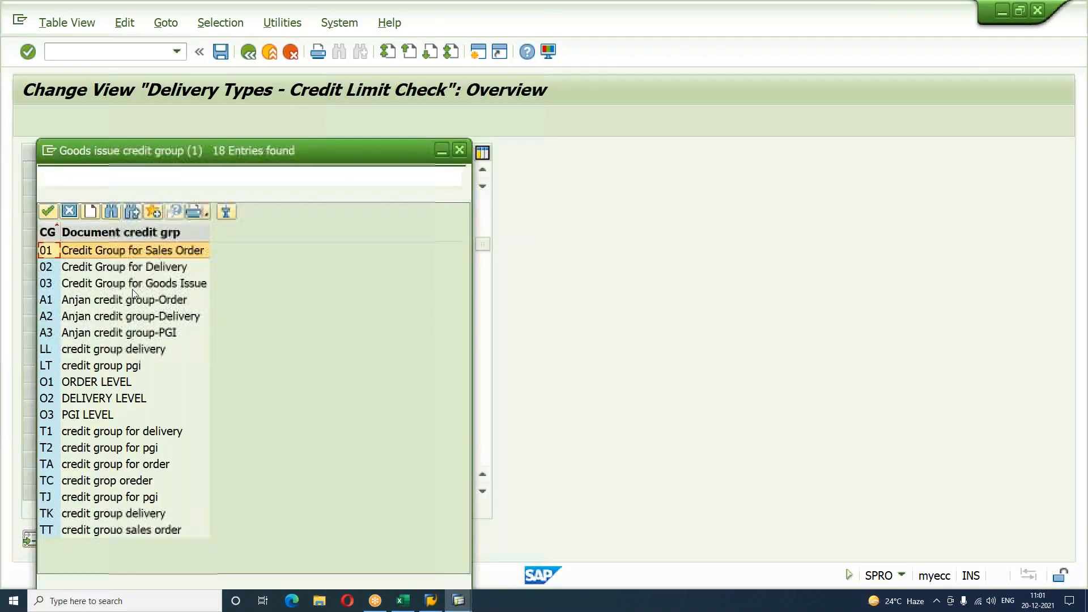
click(132, 288)
double_click(133, 285)
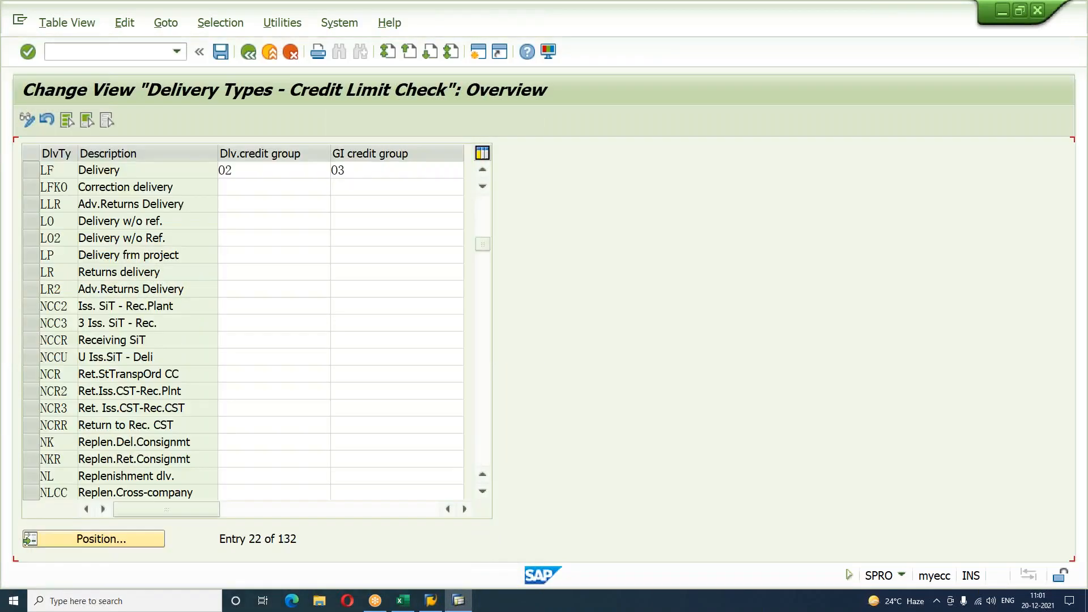
key(ctrl+s)
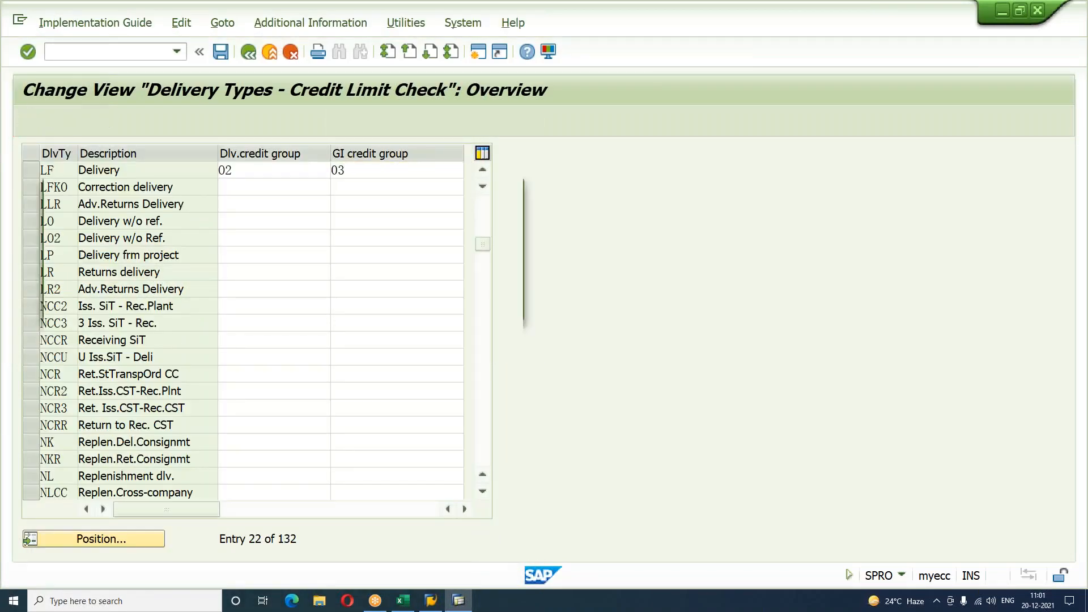
key(Return)
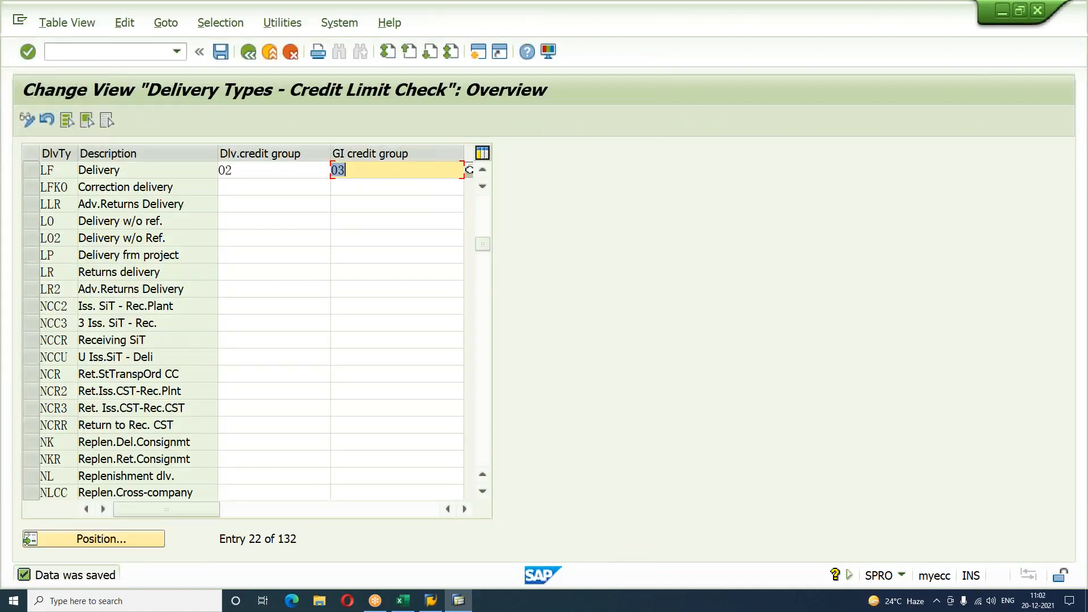
Switch to the Excel notes and mark configuration steps 6 and 7, followed by step 8, Activate Credit check in Item category controls.
click(402, 601)
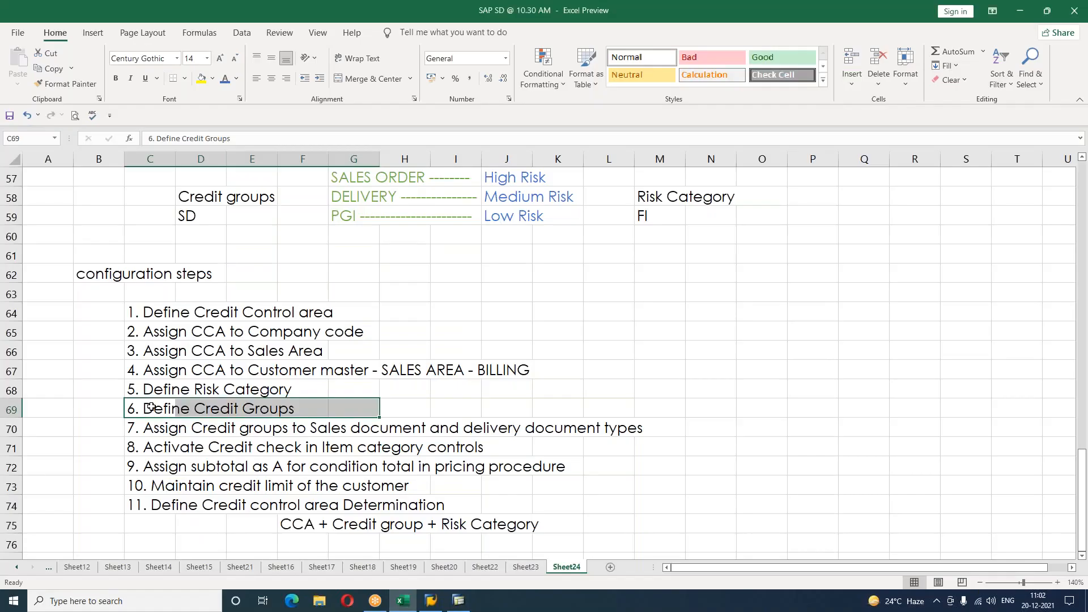
drag(144, 409, 662, 426)
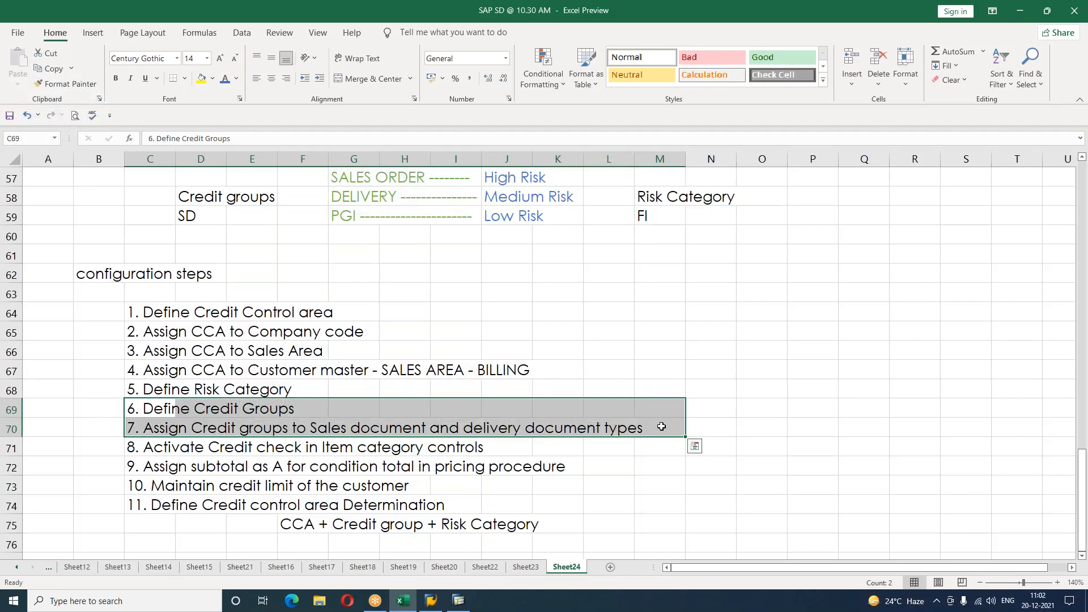
drag(148, 450, 481, 449)
Note "T CODE : VOV7" in cell N71 beside configuration step 8, Activate Credit check in Item category controls.
click(710, 448)
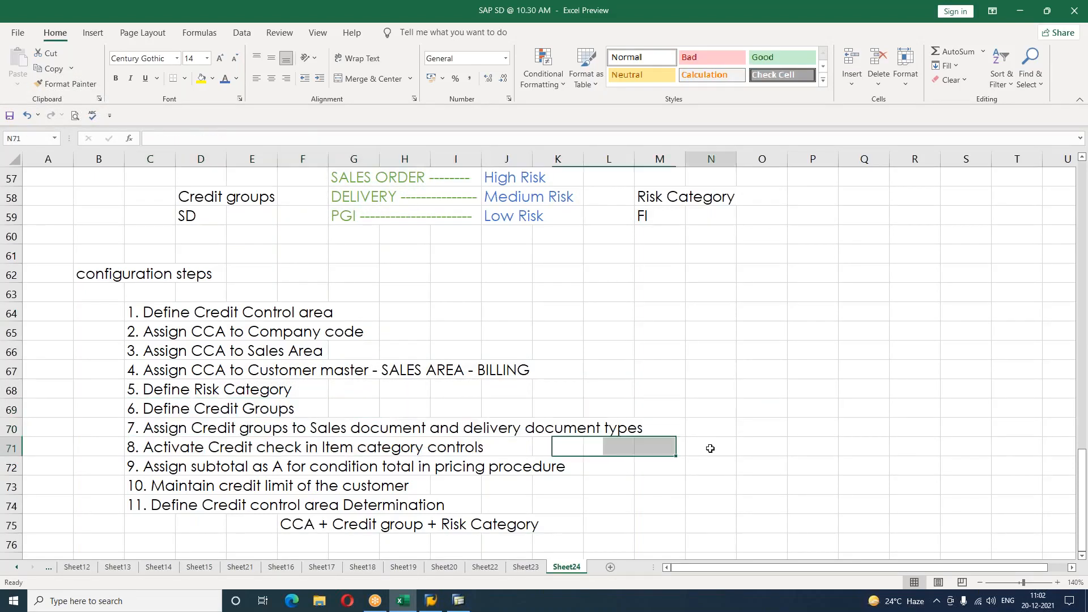
text(T CODE)
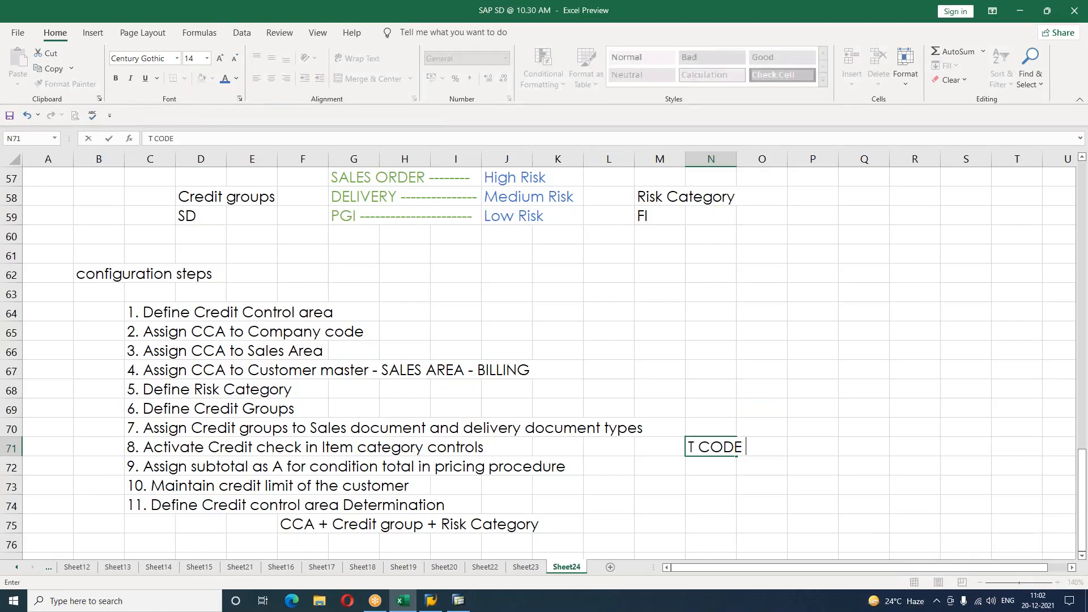
text( : VOV7)
key(Return)
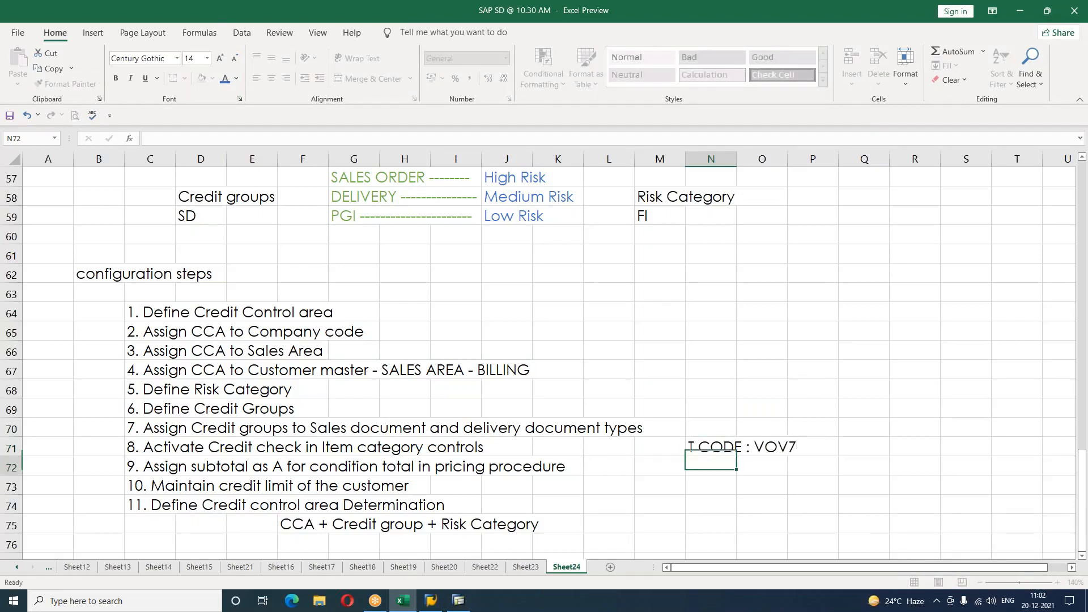
click(691, 446)
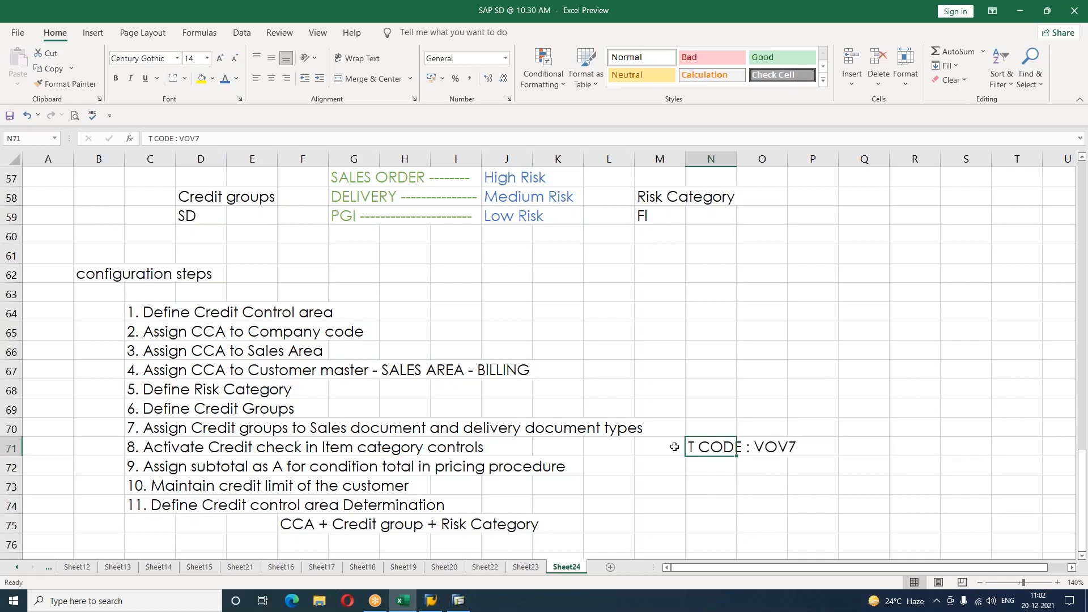
Switch to SAP and open transaction VOV7 to maintain item categories.
key(alt+Tab)
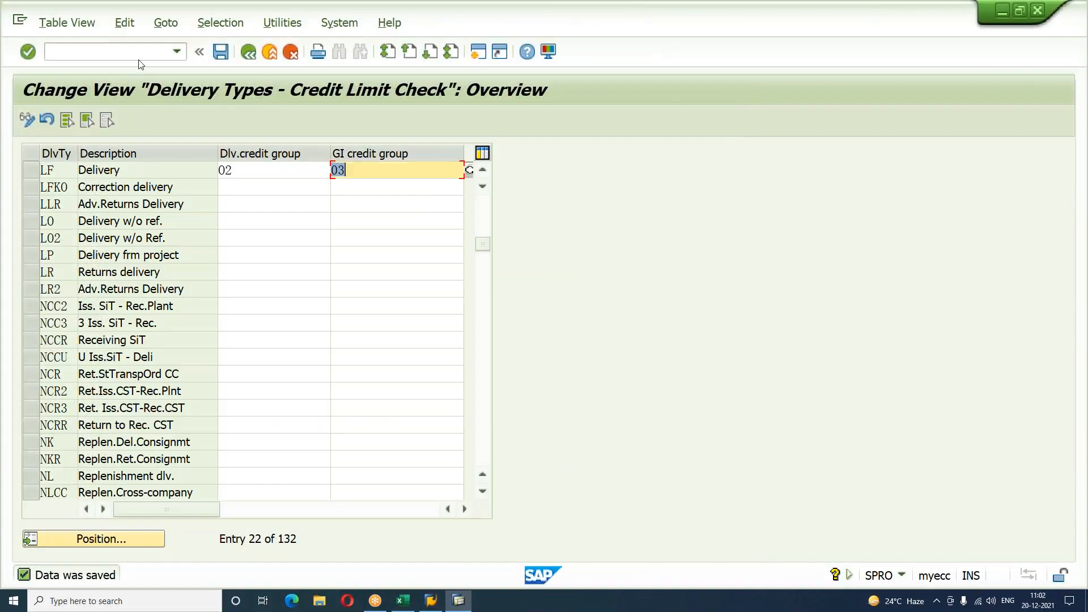
click(139, 53)
text(/0)
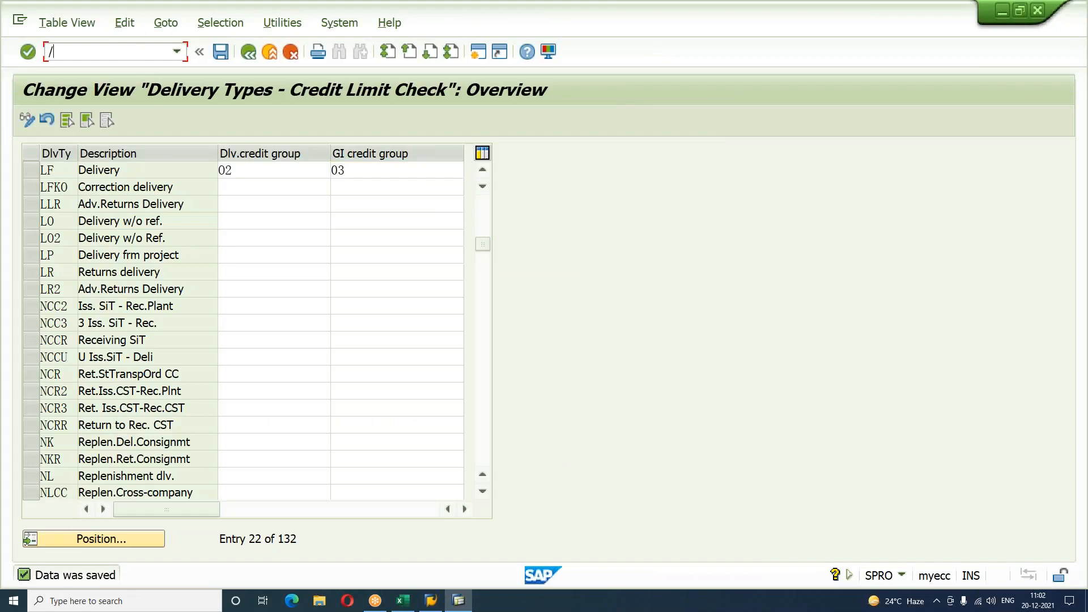
text(VOV7)
key(Return)
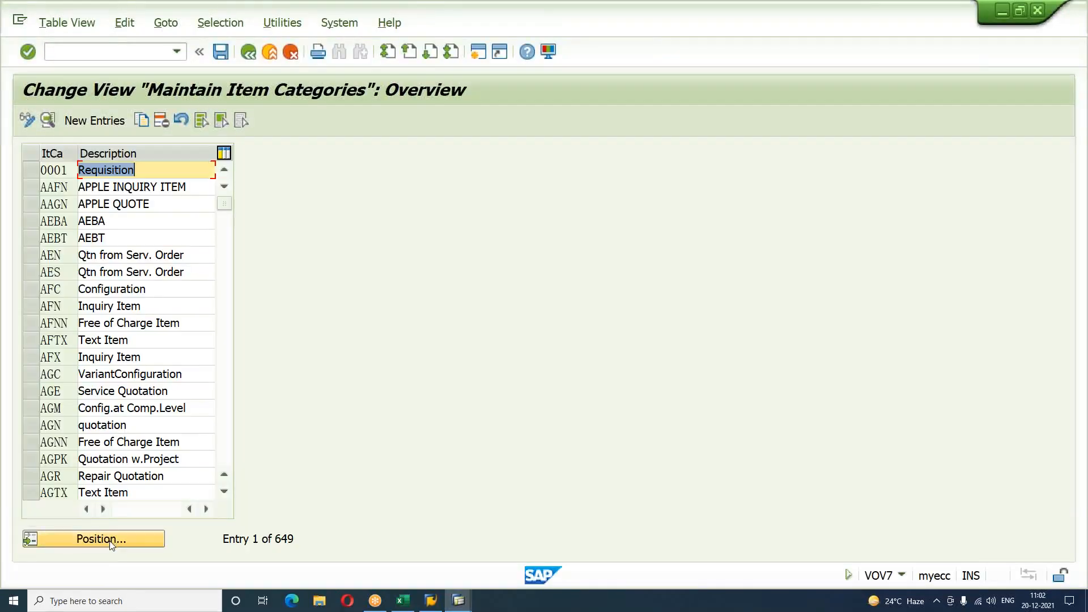
Go to item category YSAN and open its details.
click(112, 543)
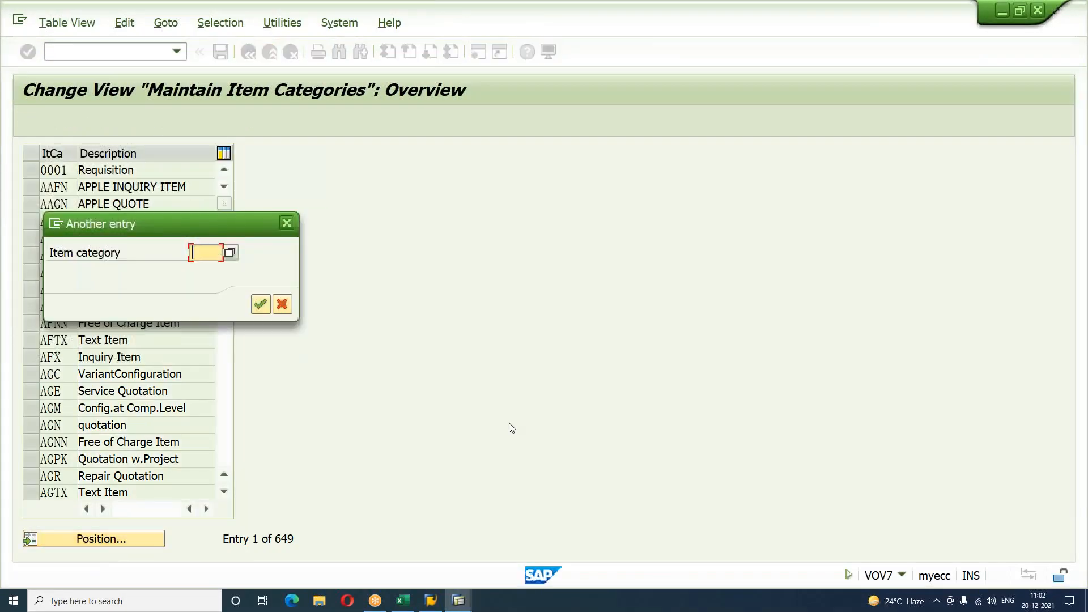
text(Y)
key(Down)
key(Down)
key(Return)
key(Return)
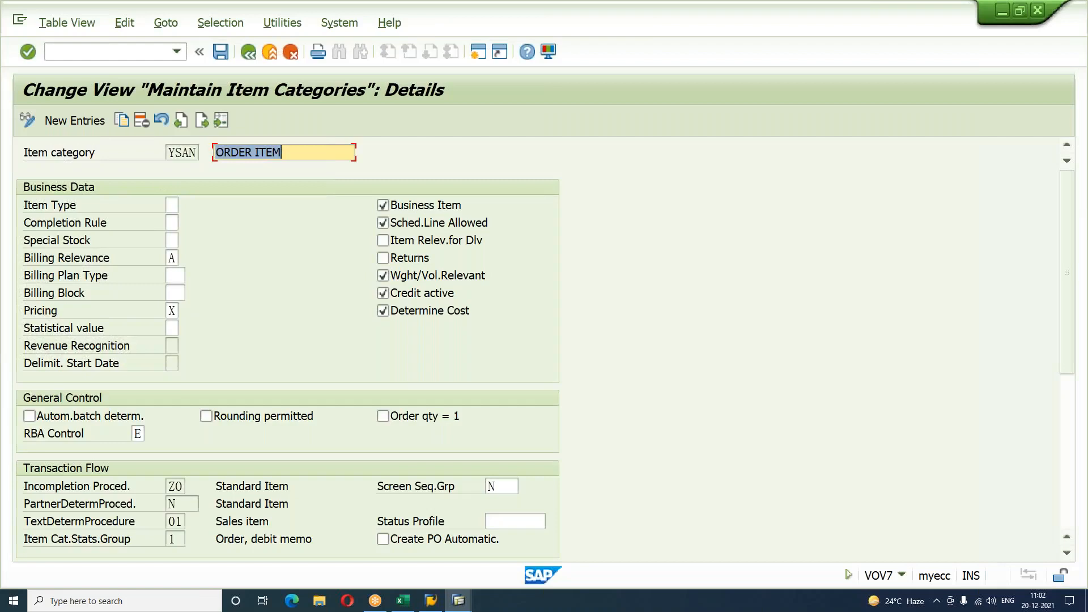
Make sure Credit active is enabled for item category YSAN and save.
click(407, 299)
click(408, 299)
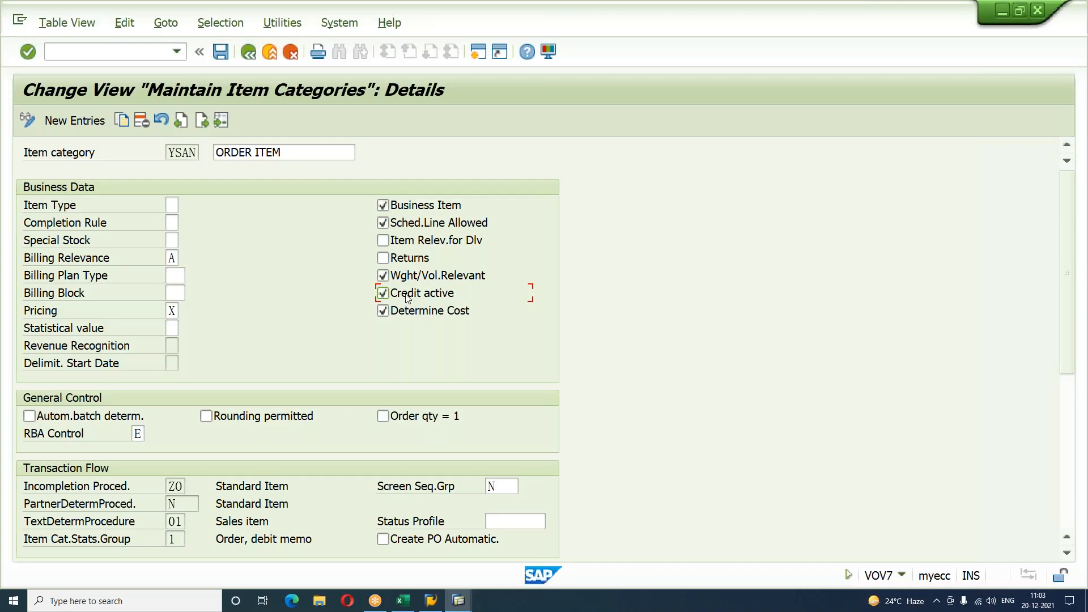
key(ctrl+s)
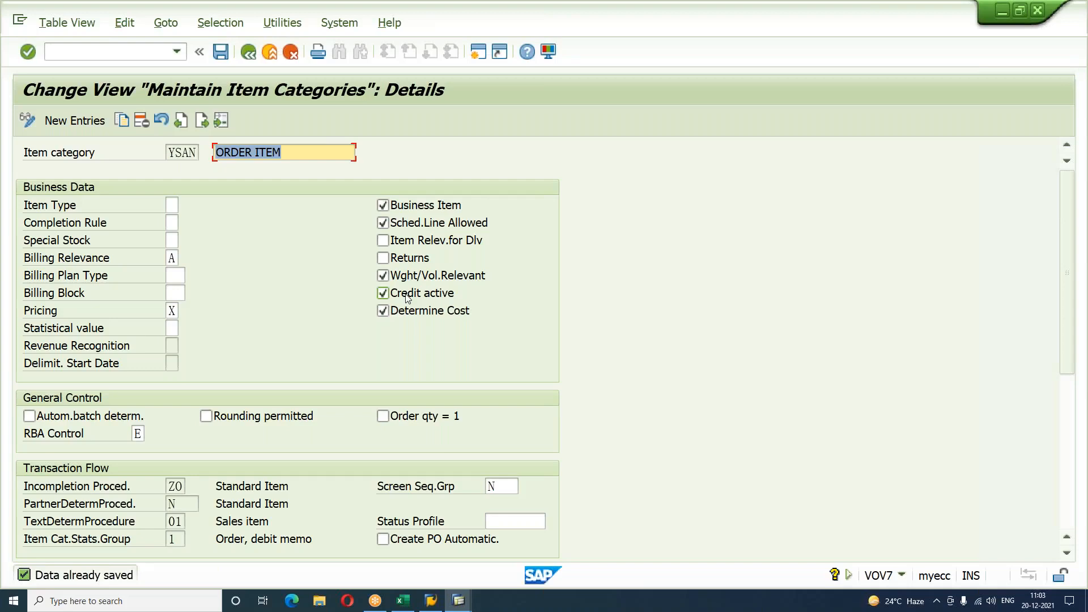
Switch to the Excel notes and mark configuration step 9, Assign subtotal as A for condition total in pricing procedure.
key(alt+Tab)
key(alt+Tab)
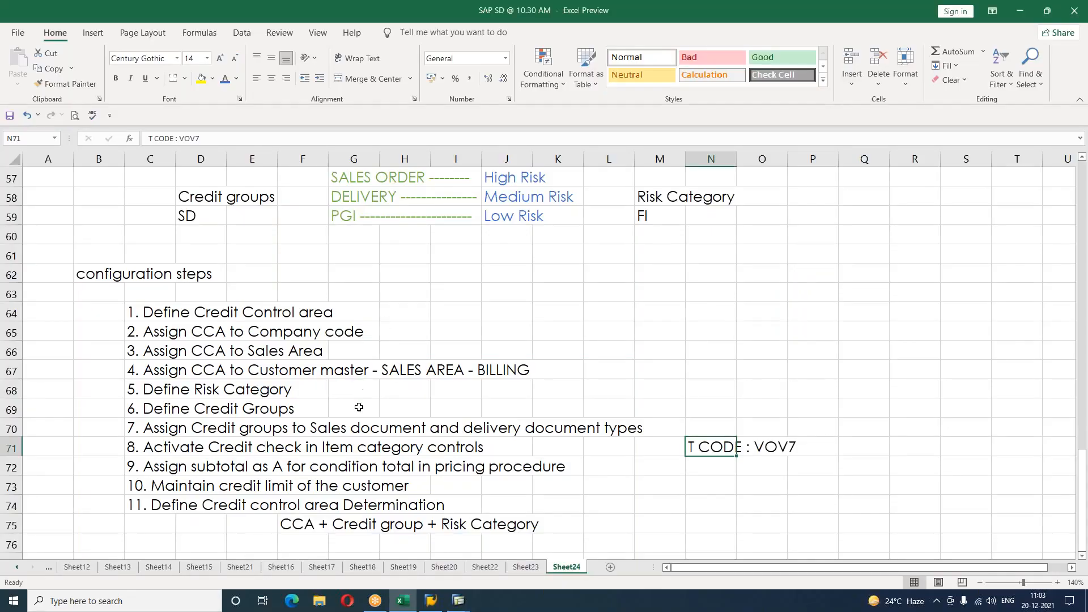
click(639, 464)
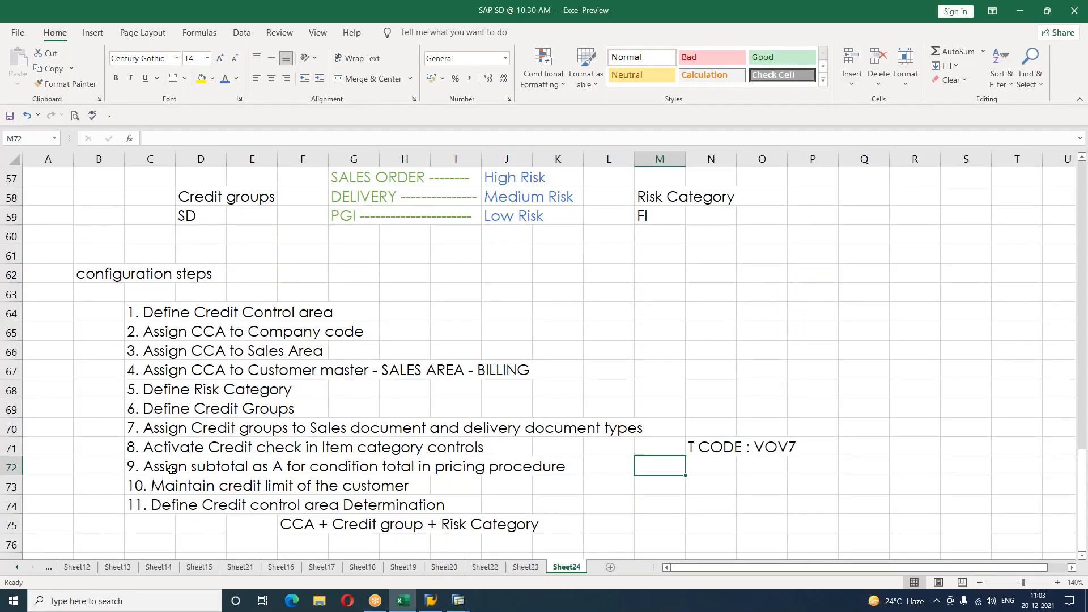
drag(161, 469, 570, 472)
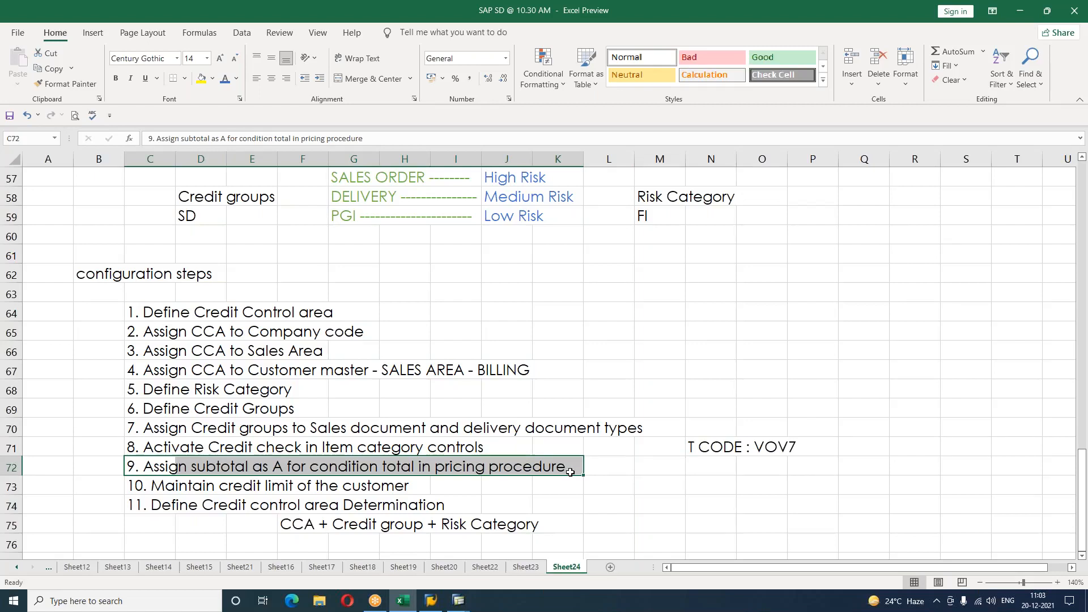
Note "T CODE : V/08" in cell N72 beside configuration step 9.
click(697, 465)
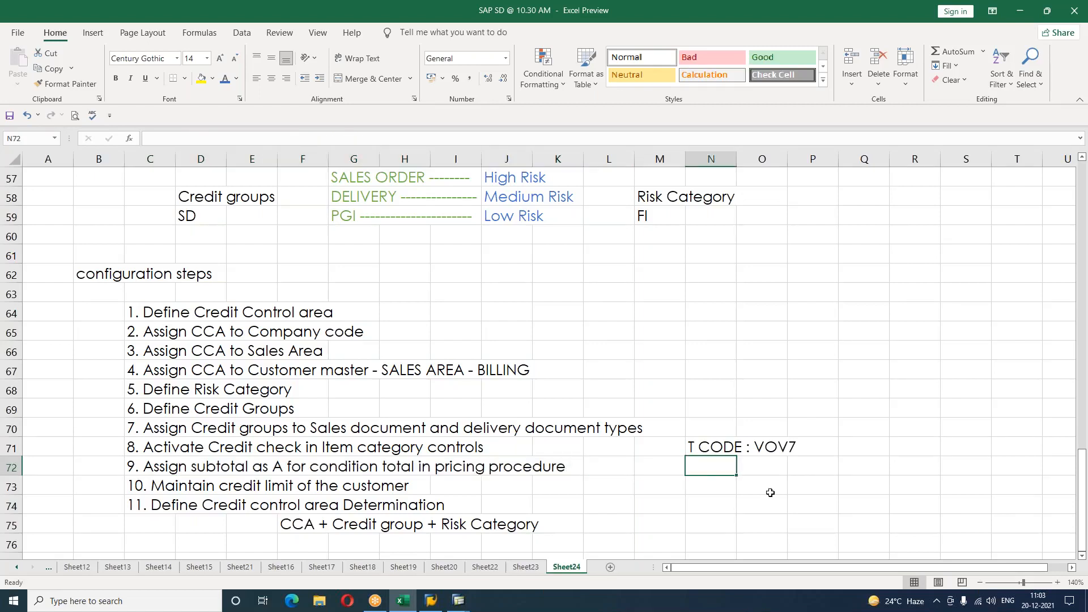
text(T CI)
key(BackSpace)
key(BackSpace)
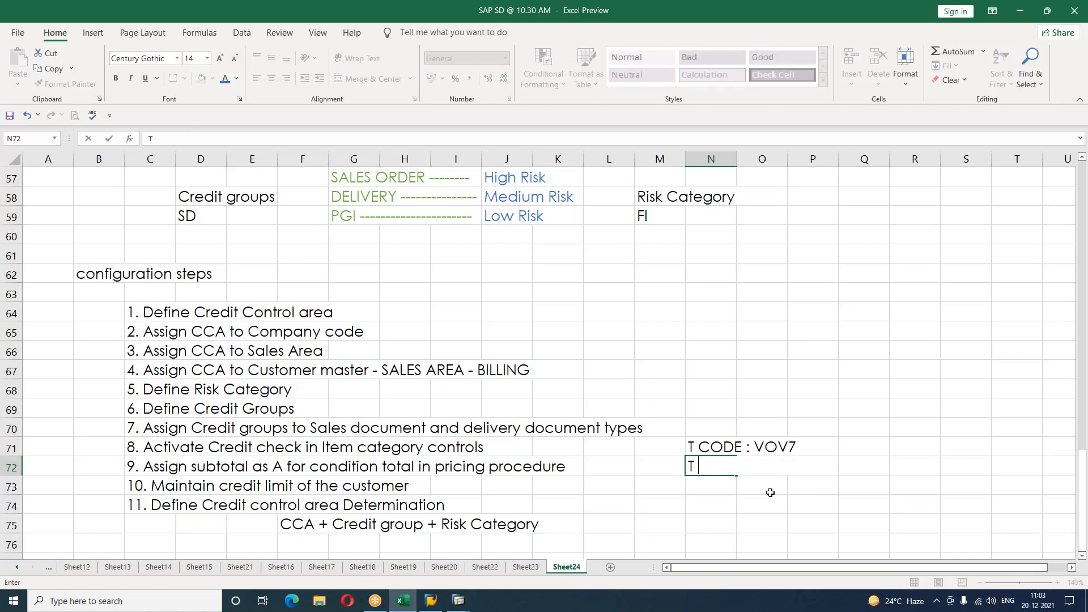
text(CODE : )
text(VOV7)
key(BackSpace)
key(BackSpace)
key(BackSpace)
text(/08)
key(Return)
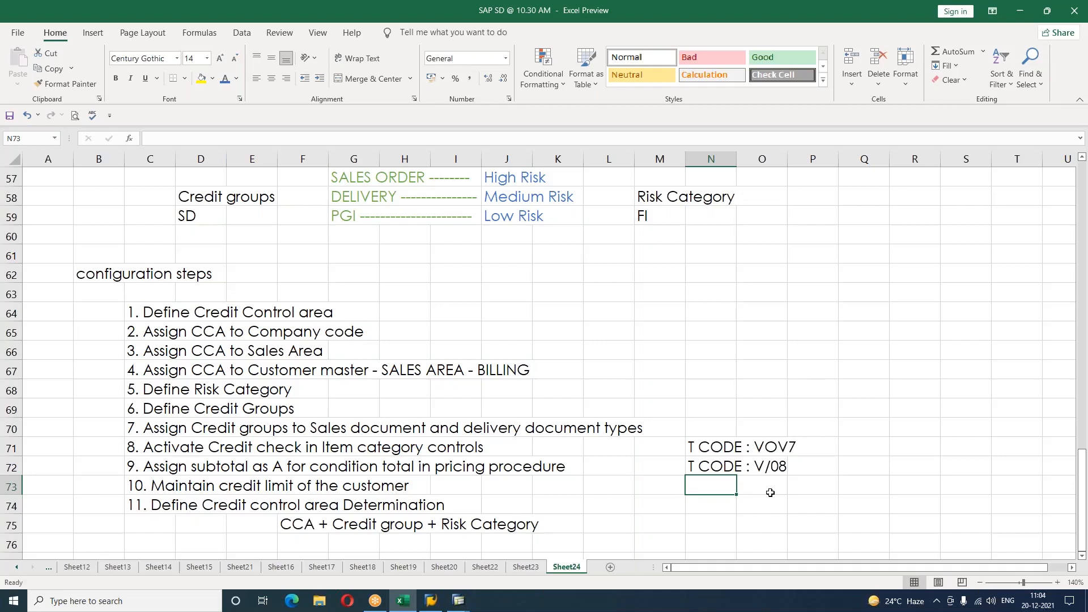
Switch to SAP and open transaction V/08 for the pricing procedures.
key(alt+Tab)
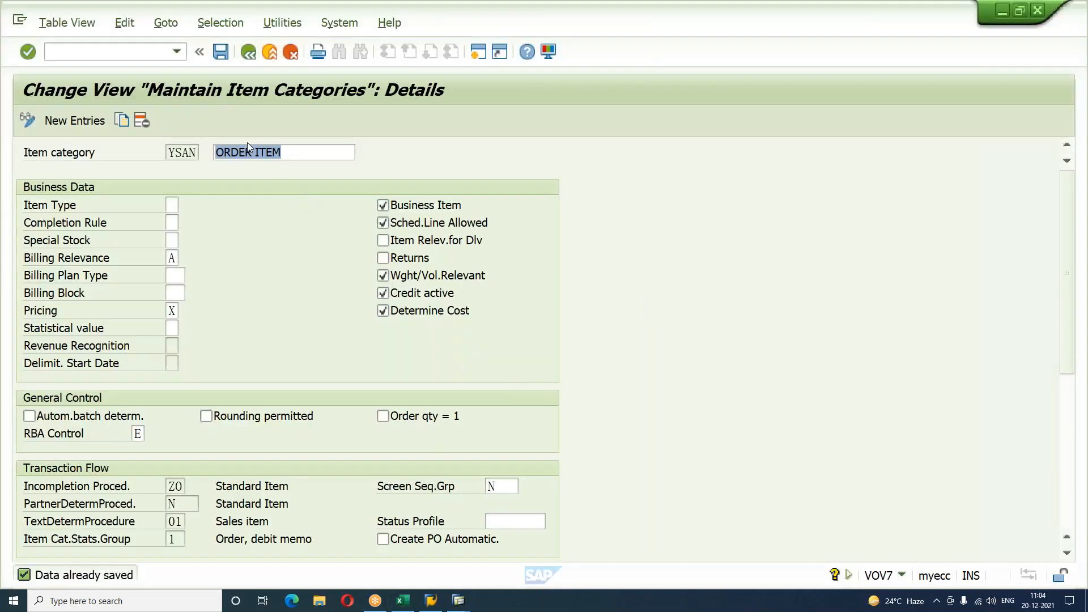
text(/NV/08)
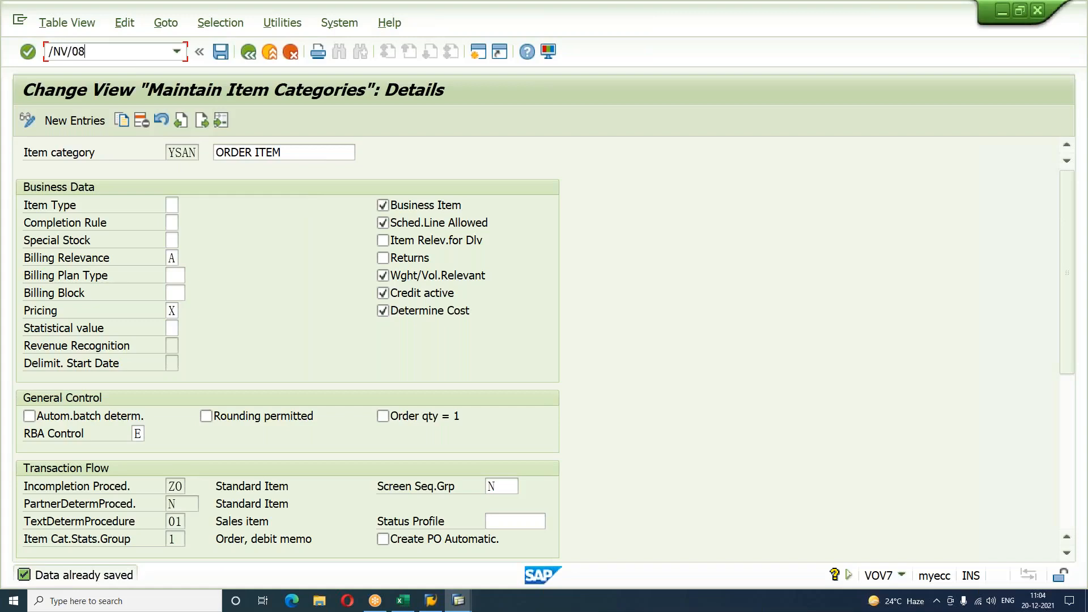
key(Return)
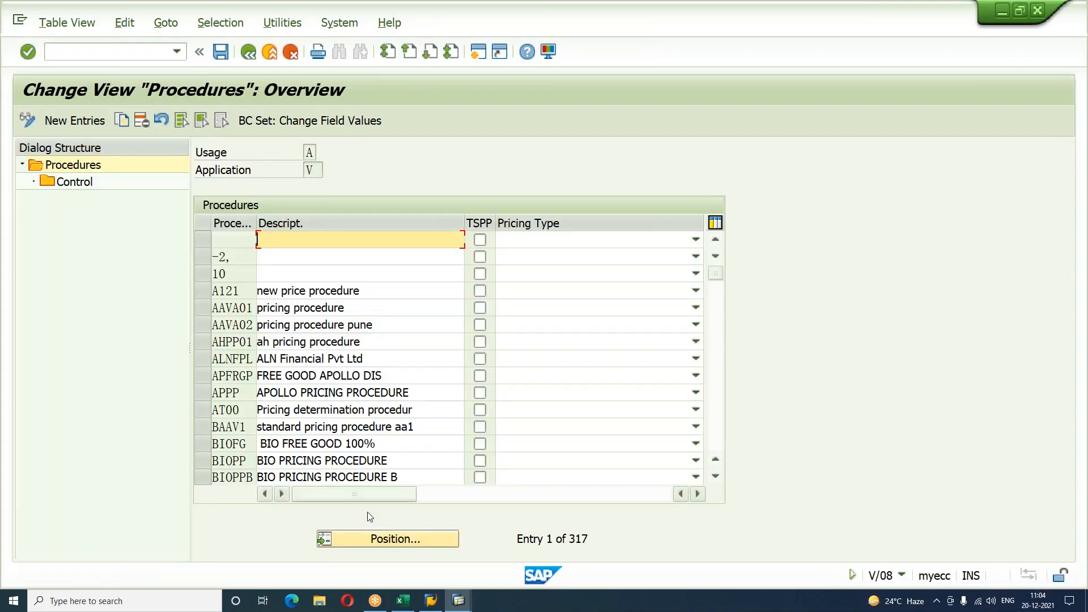
click(391, 538)
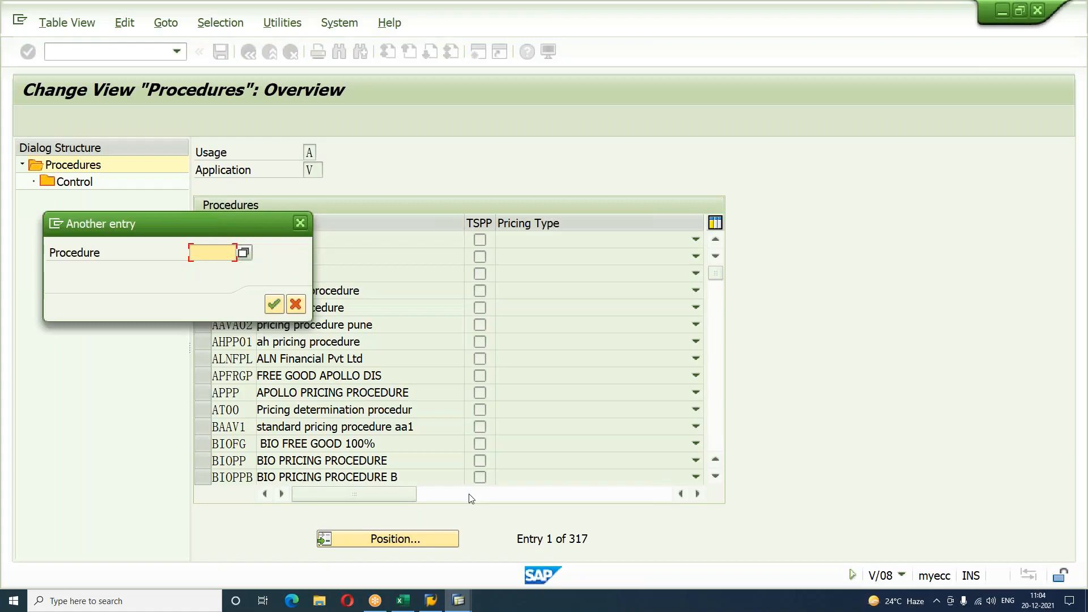
key(BackSpace)
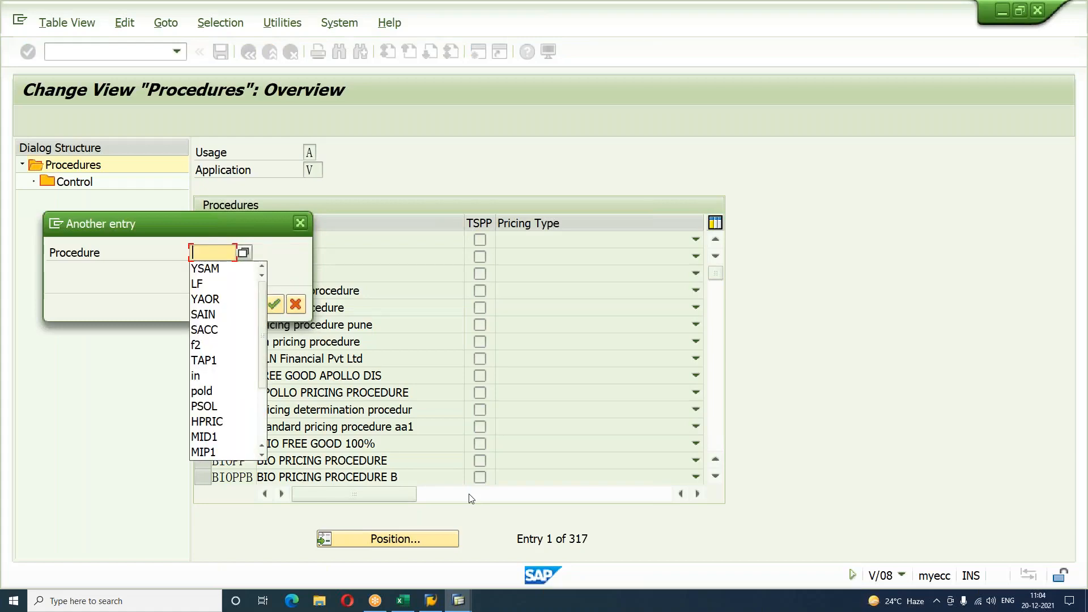
click(473, 498)
click(299, 305)
Look up the pricing procedure assigned to sales organization YSAM in transaction OVKK.
click(76, 54)
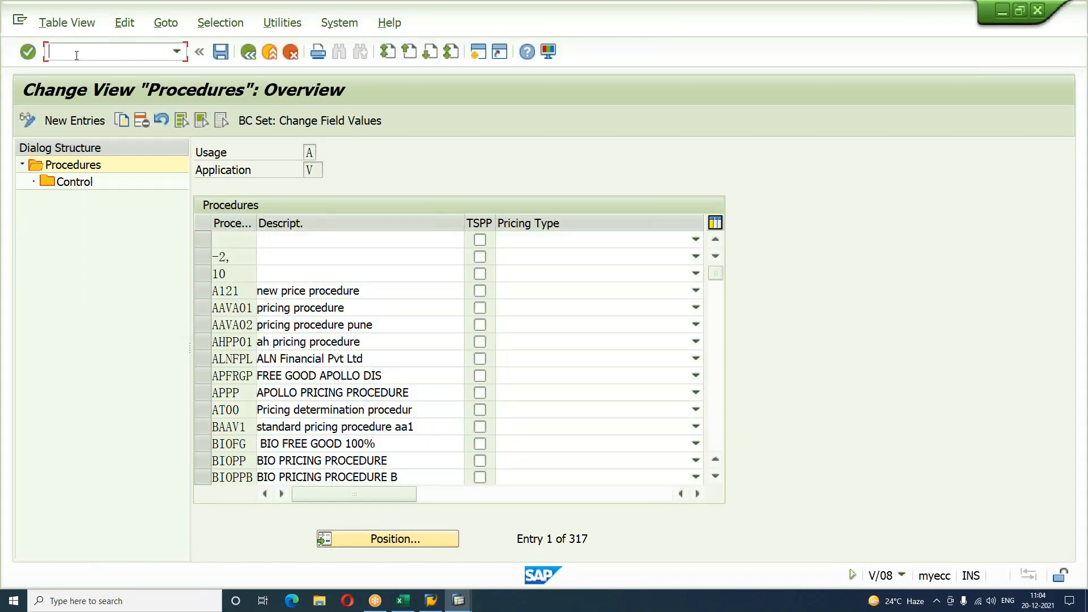
text(/NOVKK)
key(Return)
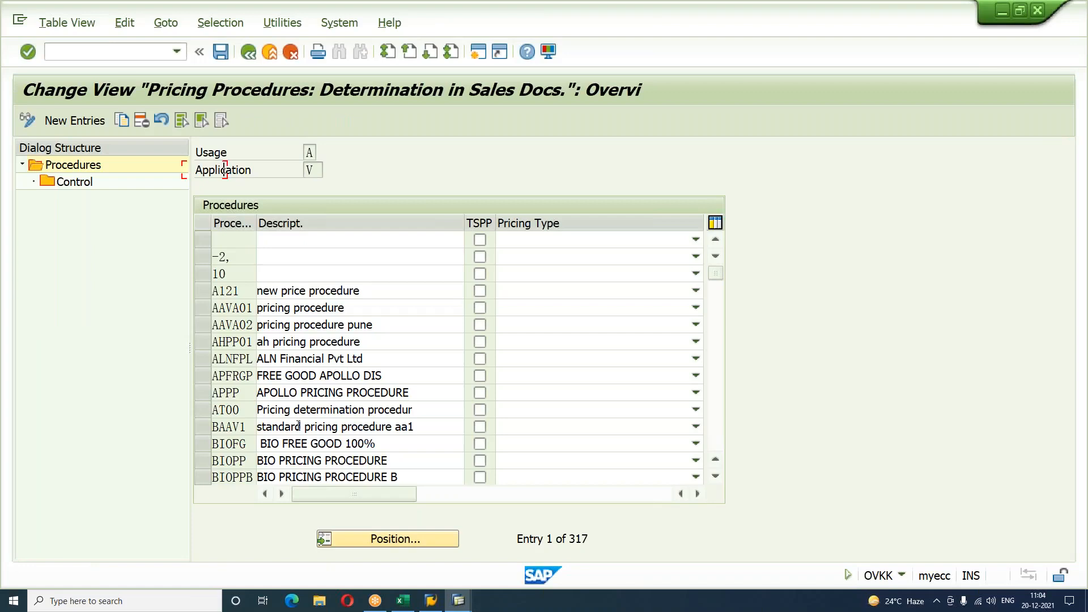
click(214, 489)
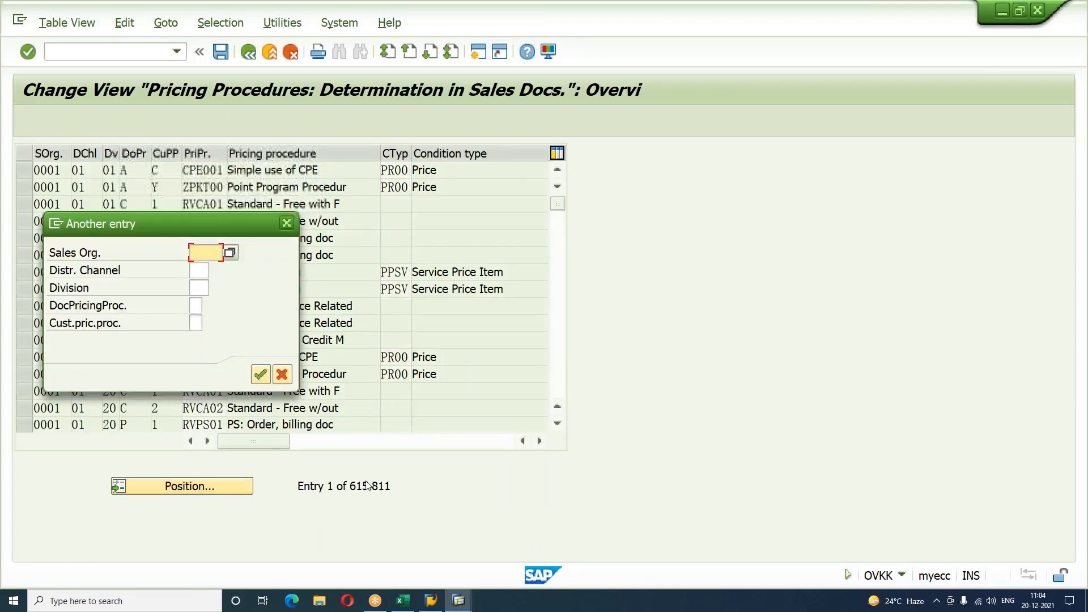
text(YLAB)
key(Return)
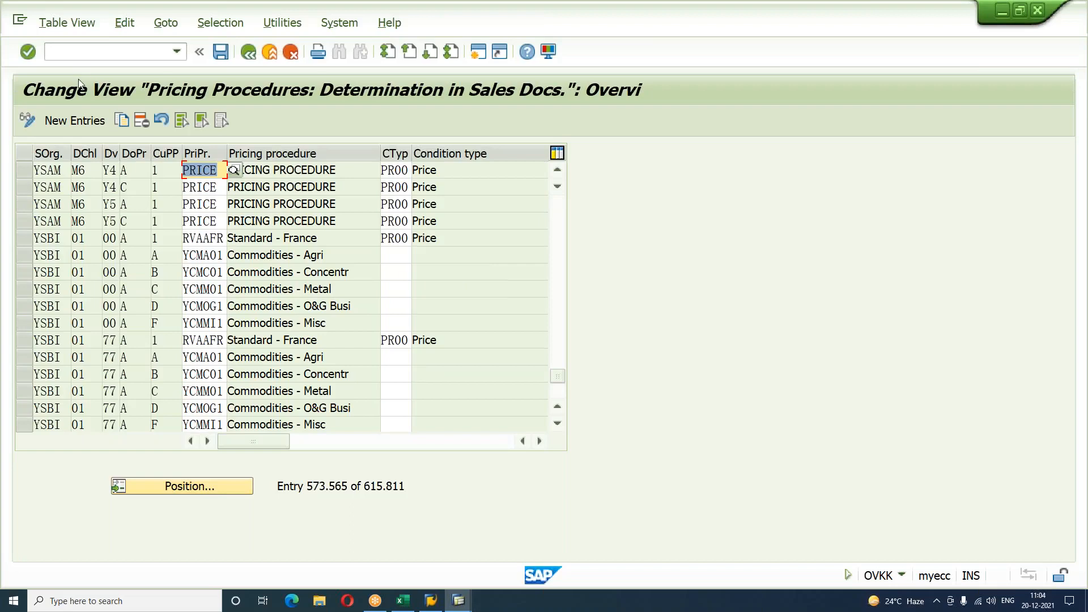
Return to transaction V/08, go to pricing procedure PRICE and open its Control data.
click(79, 54)
text(/NV)
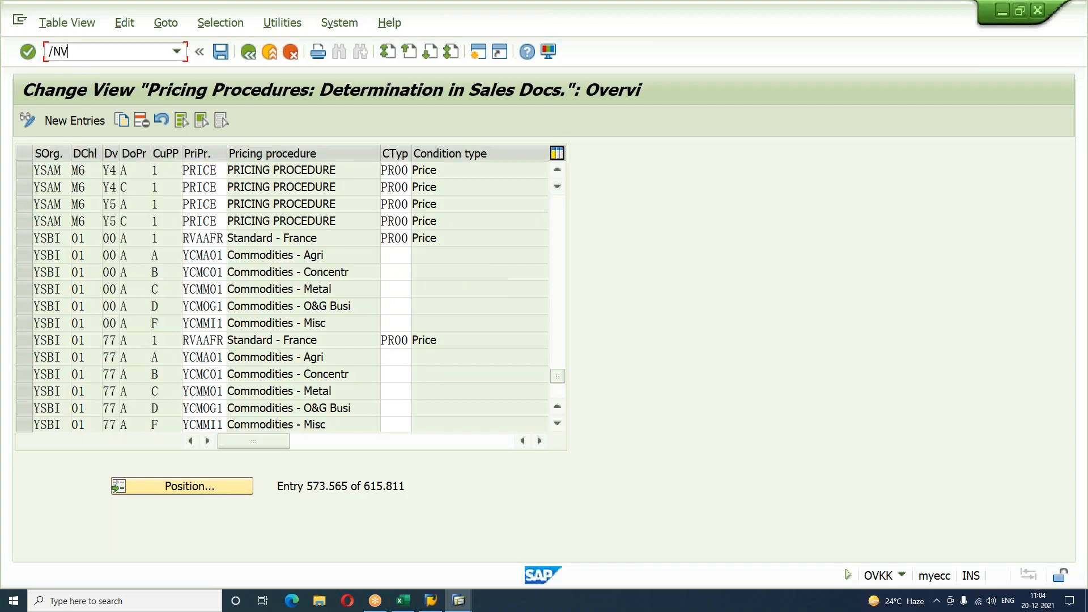
text(/08)
key(Return)
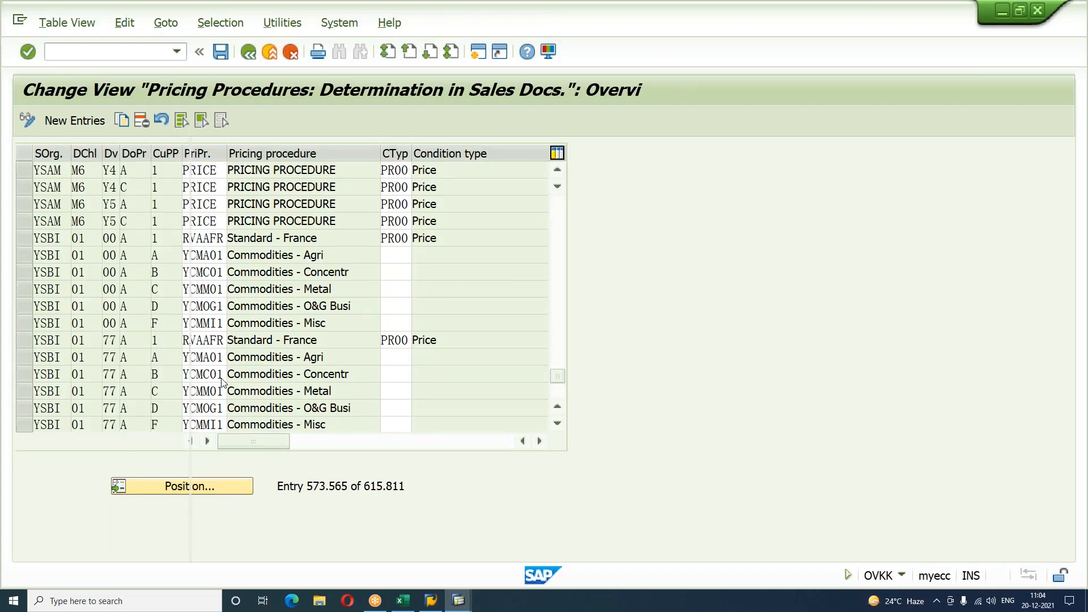
click(408, 539)
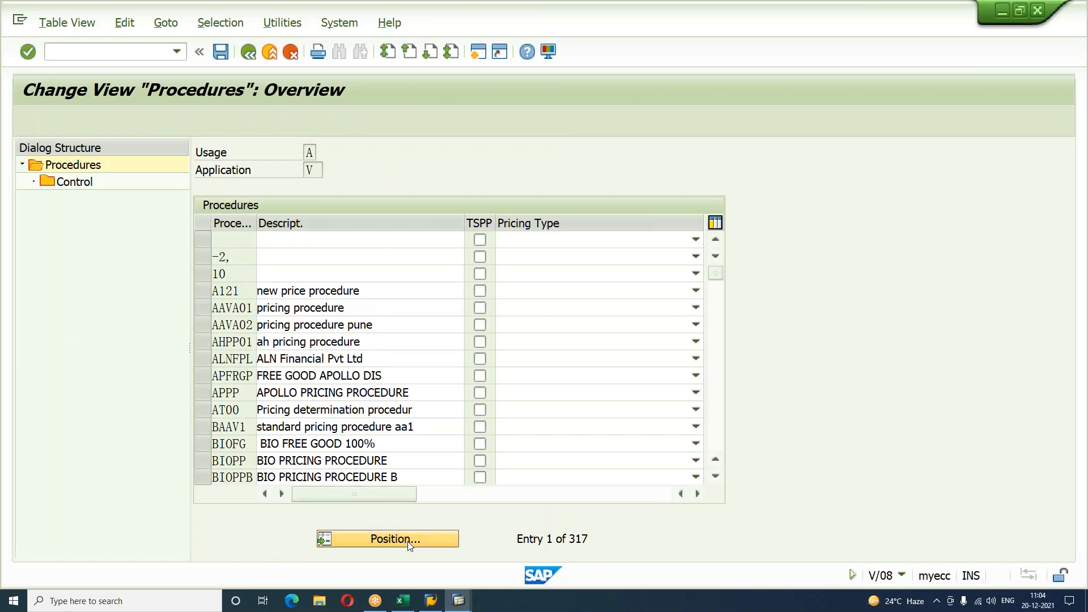
text(PRICE)
key(Return)
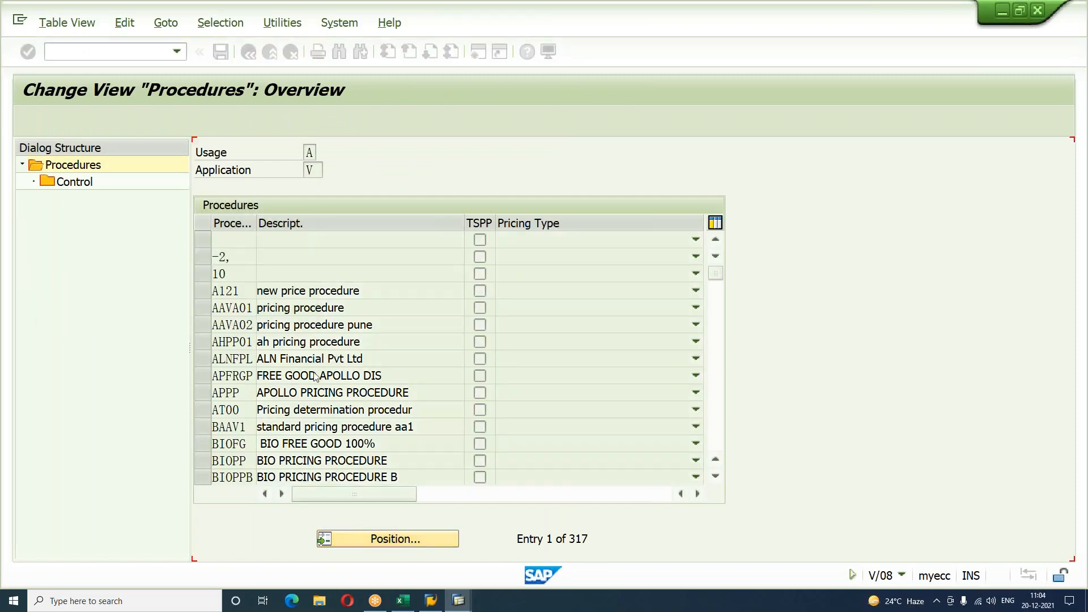
click(203, 240)
click(76, 182)
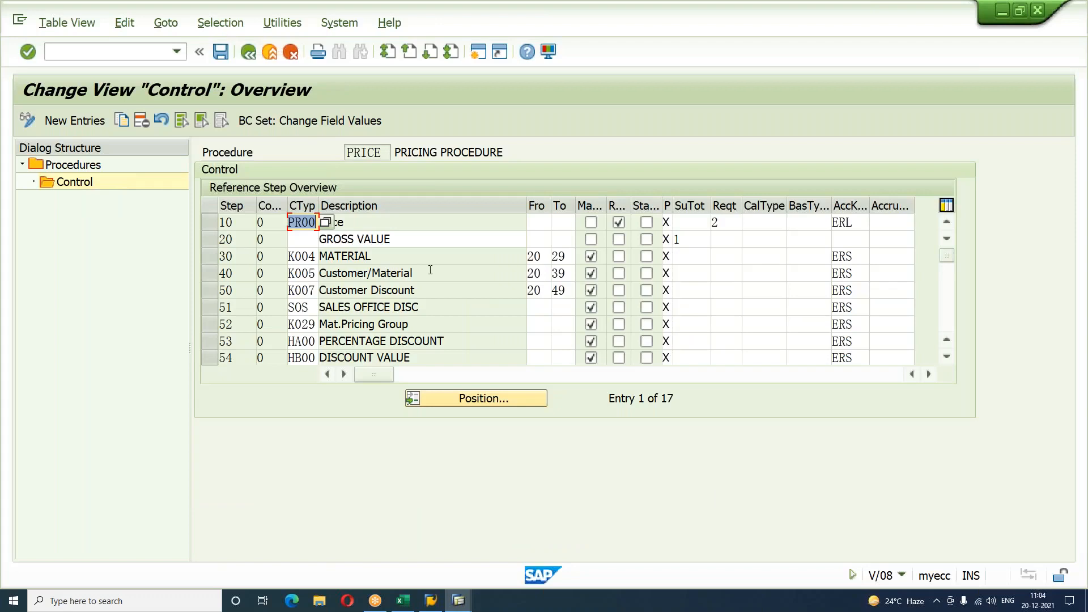
Set the subtotal of step 90, TOTAL, to A, Carry over price to KOMP-CMPRE (credit price).
scroll(456, 282, down, 2)
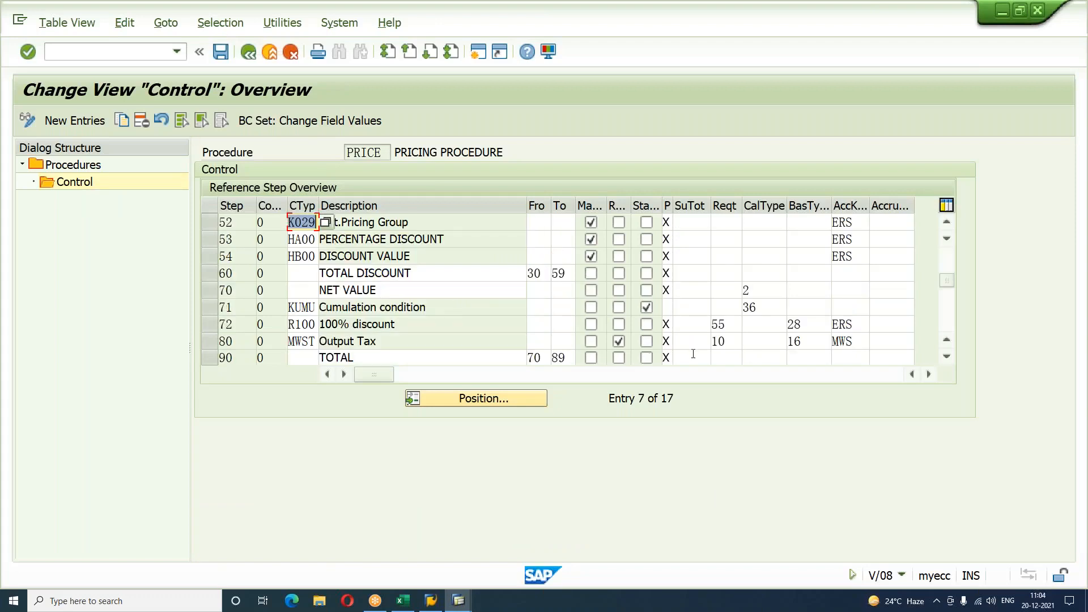
click(693, 356)
key(F4)
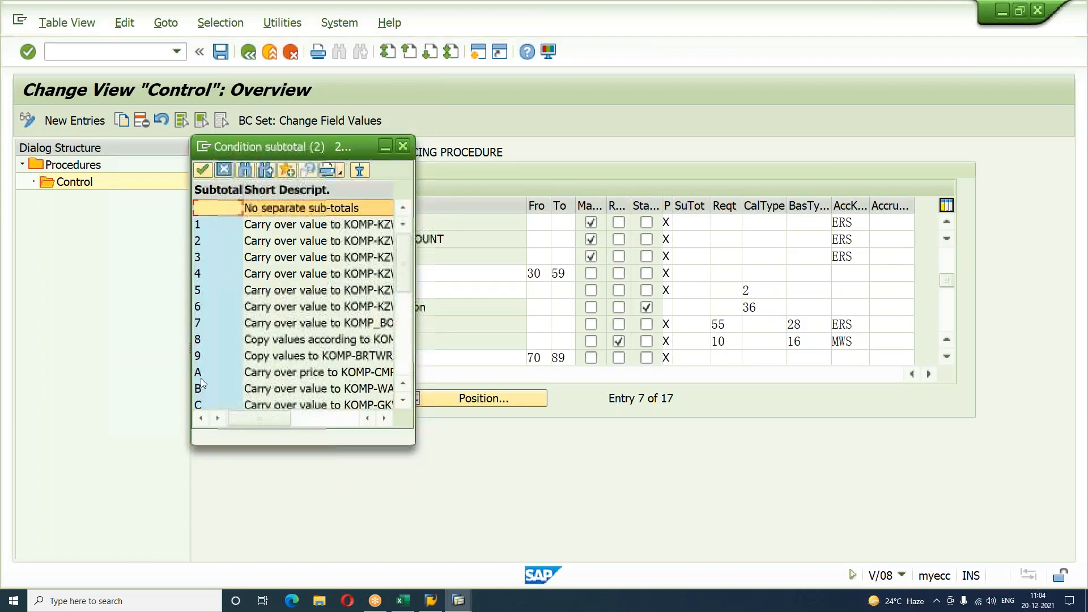
click(202, 373)
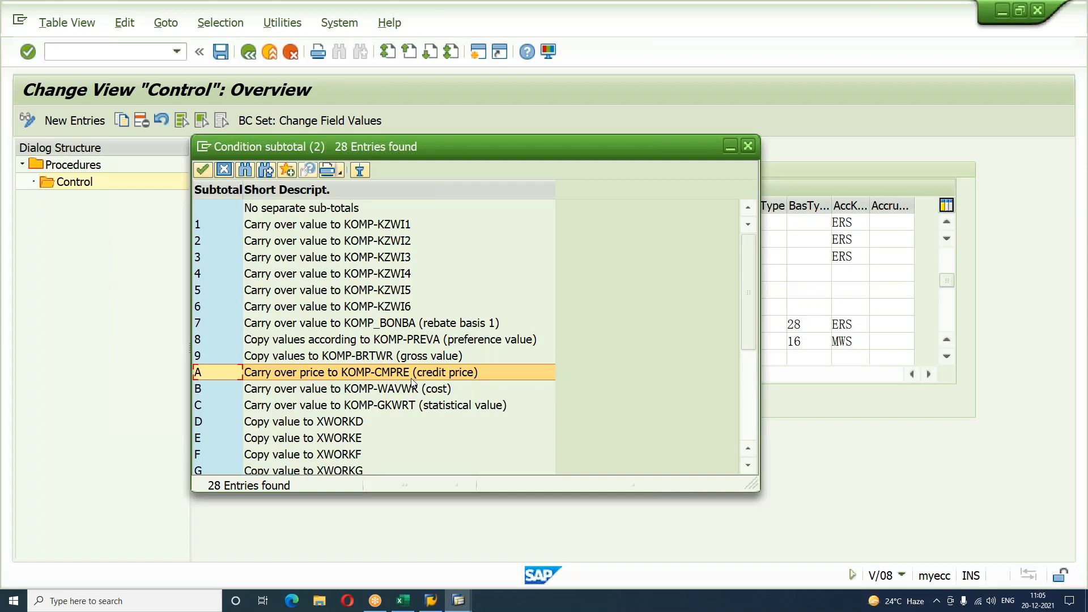
double_click(411, 378)
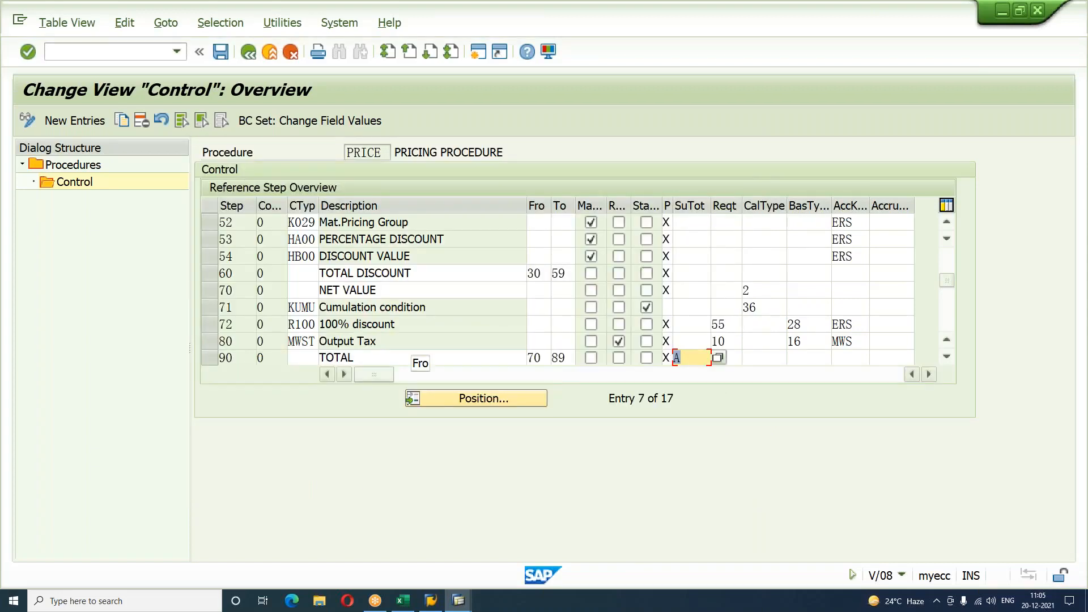
Save the changed control data of pricing procedure PRICE to the CREDIT MANAGEMENT customizing request.
key(ctrl+s)
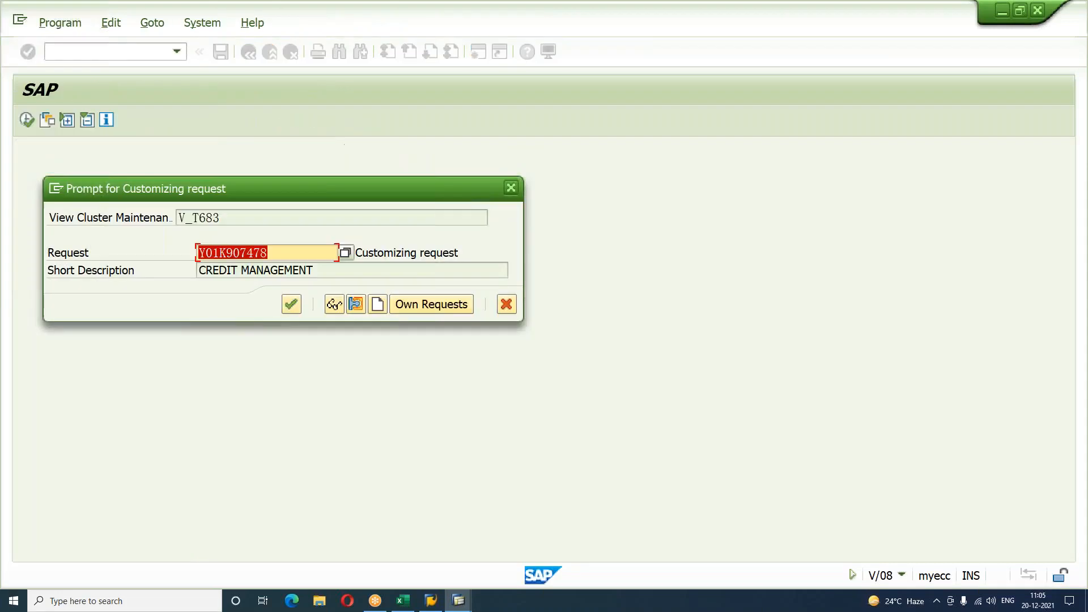
key(Return)
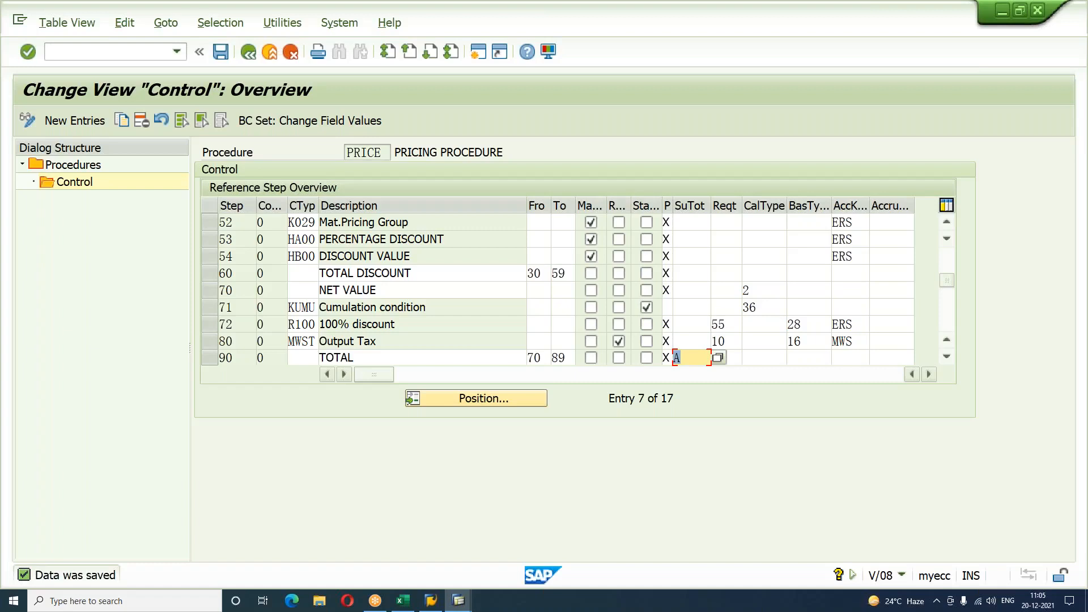
Switch to the Excel notes and enter T CODE : OVA8 in cell N74 beside configuration step 11, Define Credit control area Determination.
key(alt+Tab)
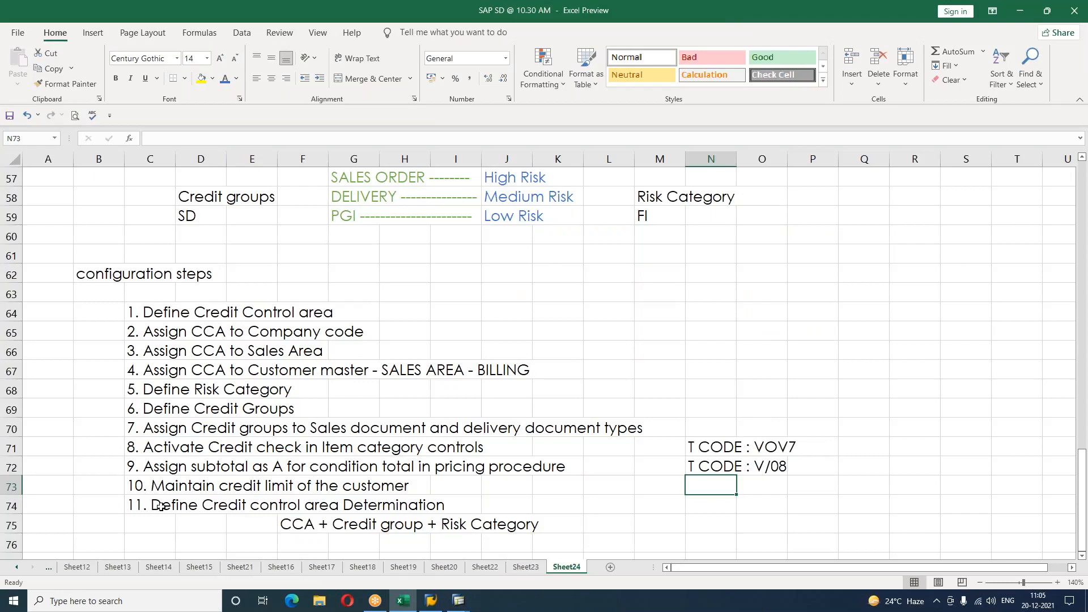
drag(150, 506, 602, 544)
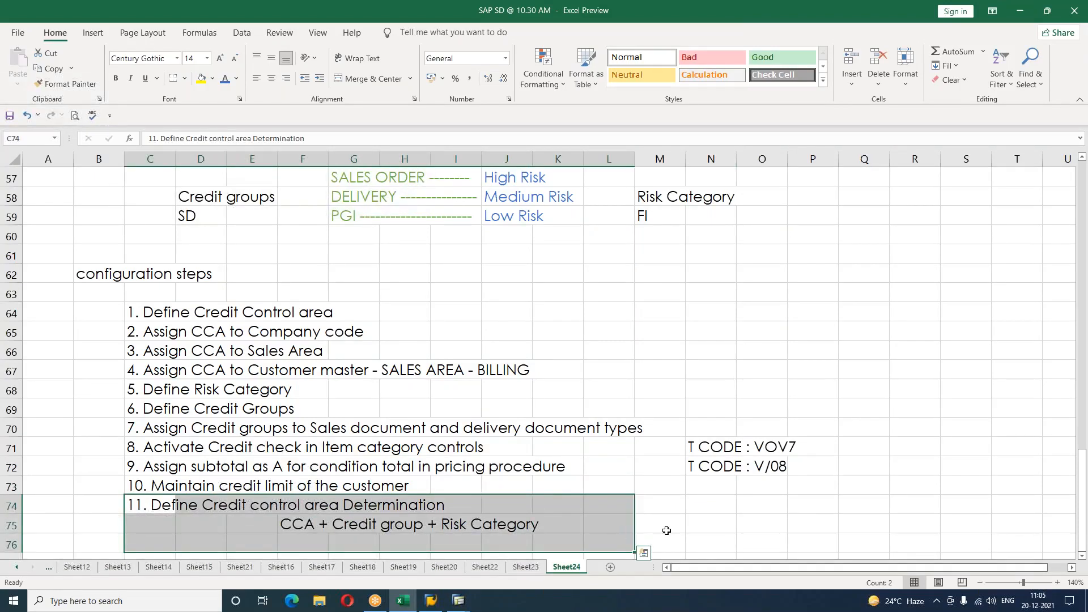
click(706, 507)
text(T)
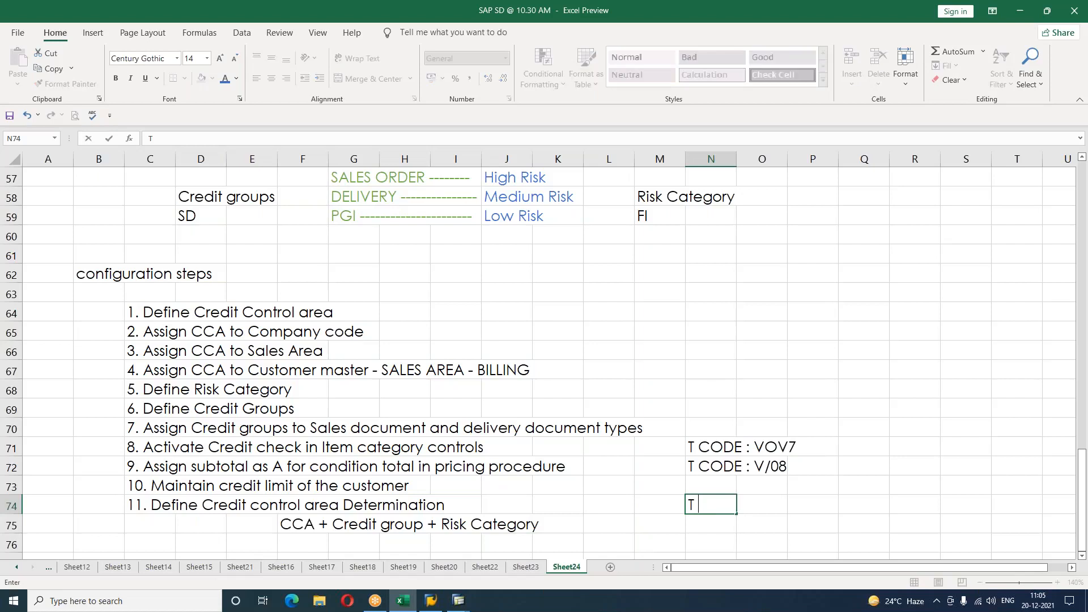
text( CODE : OVA8)
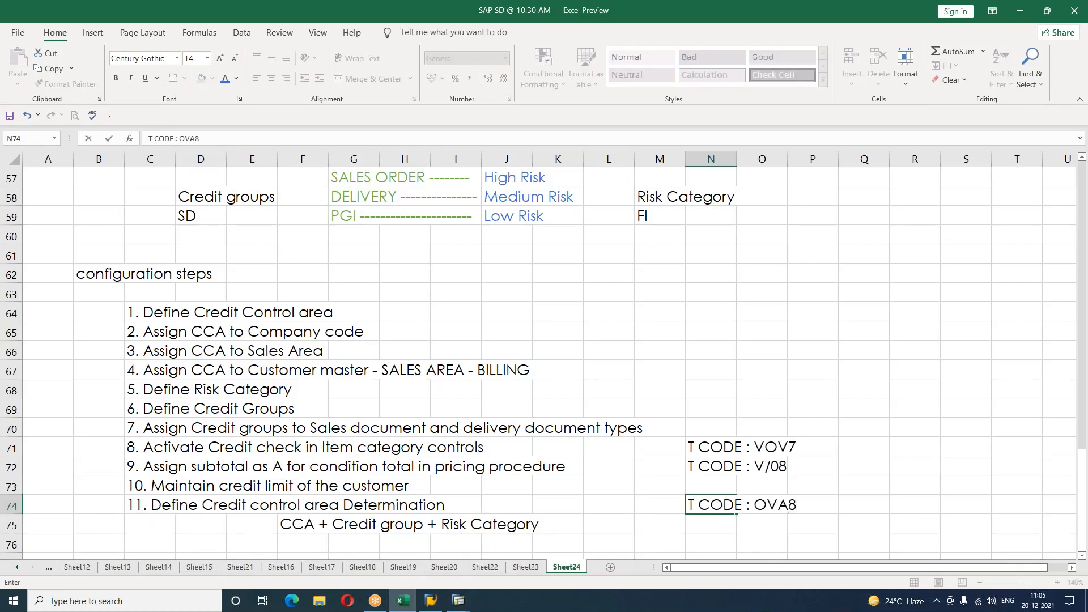
key(Return)
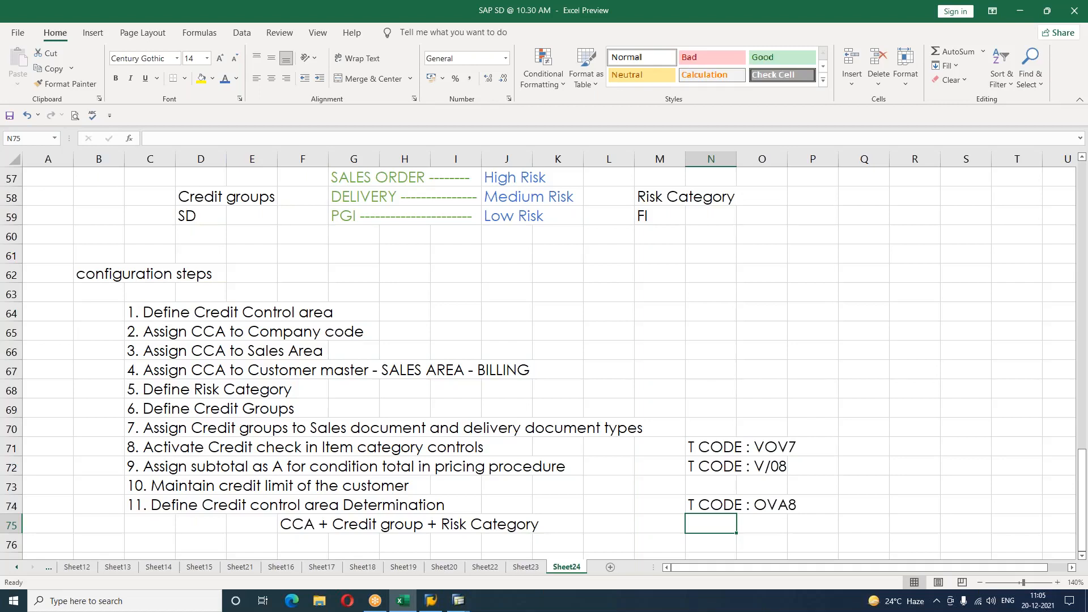
Switch to the SAP customizing session, leave the credit limit check activities and run Define Automatic Credit Control.
key(alt+Tab)
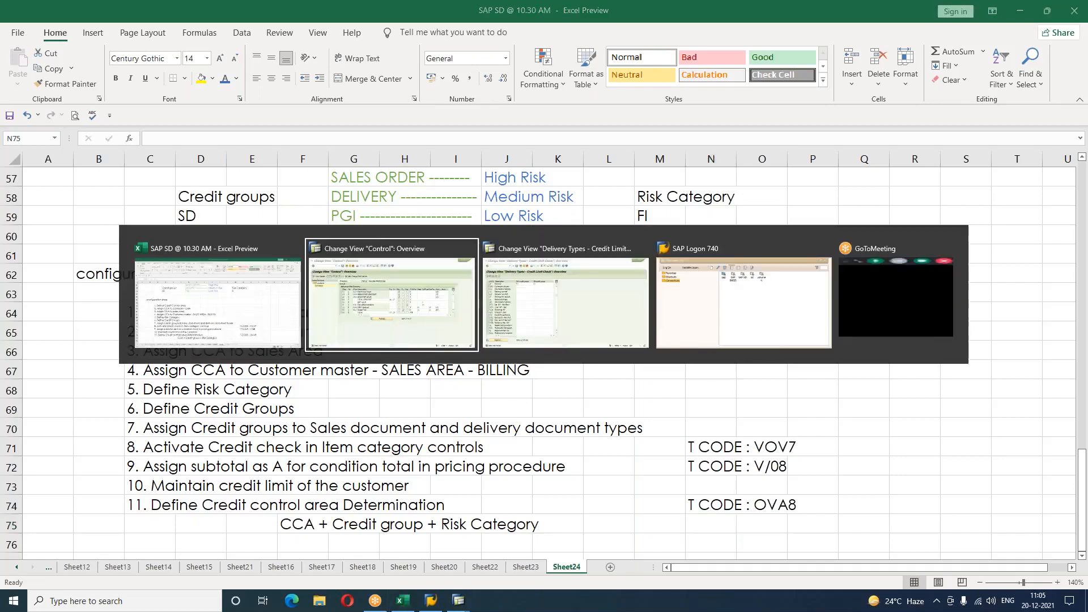
key(alt+Tab)
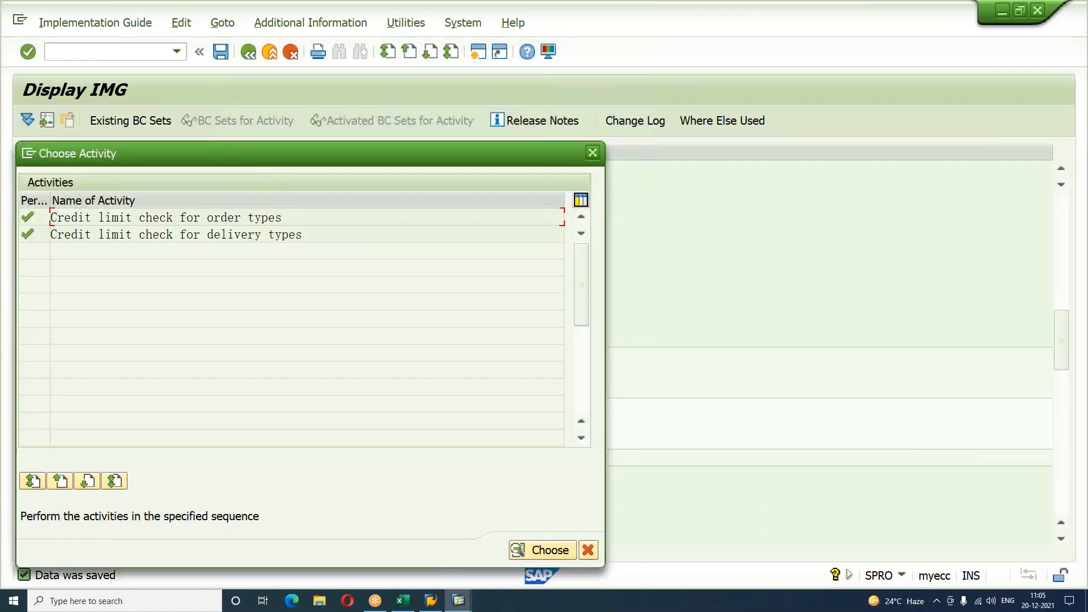
key(Escape)
click(212, 441)
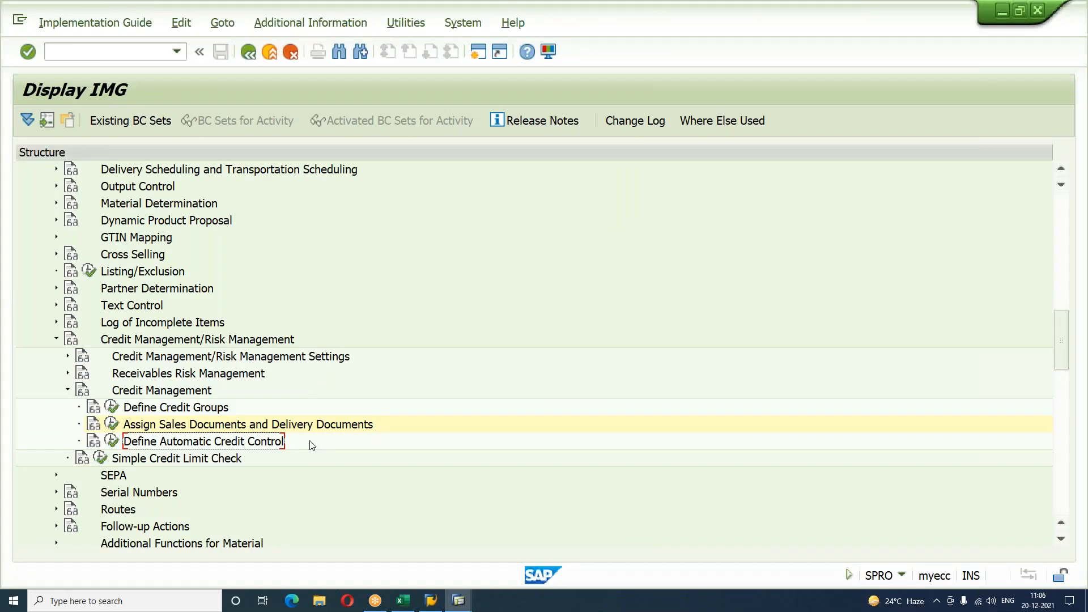
click(112, 441)
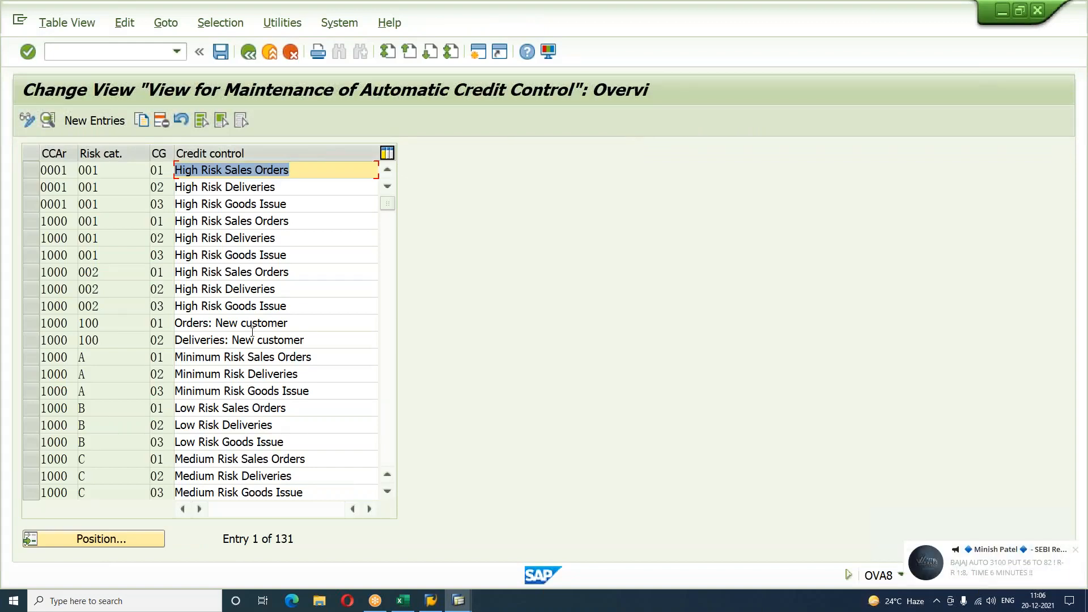
click(1077, 550)
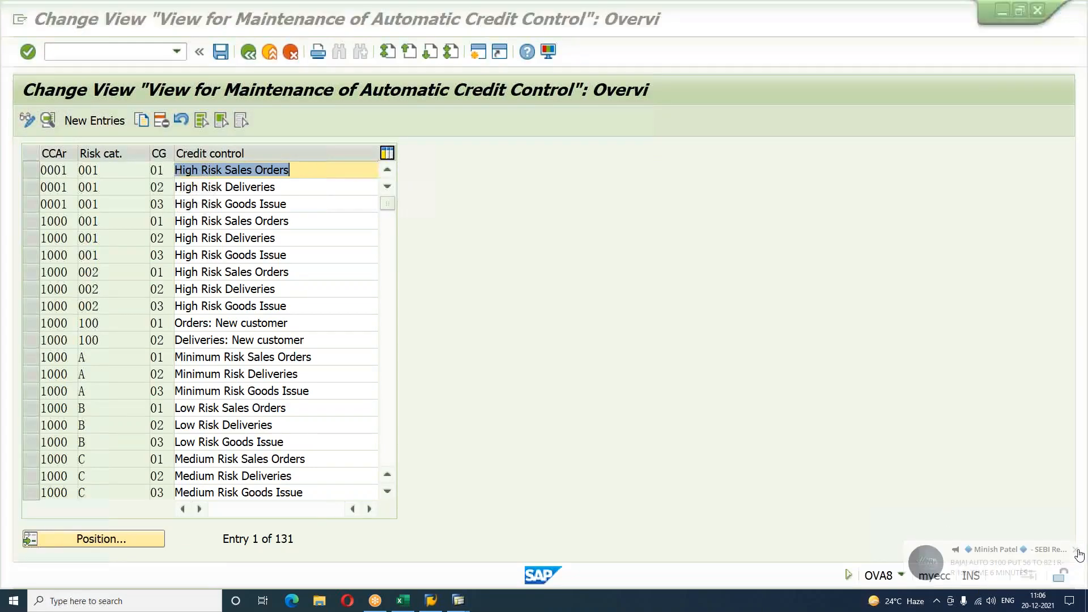
Create an automatic credit control entry for area SACC, risk category S01 and credit group 01, described as CREDIT CHECK - HIGH RISK.
click(81, 125)
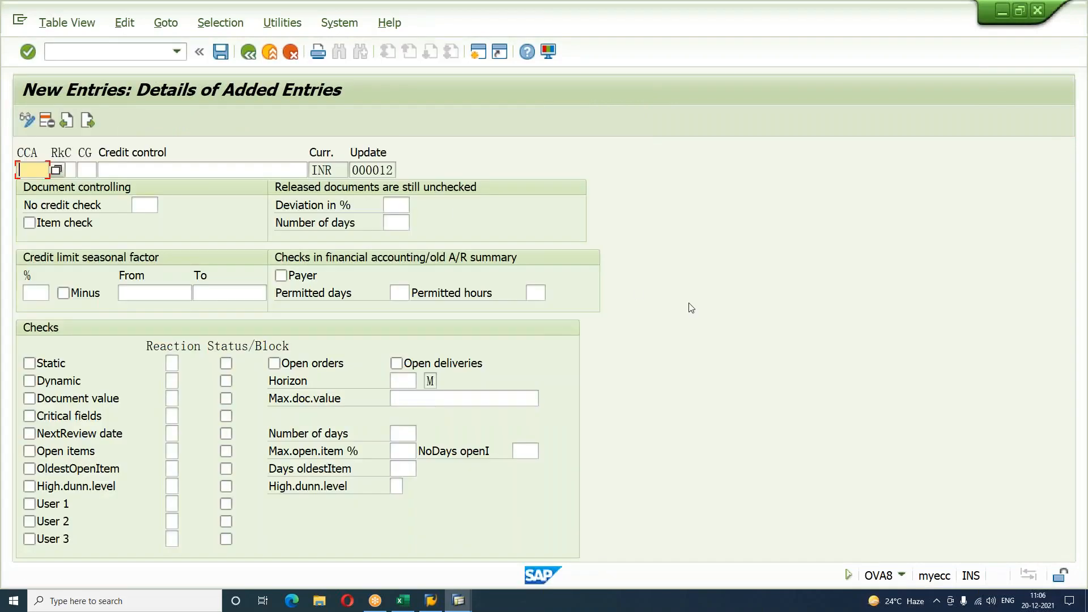
text(SACC)
key(Tab)
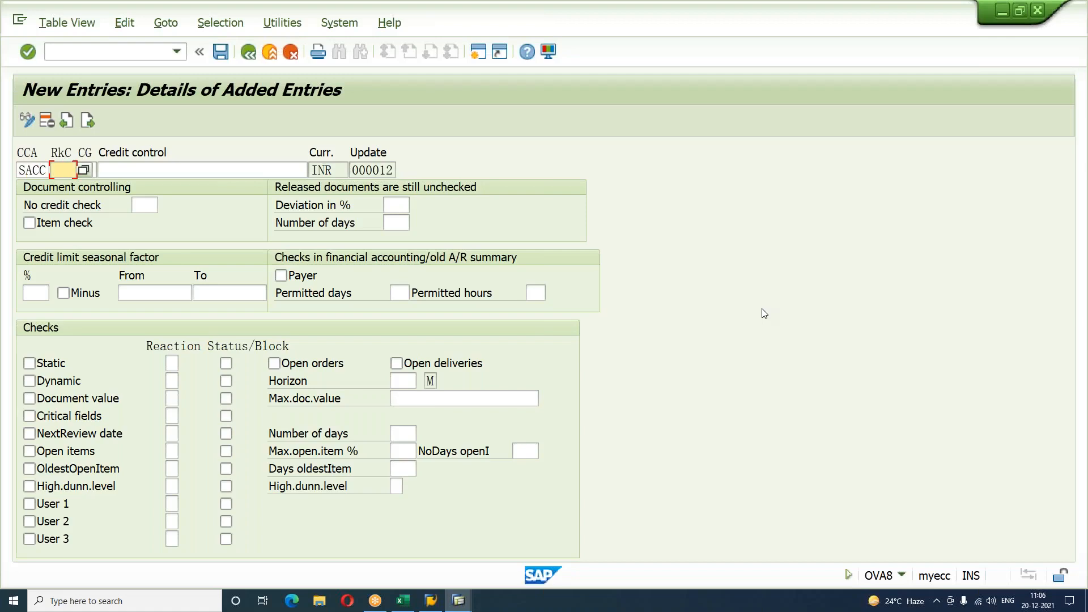
key(F4)
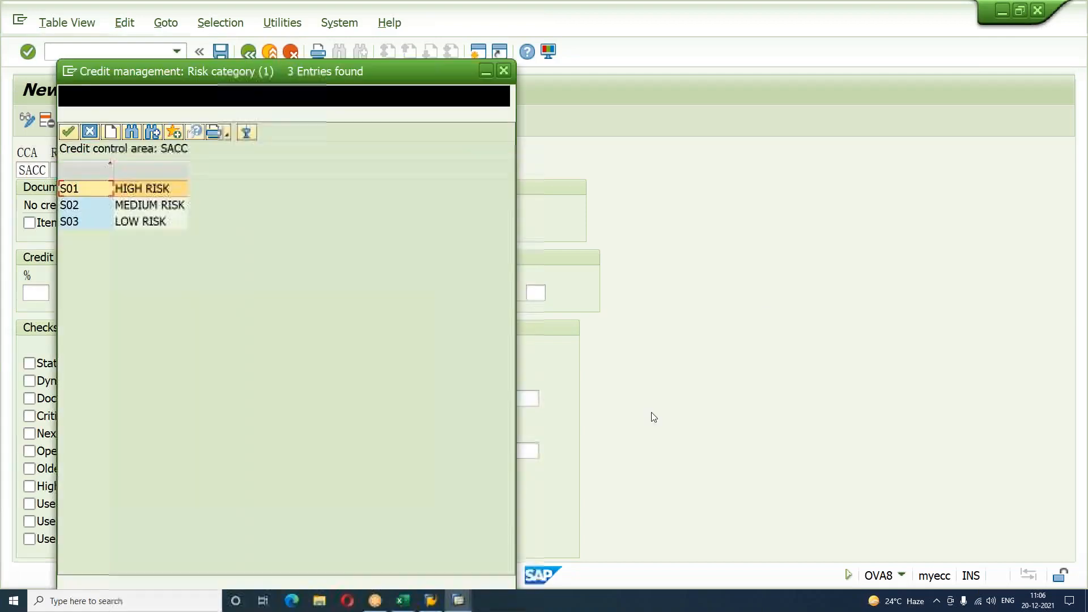
double_click(169, 193)
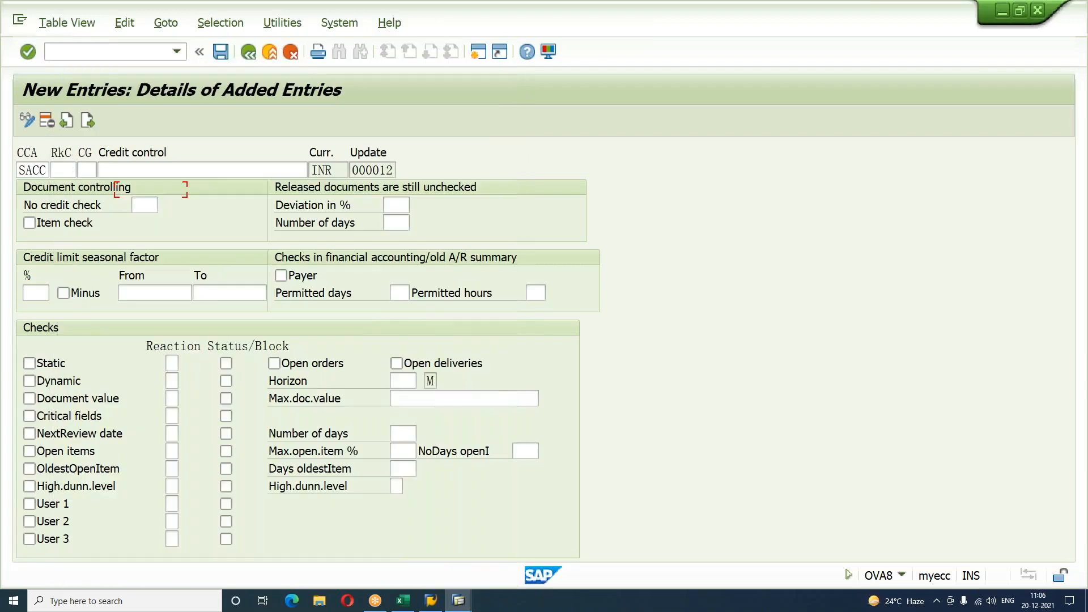
key(Tab)
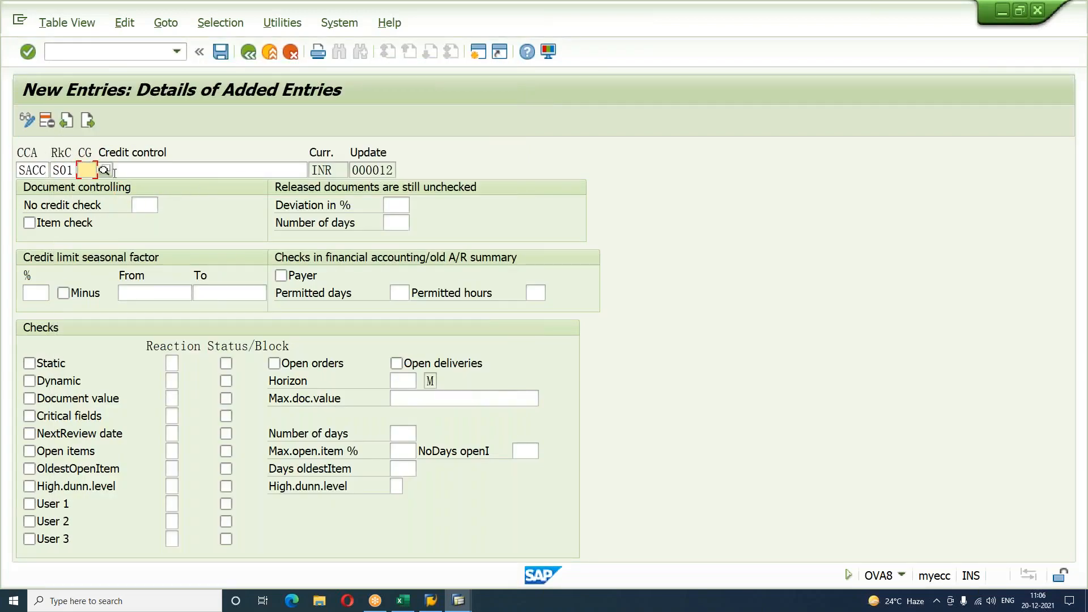
click(105, 169)
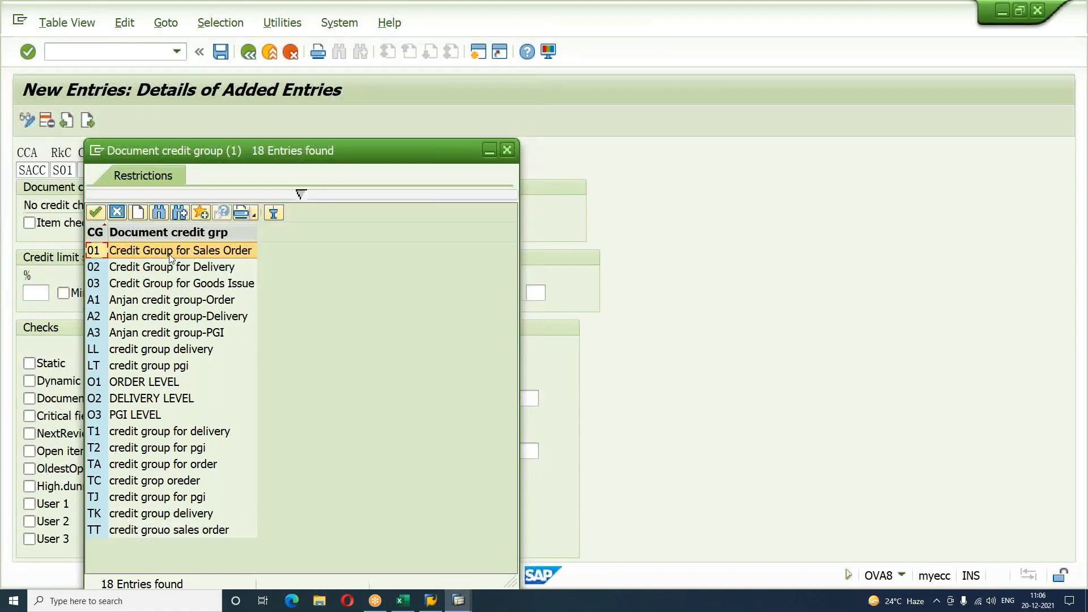
click(169, 254)
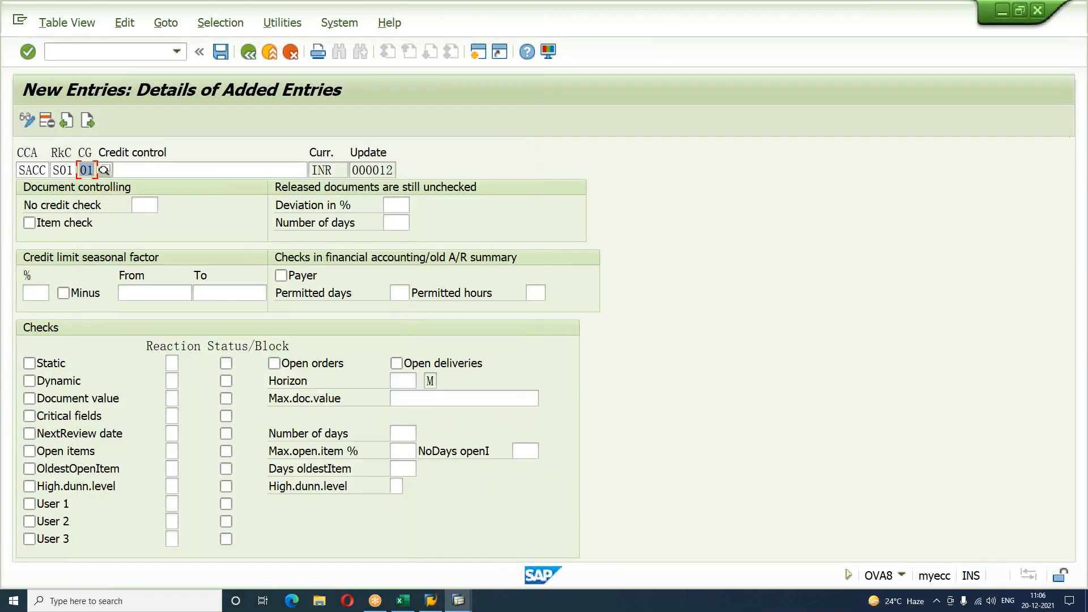
text(CR)
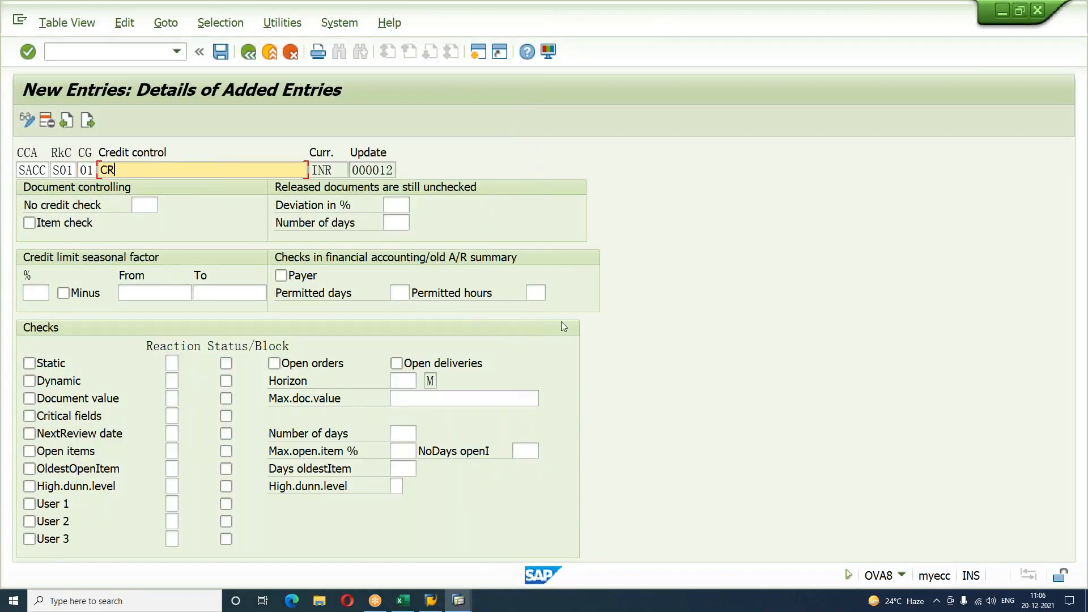
text(EDIT CHECK - HIGH RISK)
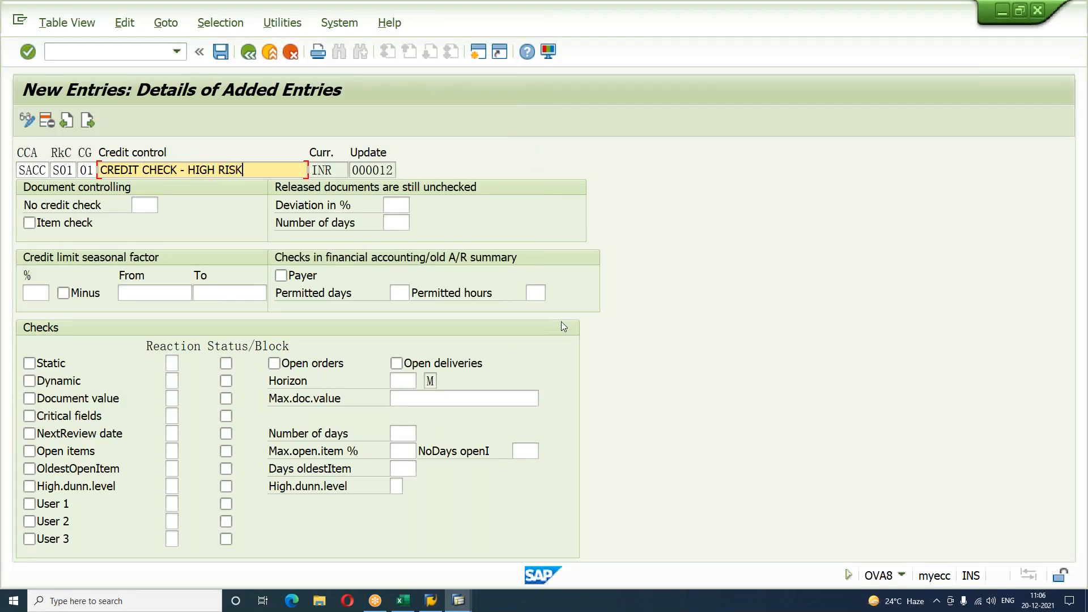
key(Return)
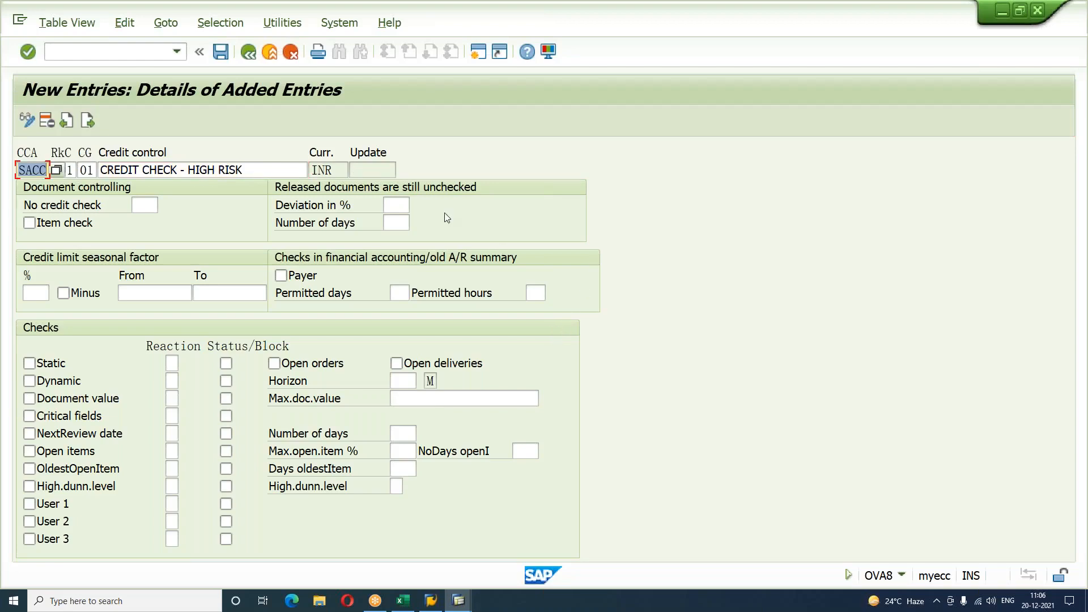
click(375, 171)
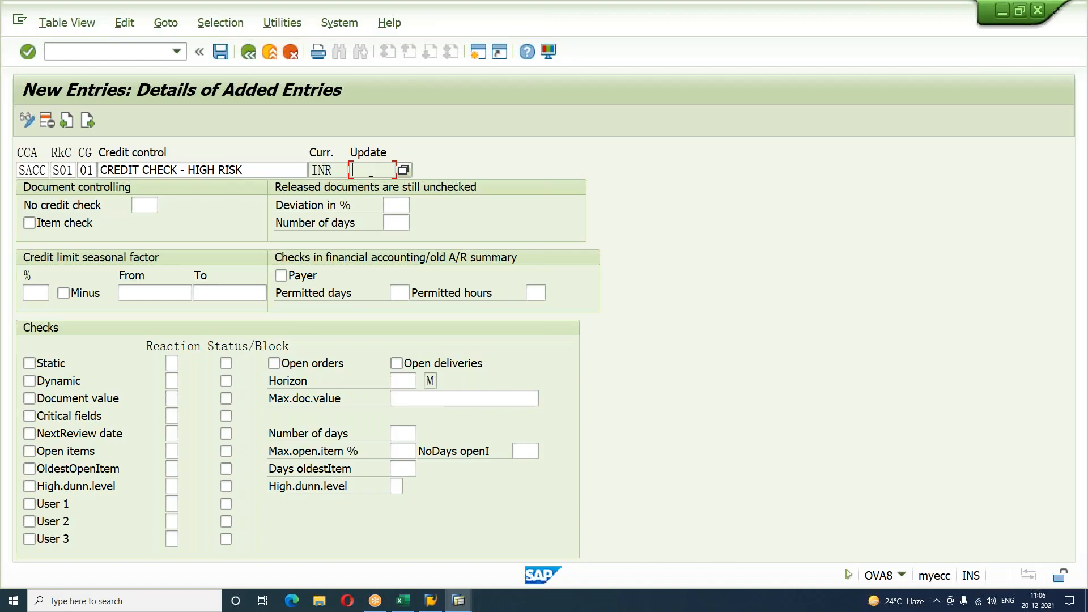
Open SPRO in a new session and run Define Credit Control Area under Enterprise Structure, Definition, Financial Accounting.
click(81, 51)
text(/OSPRO)
key(Return)
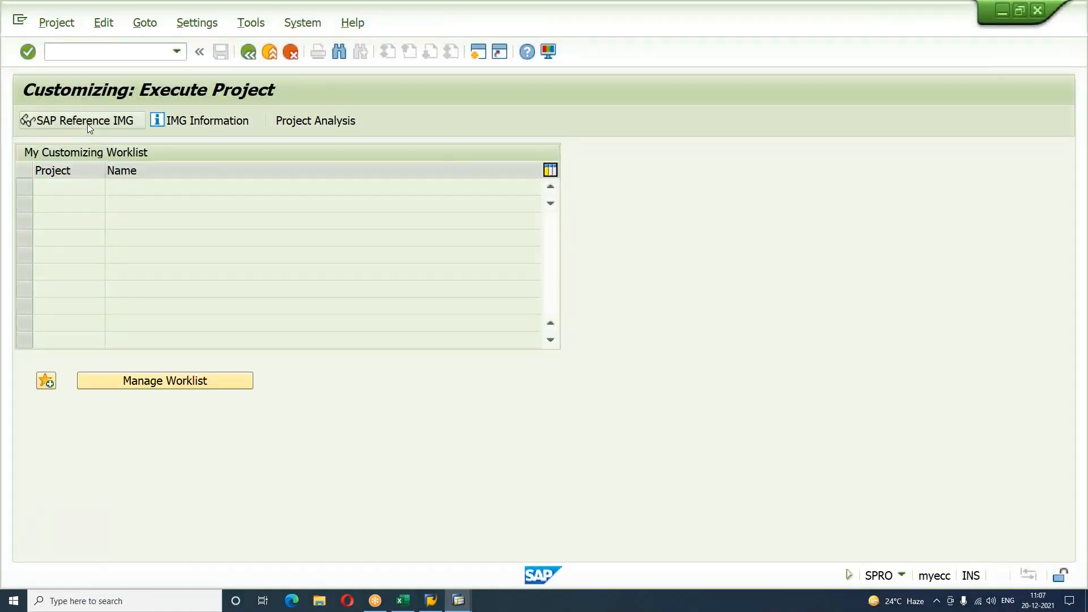
click(88, 125)
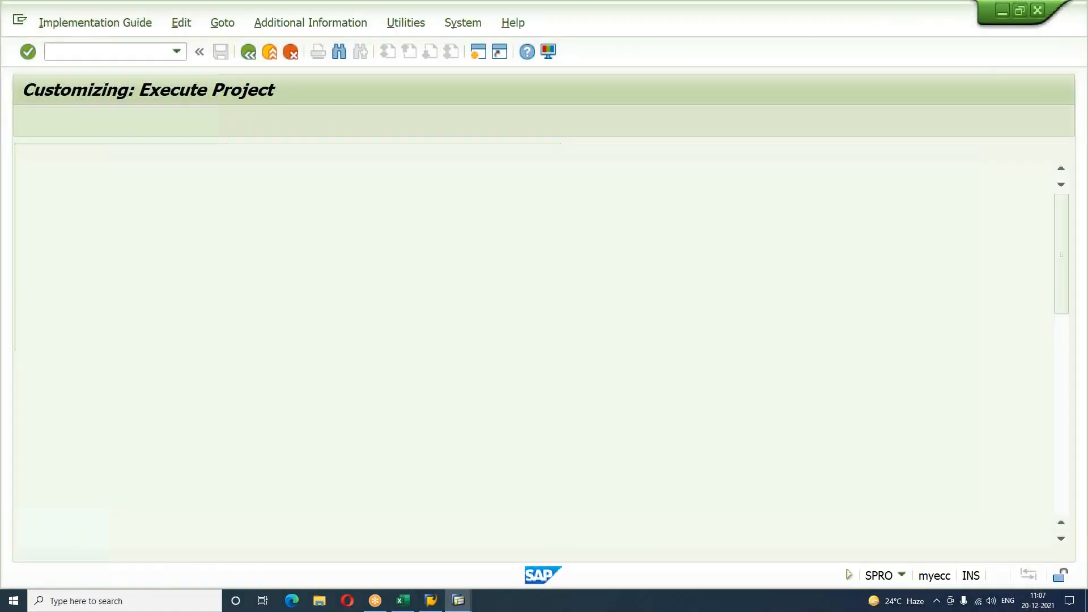
scroll(256, 423, down, 2)
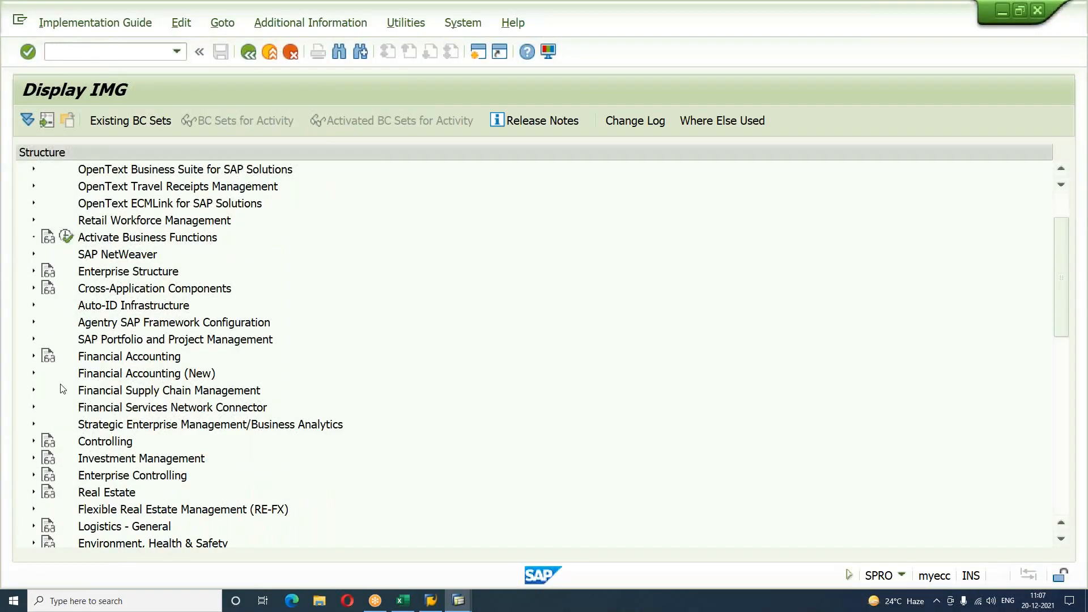
click(32, 273)
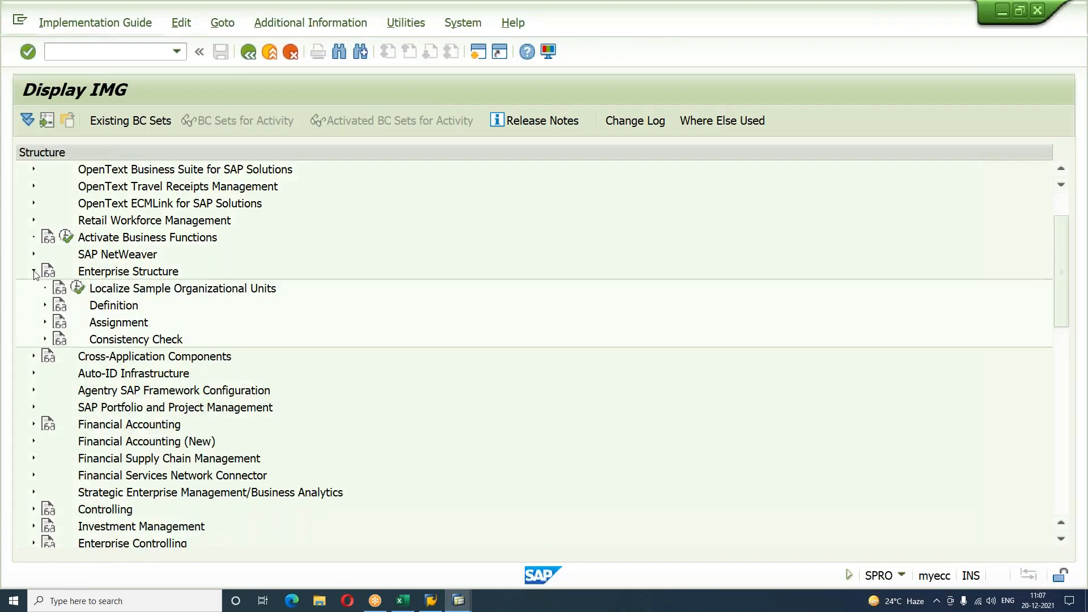
click(45, 305)
click(57, 321)
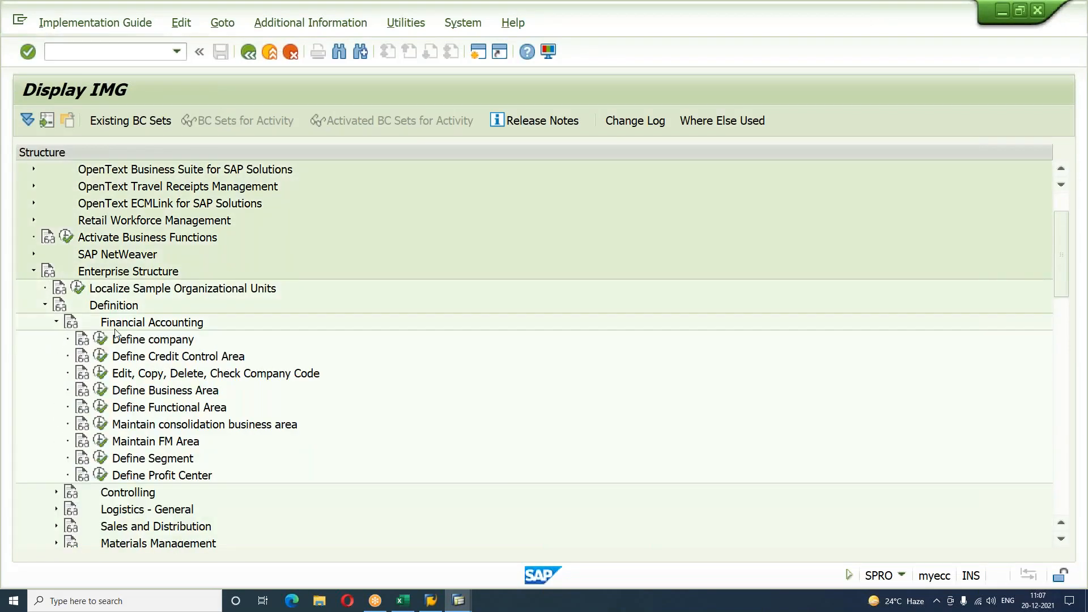
click(101, 356)
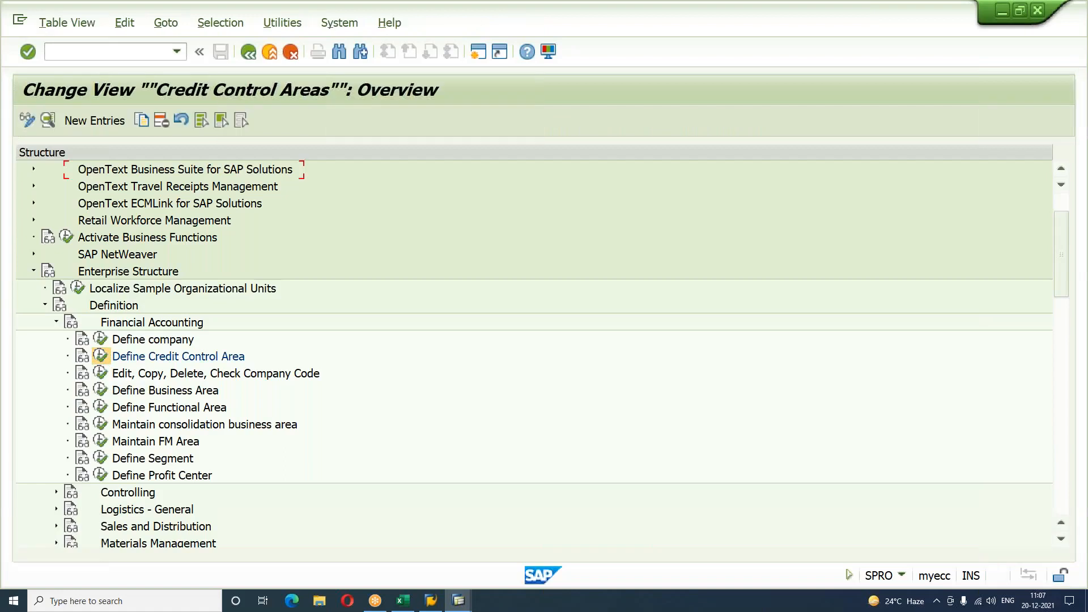
Find credit control area SACC in the overview and open its details.
click(227, 539)
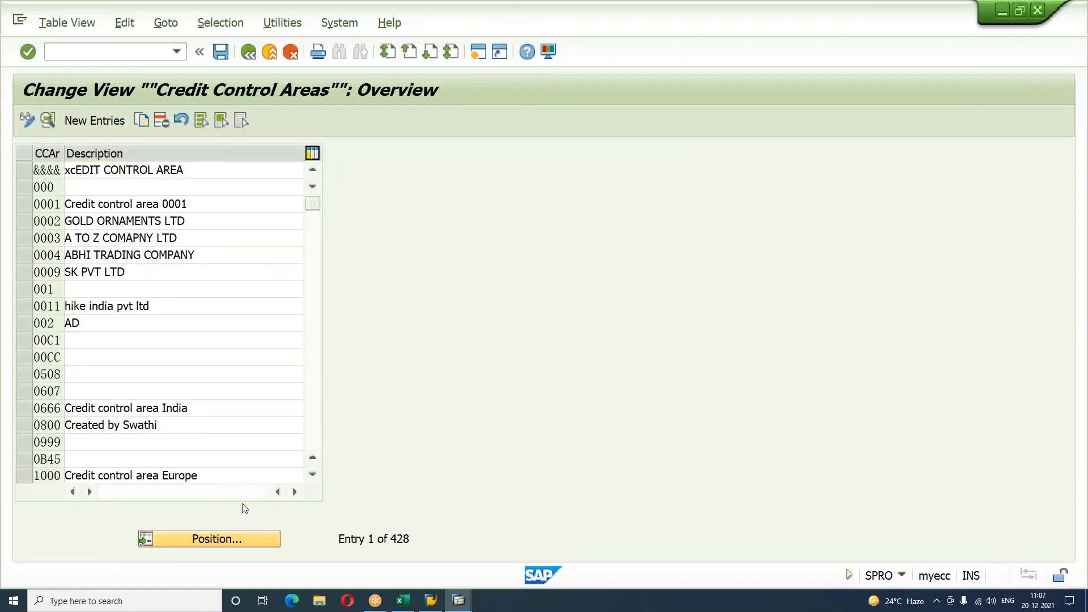
text(SACC)
key(Return)
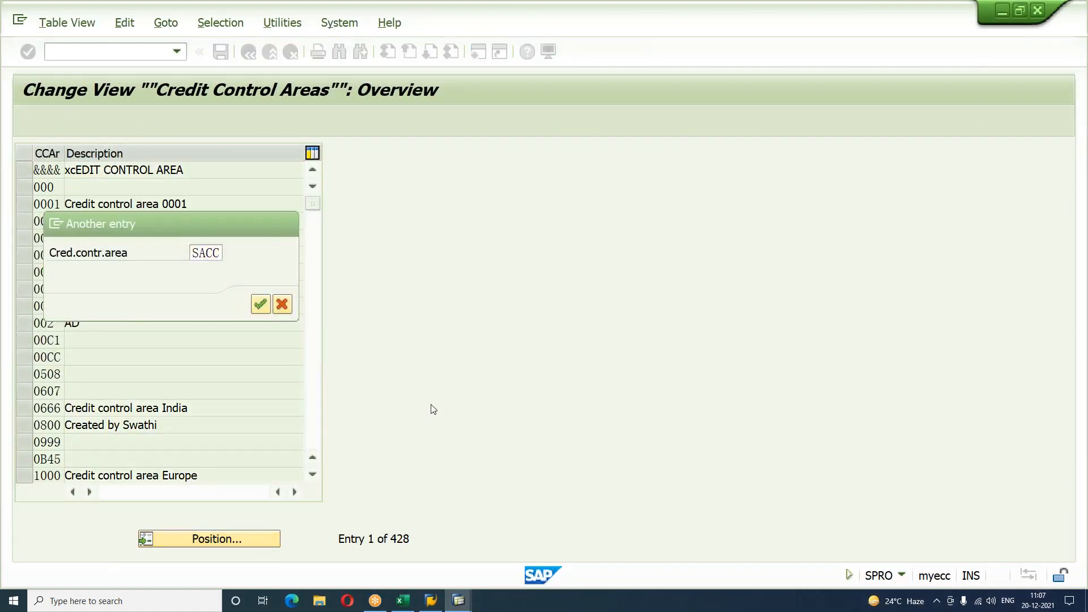
click(24, 171)
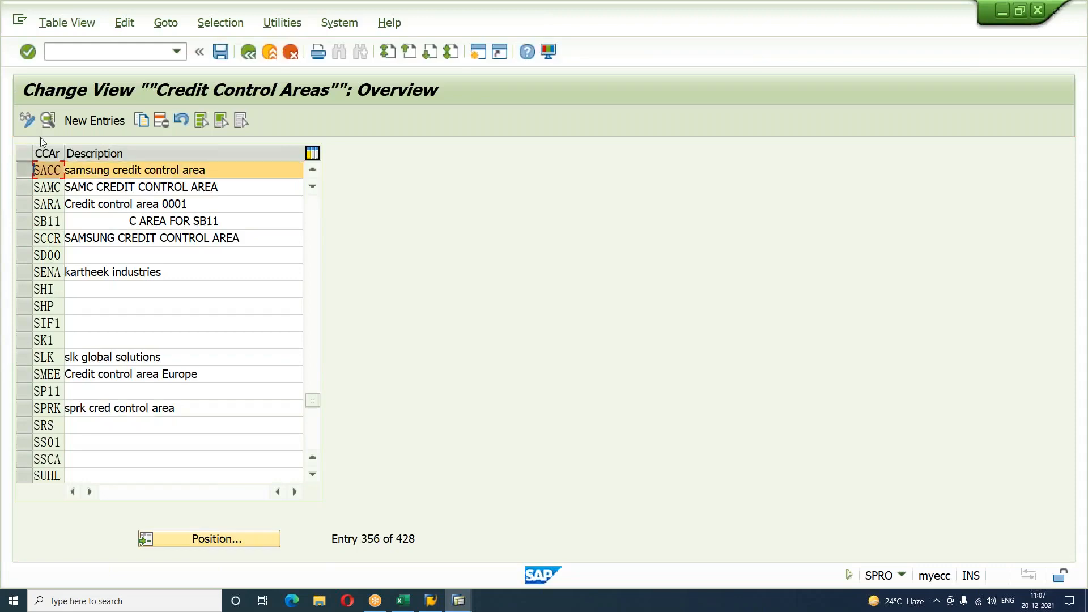
click(48, 121)
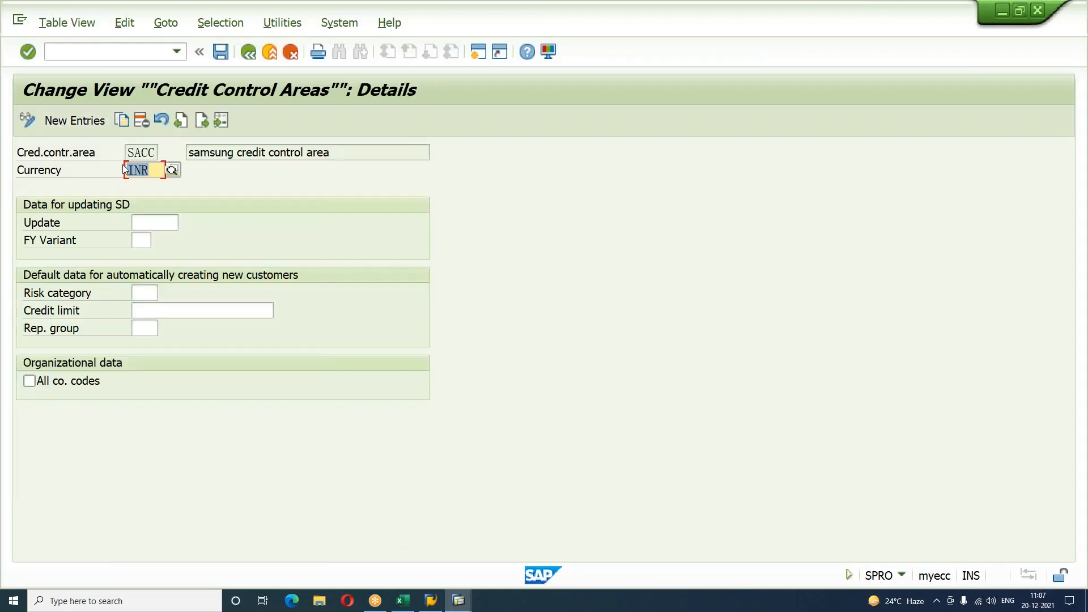
Set the update group of credit control area SACC to 000012 and save it in the proposed CREDIT MANAGEMENT customizing request.
click(35, 229)
click(161, 221)
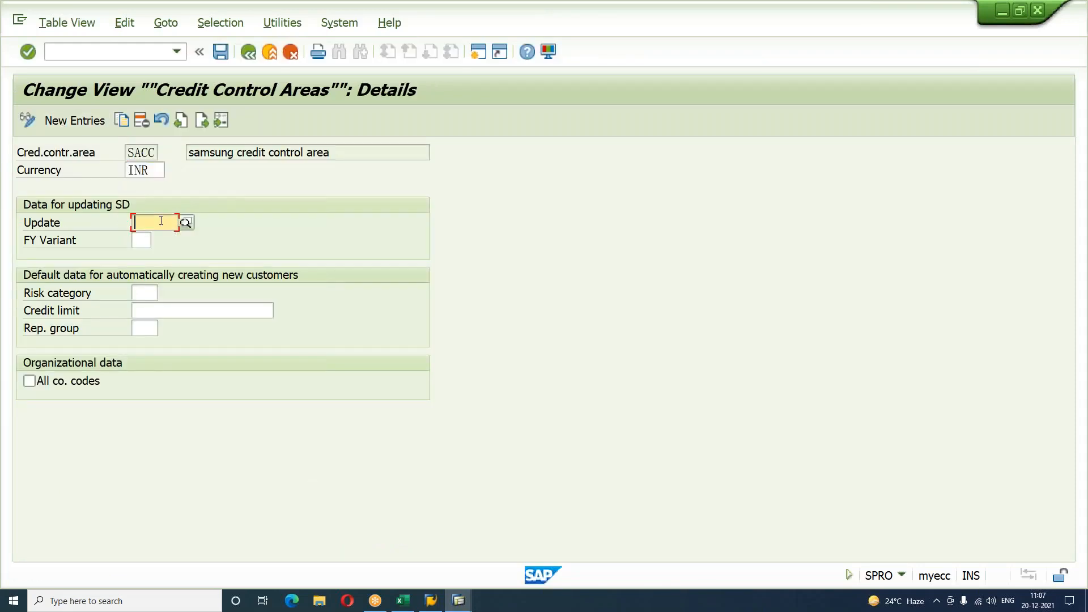
click(191, 225)
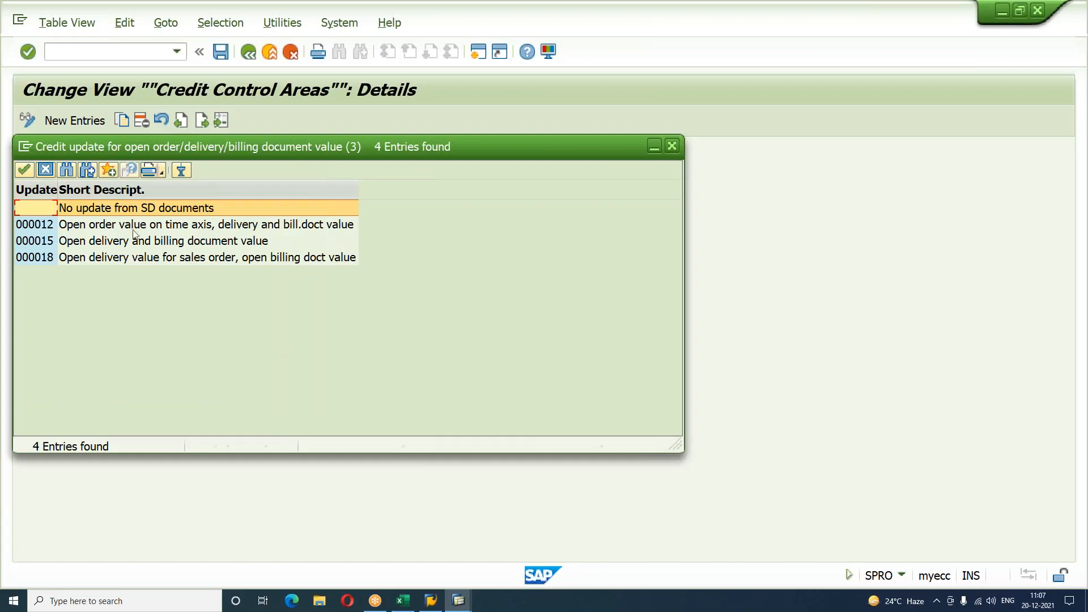
click(261, 224)
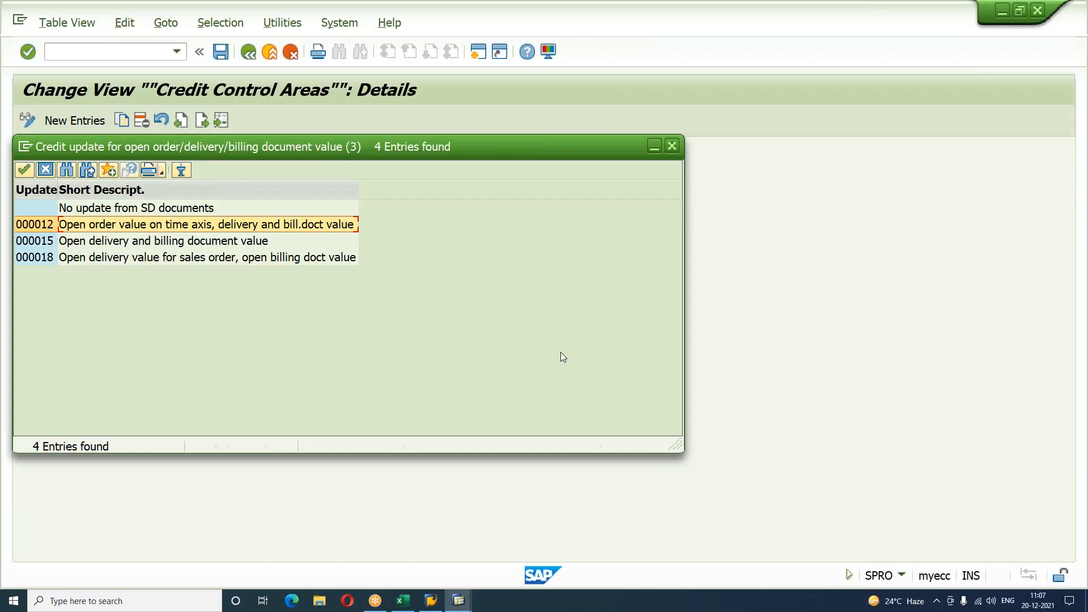
key(Return)
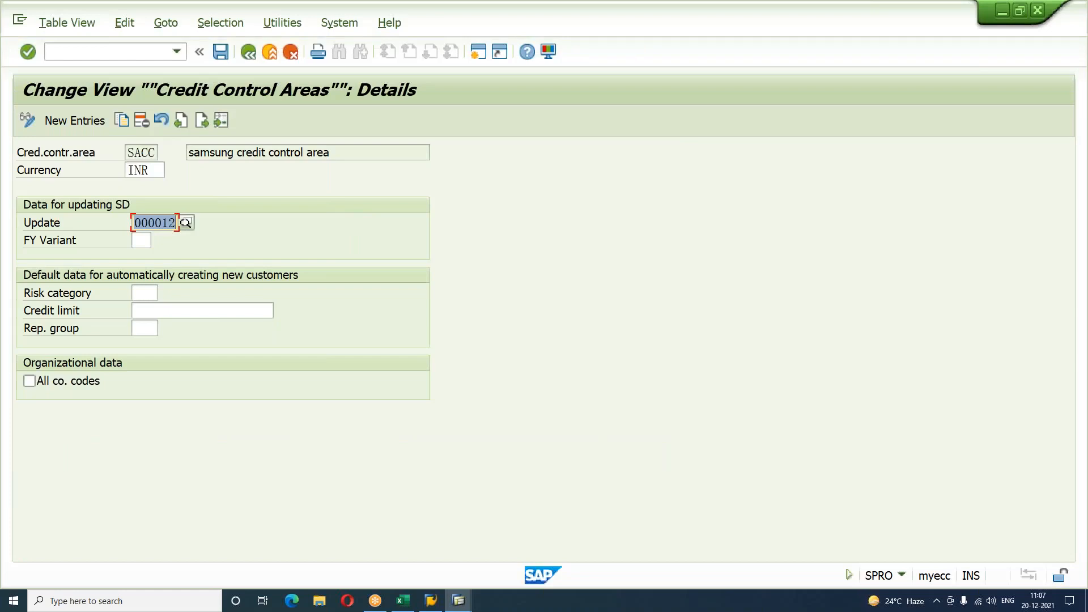
key(ctrl+s)
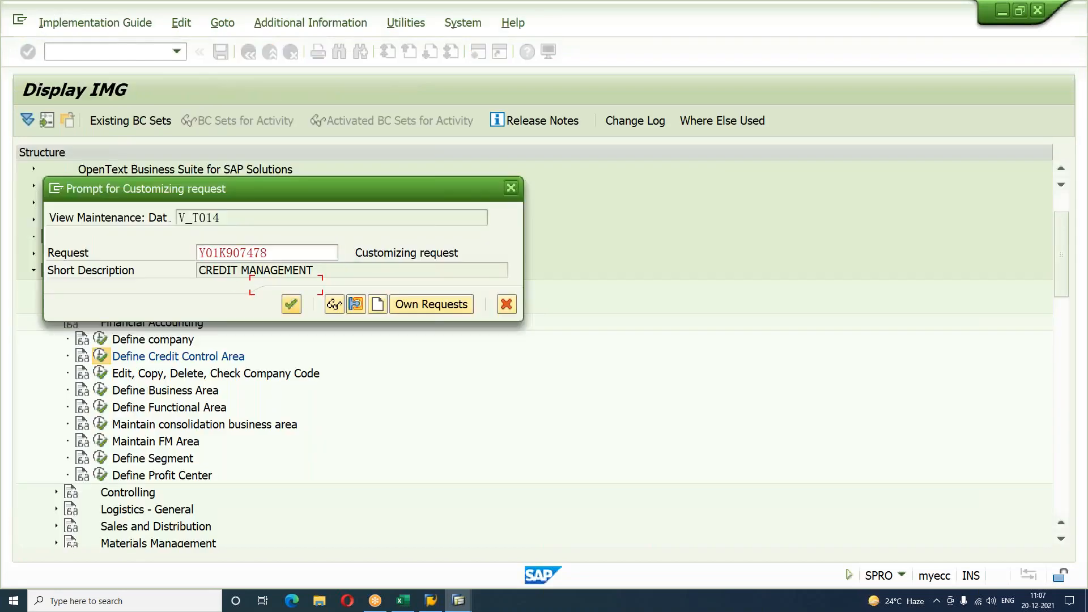
key(Return)
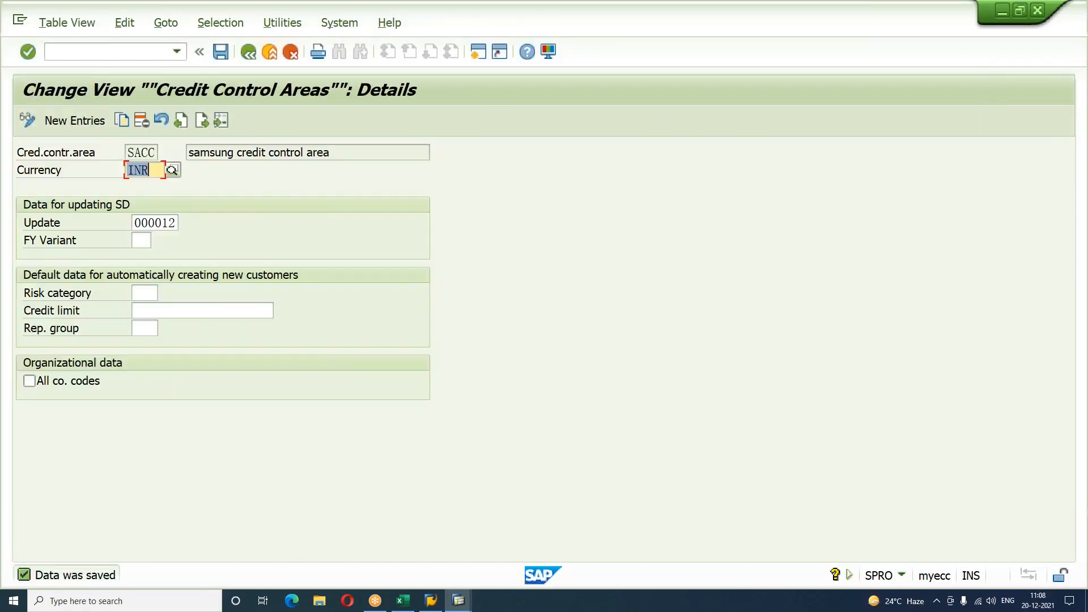
Return to the new OVA8 entry for SACC and refresh it to pull in the area's update group.
key(alt+Tab)
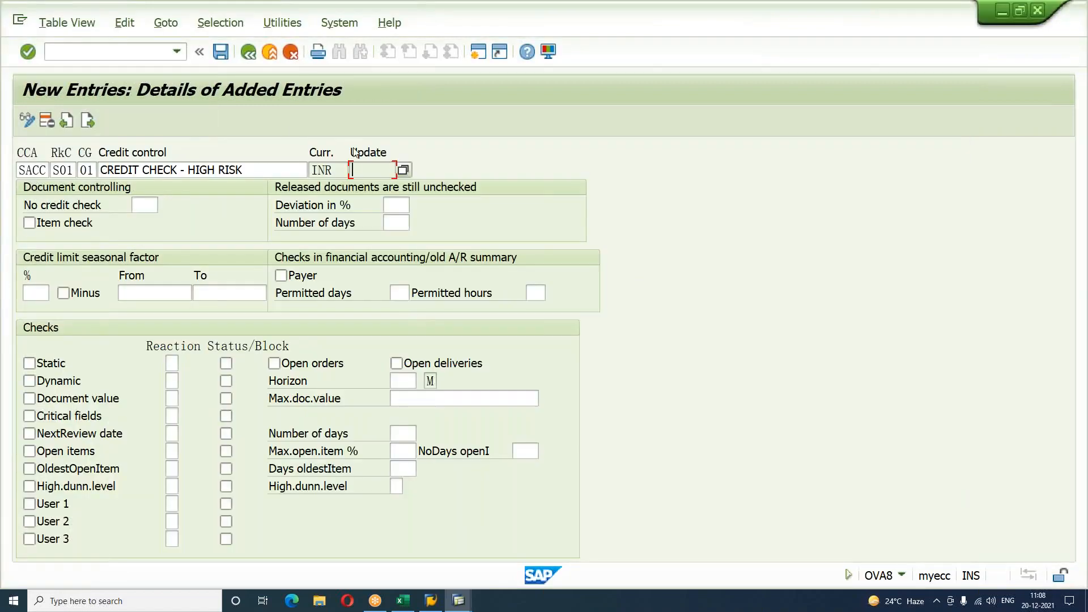
key(Return)
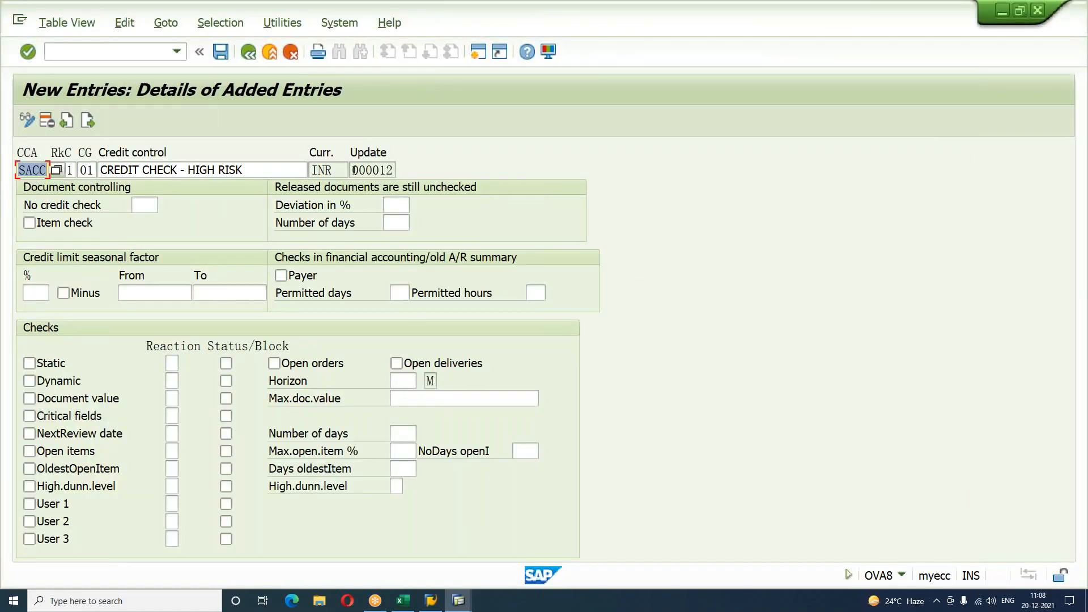
drag(352, 170, 404, 172)
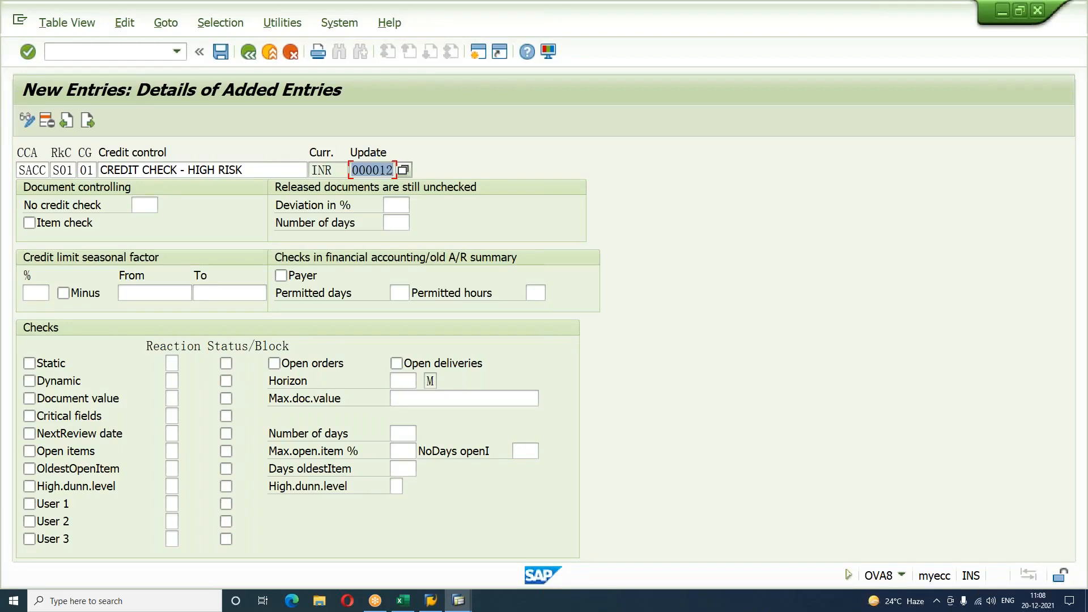
Switch back to the SACC credit control area details, set the fiscal year variant to K4 and save.
key(alt+Tab)
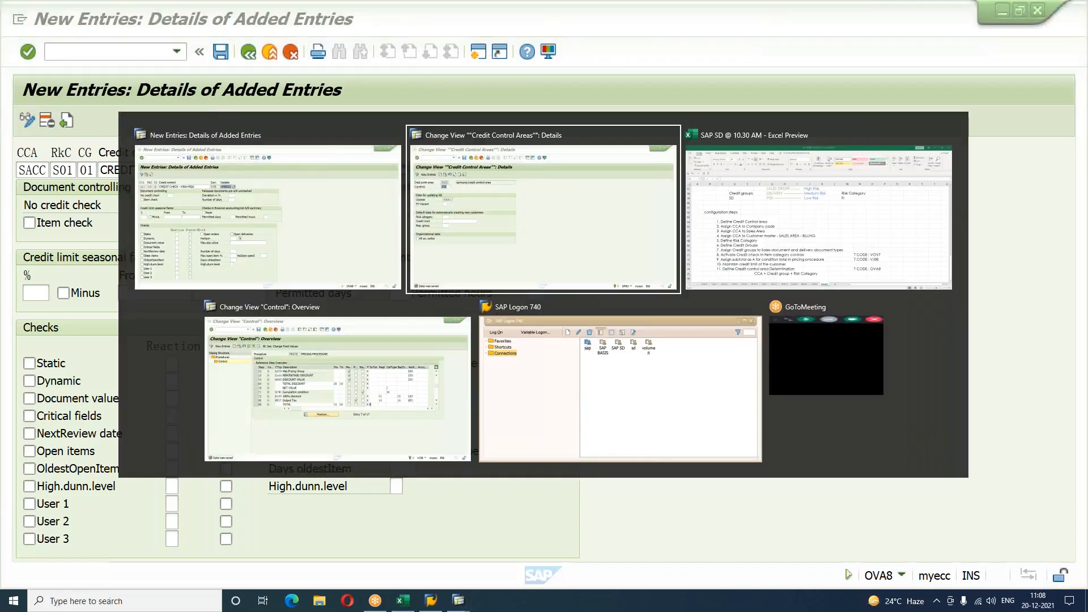
click(141, 240)
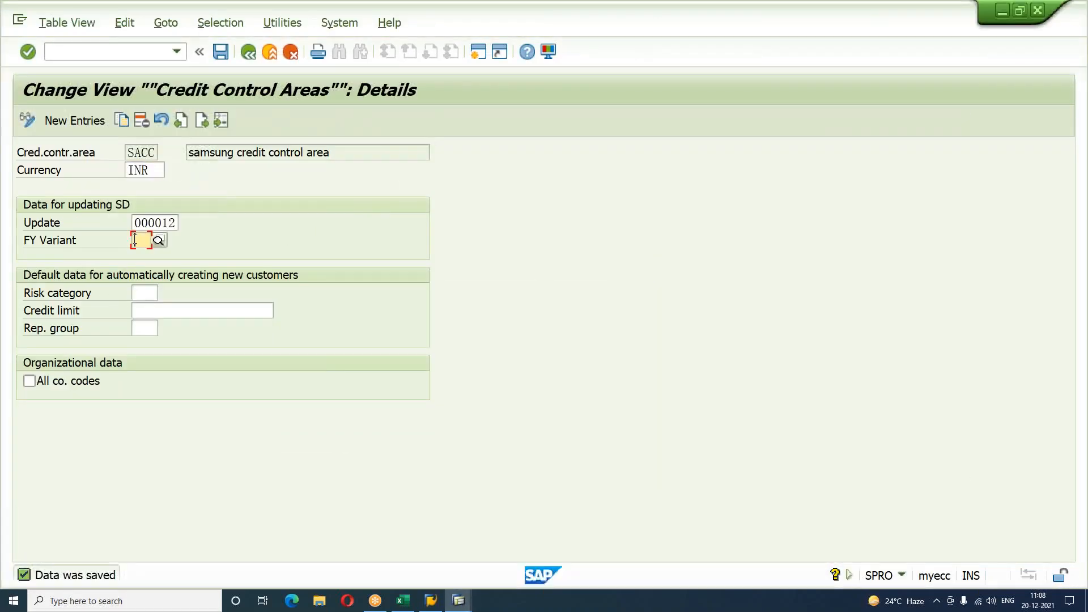
click(158, 242)
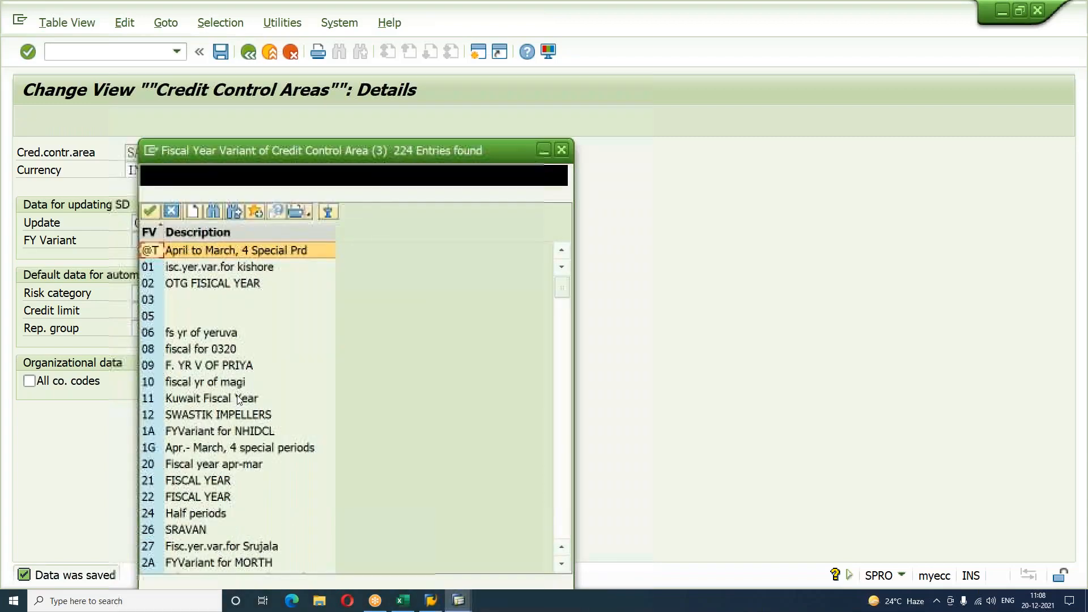
scroll(237, 398, down, 8)
scroll(237, 398, down, 20)
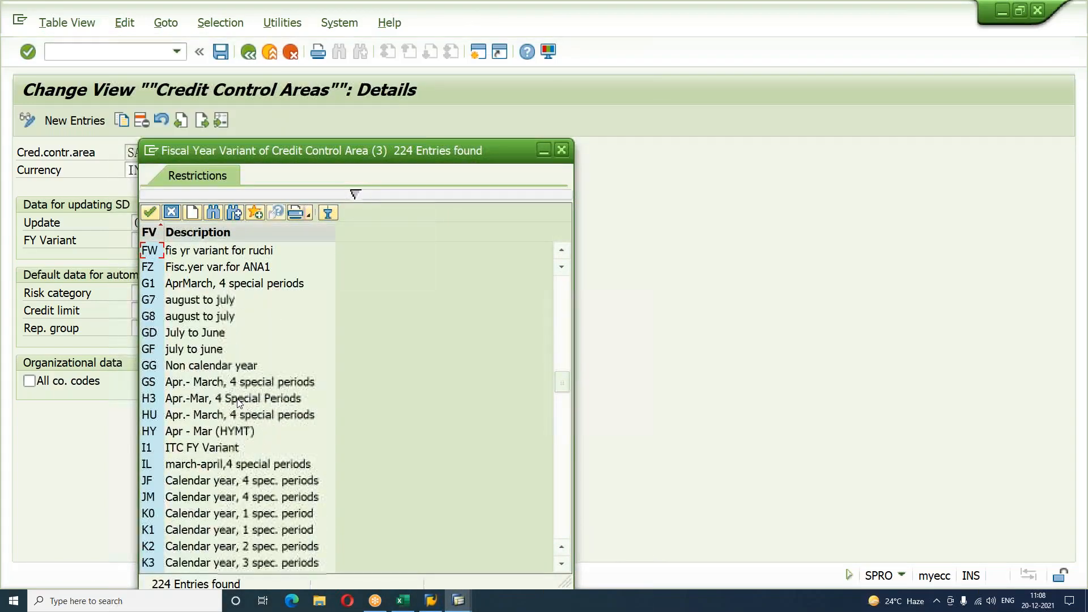
double_click(169, 389)
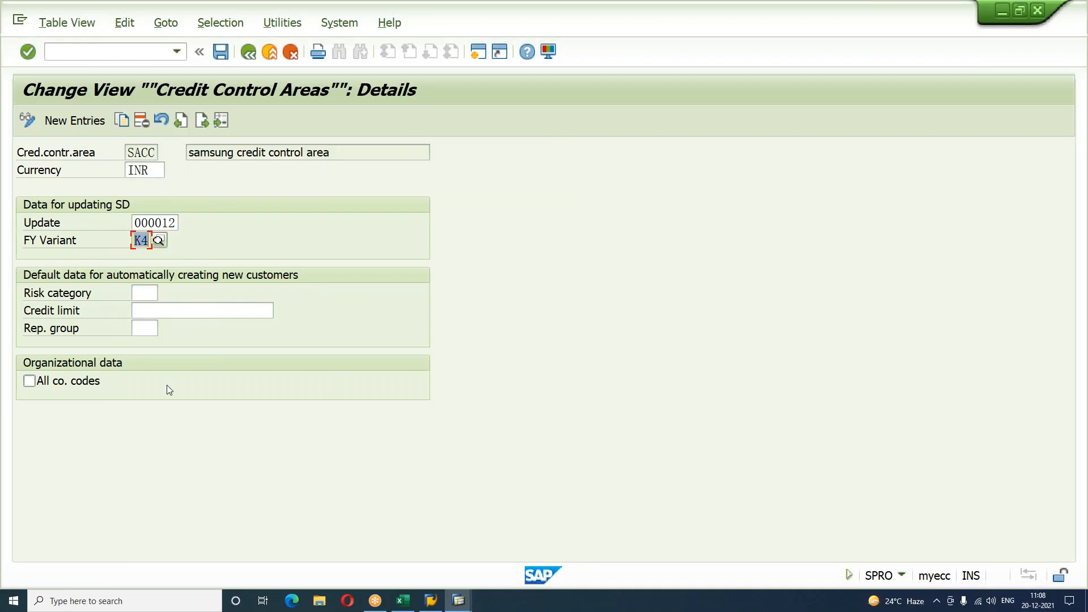
click(149, 294)
click(152, 314)
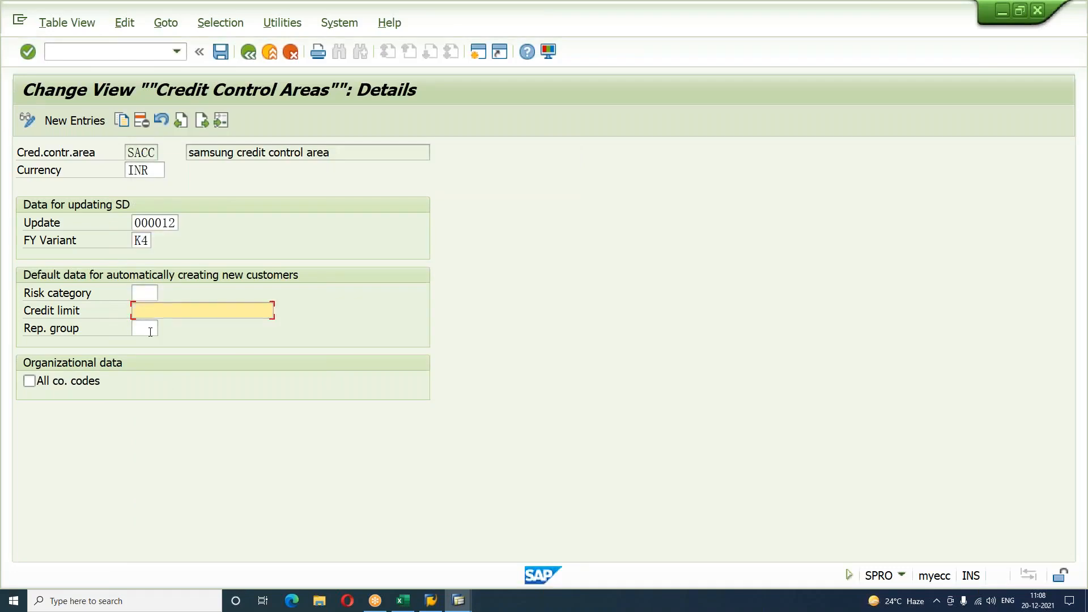
click(150, 332)
key(Up)
key(Up)
key(Down)
key(Down)
key(Up)
key(Up)
key(Down)
key(Down)
key(Up)
key(Up)
key(Down)
key(ctrl+s)
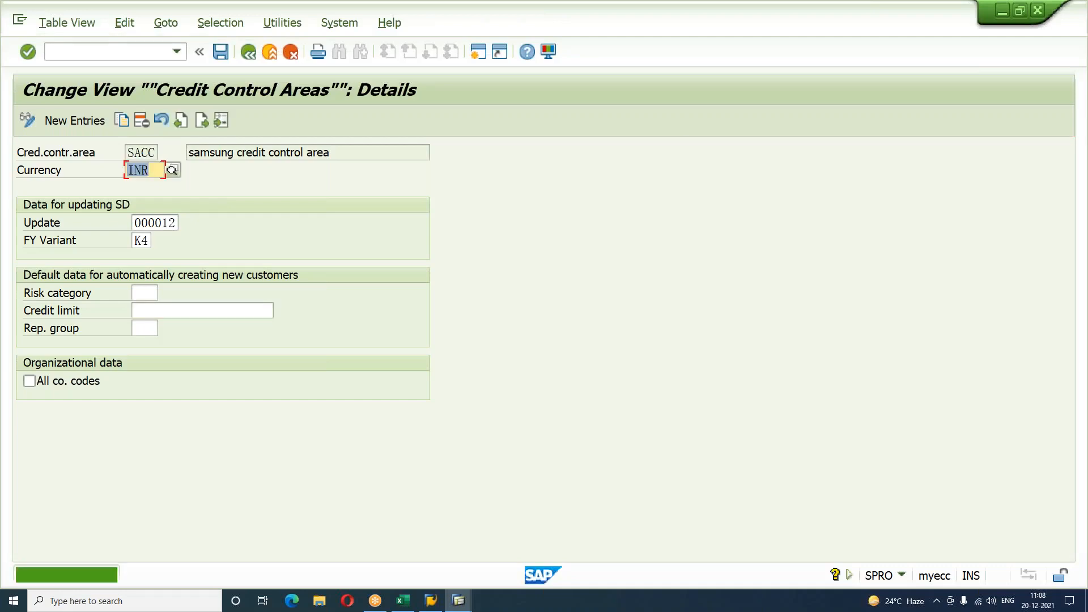
Switch to the Excel notes and add the heading AUTOMATIC CREDIT CHECK in cell B78, formatted bold and italic.
key(alt+Tab)
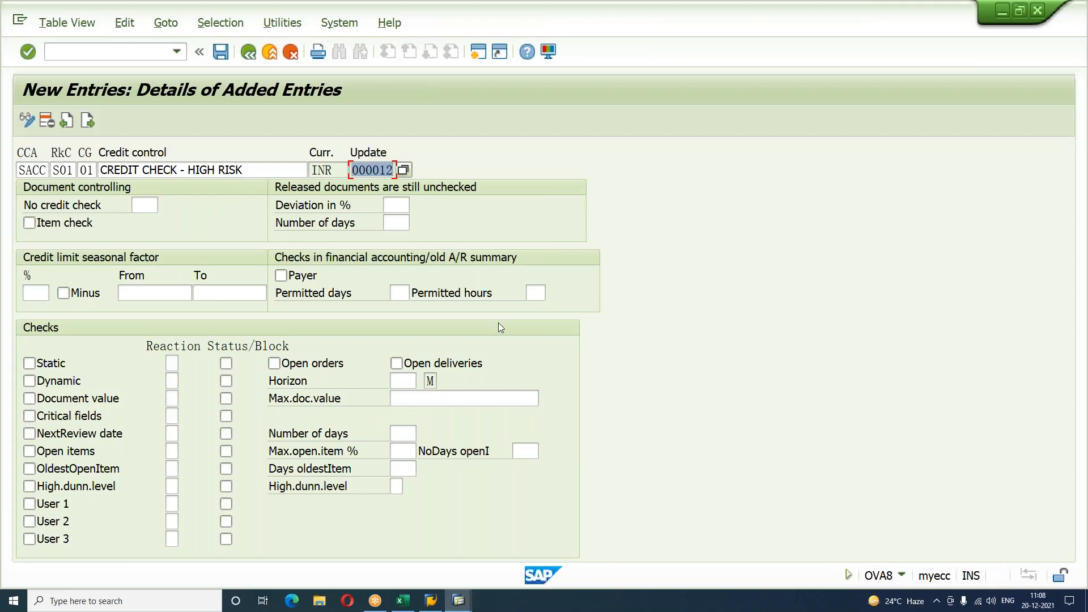
click(403, 601)
scroll(445, 445, down, 3)
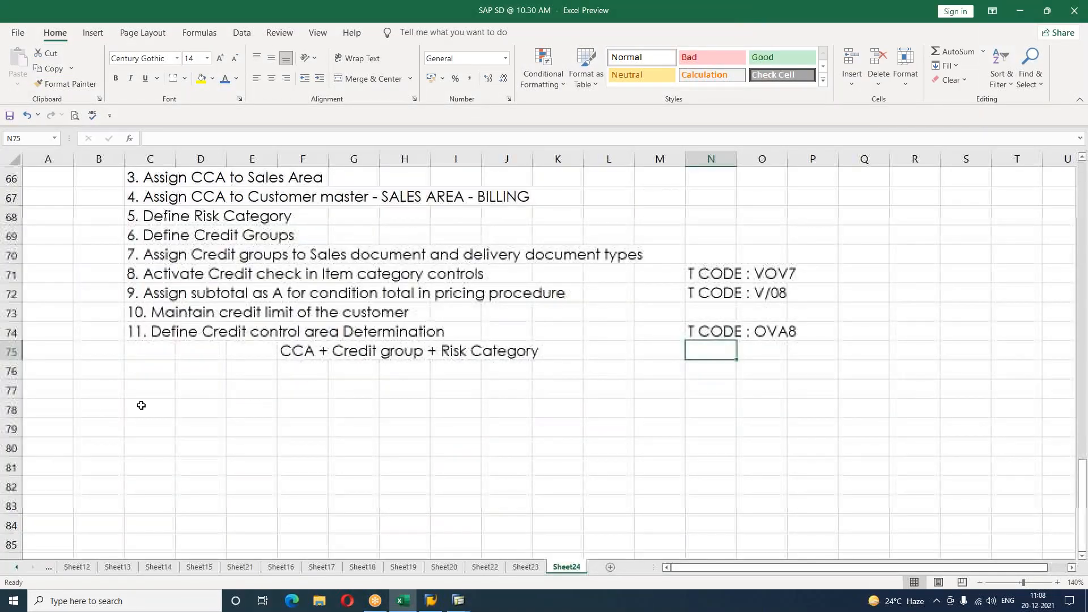
click(113, 408)
text(AUT)
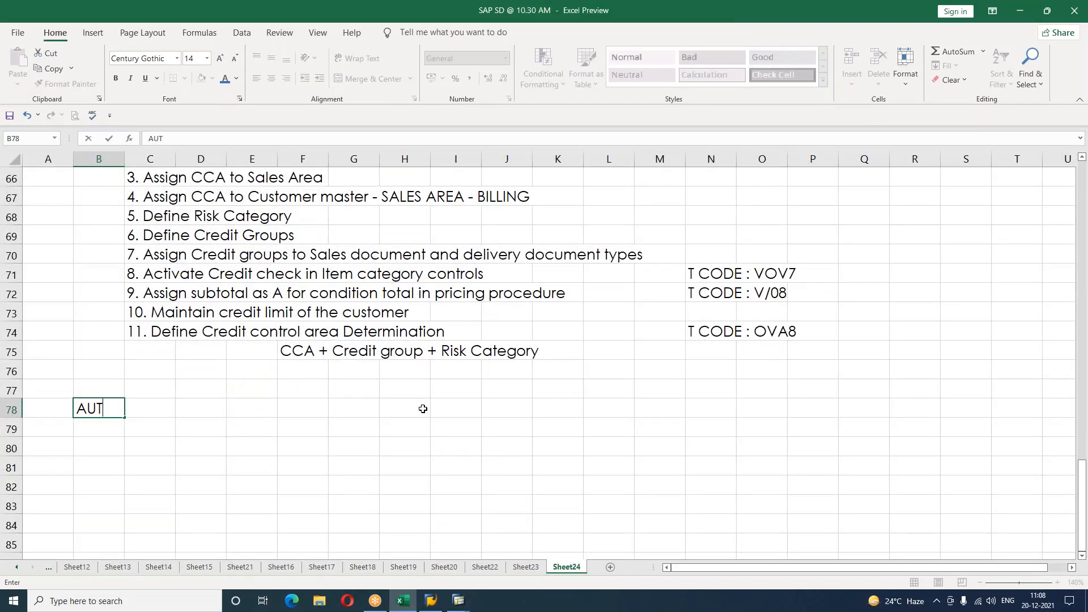
text(OMATIC CREDIT CHECK)
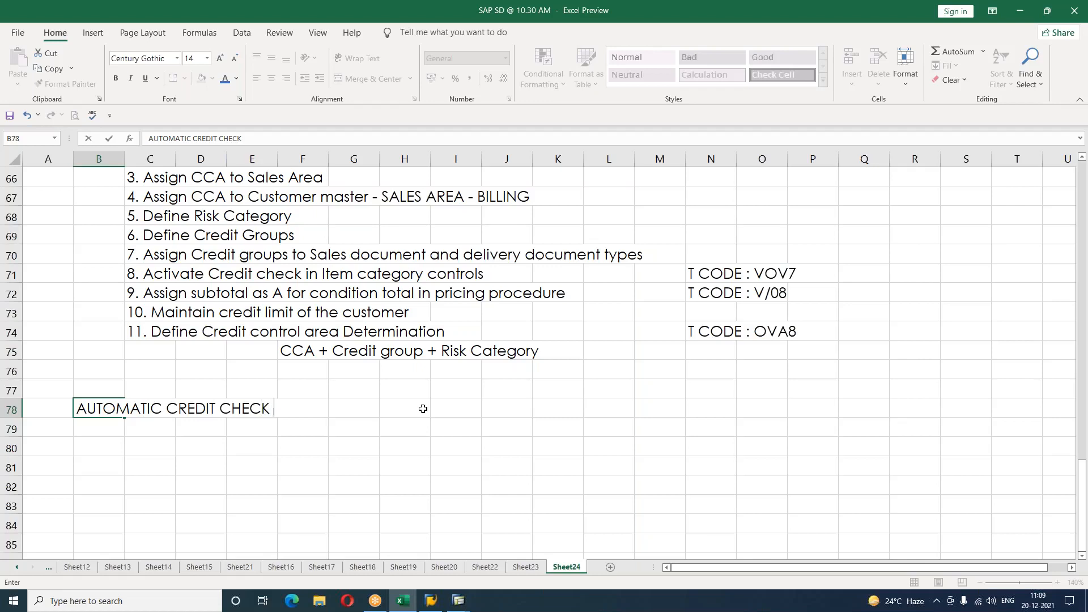
key(Return)
key(Up)
key(ctrl+b)
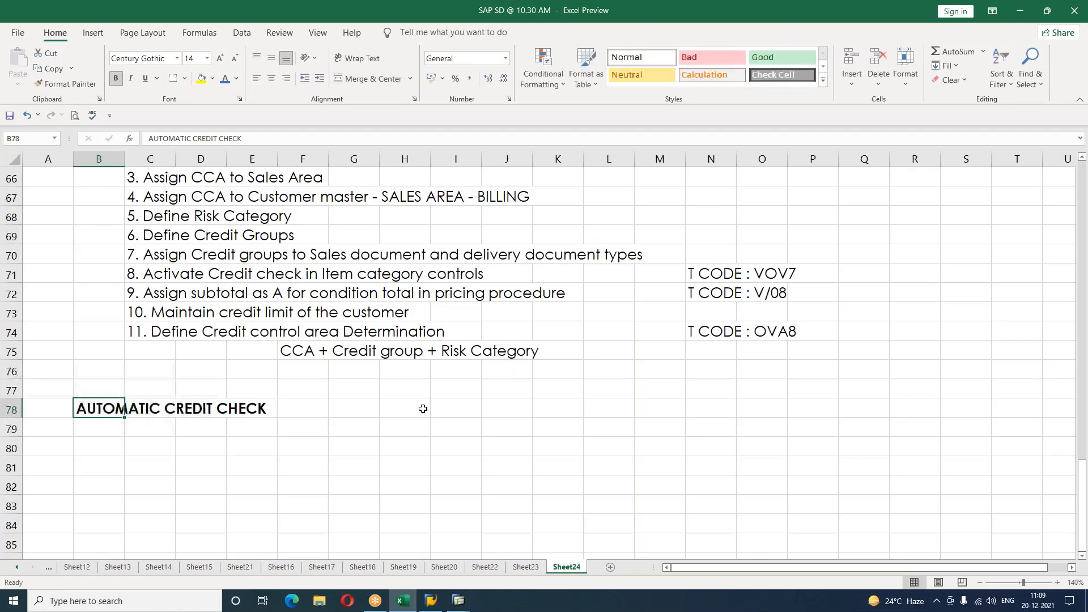
key(ctrl+i)
Enter the subheading STATIC CREDIT CHECK in cell C80.
key(Down)
key(Down)
key(Right)
text(S)
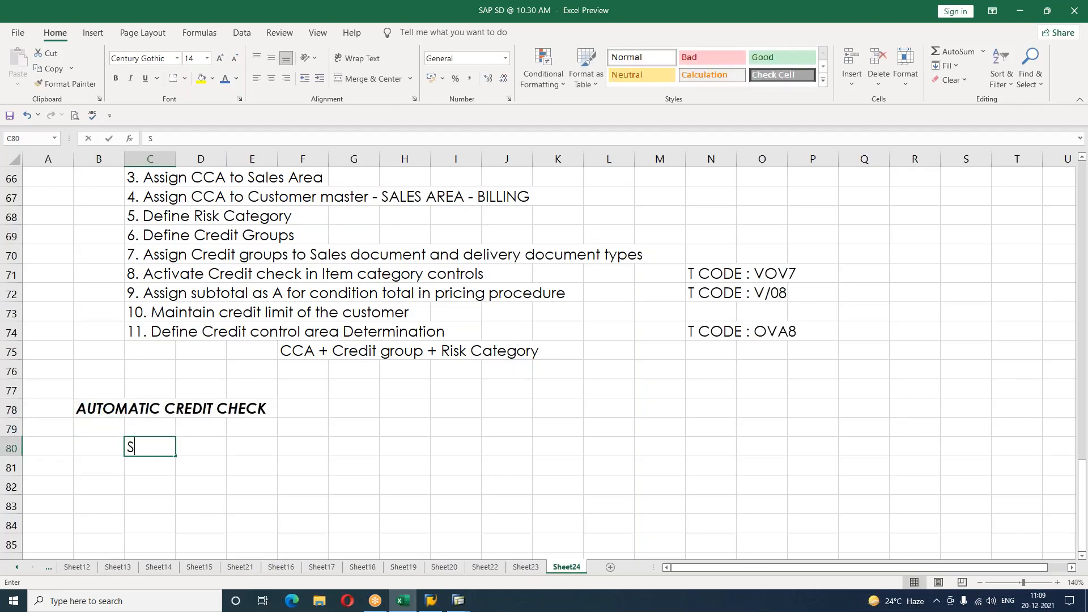
text(TATIC cR)
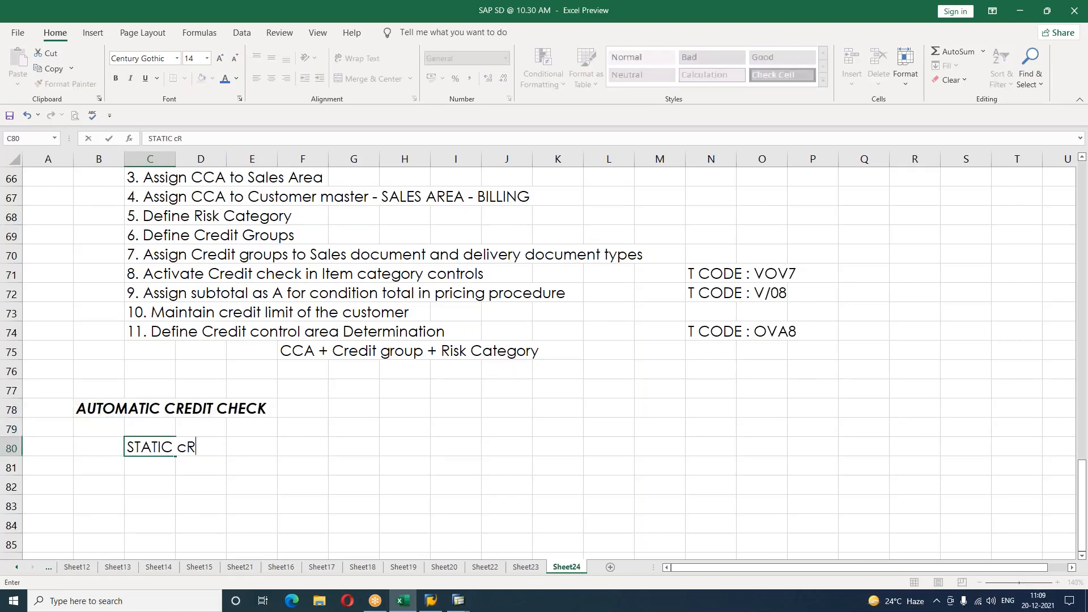
key(BackSpace)
key(BackSpace)
text(CREDIT CHECK)
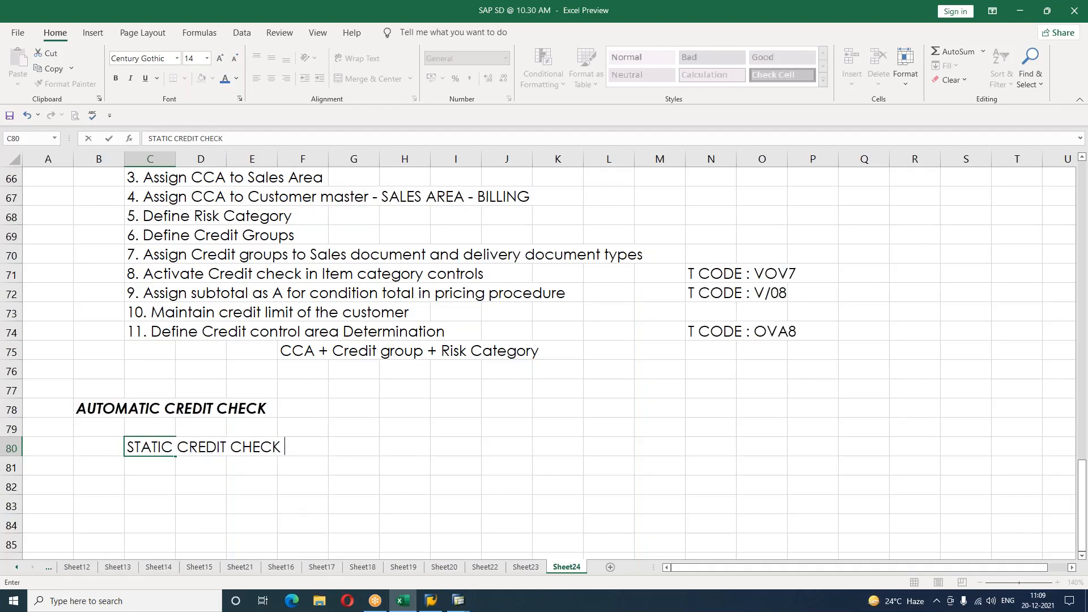
key(Return)
Start the definition in cell E81 with the text STATIC CREDIT CHECK = OPEN ORDERS.
key(Tab)
key(Tab)
key(Tab)
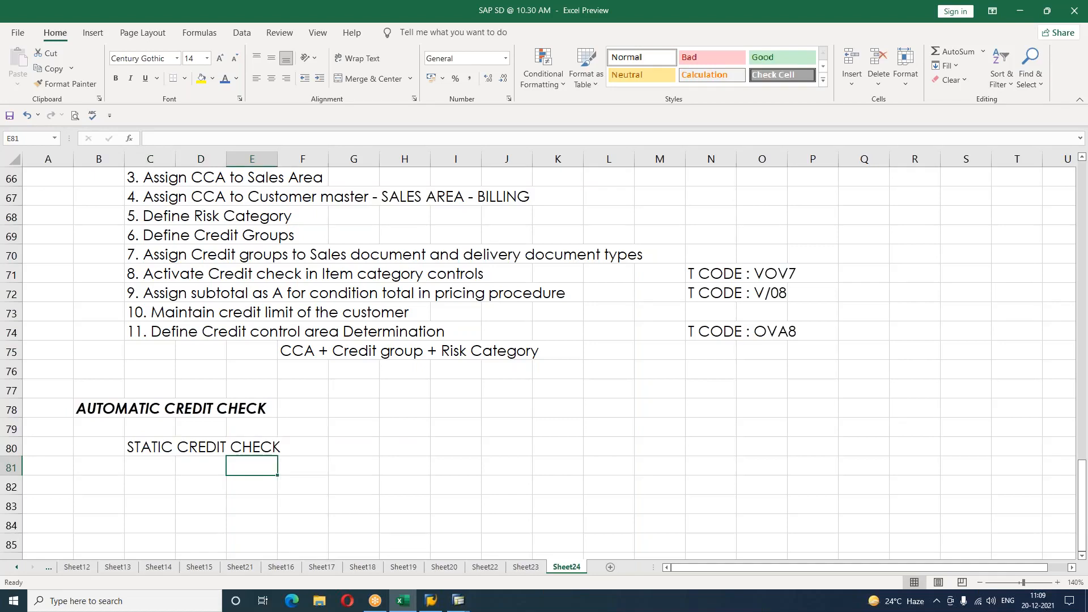
text(TAT)
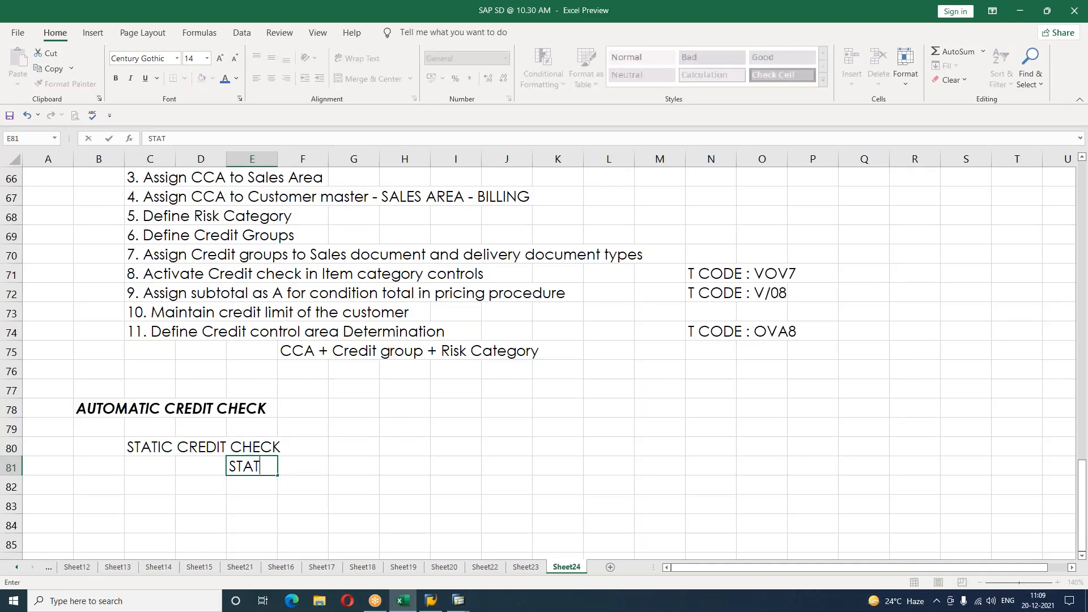
text(IC CREDIT)
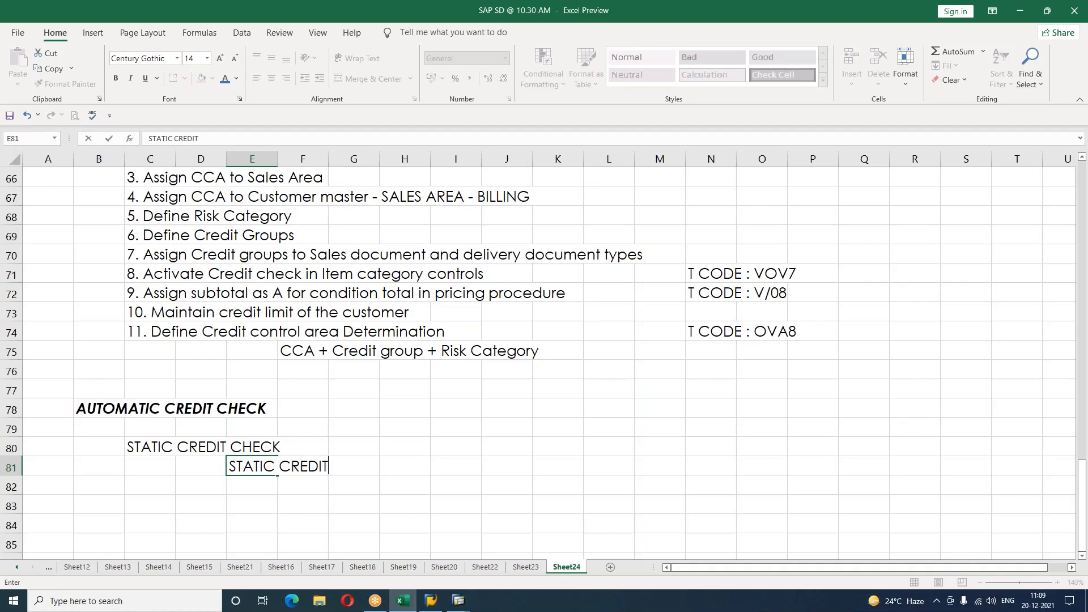
text( CHECK = ORDER OR)
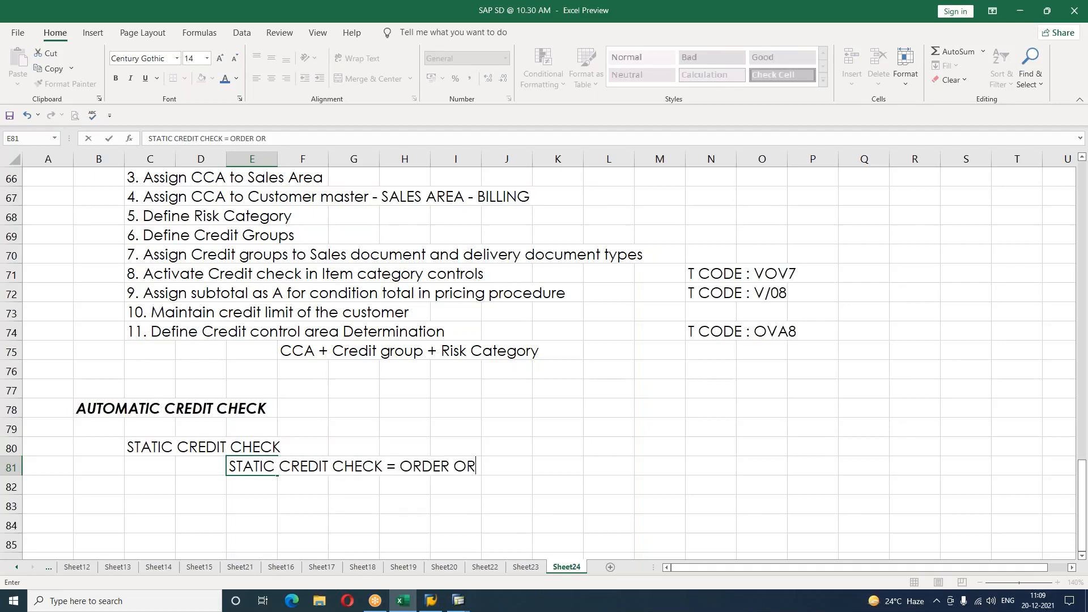
text(DERS)
click(450, 466)
key(BackSpace)
key(BackSpace)
key(BackSpace)
key(BackSpace)
text(PEN  O)
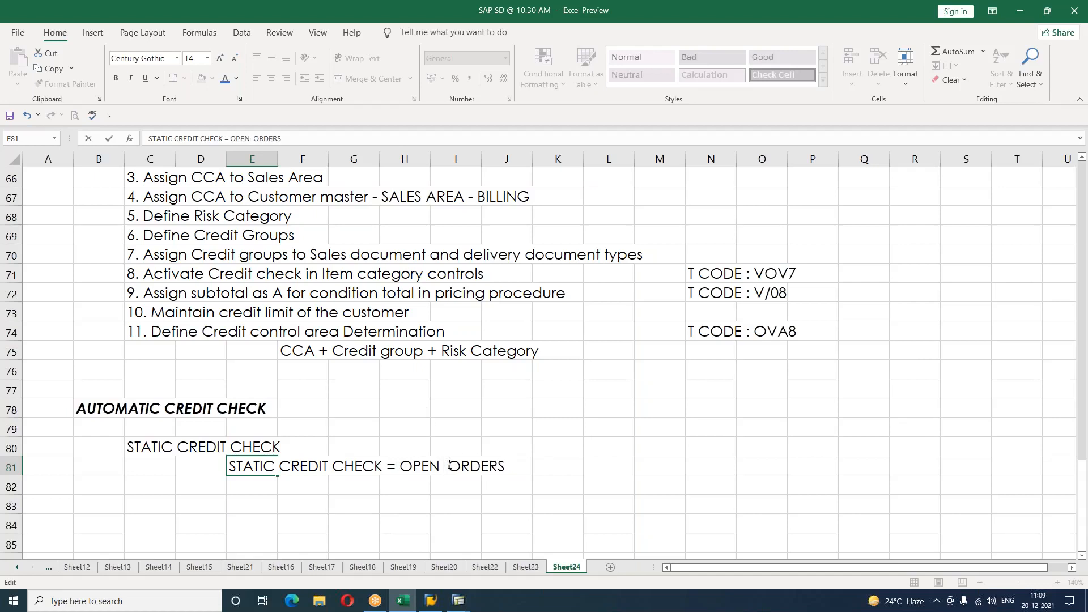
key(BackSpace)
Complete the E81 definition by appending + OPEN DEL + OPEN BILLING + OPEN ITEMS - CREDIT LIMIT OF THE CUST.
click(501, 478)
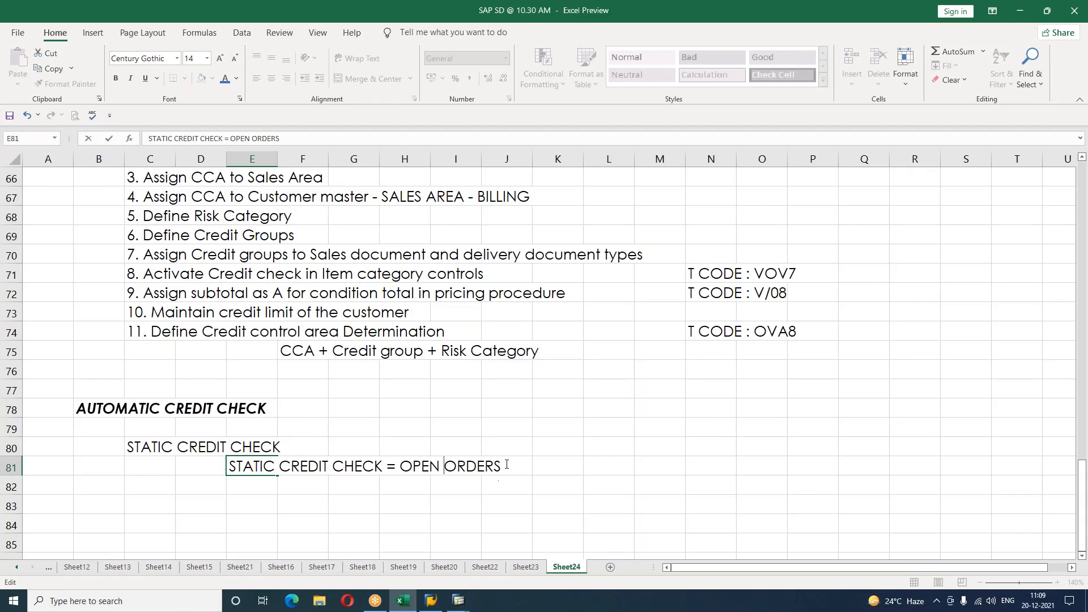
text(+ OPEN DEL )
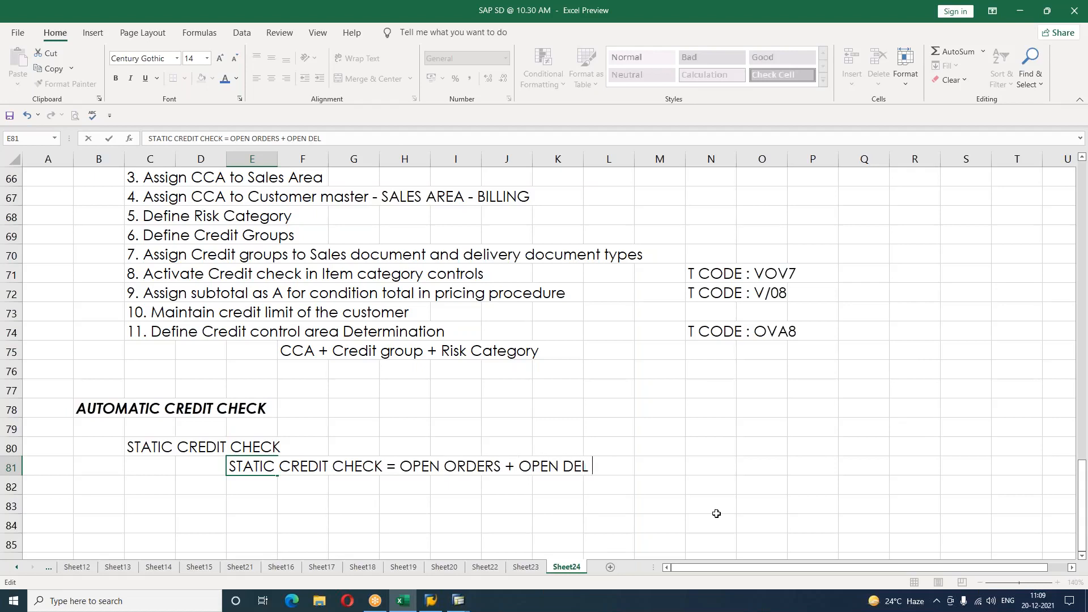
text(+ OPEN )
text(BILL)
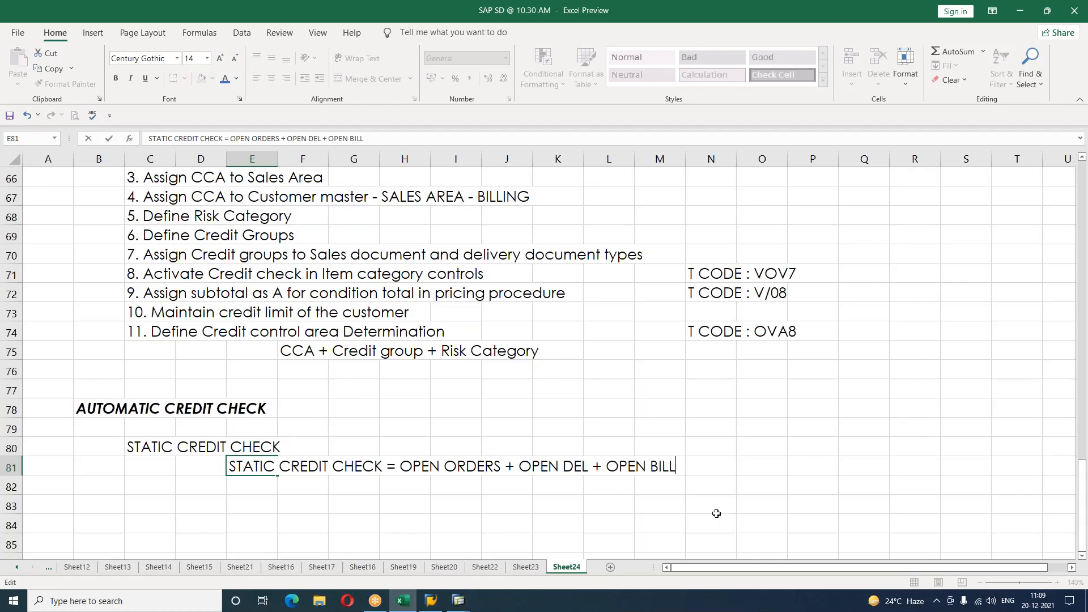
text(ING + OPEN ITEMS - CRED)
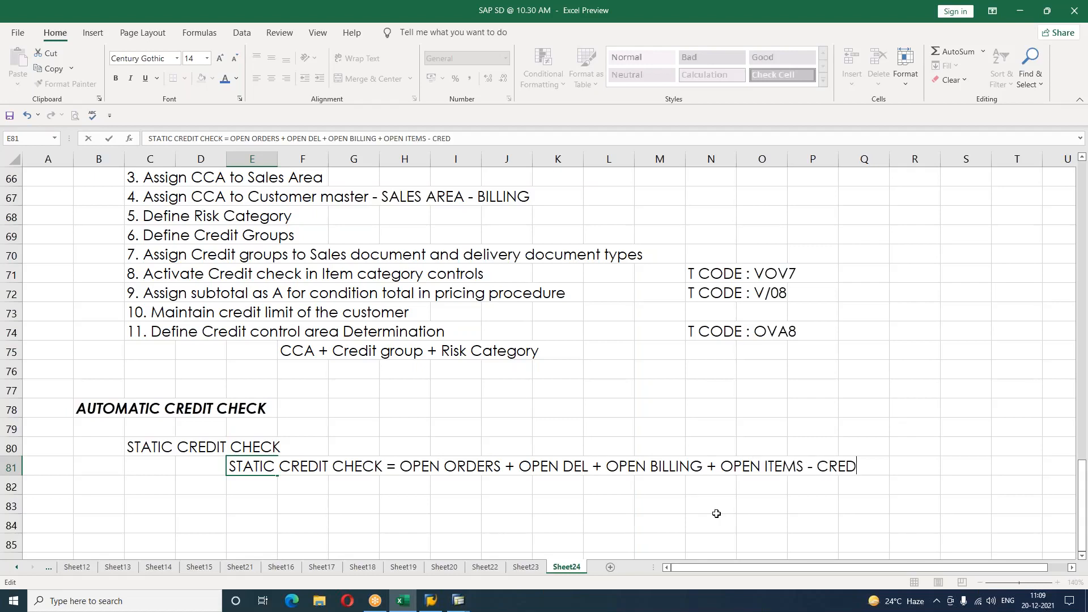
text(IT LIMIT OF THE CUST)
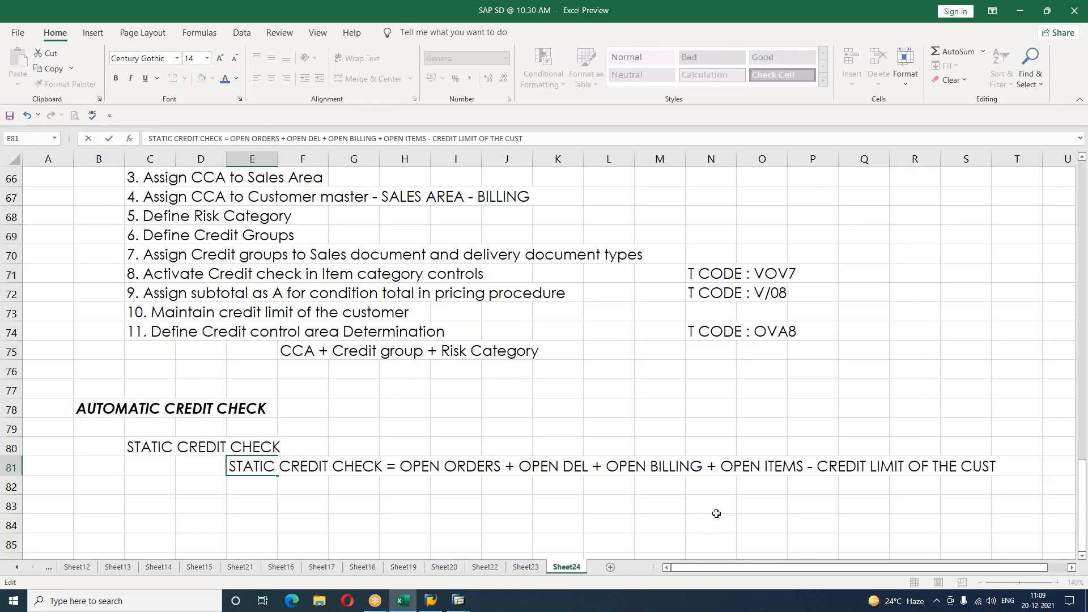
key(Return)
key(Up)
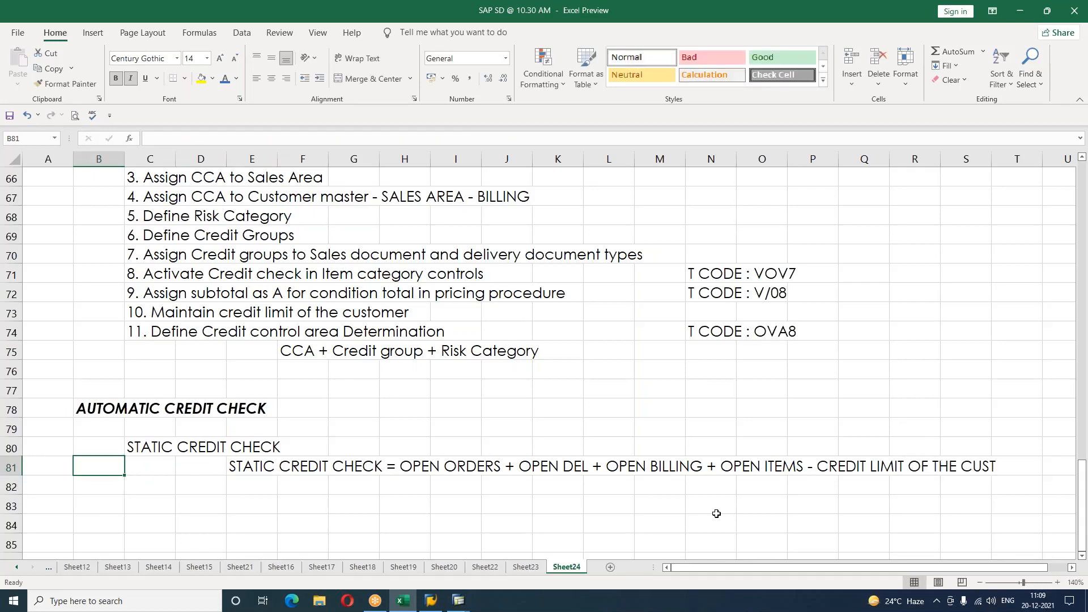
Format the static credit check definition in E81 bold and blue, and move it to cell C81.
key(Right)
key(Right)
key(Right)
key(ctrl+b)
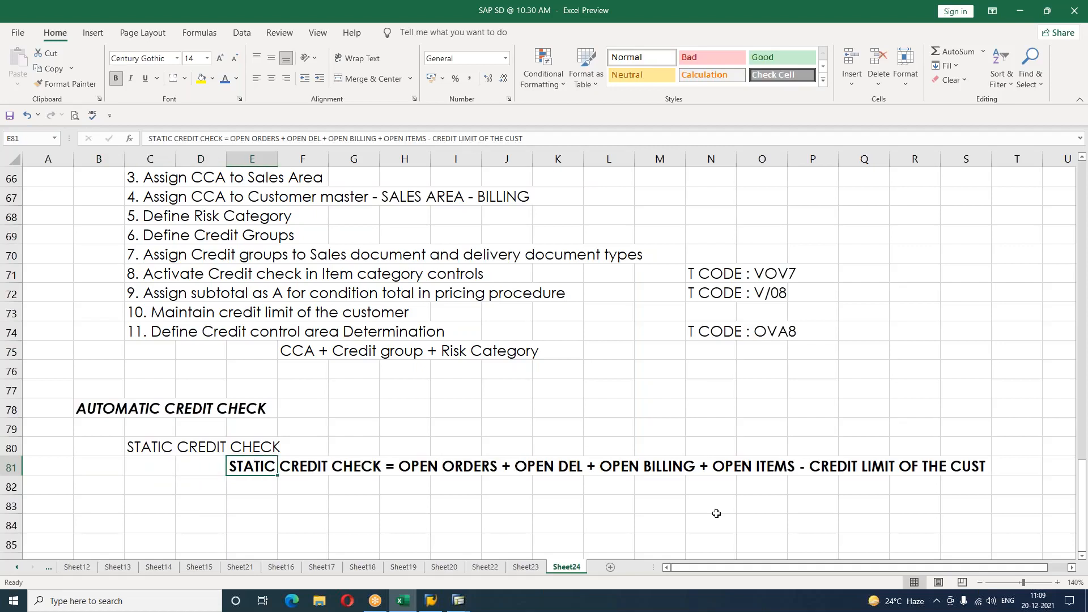
click(224, 78)
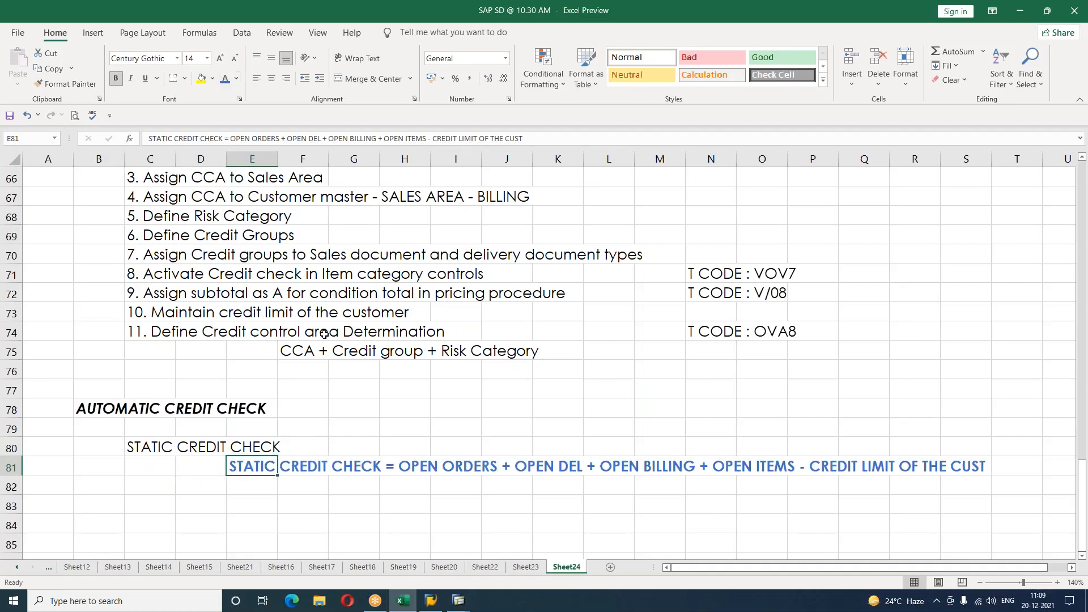
drag(228, 466, 146, 463)
click(352, 481)
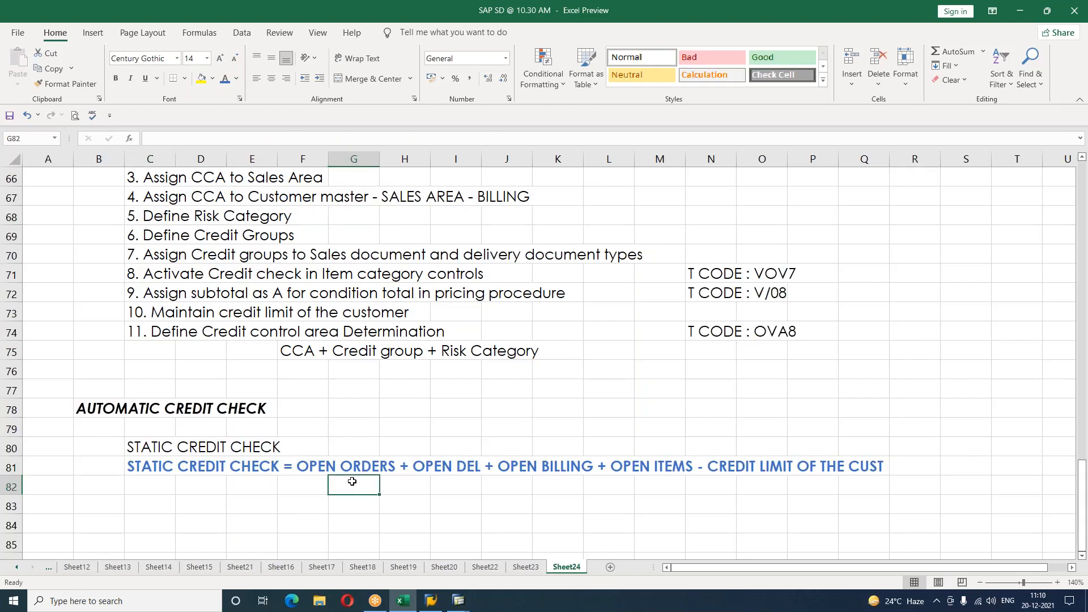
scroll(352, 481, down, 2)
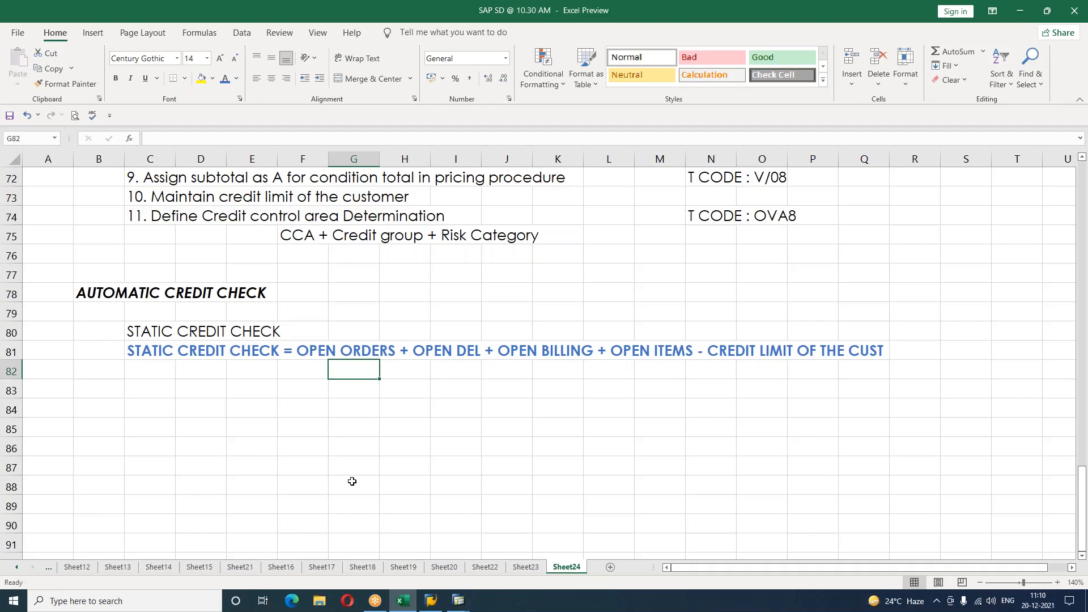
Switch to SAP and activate the Static check for the SACC/S01/01 entry with reaction D, Like B + value exceeding the credit limit.
key(alt+Tab)
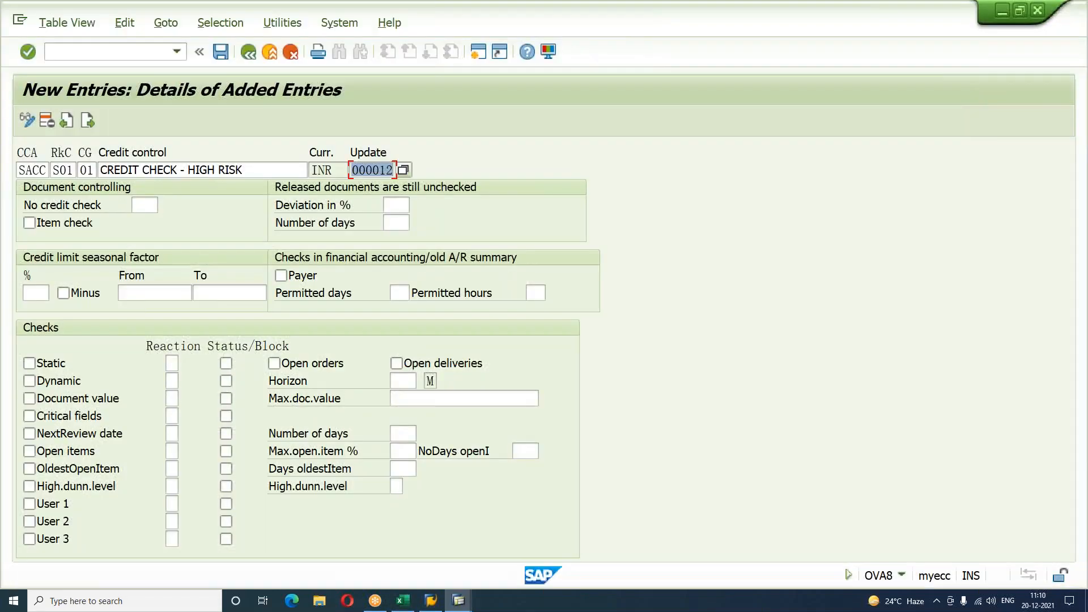
click(52, 363)
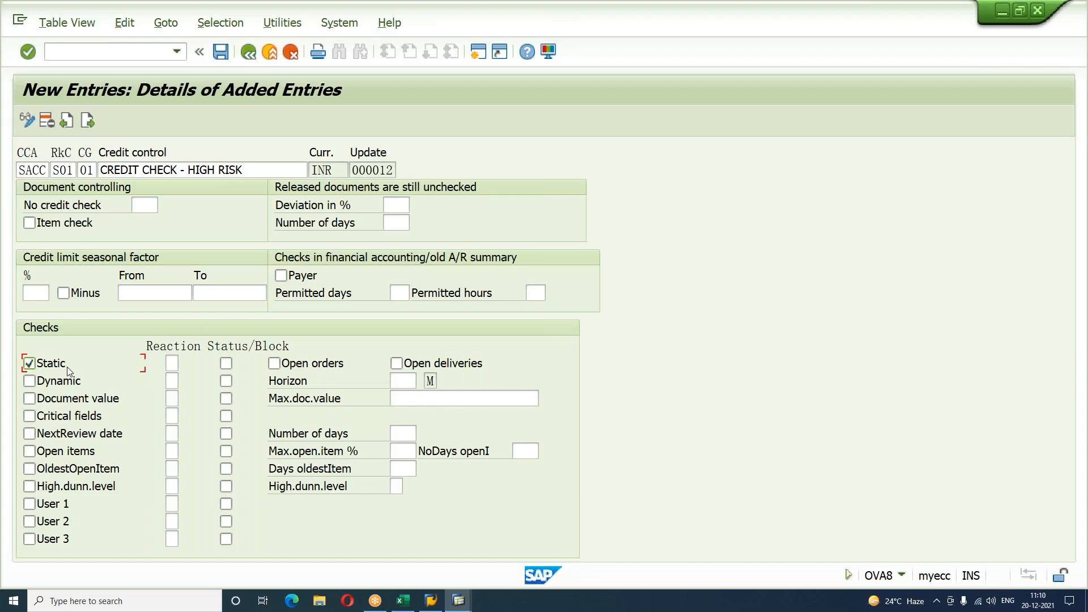
key(Tab)
key(Tab)
key(F4)
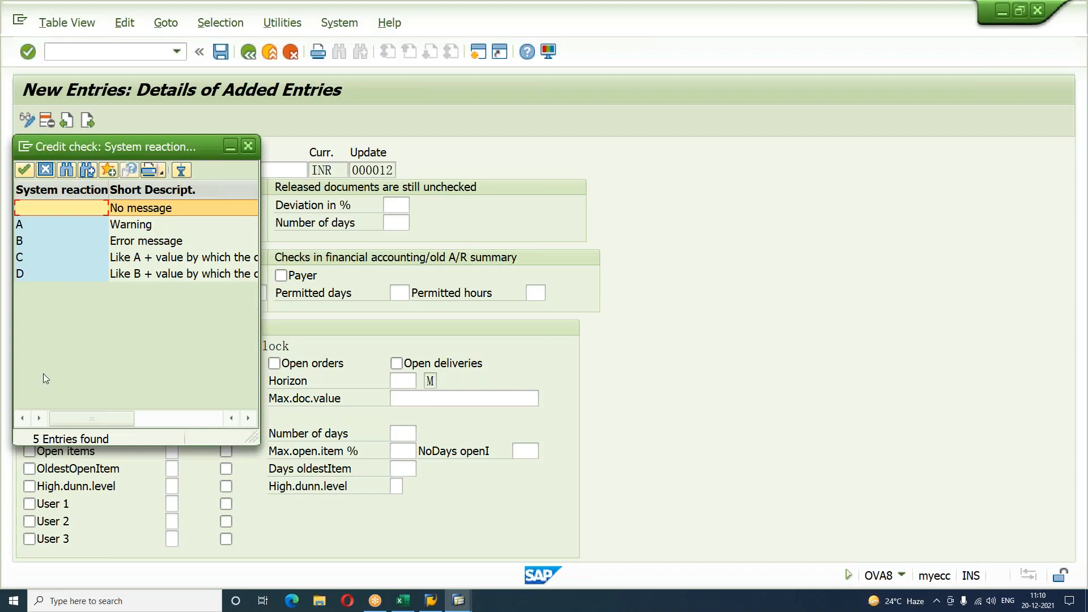
drag(258, 441, 768, 457)
key(Down)
key(Down)
key(Down)
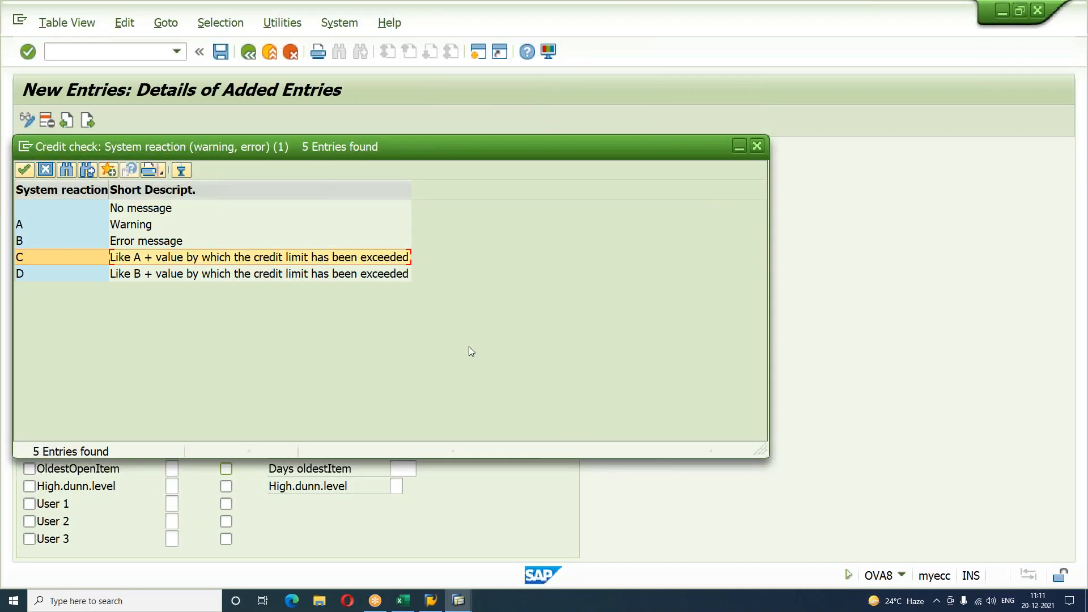
key(Down)
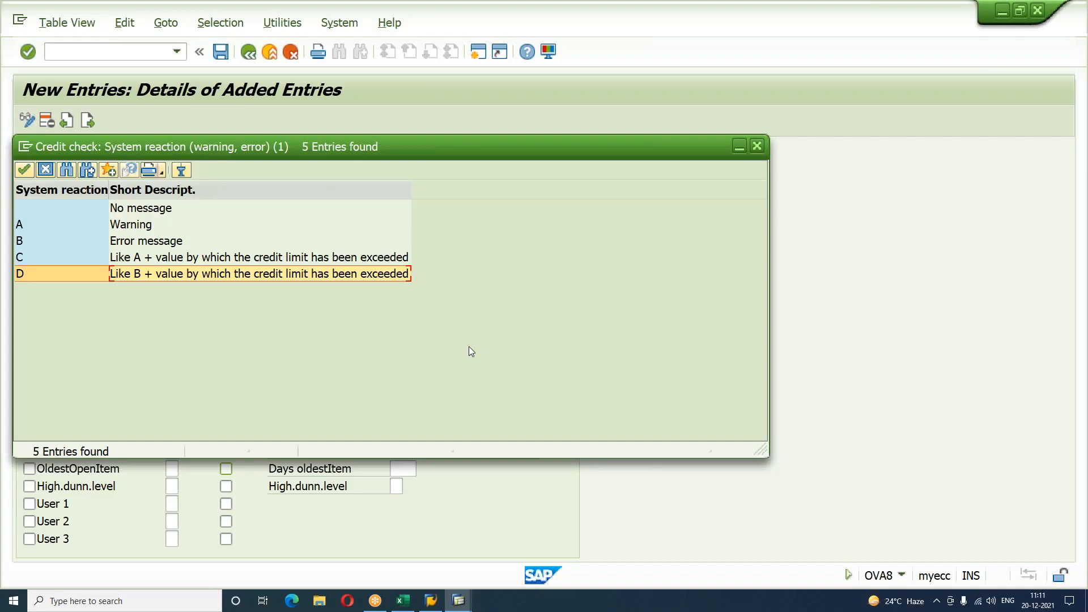
key(Return)
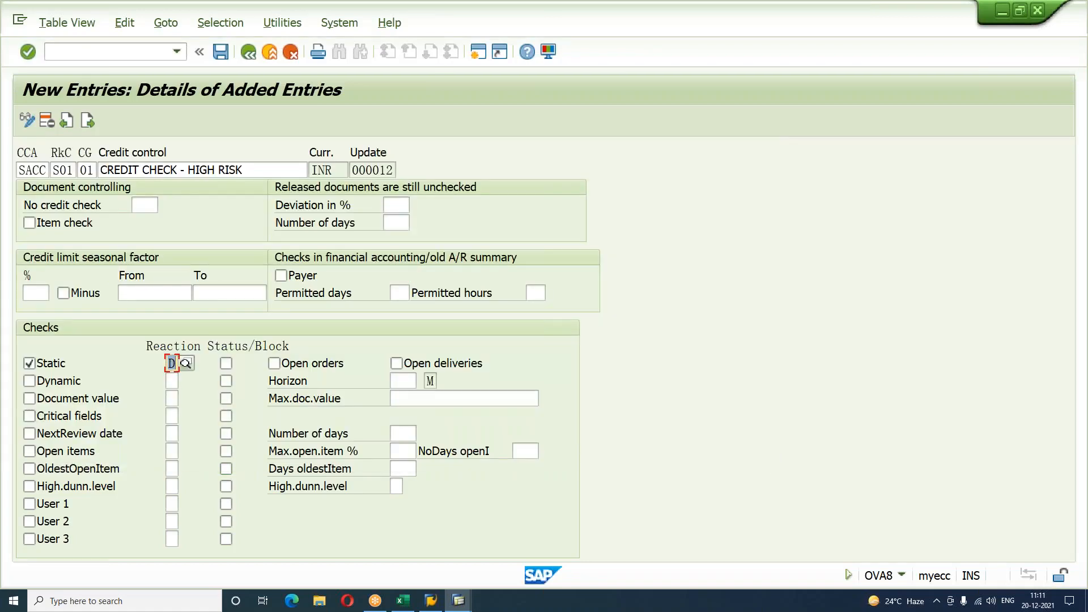
Include open orders and open deliveries in the static check and save the entry under the CREDIT MANAGEMENT customizing request.
key(Tab)
key(Tab)
key(space)
key(Tab)
key(space)
key(ctrl+s)
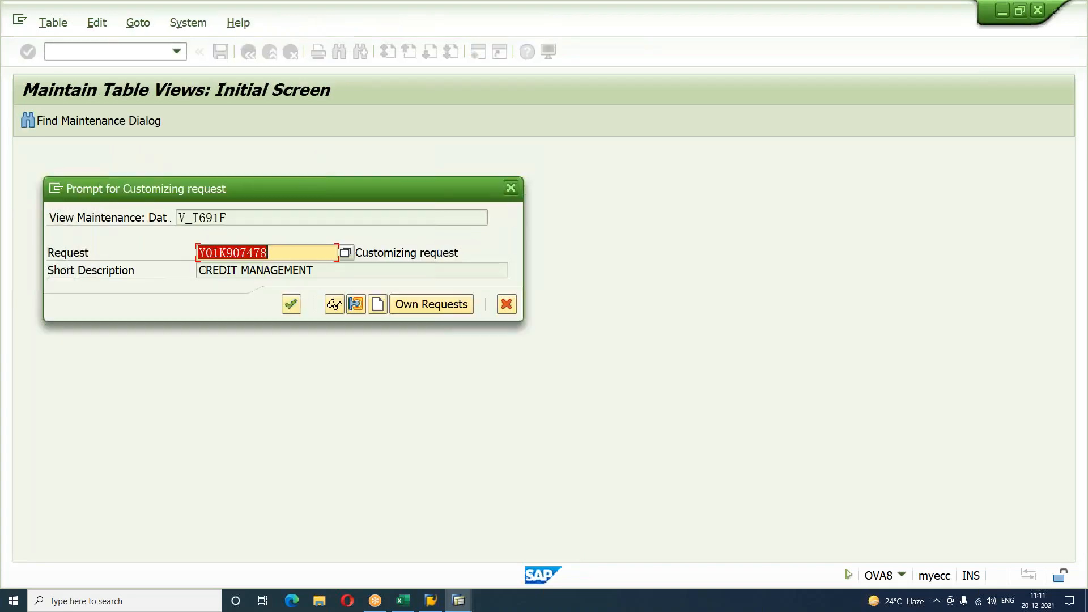
key(Return)
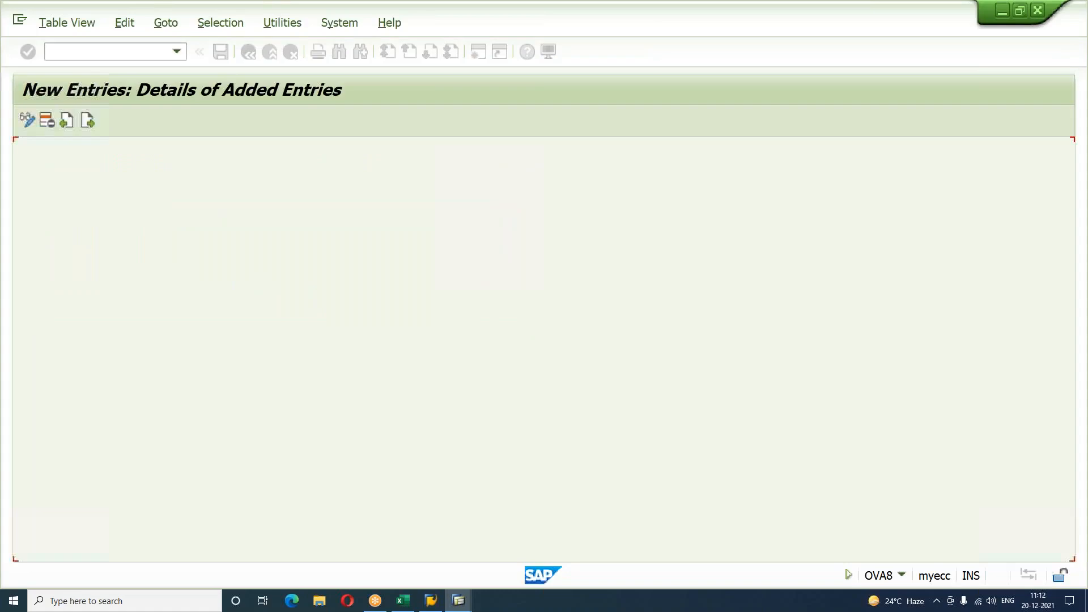
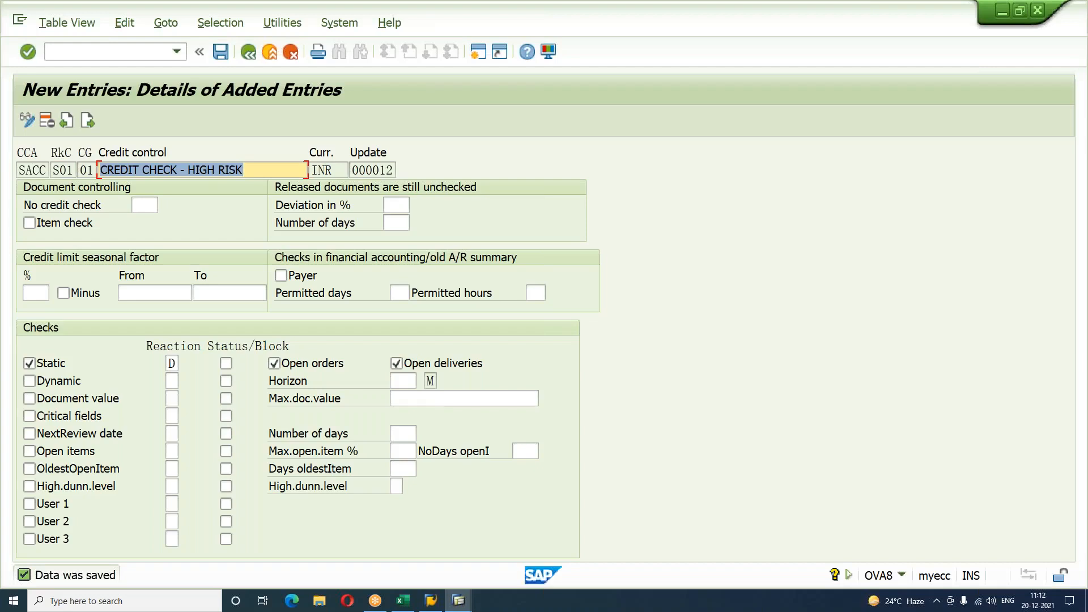
Switch to the Excel notes and review step 4 on assigning the CCA to the customer and step 10 on the credit limit.
key(alt+Tab)
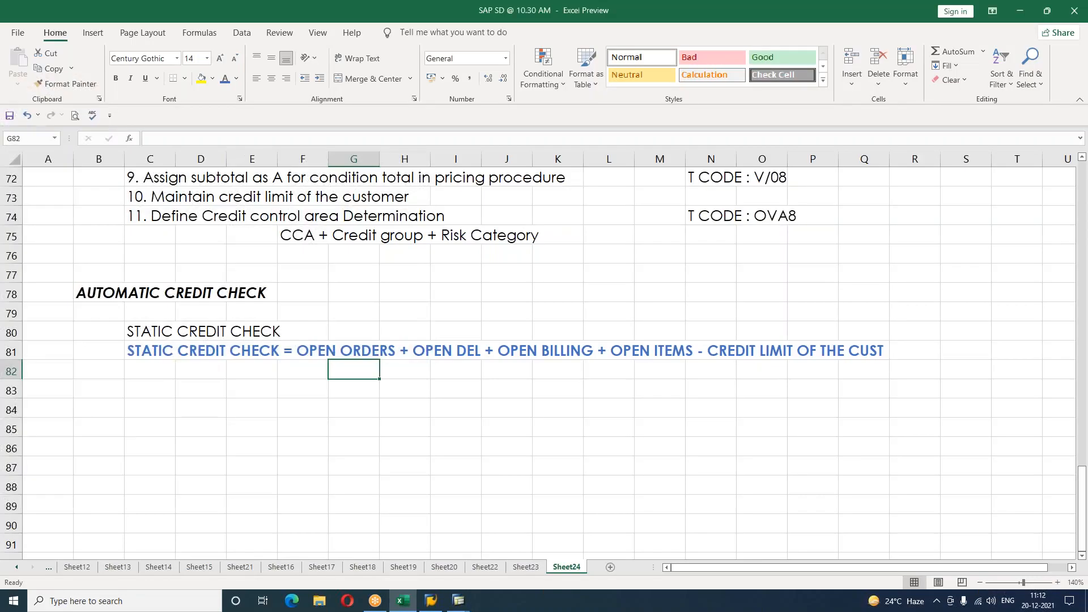
scroll(469, 345, up, 3)
drag(140, 259, 548, 258)
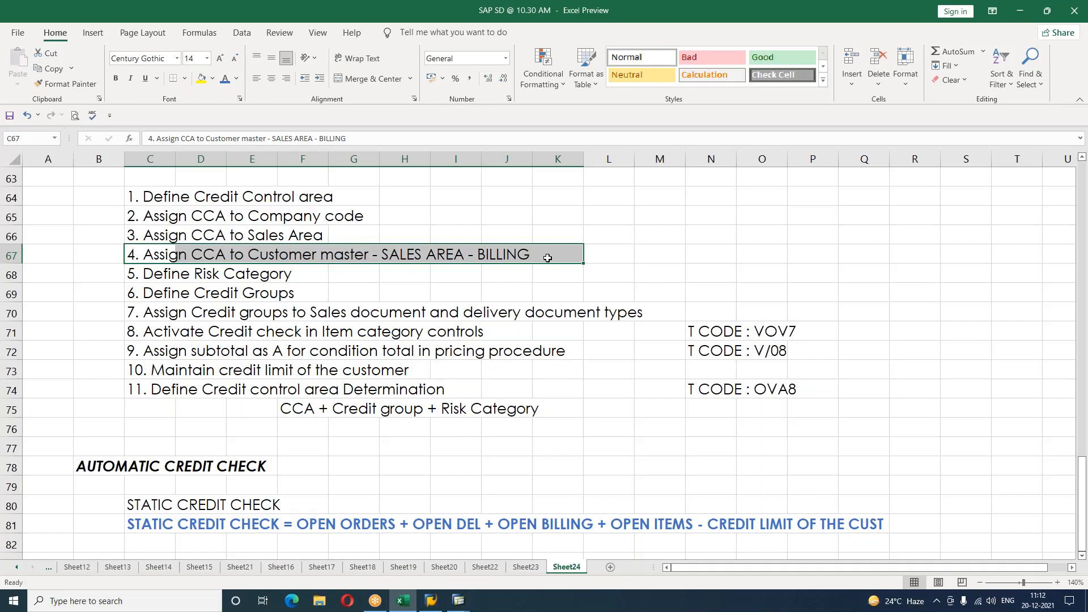
drag(131, 370, 469, 368)
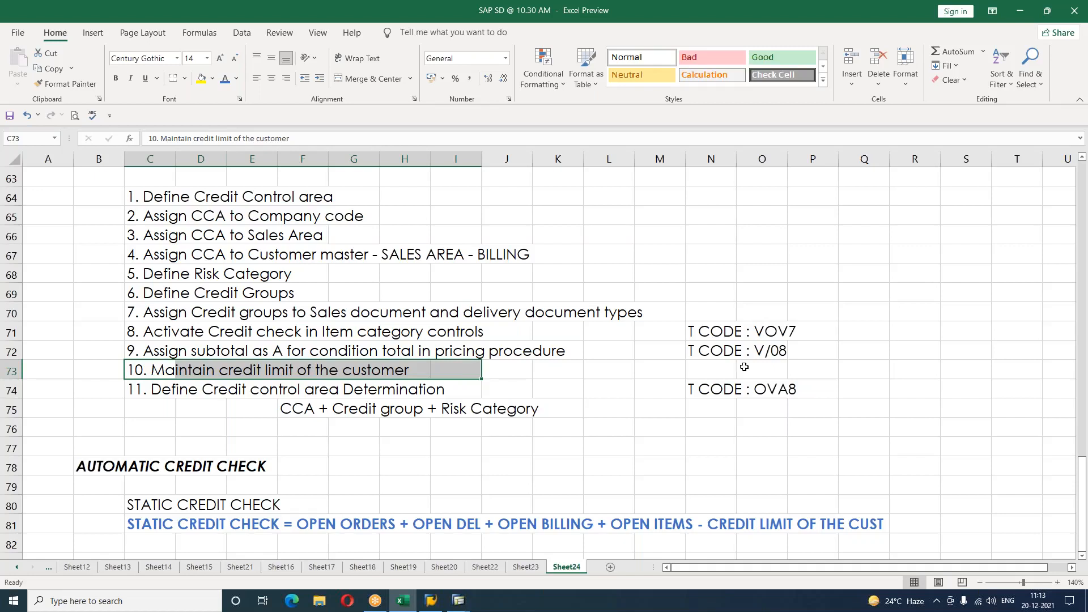
Return to SAP, start customer creation with transaction XD01 and choose account group 0001 Sold-to party.
key(alt+Tab)
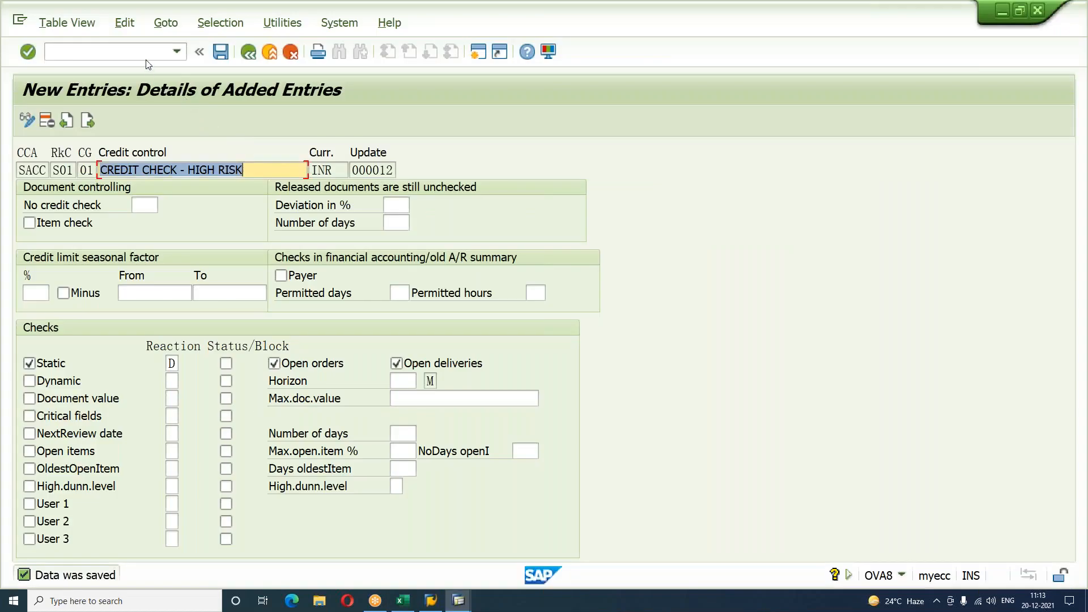
click(145, 53)
text(/NXD01)
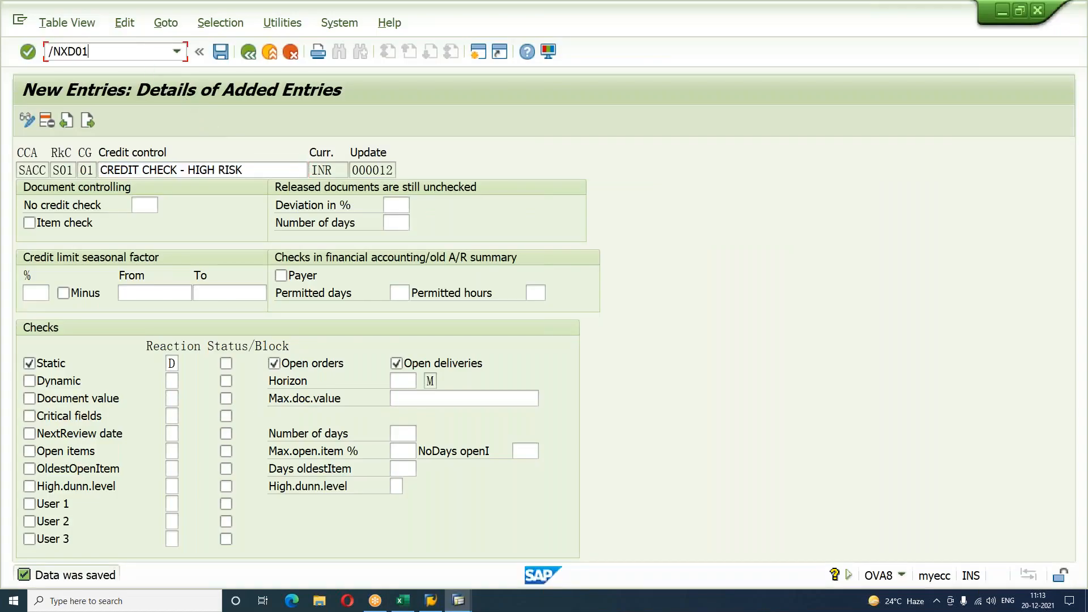
key(Return)
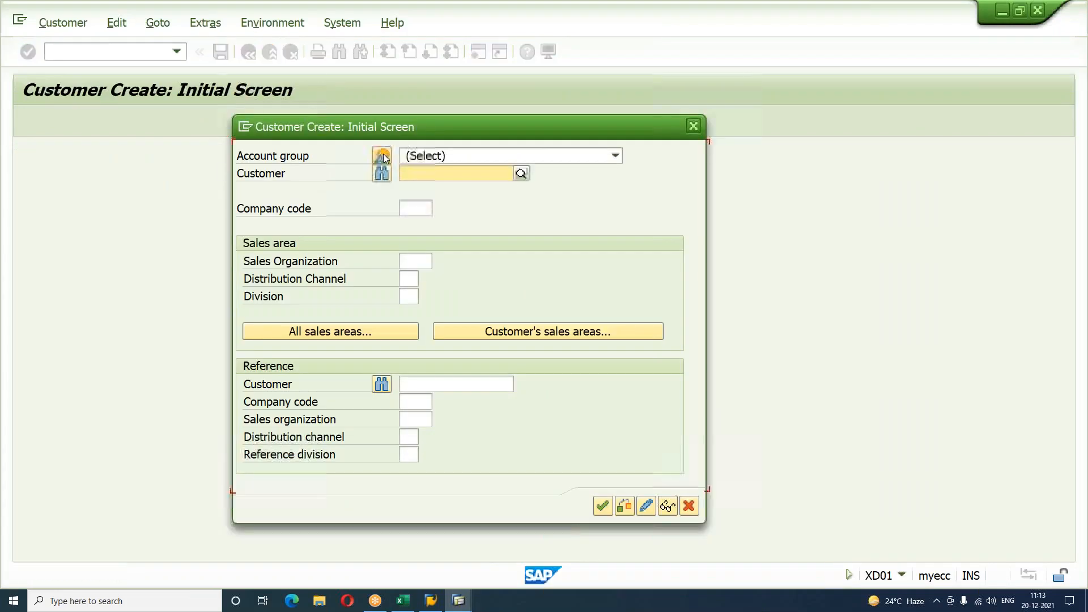
click(384, 159)
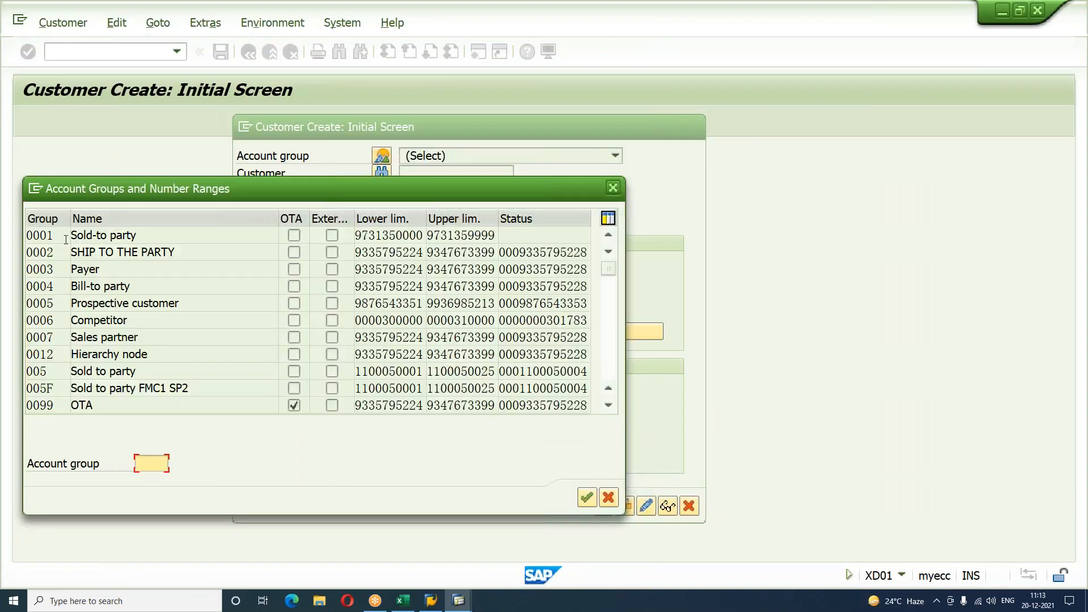
double_click(61, 239)
Enter company code SAIN and sales area YSAM, M6, Y4 for the new customer and continue to its general data.
click(419, 211)
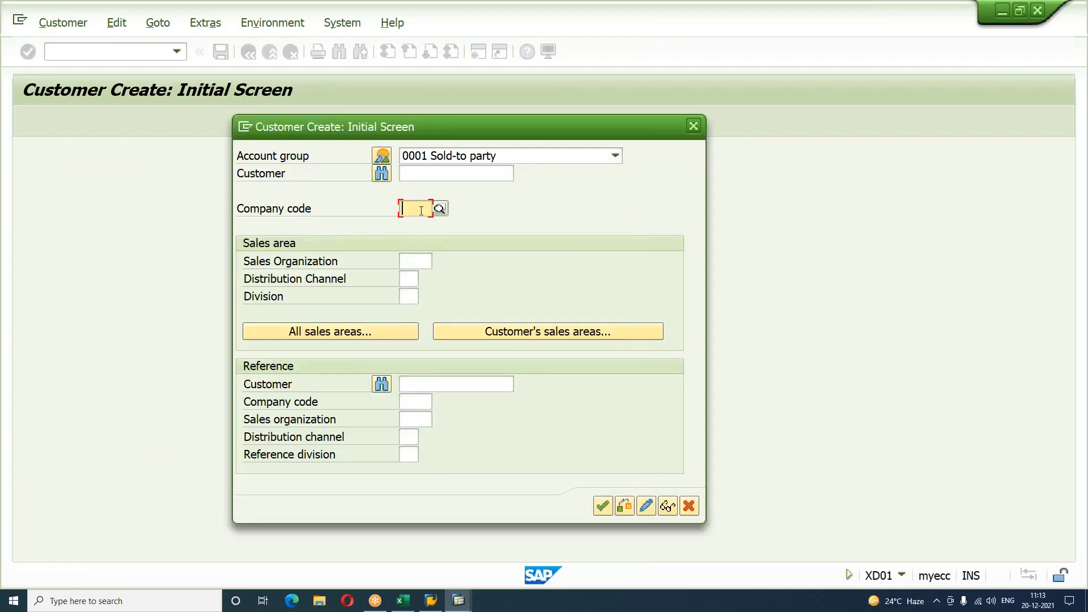
text(y)
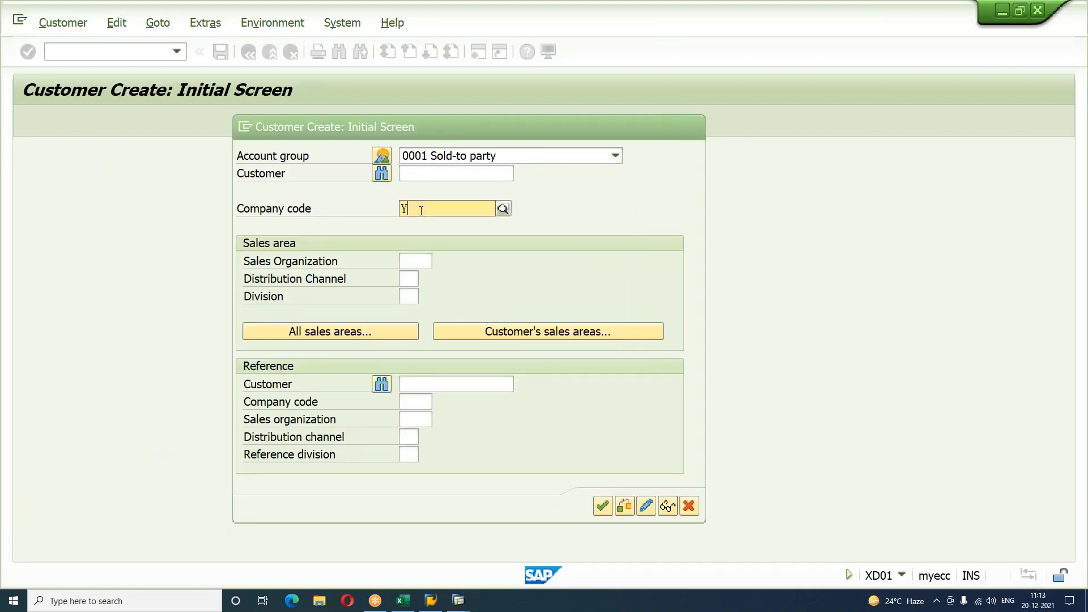
key(BackSpace)
text(SAIN)
key(Tab)
key(Down)
key(Tab)
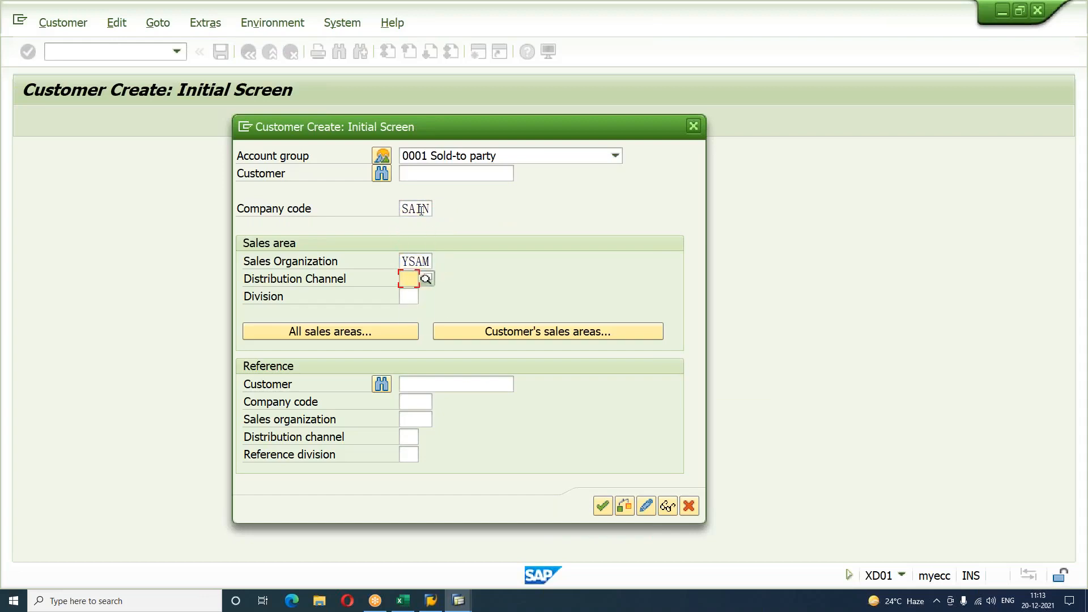
key(Down)
key(Tab)
key(Down)
key(Down)
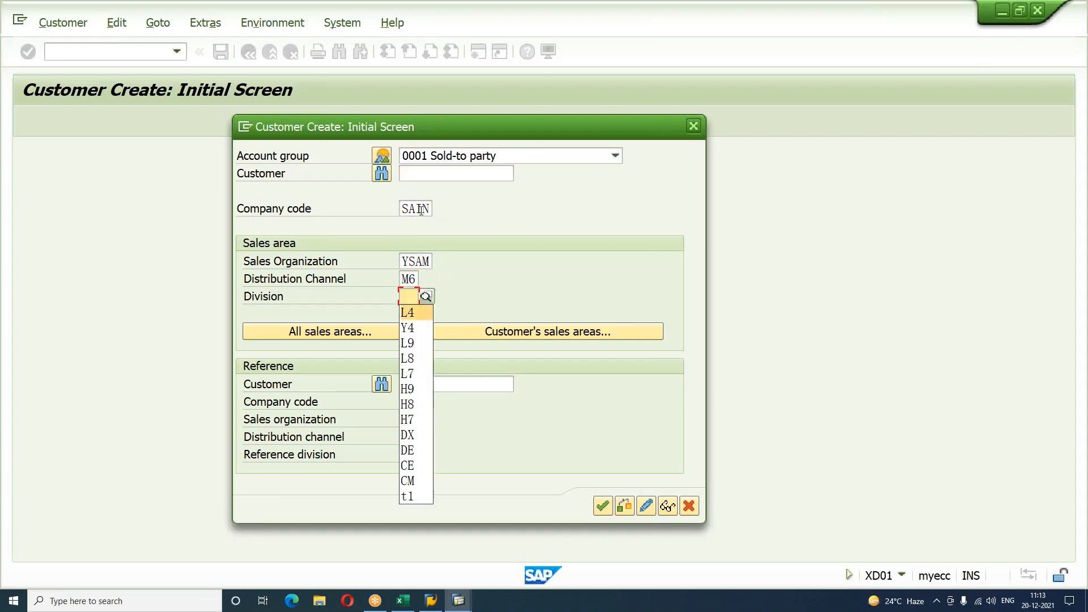
key(Return)
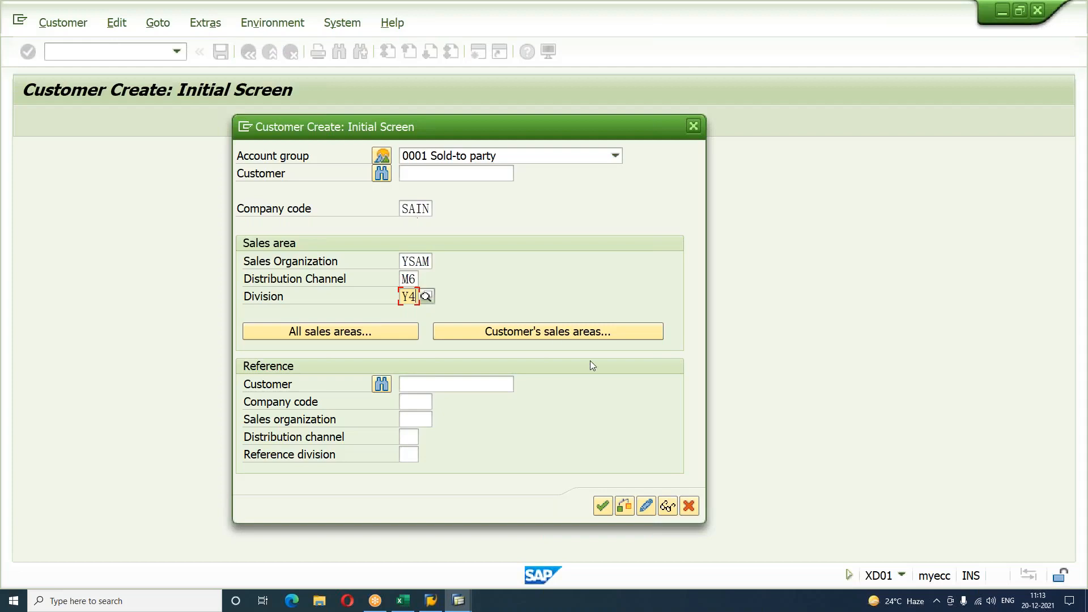
click(602, 505)
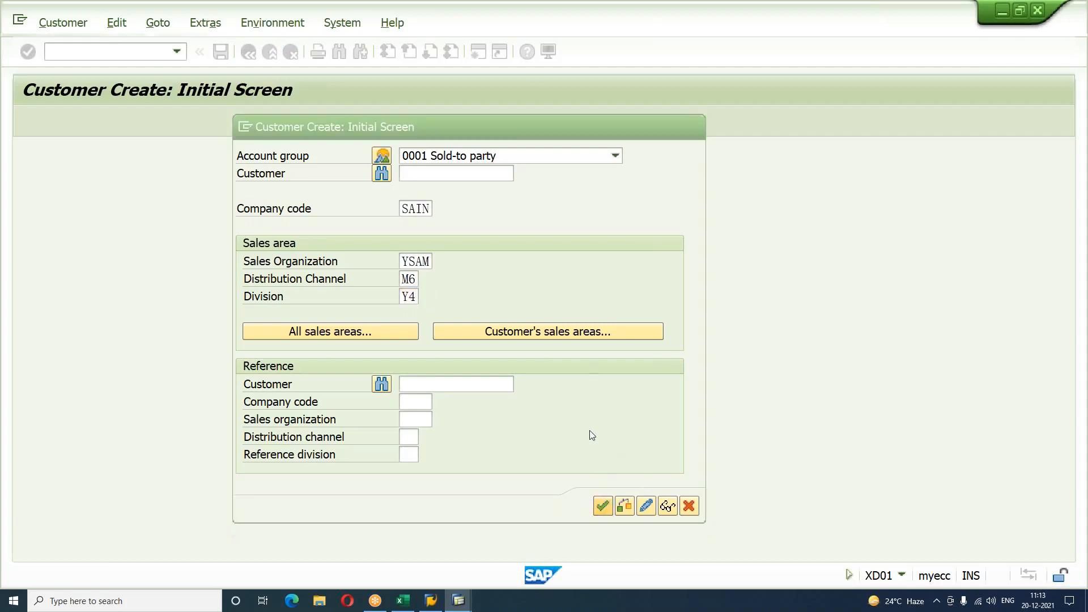
Set the customer's title to Company and enter INTERNATIONAL as both the name and the first search term.
key(Down)
key(Tab)
text(INTERNATIONA)
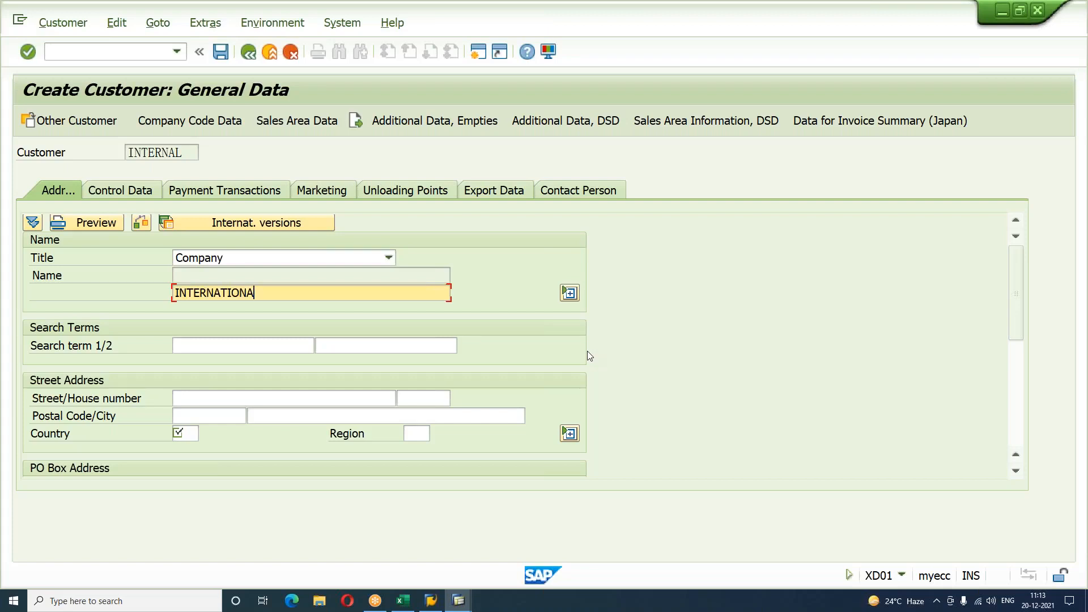
text(L)
key(Tab)
key(Tab)
text(INTERNATIONAL)
key(Tab)
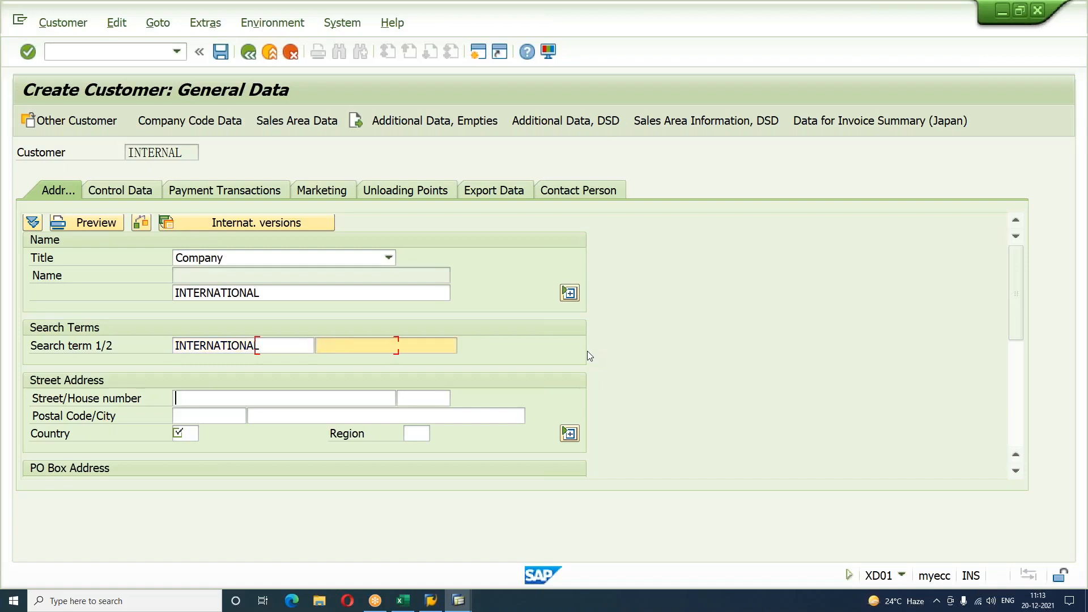
Fill in the customer's street, house number, postal code and city, with country in and region 34.
key(Tab)
text(STREET NO:0099)
key(Tab)
text(87)
key(Tab)
text(500078)
key(Tab)
key(Tab)
key(space)
key(Tab)
key(space)
key(Return)
key(Return)
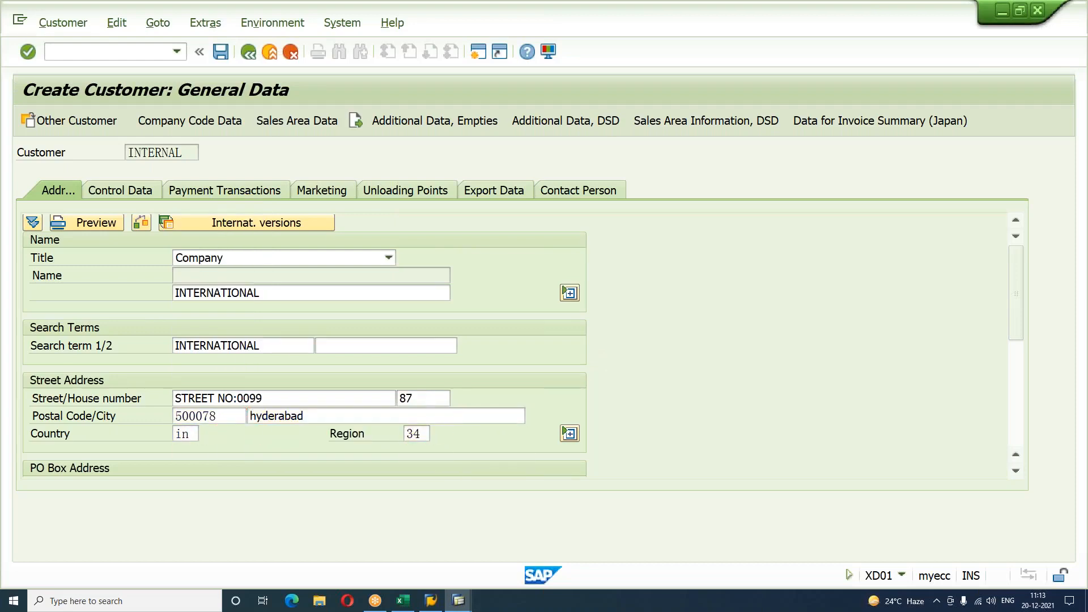
Go through the customer's company code data and open the sales area data.
click(199, 126)
key(Return)
key(Return)
click(260, 122)
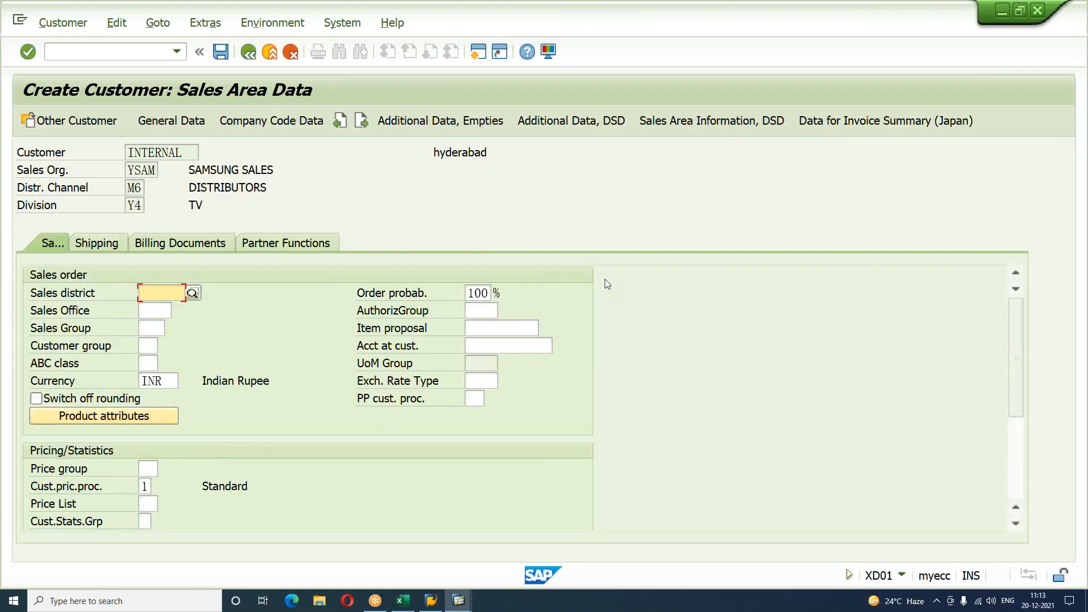
Set the customer's shipping data to delivery priority 01, shipping conditions 01 and delivering plant SAP1.
click(103, 245)
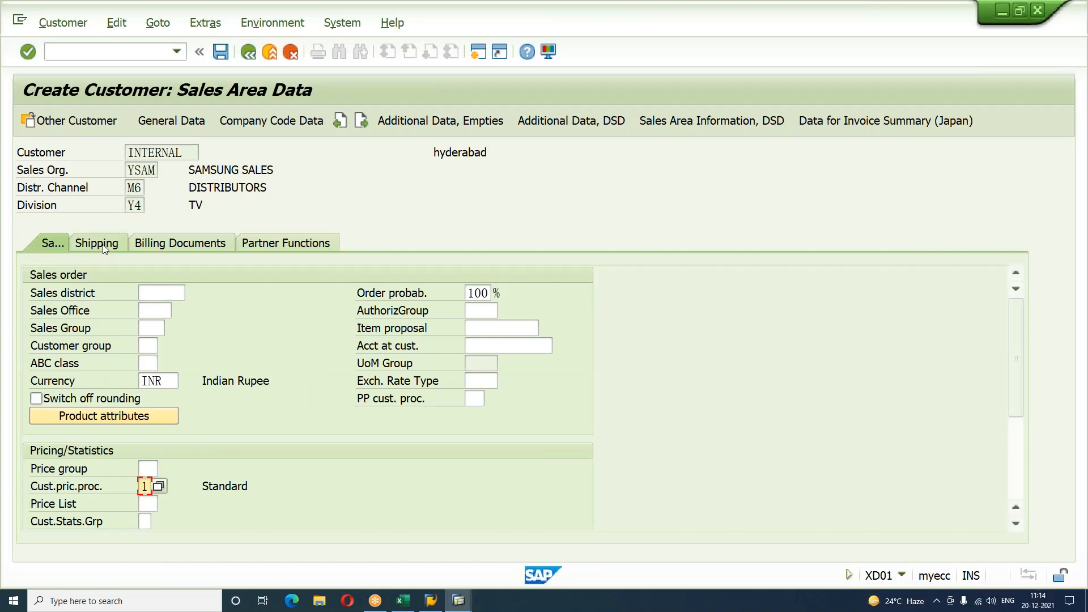
text(01)
key(Tab)
text(01)
key(Tab)
key(Down)
key(Down)
key(Down)
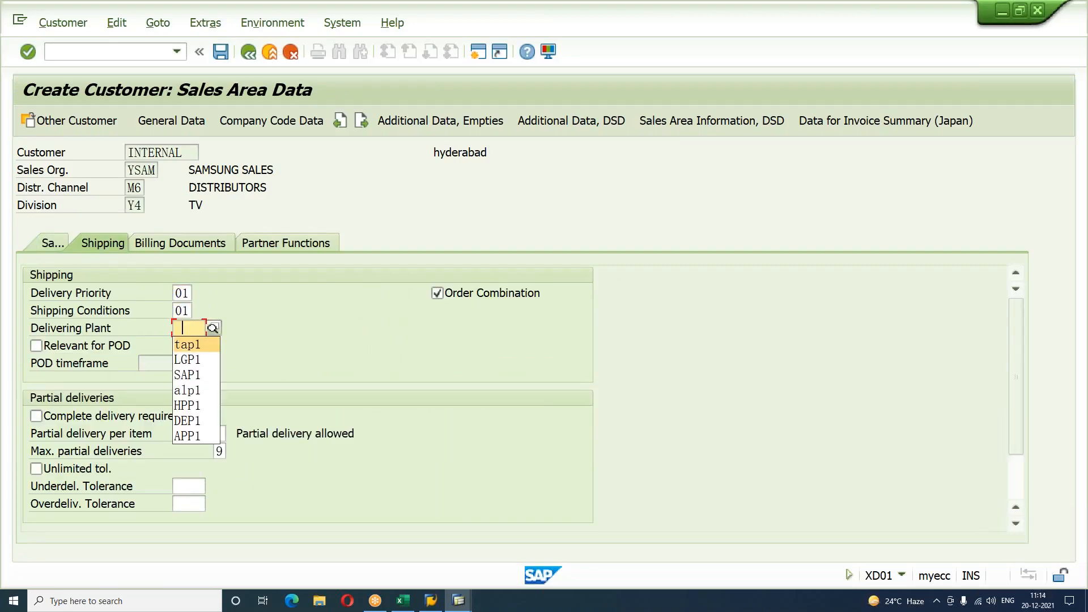
key(Return)
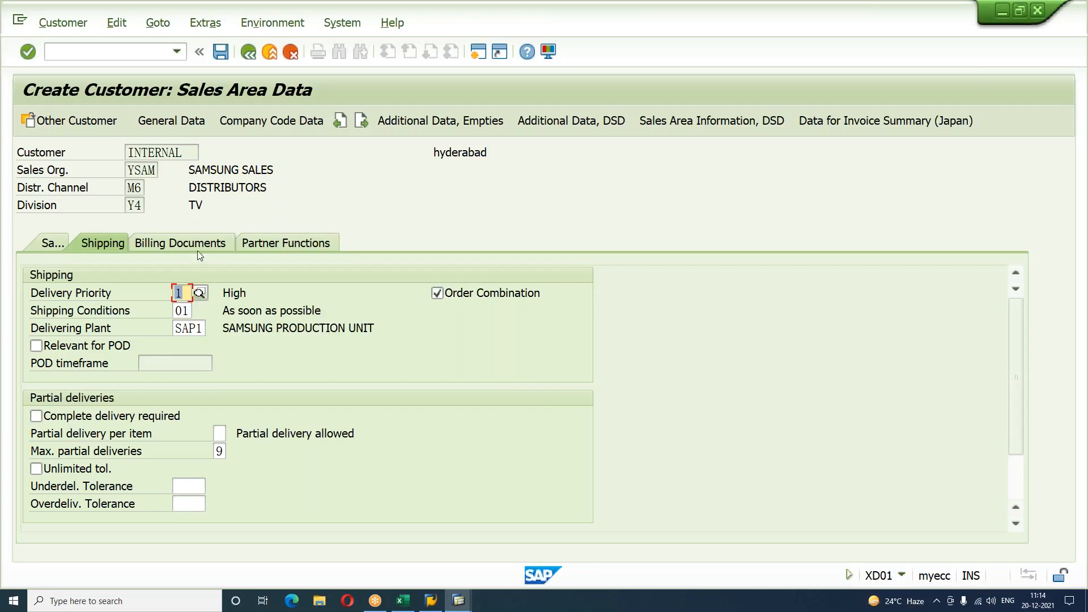
Set the customer's billing data to Incoterms CFR hyderabad, terms of payment 0002 and credit control area SACC.
click(196, 246)
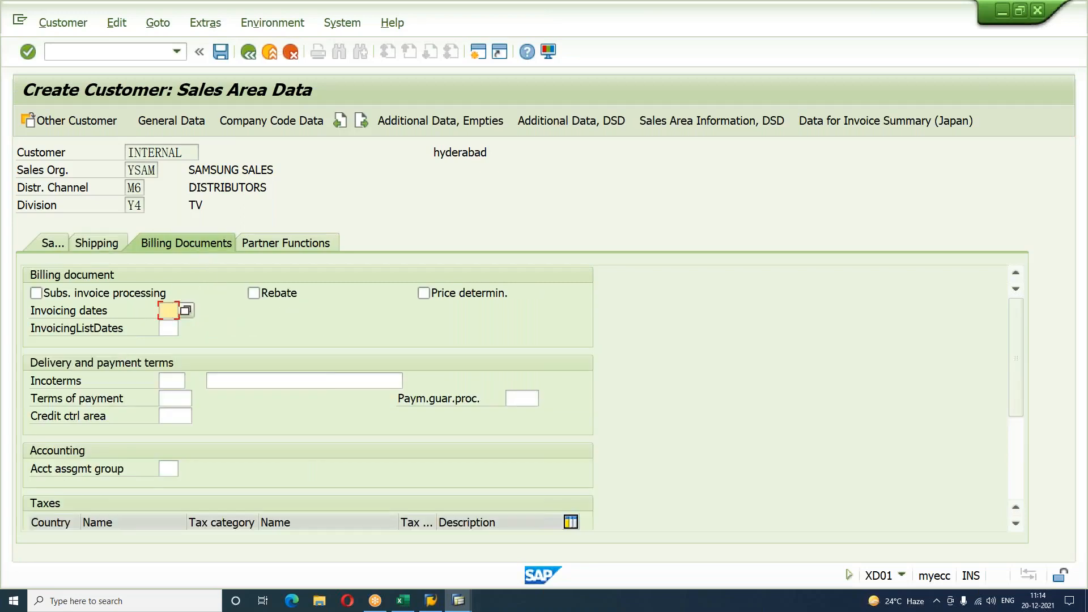
click(171, 381)
click(178, 398)
click(221, 382)
click(223, 397)
click(175, 398)
click(179, 431)
click(183, 419)
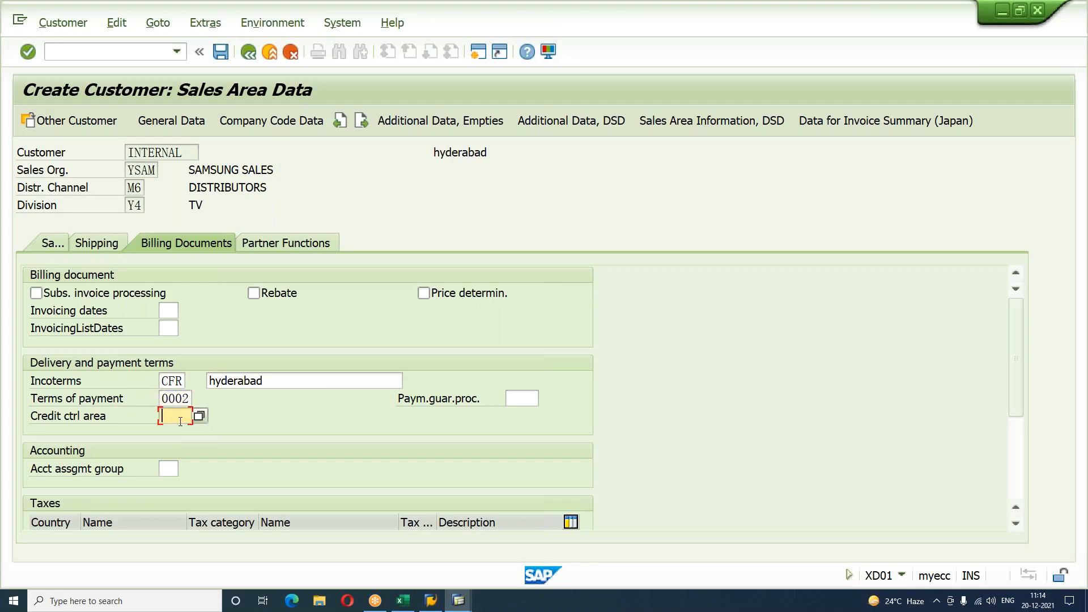
click(199, 416)
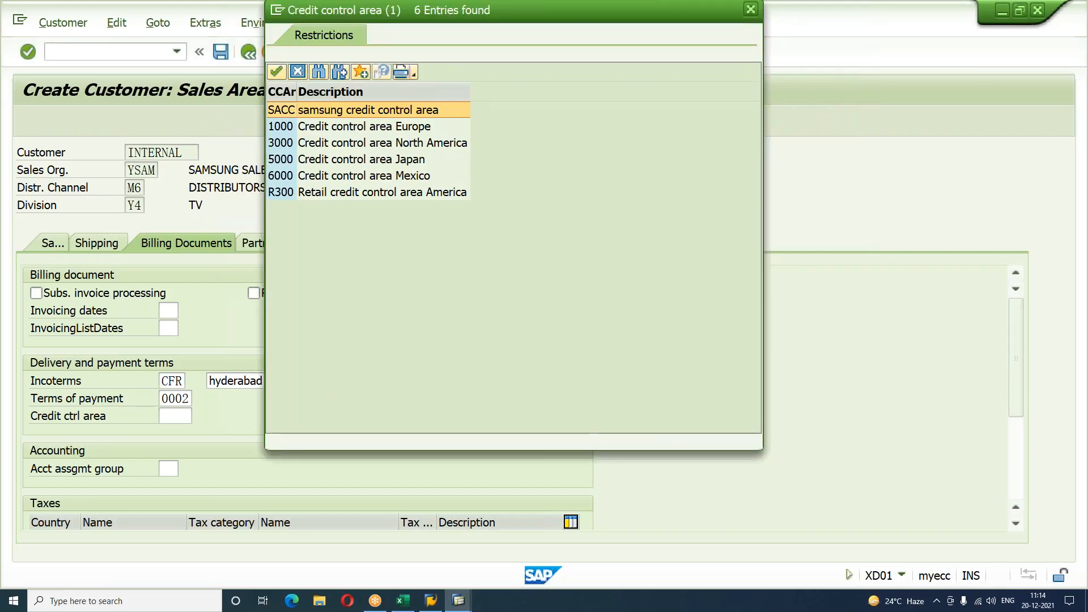
double_click(282, 111)
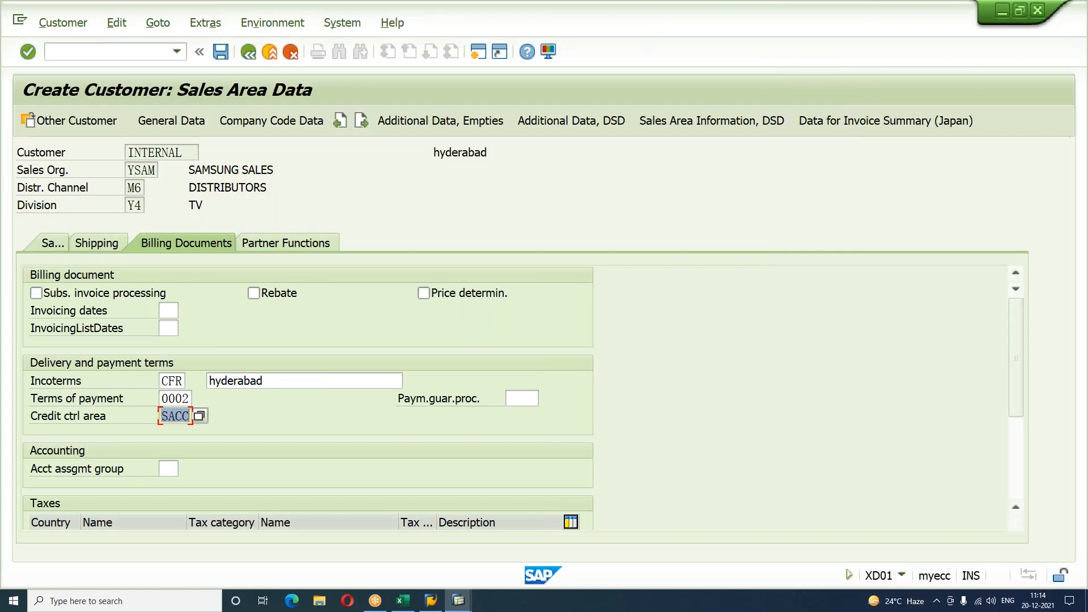
Assign the customer to account assignment group 01 Domestic revenues and set the MWST output tax classification to 1.
click(169, 469)
key(F4)
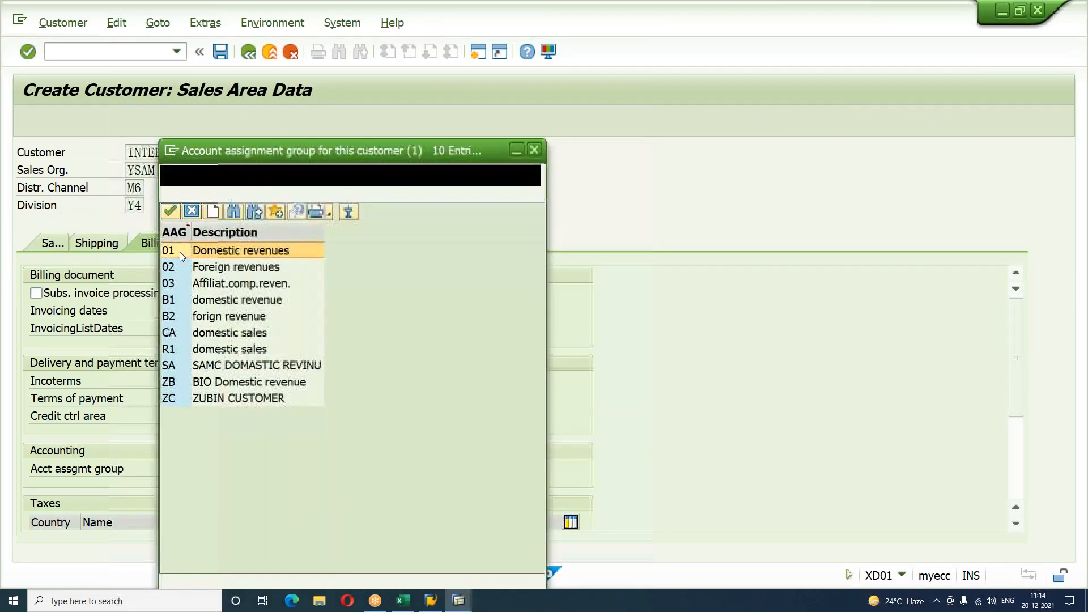
double_click(179, 252)
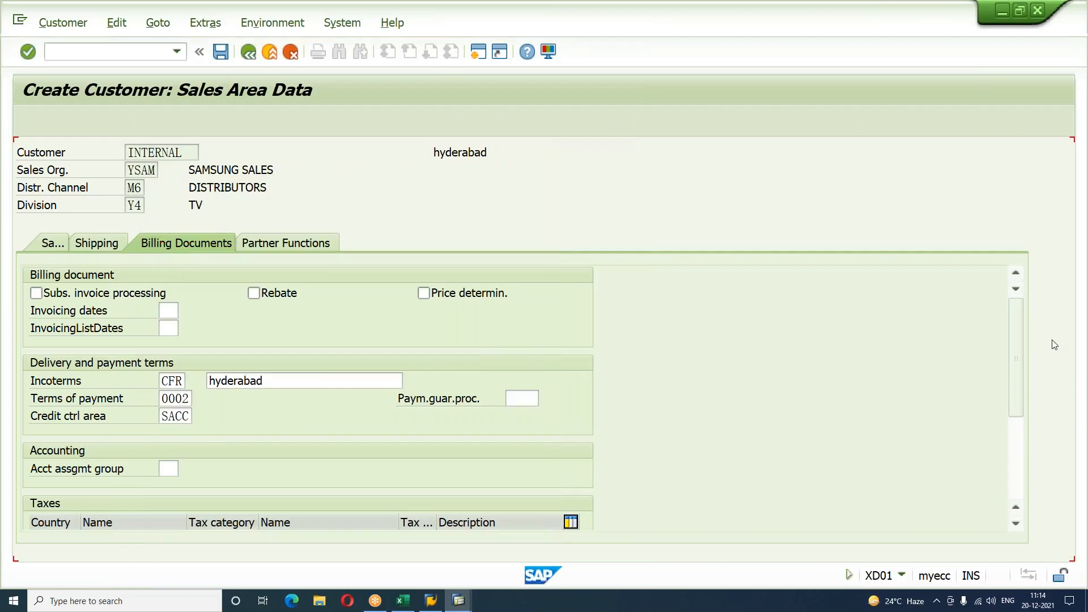
drag(1017, 316, 1018, 380)
key(Tab)
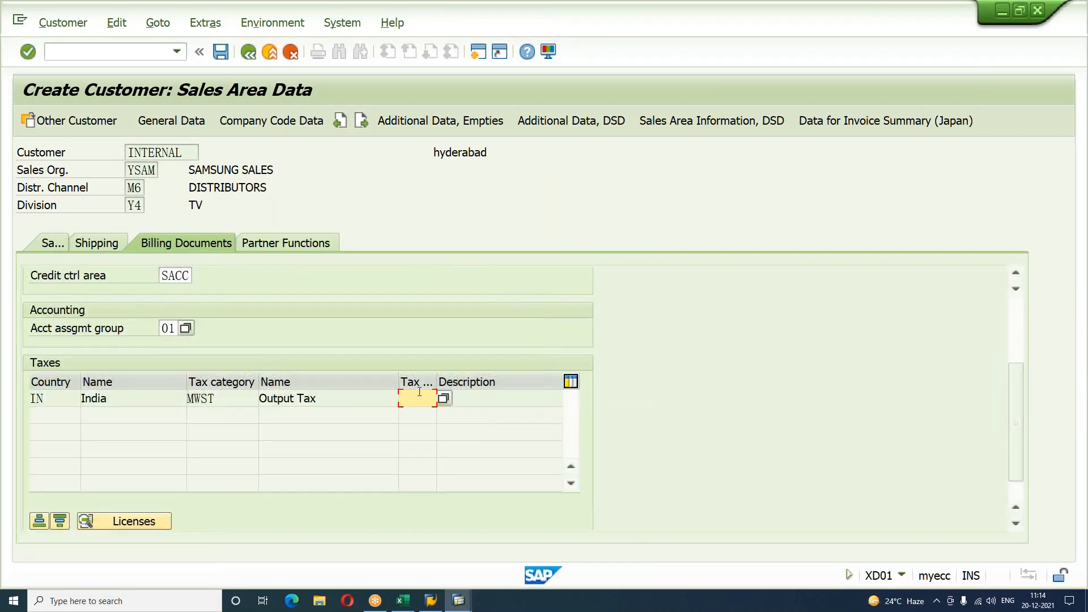
text(1)
key(Return)
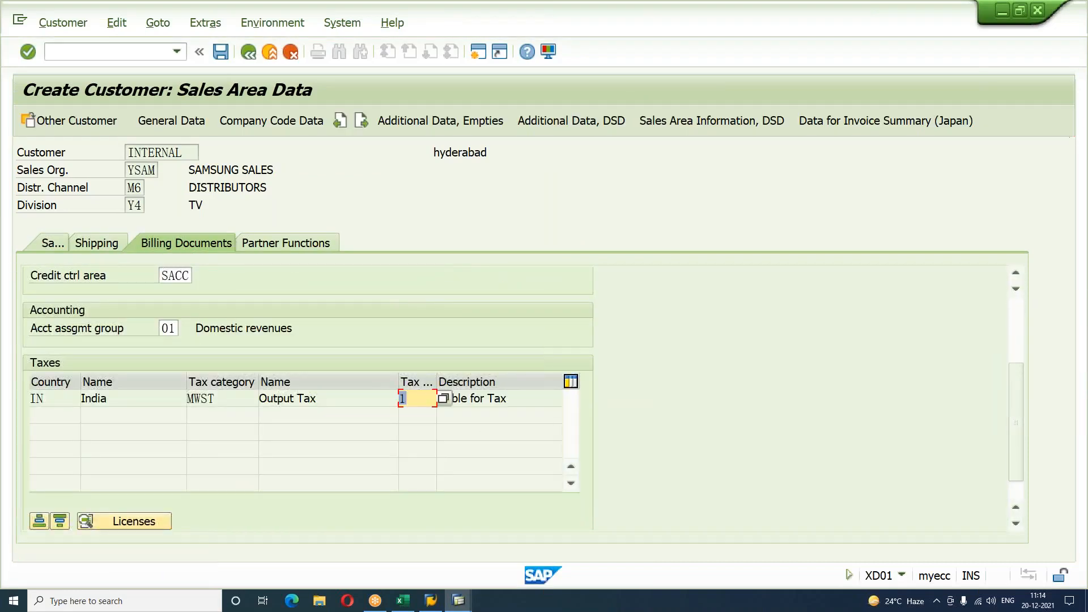
Check the customer's partner functions, save the new customer and leave customer creation.
click(281, 243)
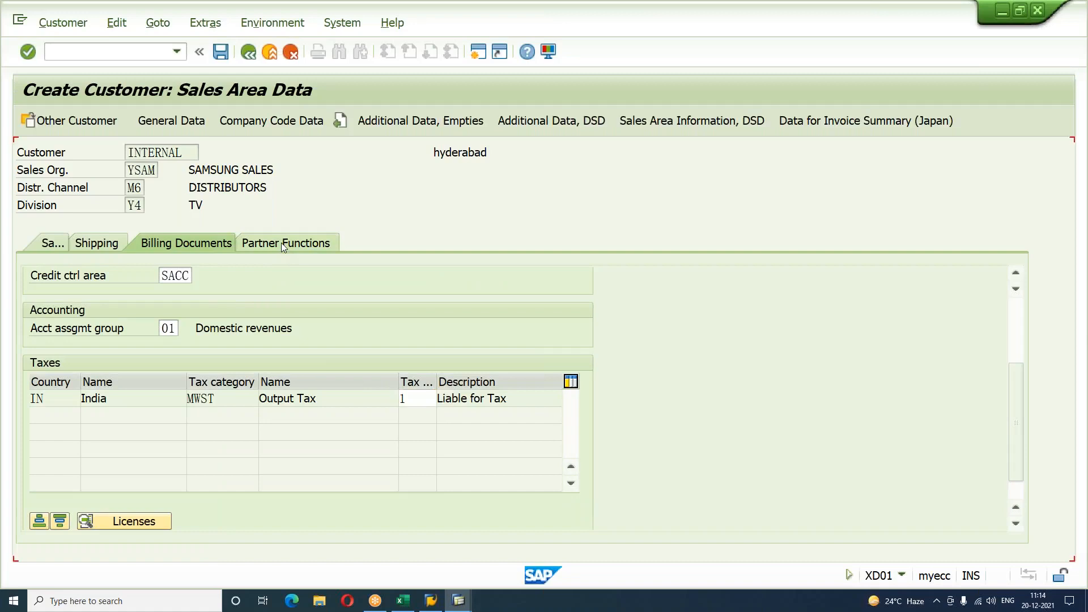
click(273, 327)
click(269, 344)
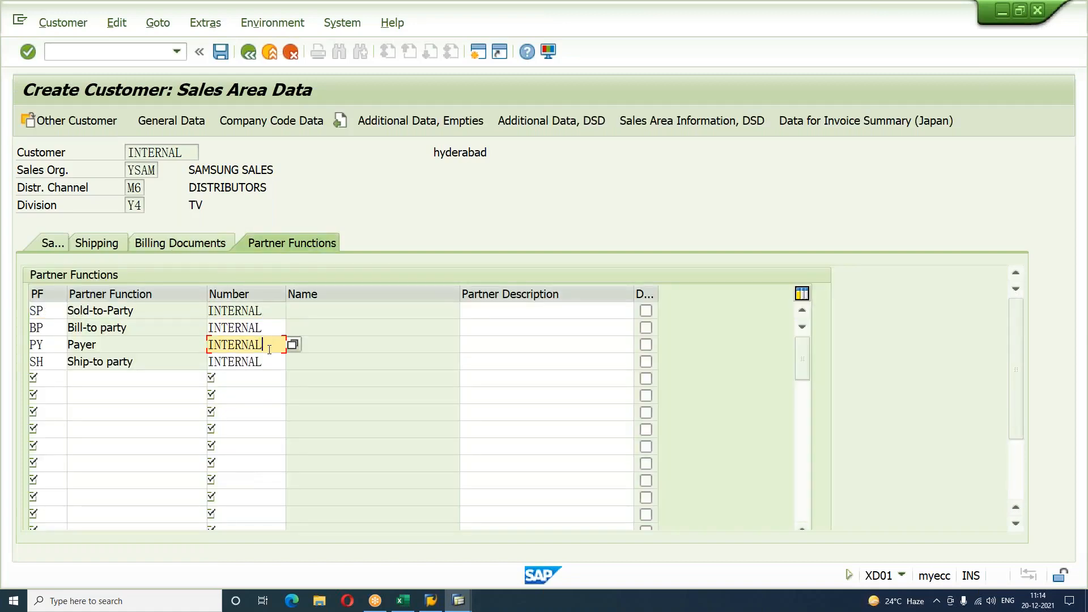
click(267, 371)
click(272, 361)
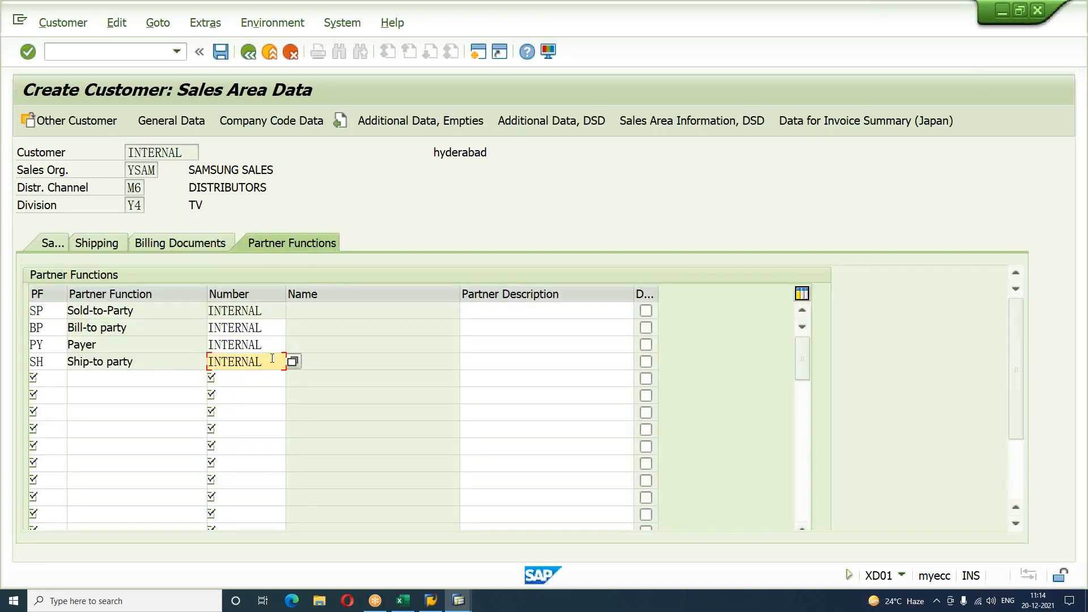
click(220, 51)
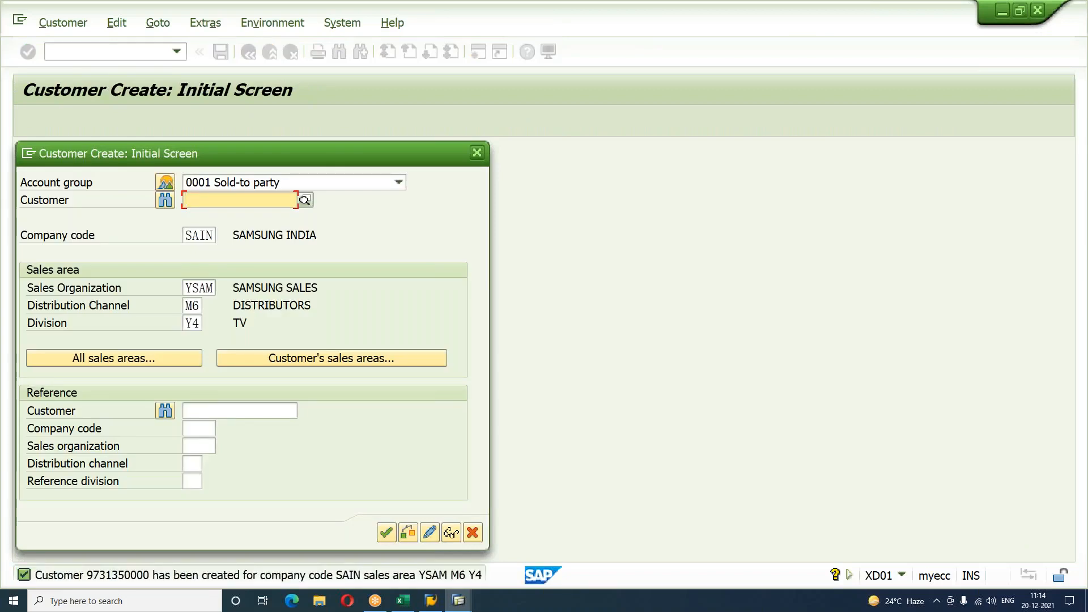
click(478, 532)
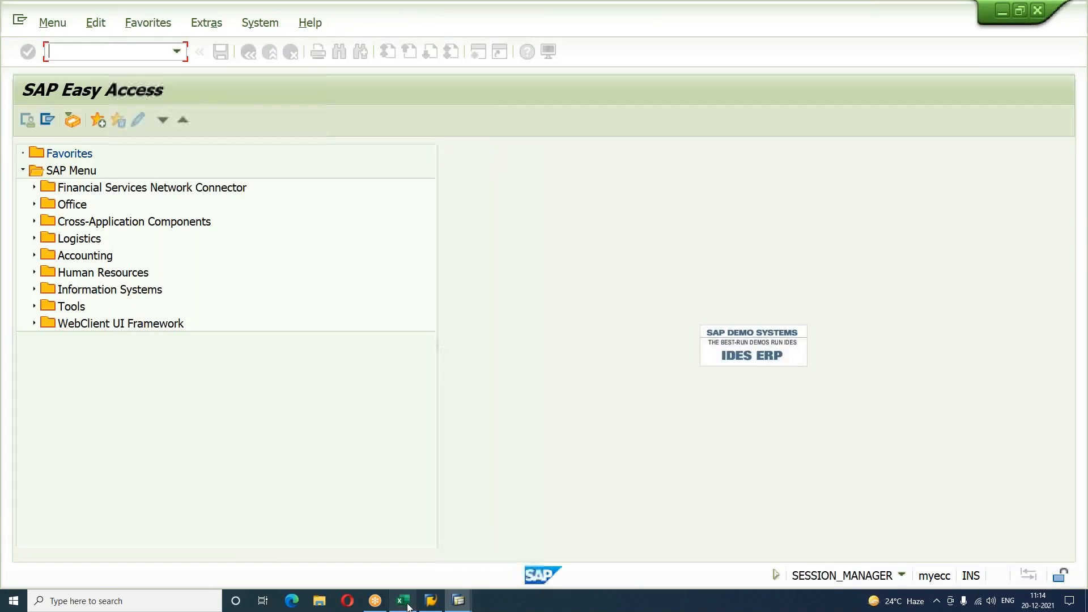
In the Excel notes, enter "T CODE : FD32" in N73 beside step 10, Maintain credit limit of the customer.
click(407, 603)
click(711, 369)
text(T)
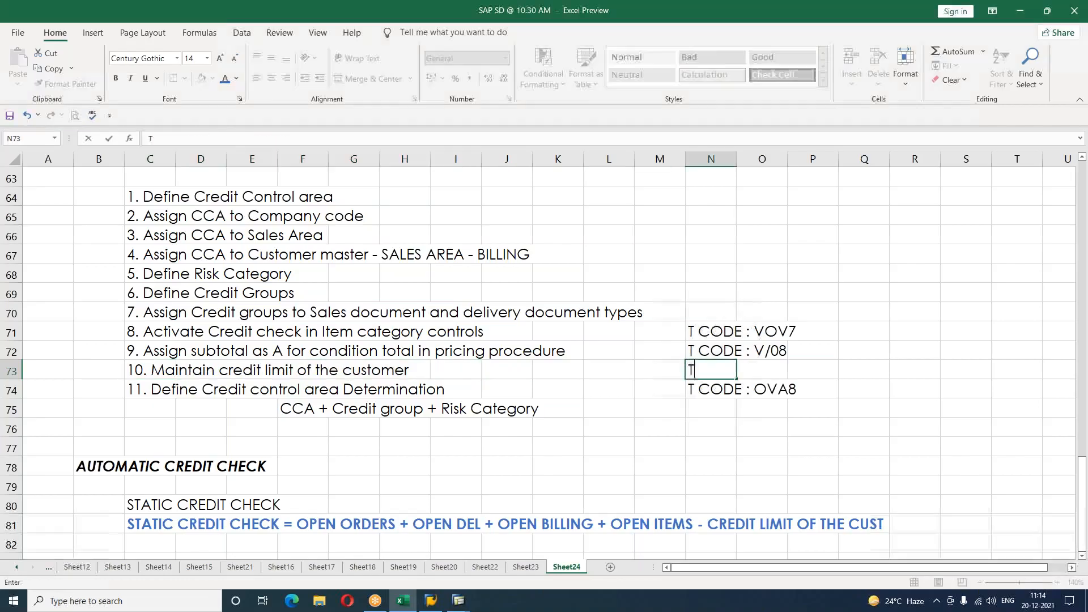
text( CODE : FD32)
key(Return)
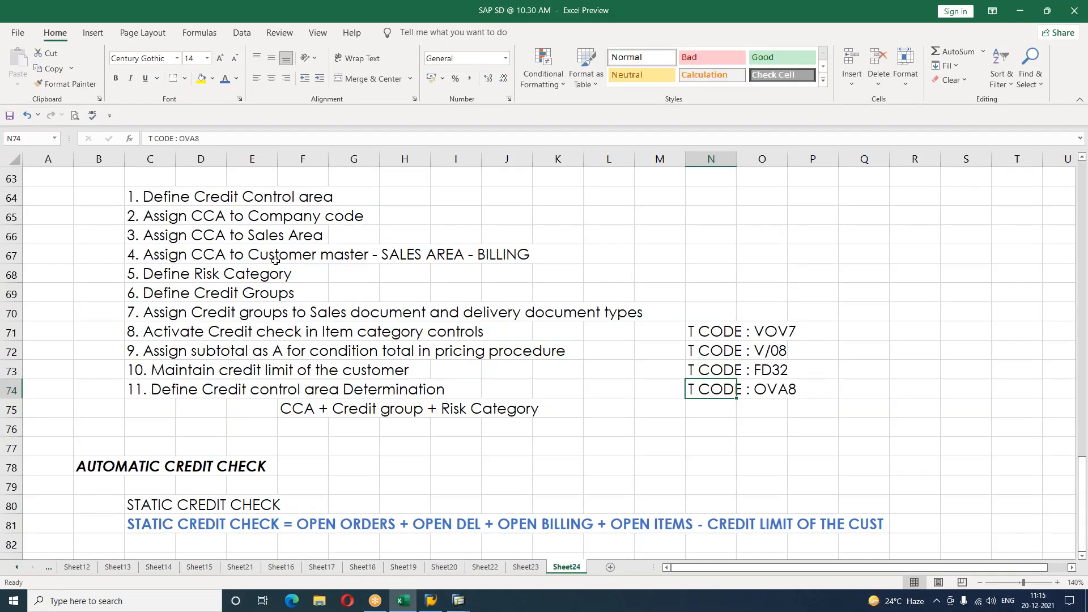
drag(147, 371, 836, 365)
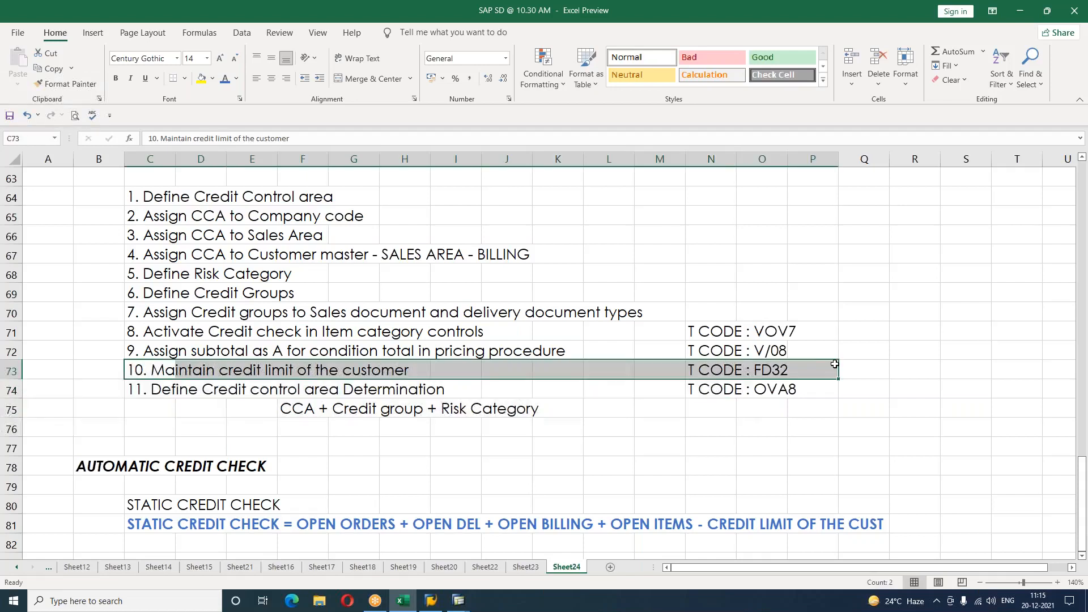
click(660, 465)
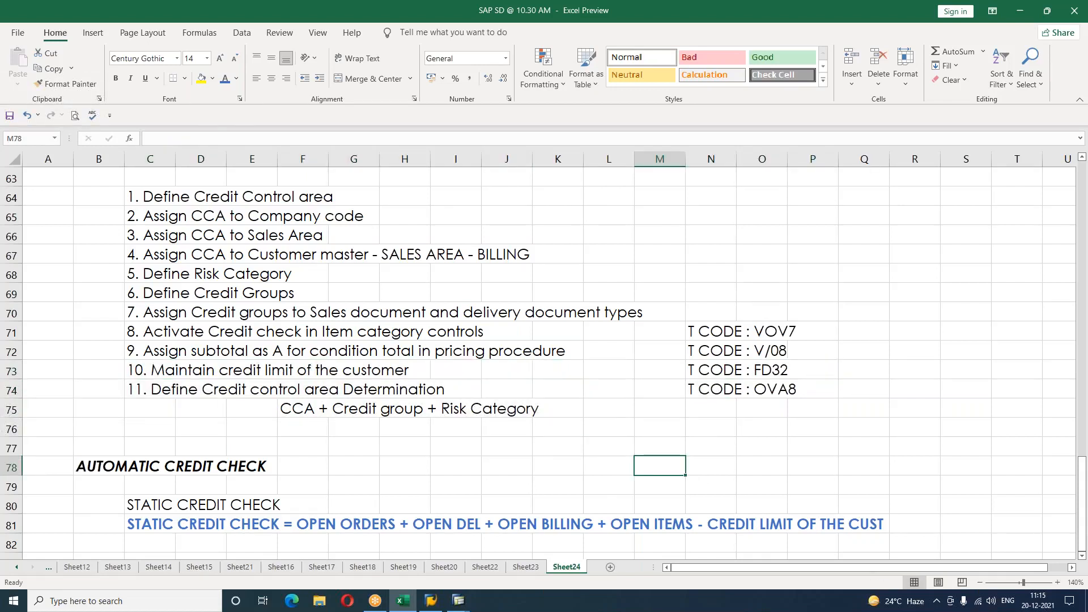
Switch back to SAP, start transaction FD32 and enter credit control area SACC for the new customer.
key(alt+Tab)
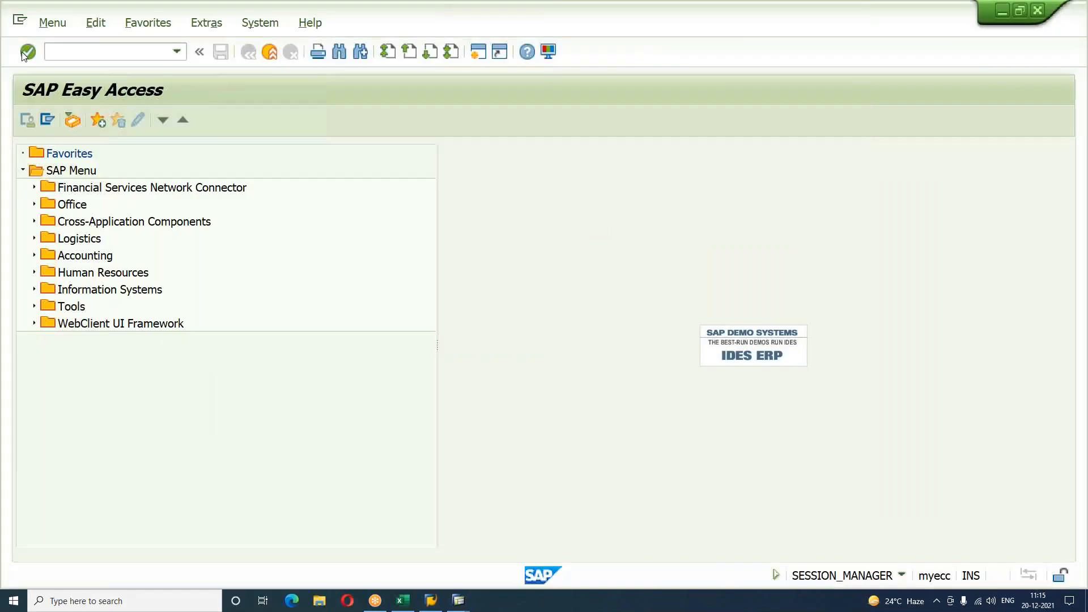
text(FD32)
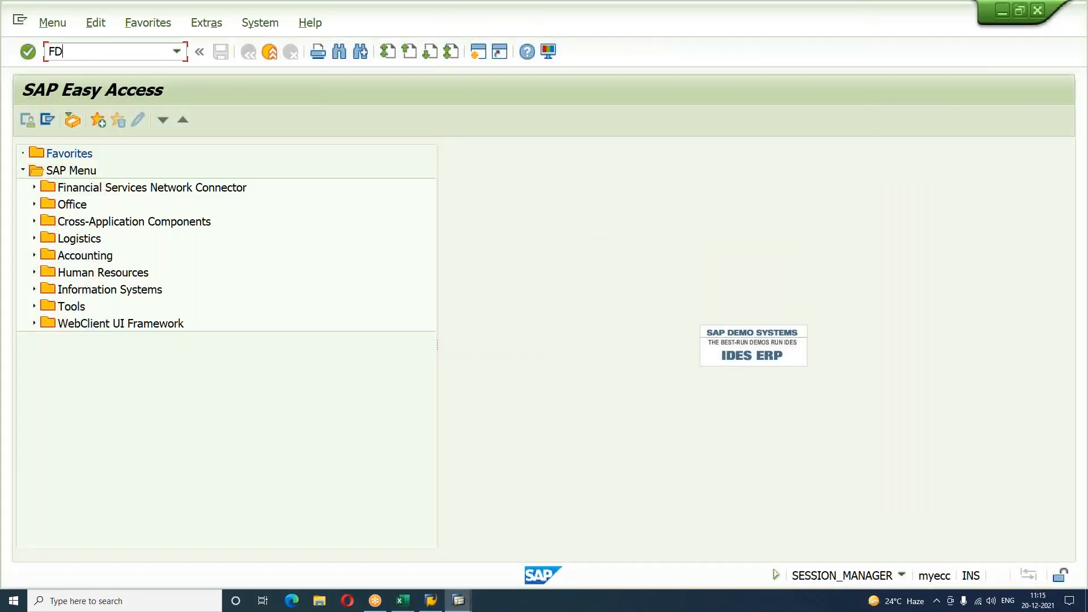
key(Return)
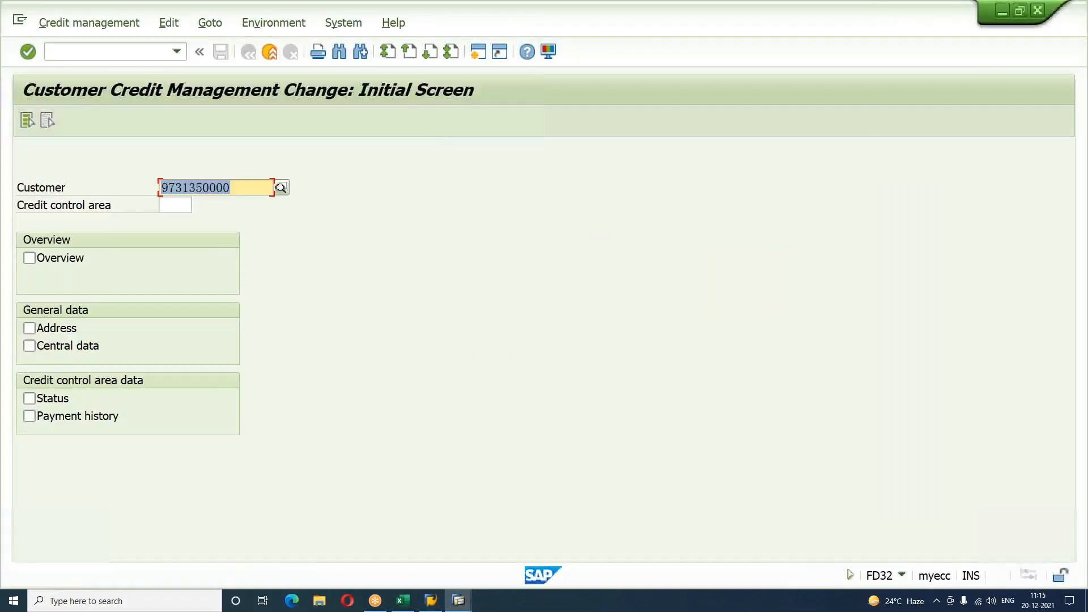
click(187, 204)
text(SACC)
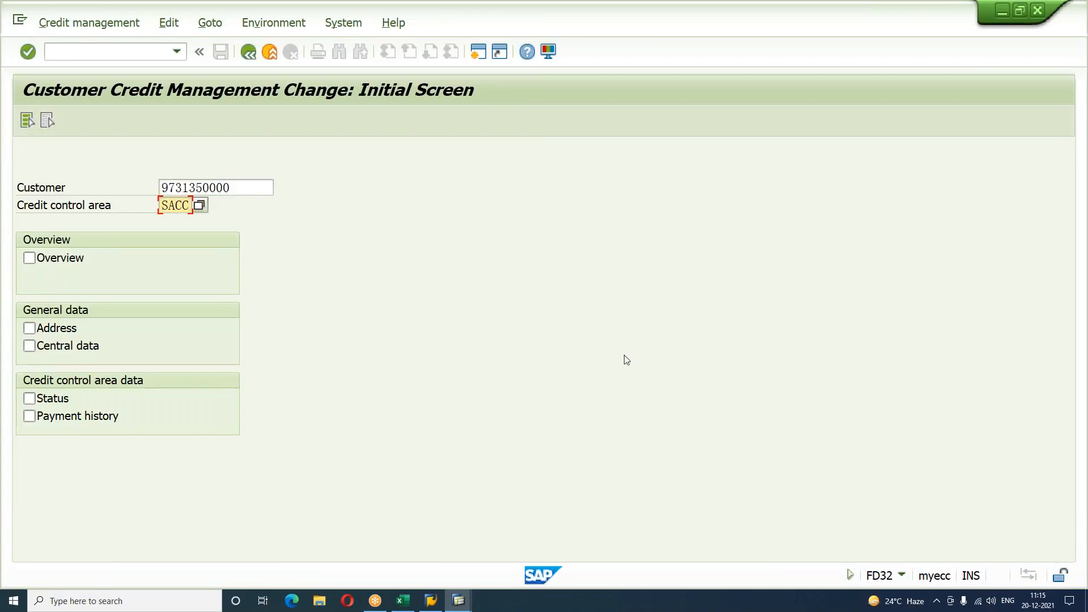
Select the Overview, Address, Central data, Status and Payment history views and open the customer's credit management data.
key(Tab)
key(space)
key(Tab)
key(space)
key(Tab)
key(space)
key(Tab)
key(space)
key(Tab)
key(space)
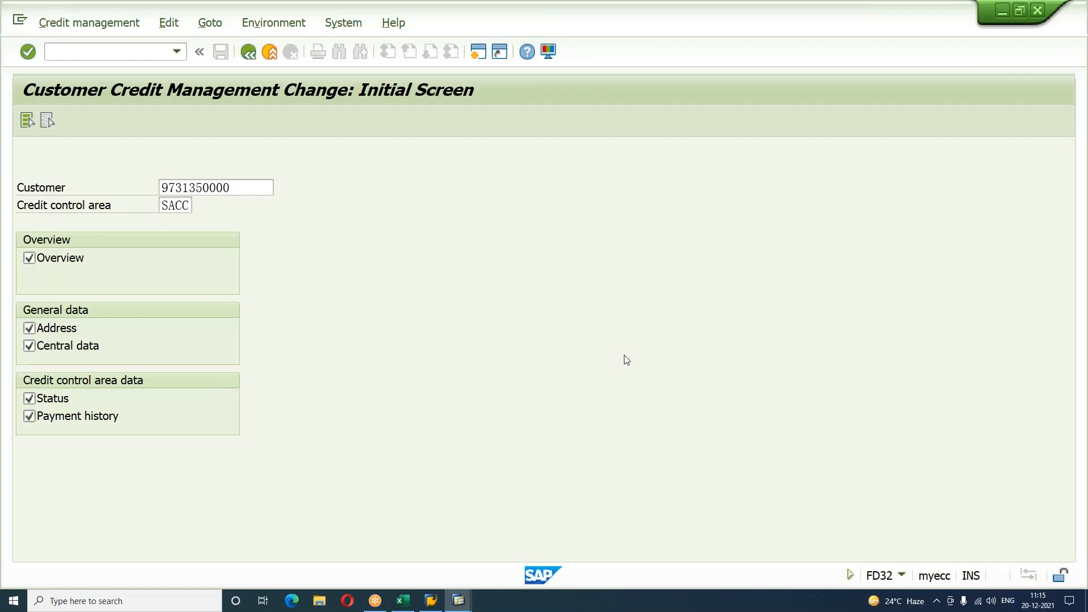
key(Return)
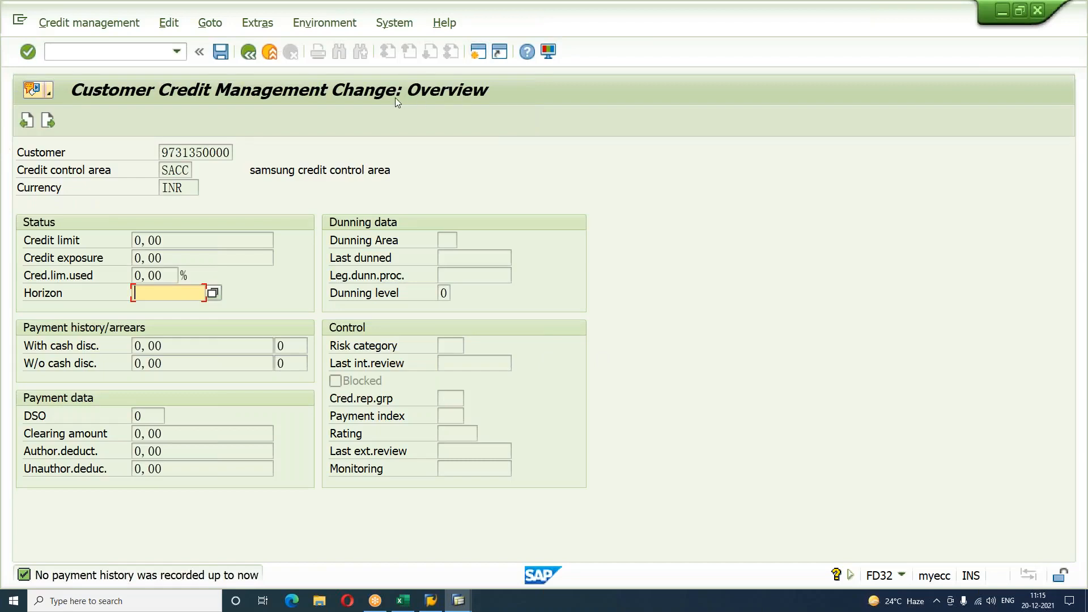
Review the customer's credit overview and address data, and continue to the central data.
click(154, 240)
click(155, 258)
click(155, 275)
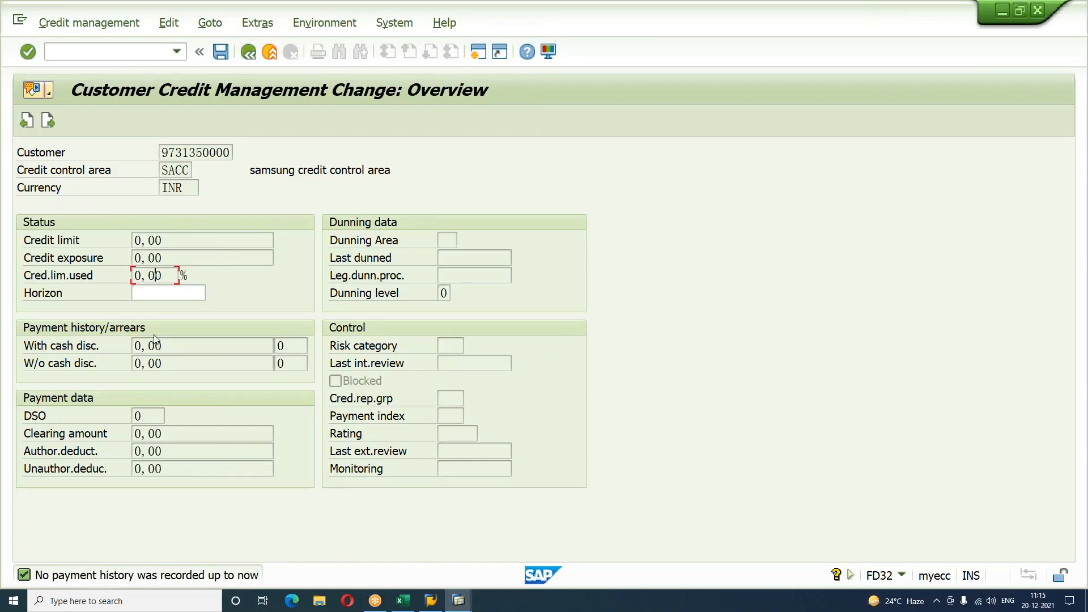
click(156, 363)
key(Return)
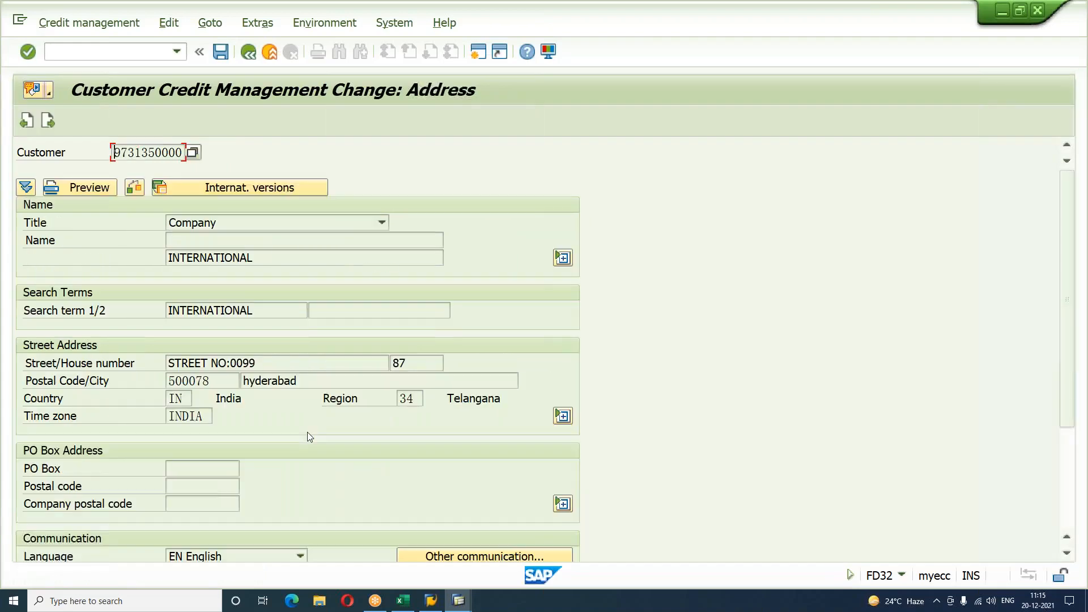
click(221, 224)
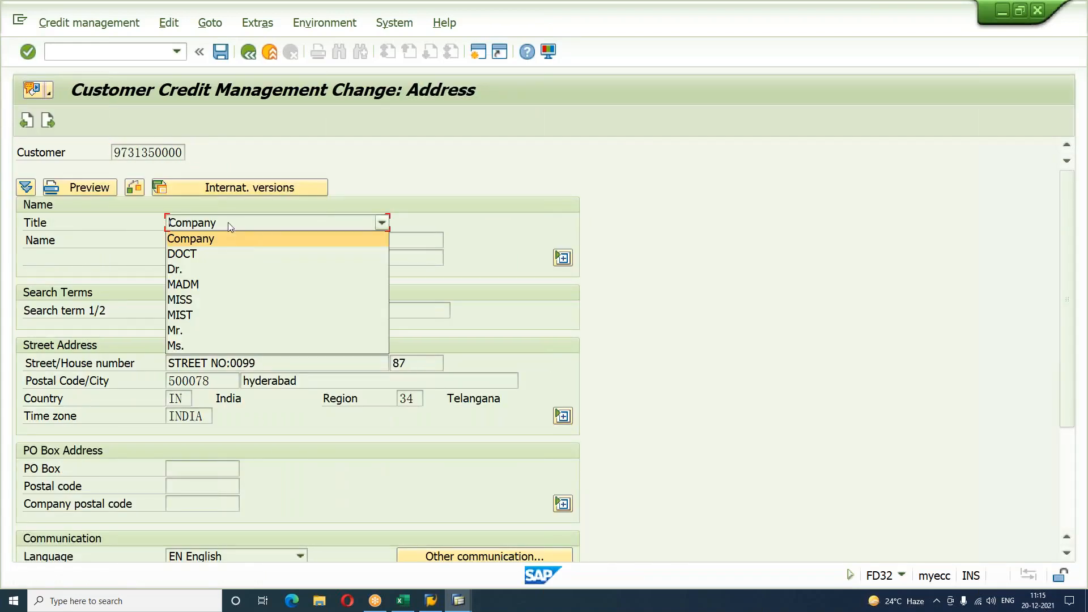
click(591, 317)
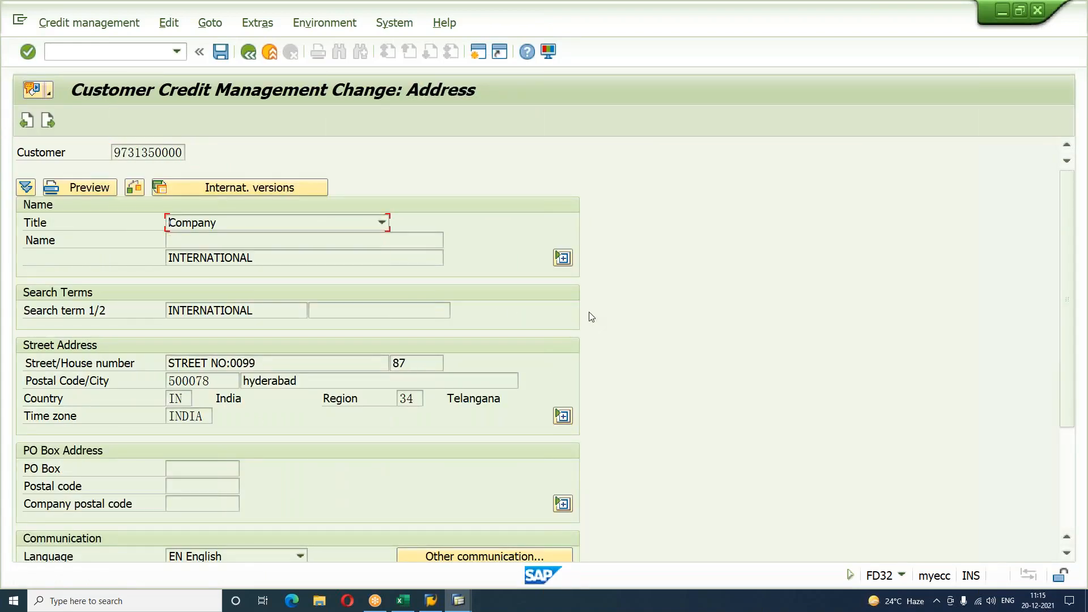
key(Return)
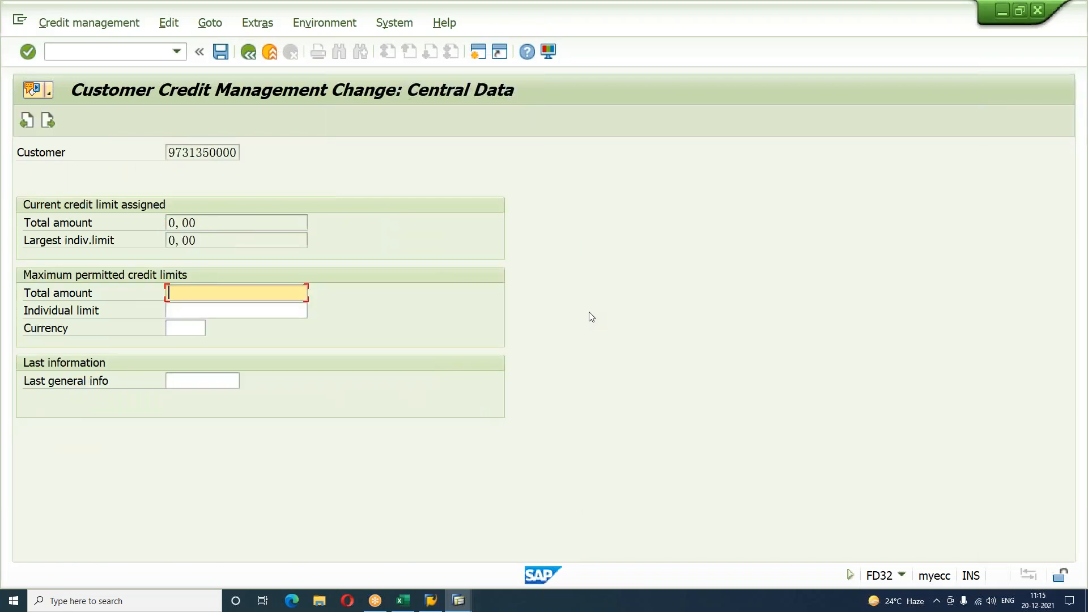
Set the total amount of the customer's maximum permitted credit limits to 500000.
text(1000000)
key(BackSpace)
key(BackSpace)
key(BackSpace)
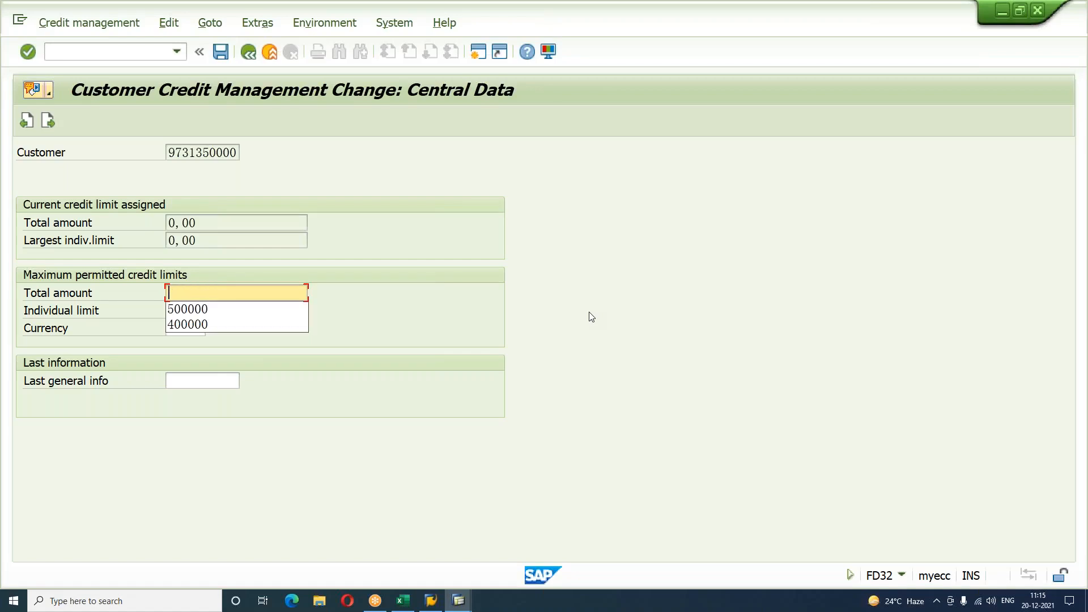
key(Down)
key(Return)
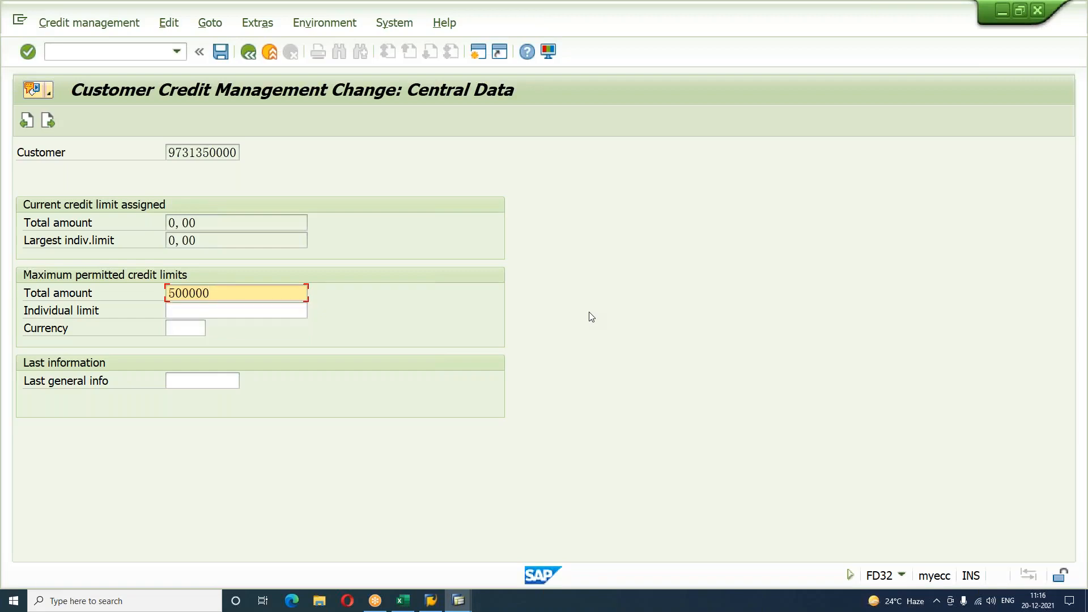
Set the maximum permitted individual limit to 500000 and the currency to INR.
key(Tab)
text(5)
key(Down)
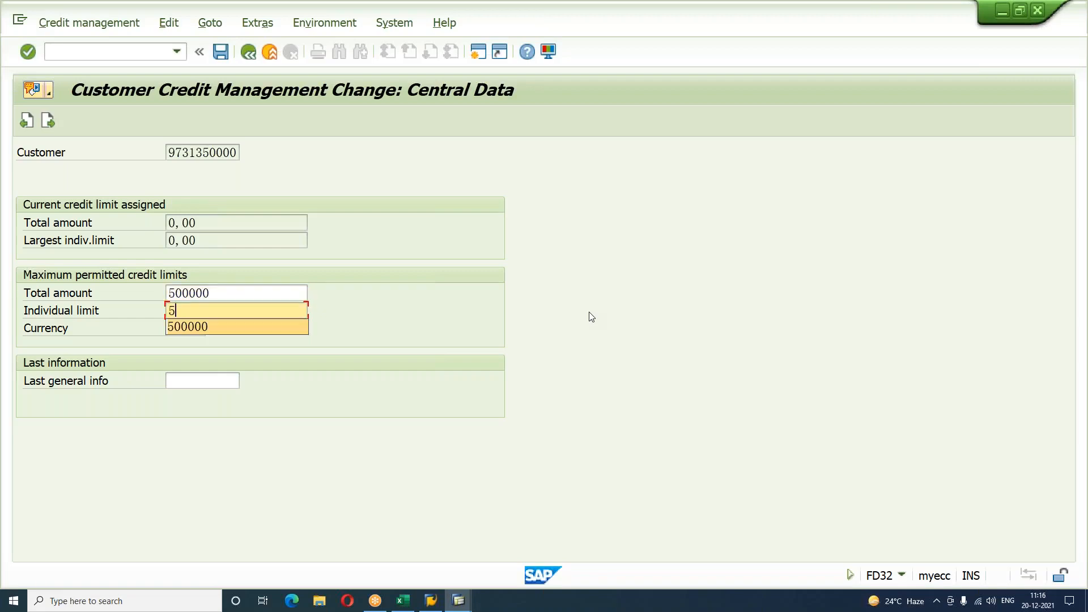
key(Return)
key(Tab)
text(INR)
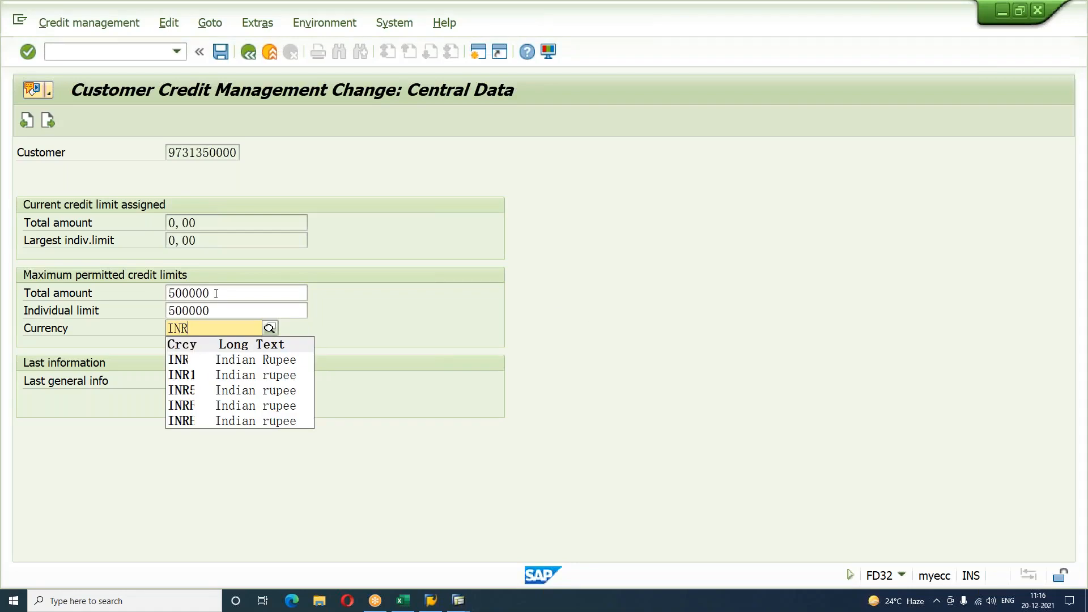
click(223, 316)
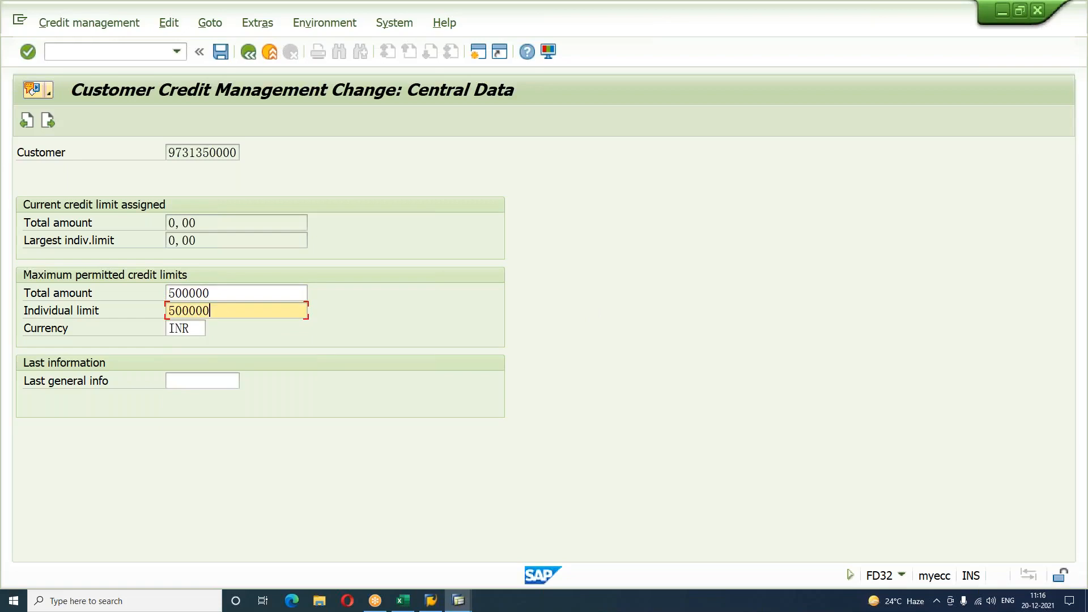
Confirm the central data and set the customer's credit limit in control area SACC to 500000.
key(Return)
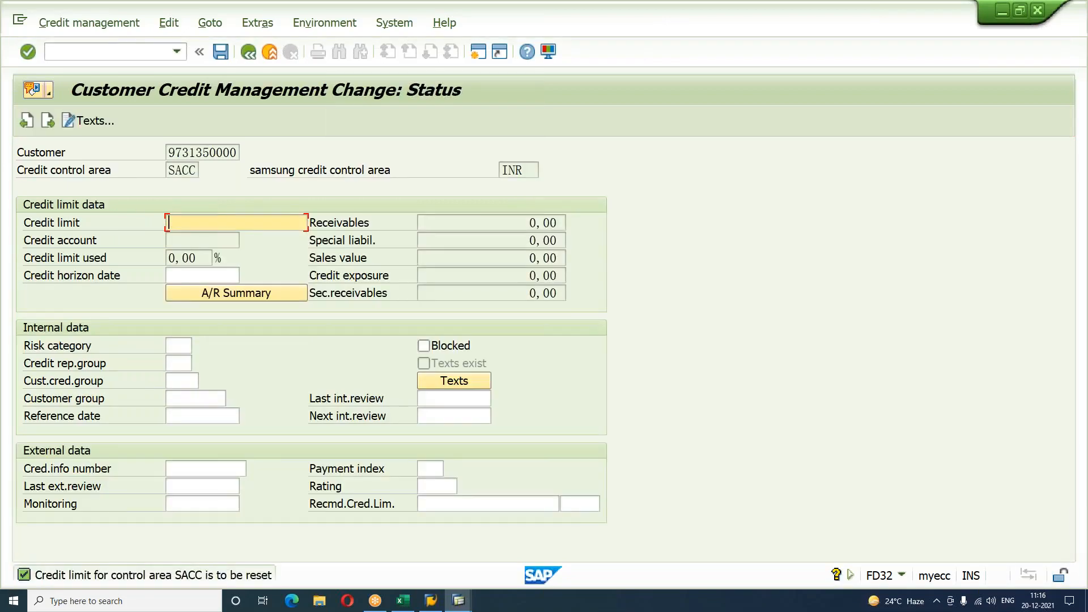
text(5)
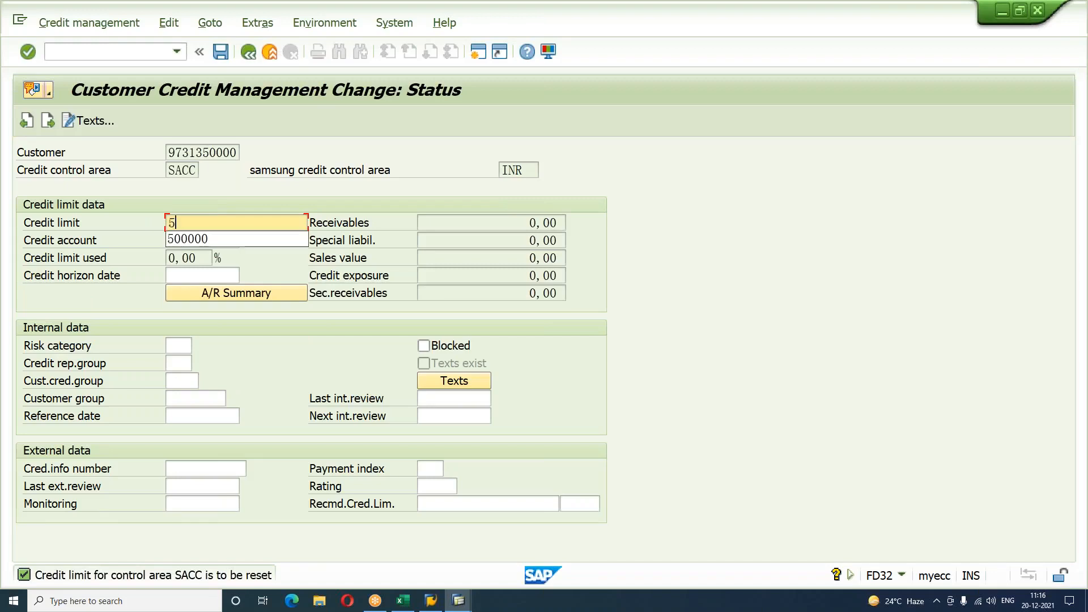
key(Down)
key(Return)
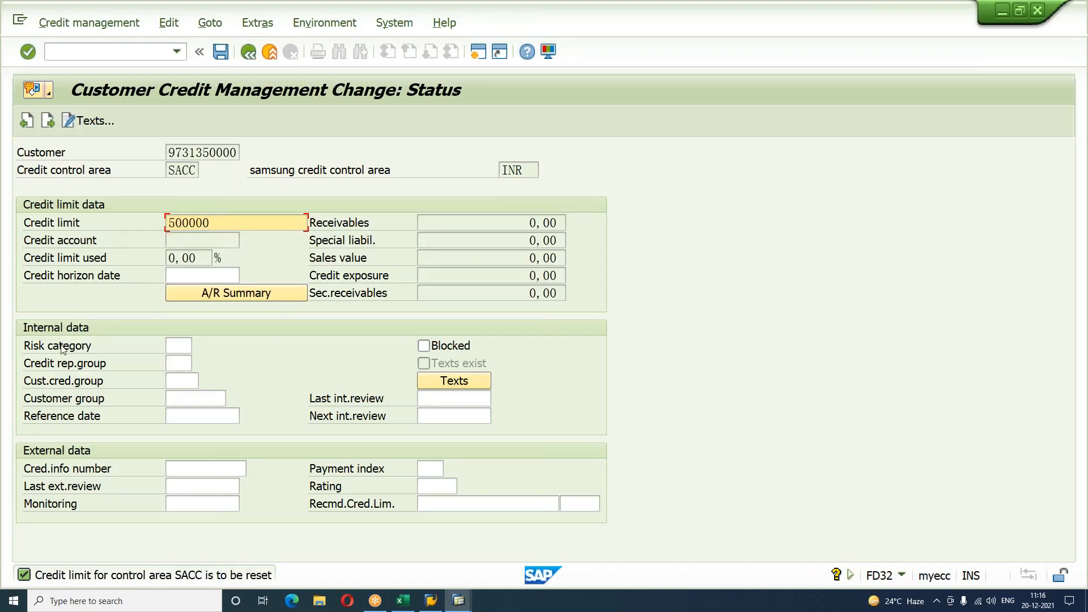
Assign risk category S01 (HIGH RISK) to the customer and try to save the credit status data.
click(179, 346)
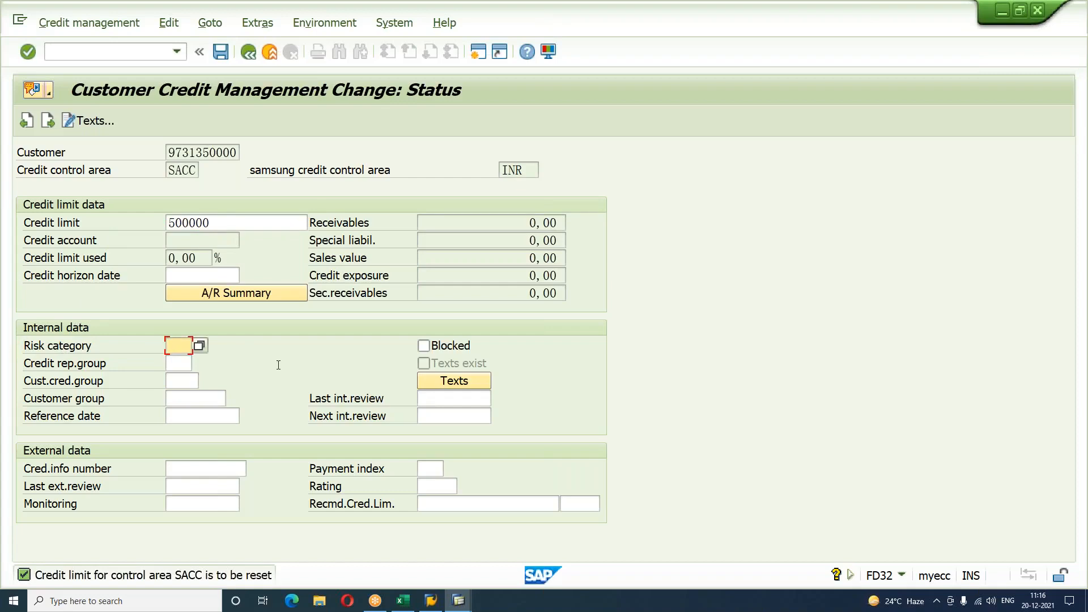
key(F4)
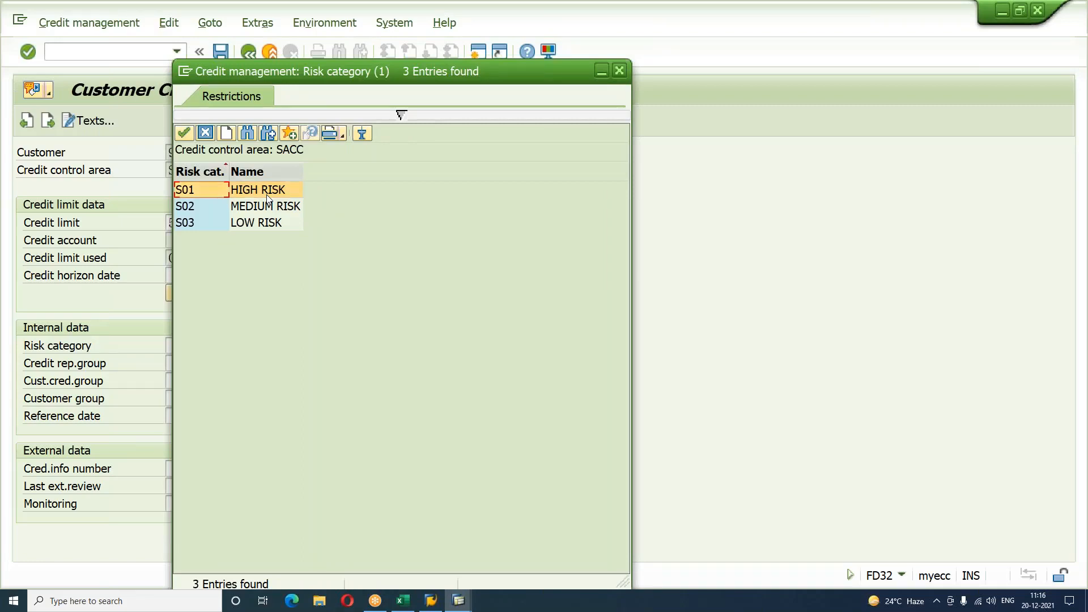
double_click(267, 196)
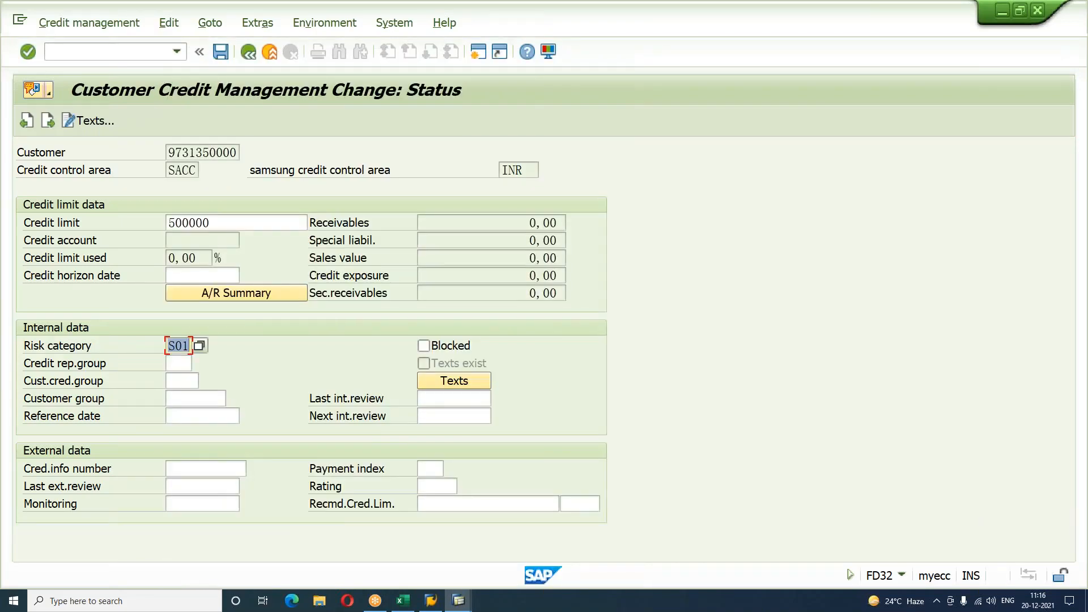
click(179, 363)
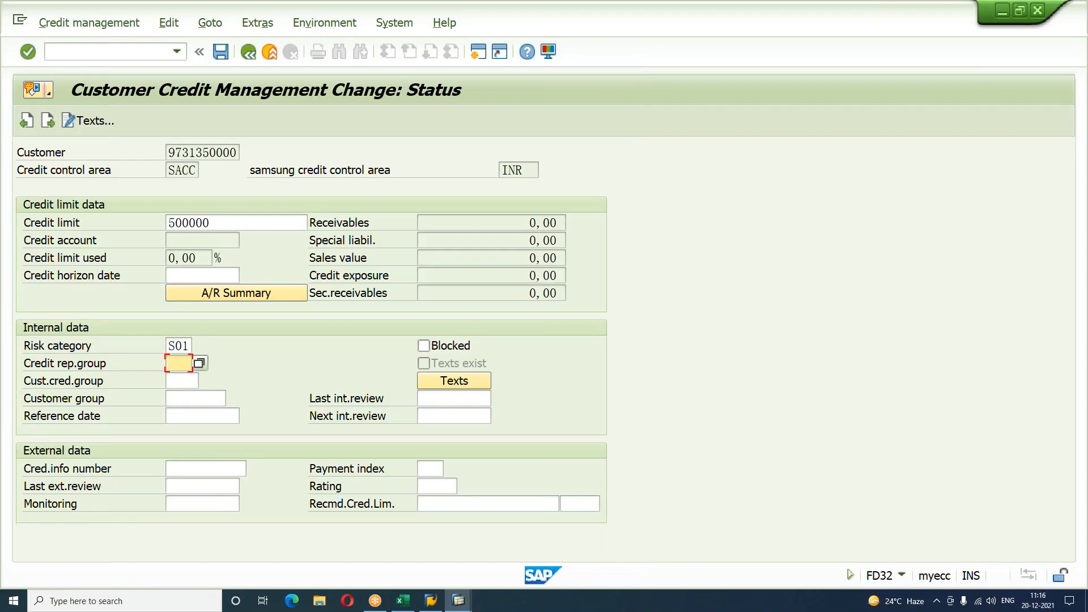
key(ctrl+s)
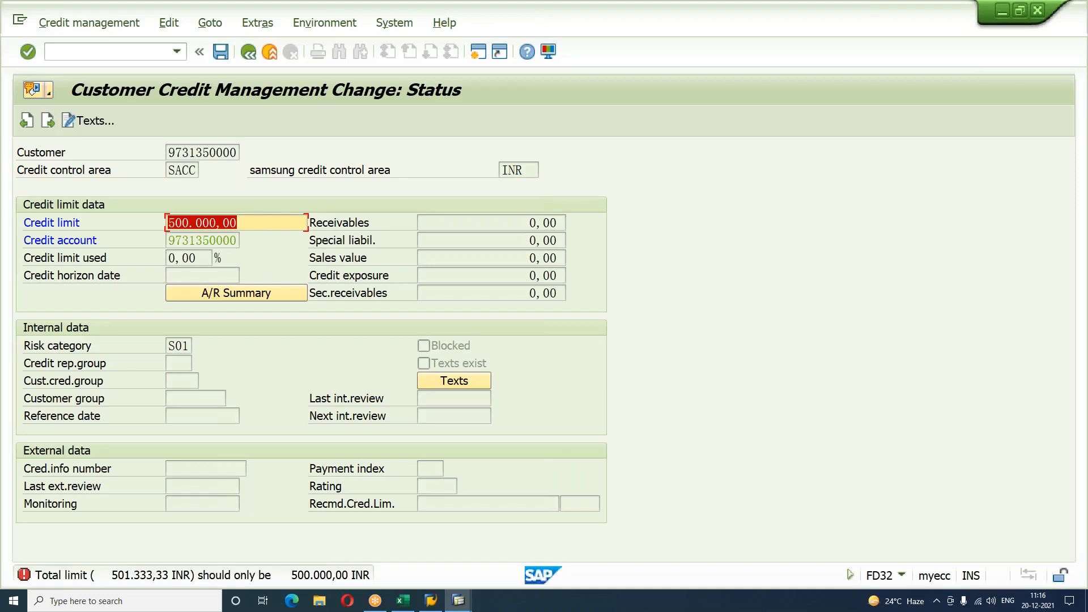
Clear the credit limit, continue through the payment history and save the customer's credit data.
key(BackSpace)
key(Return)
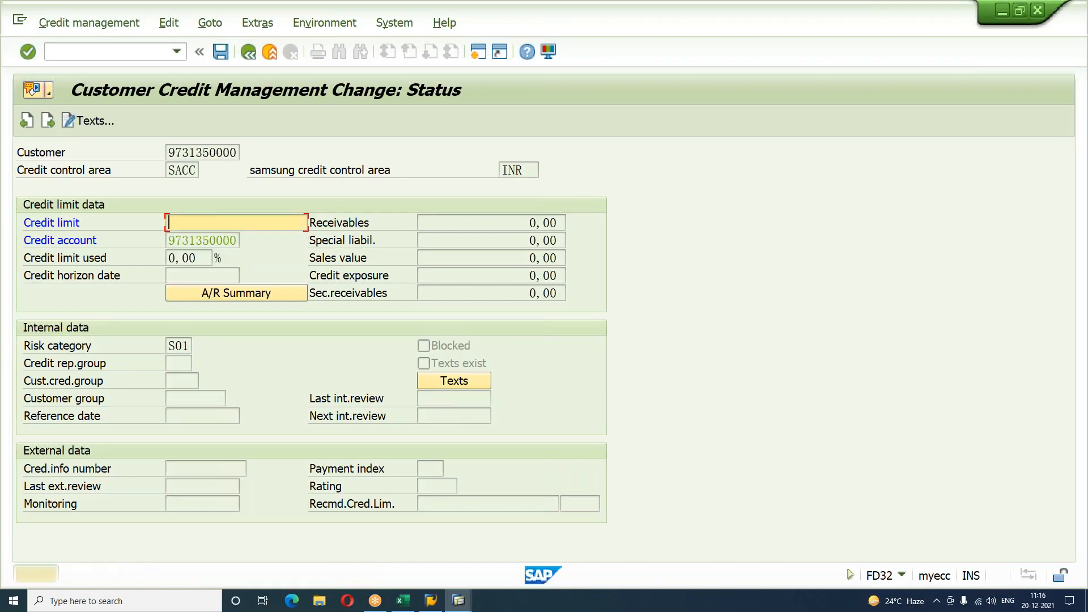
key(Return)
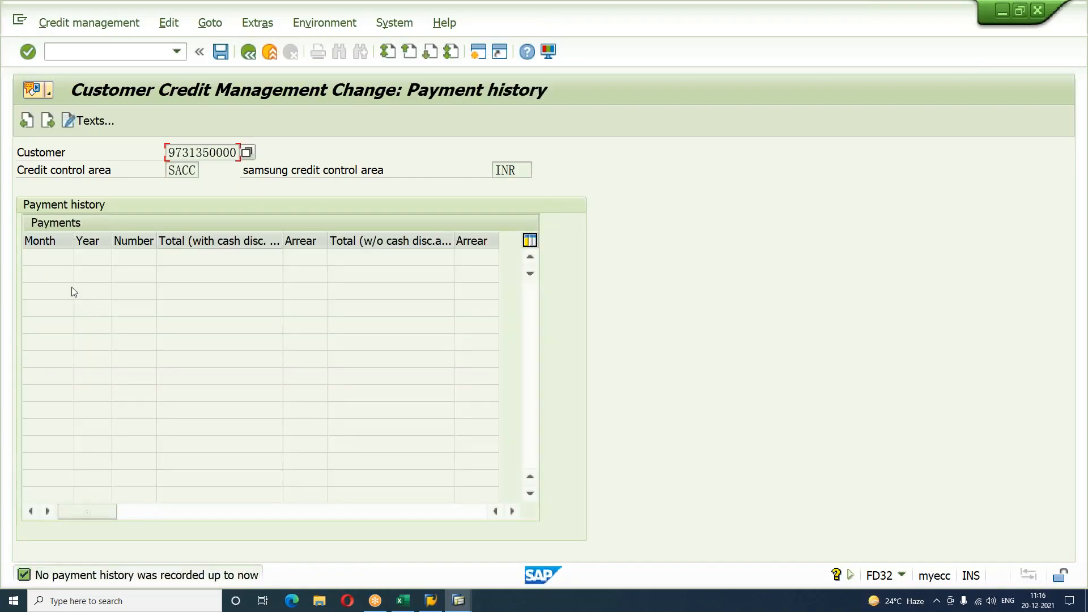
key(Return)
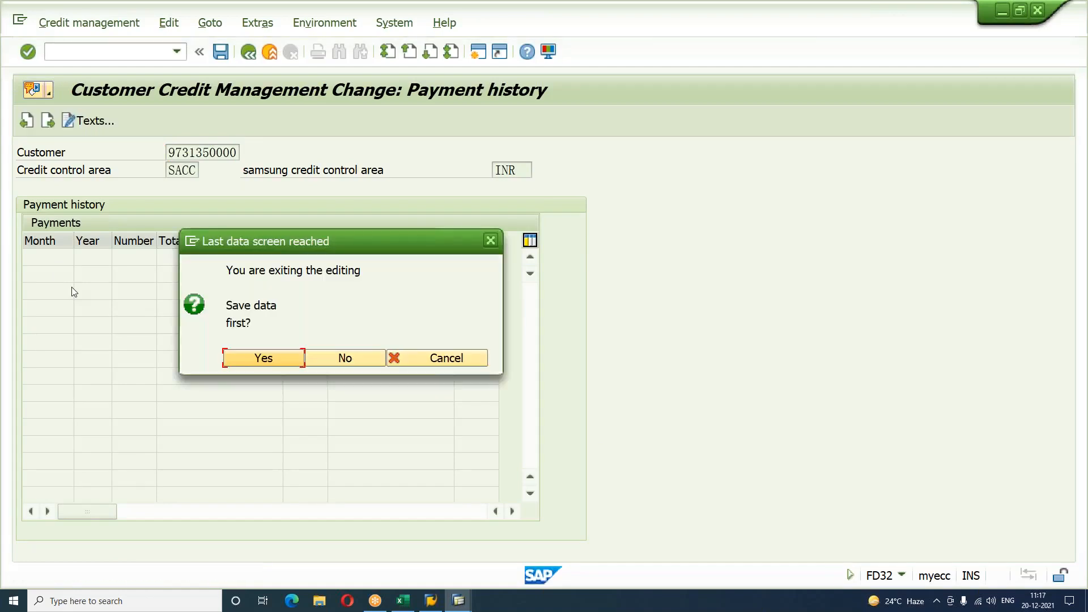
key(Return)
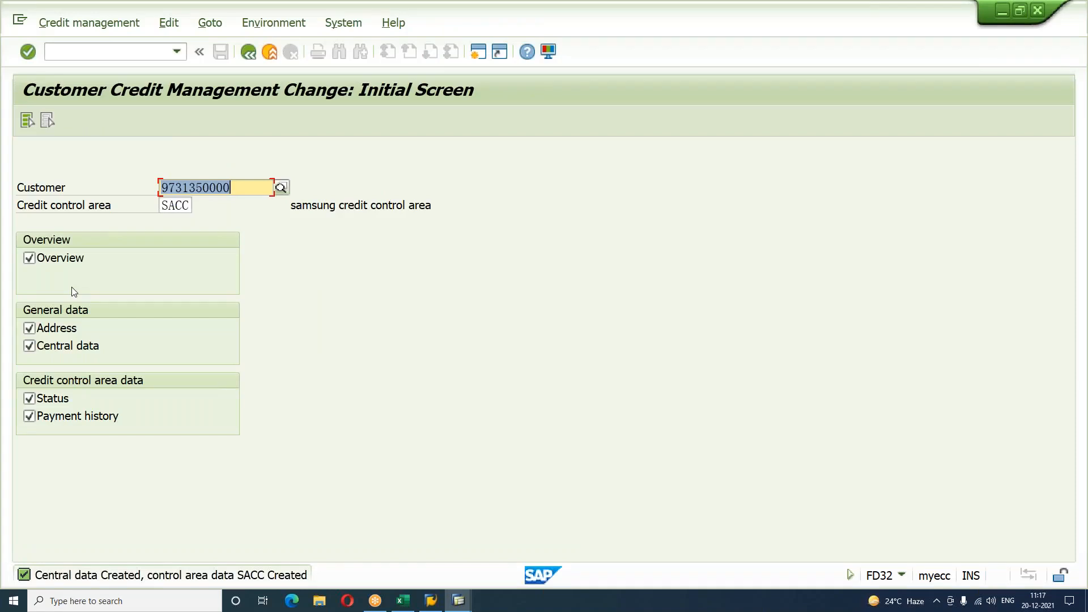
Display the customer's saved credit data and check the overview, the maximum permitted limits and the status view.
click(89, 23)
click(74, 66)
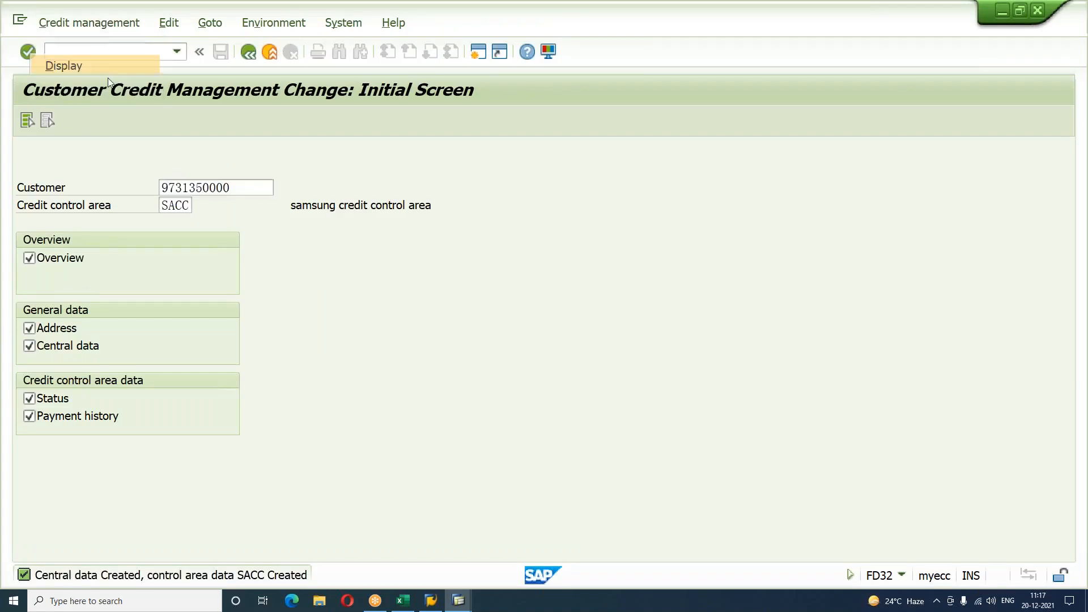
key(Return)
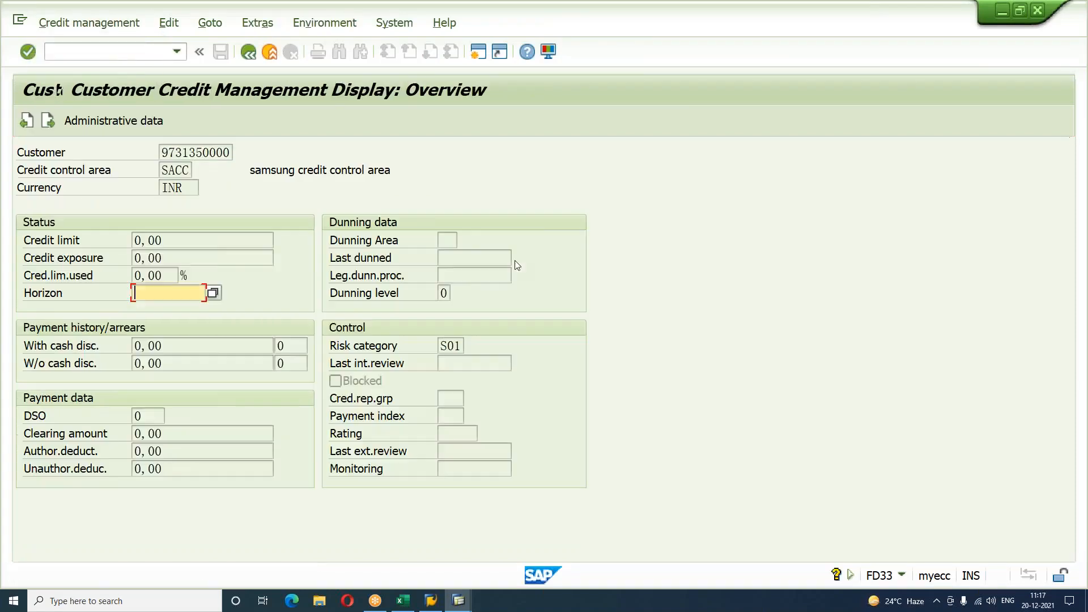
key(Return)
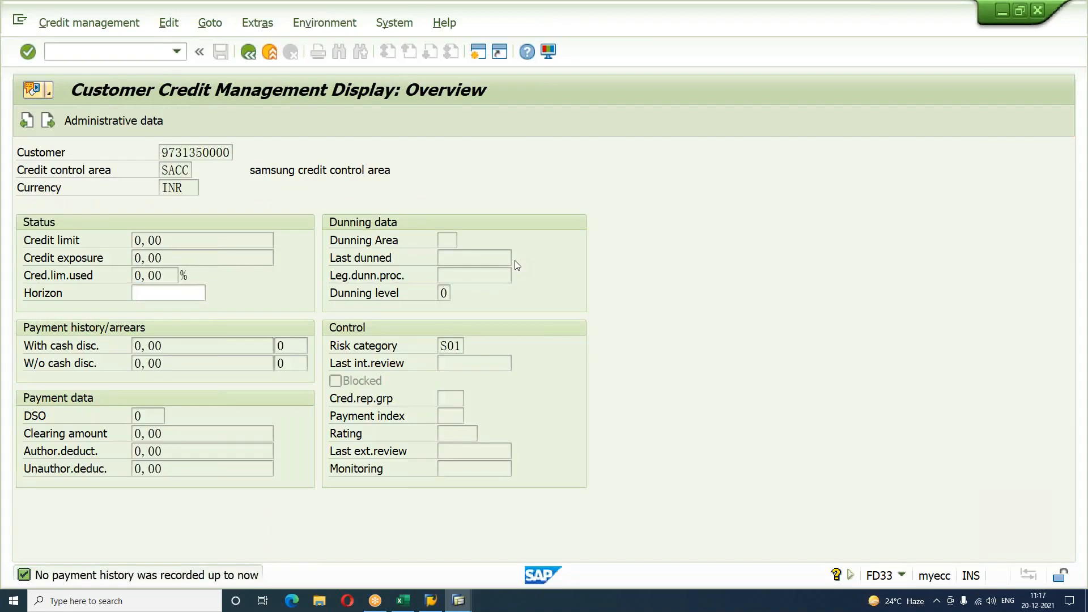
key(Return)
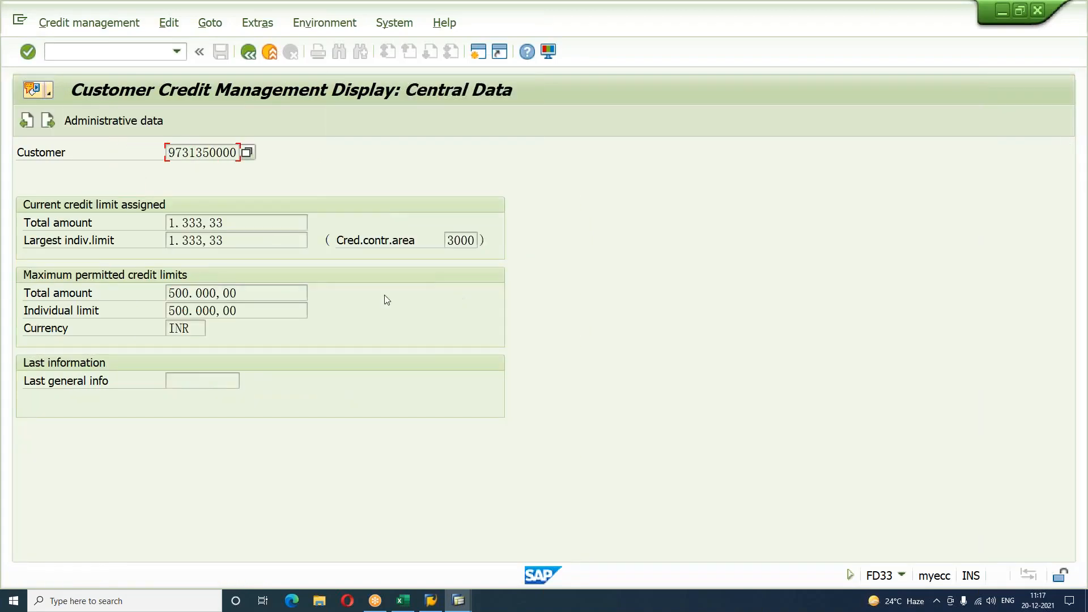
click(250, 294)
click(251, 314)
click(48, 121)
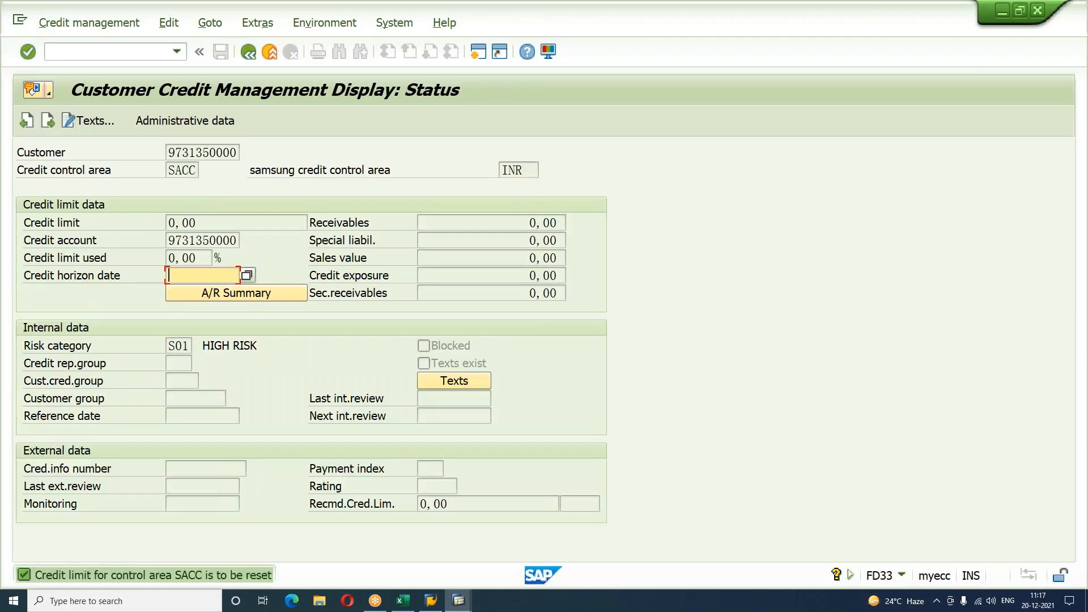
Reopen the customer's credit data for change in transaction FD32 and continue to the Status view.
click(103, 52)
text(/NFD32)
key(Return)
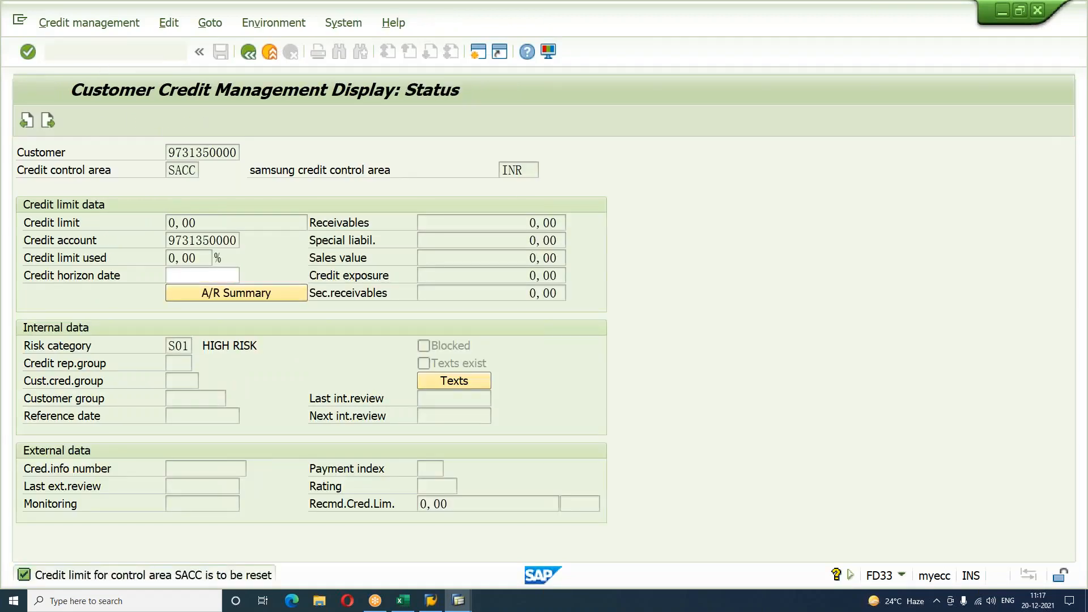
key(Return)
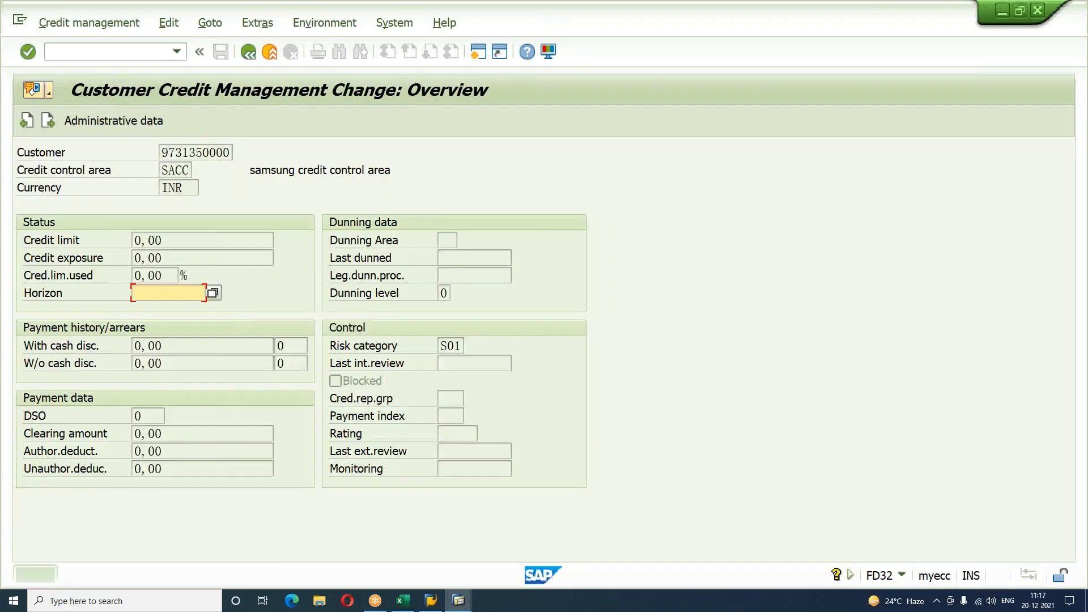
key(Return)
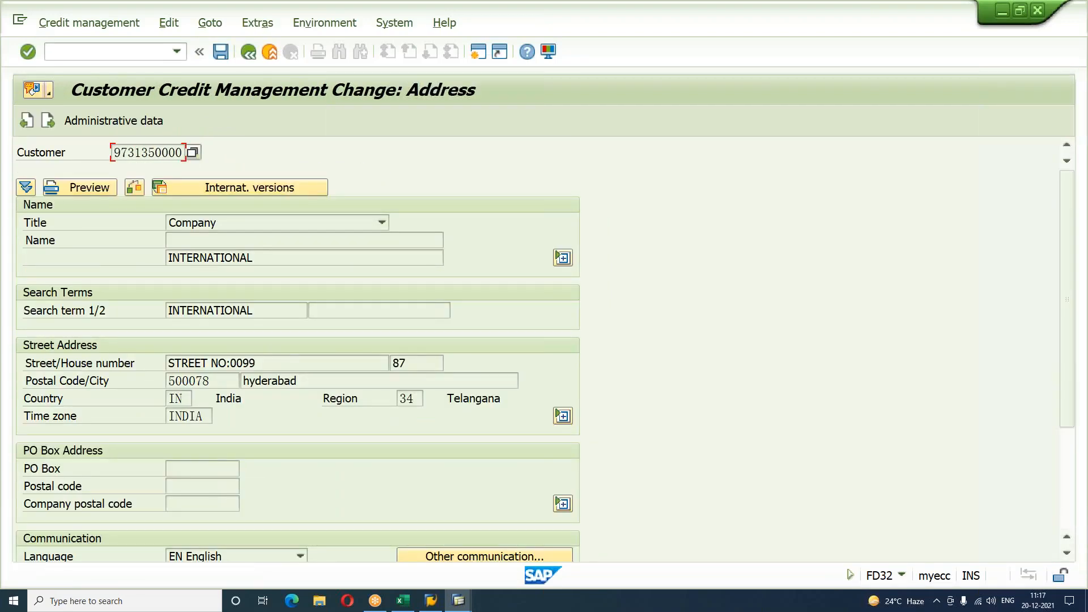
key(Return)
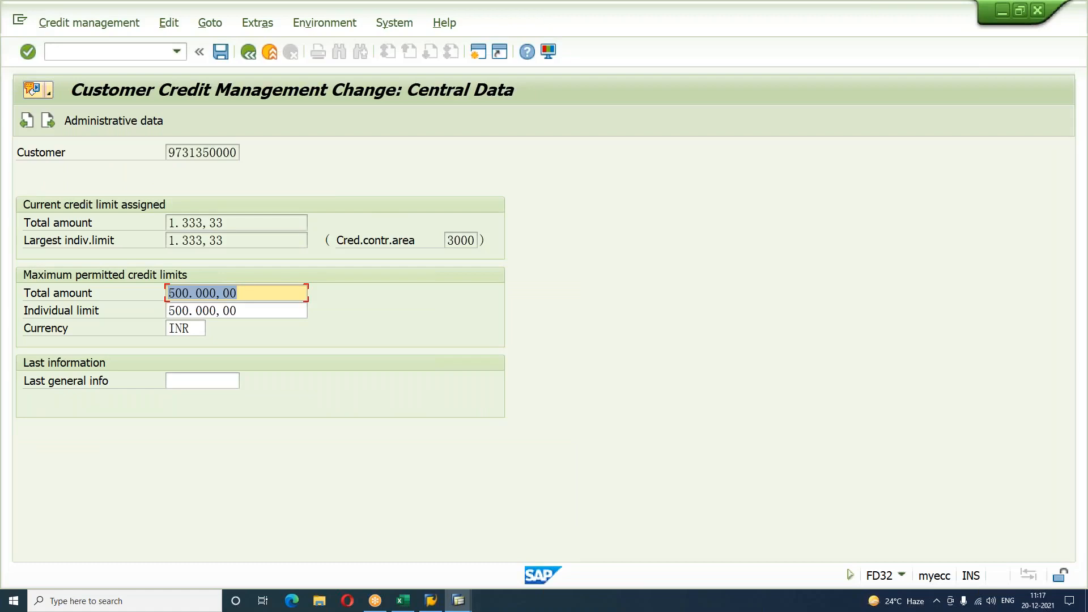
key(Return)
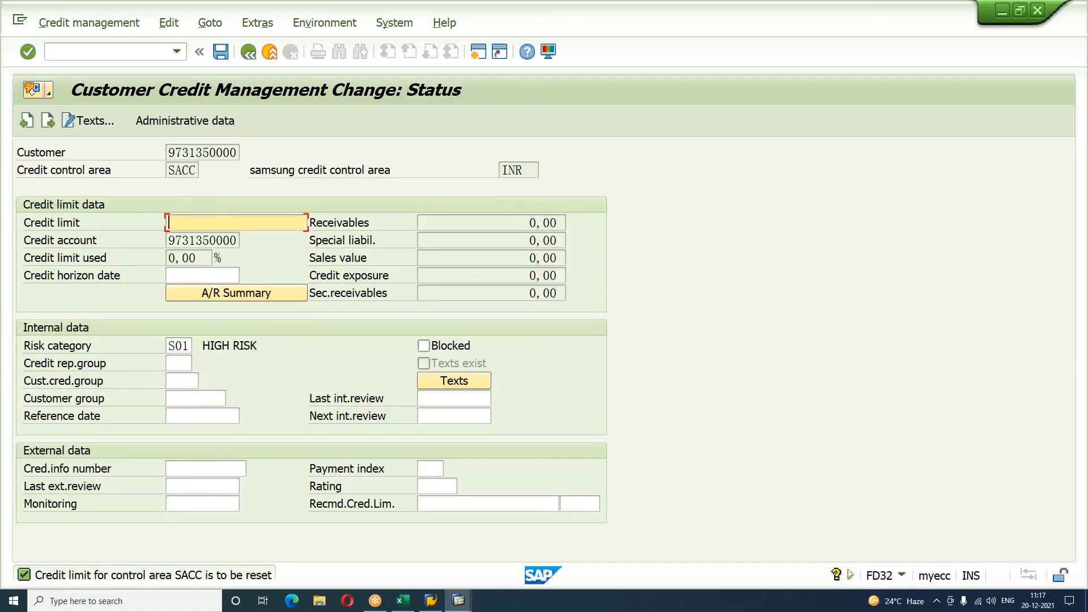
Try to set the customer's SACC credit limit to 500000 and then to 50133333.
text(500000)
key(Return)
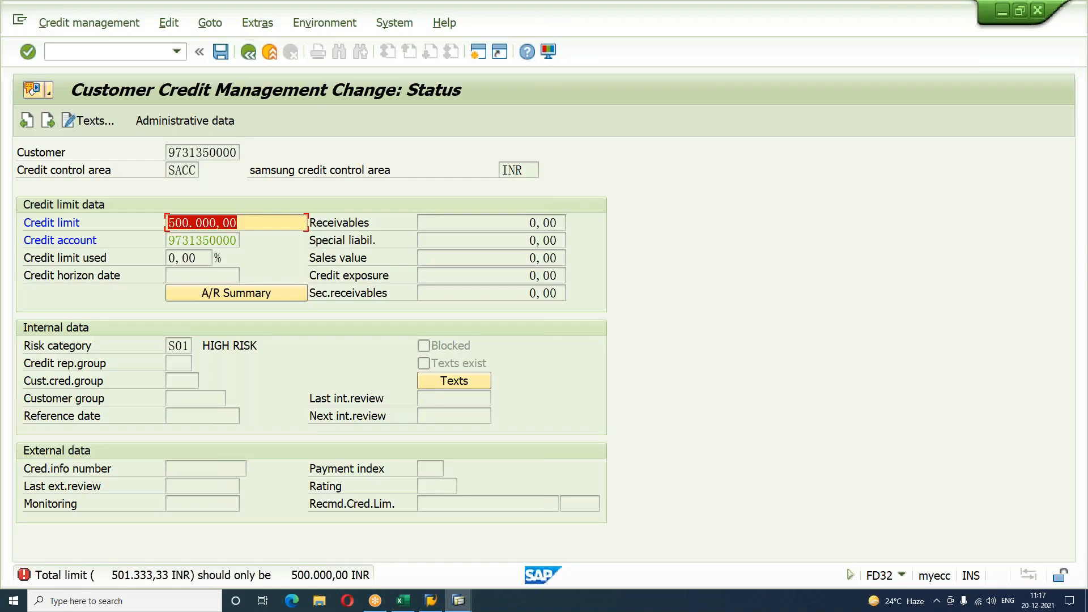
text(50.)
text(1)
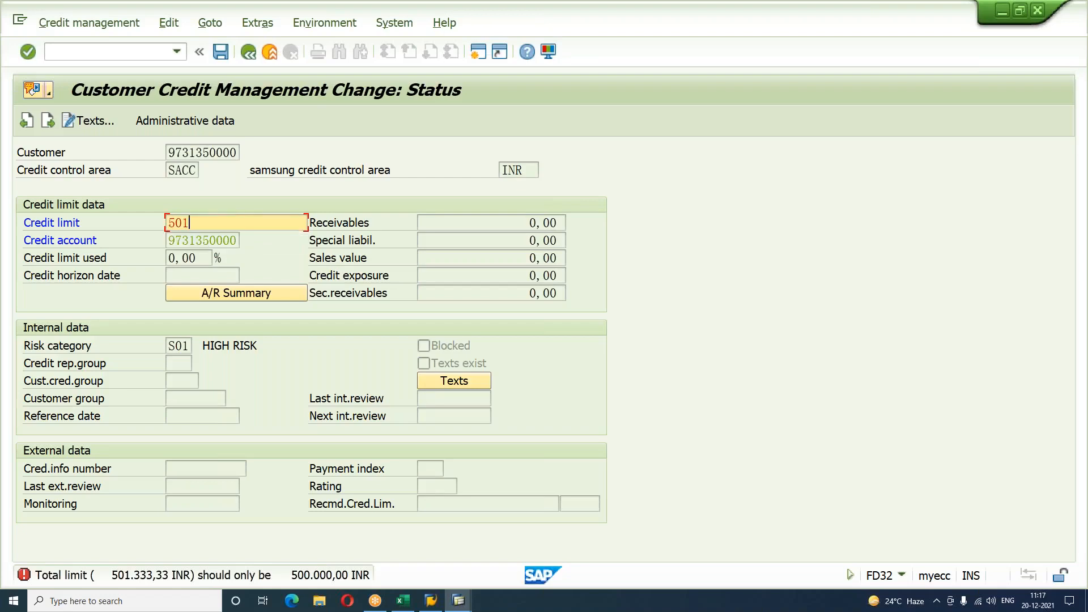
text(33.3)
text(33333)
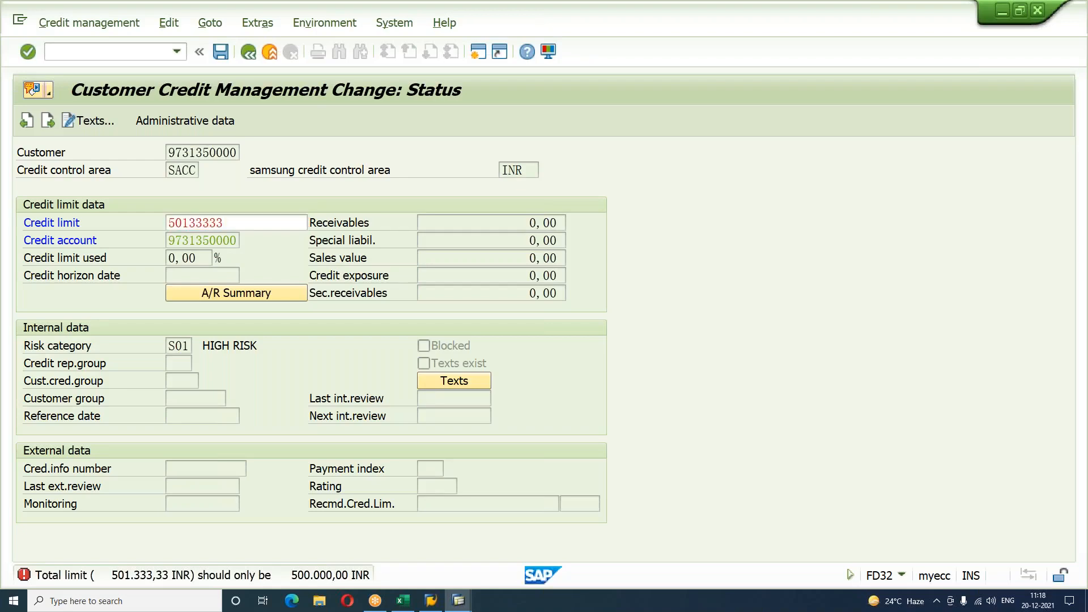
key(Return)
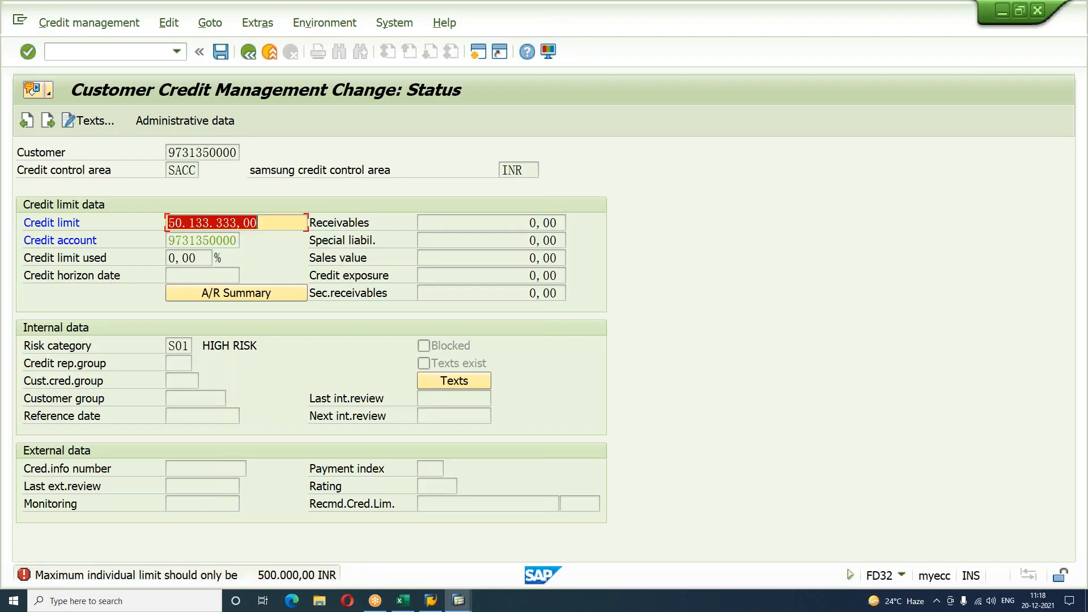
Clear the credit limit entry and try to return to the previous credit data view.
key(BackSpace)
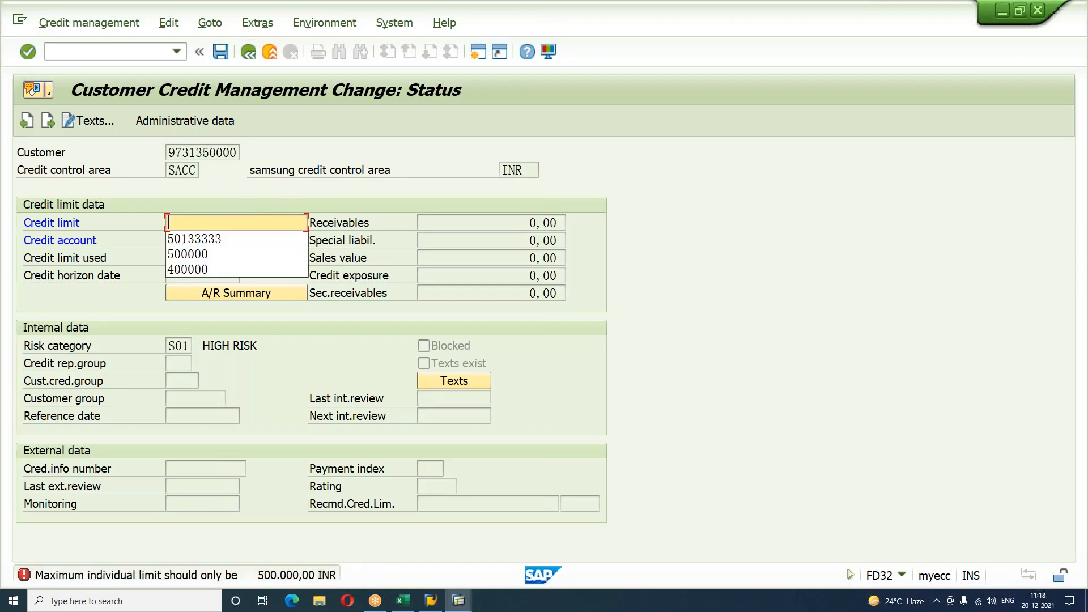
key(Down)
key(Down)
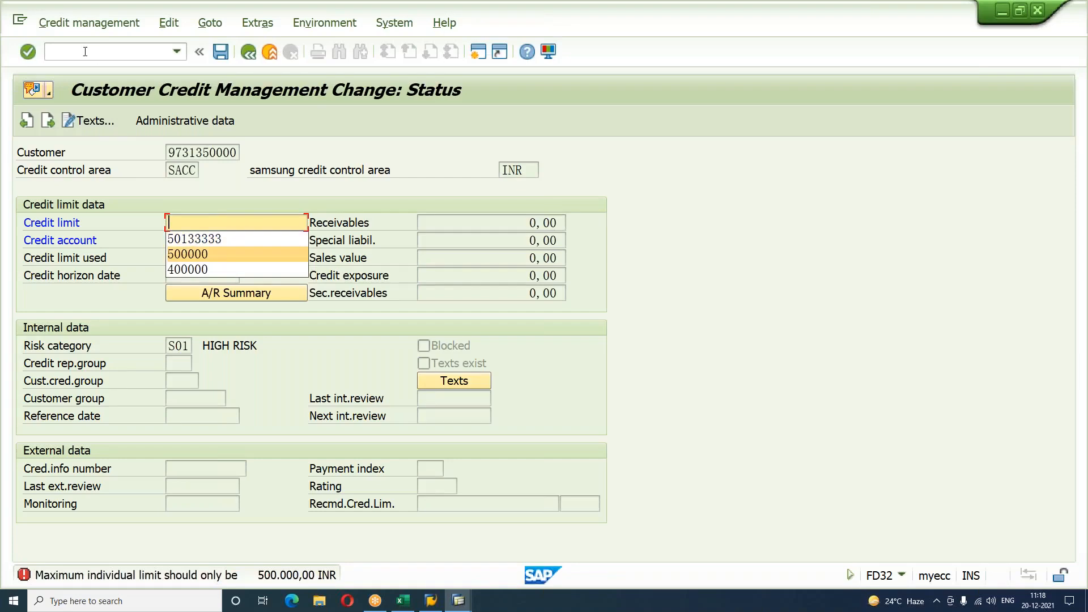
click(423, 169)
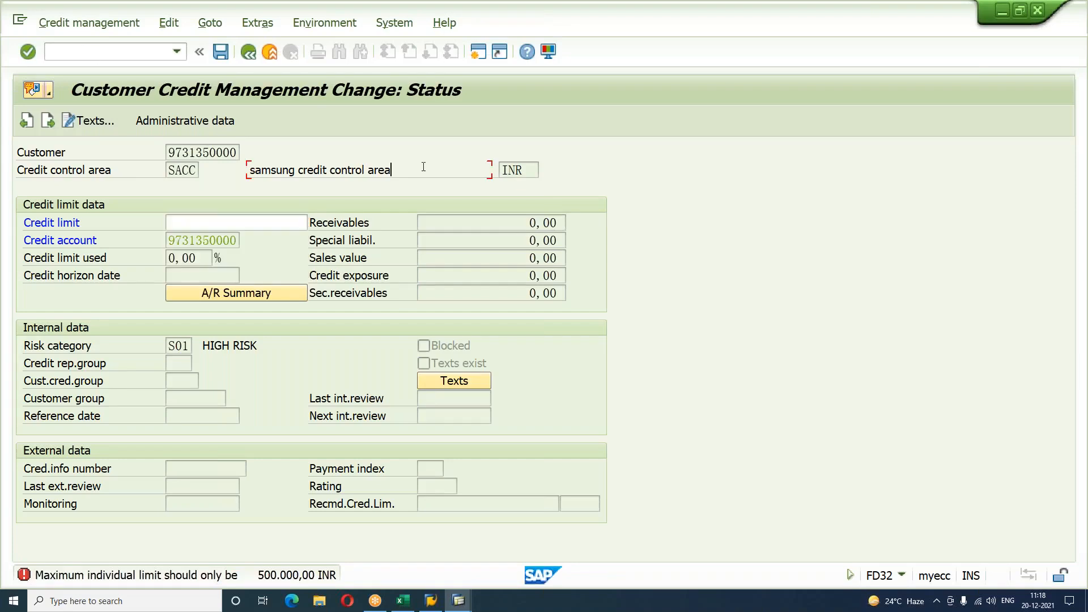
click(27, 124)
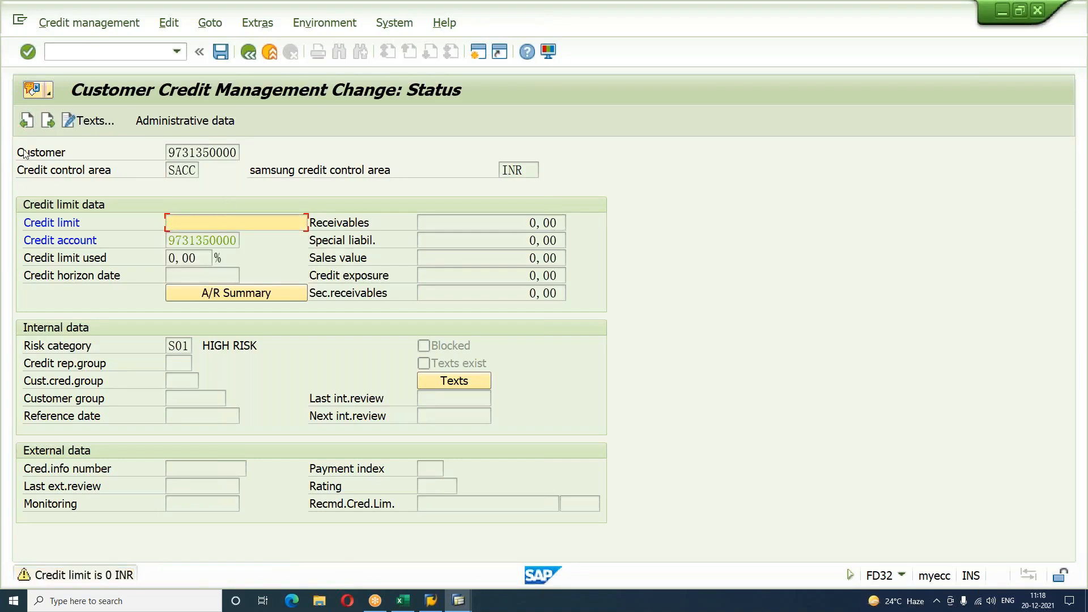
Restart transaction FD32 for the same customer and continue to the Central Data view.
click(81, 50)
text(/NFD32)
key(Return)
key(Return)
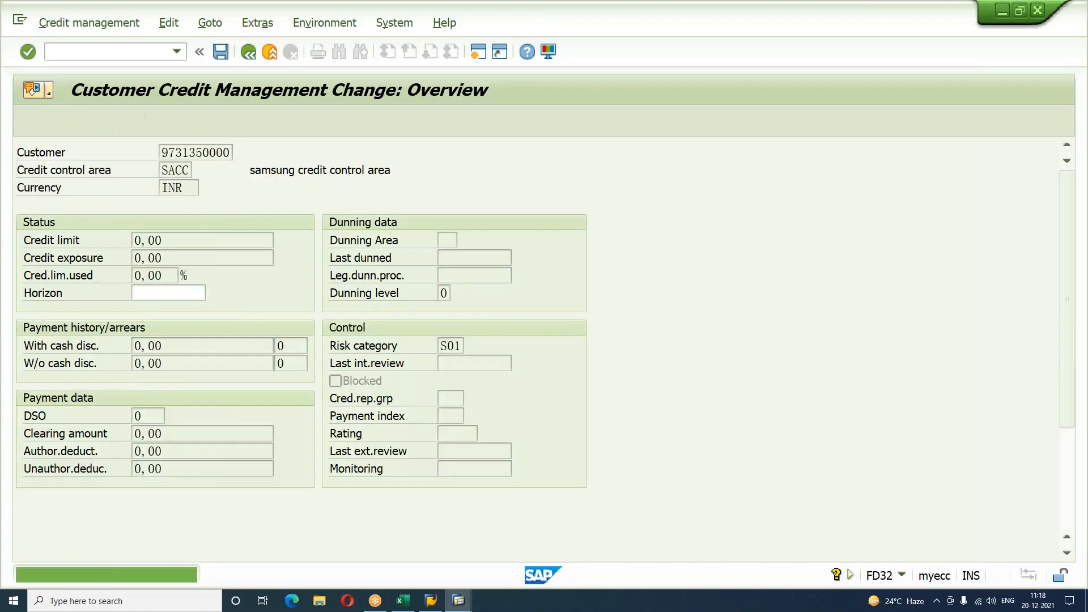
key(Return)
key(Return)
Try to clear the total amount and individual limit of the maximum permitted credit limits.
key(Delete)
key(Tab)
key(Delete)
key(Return)
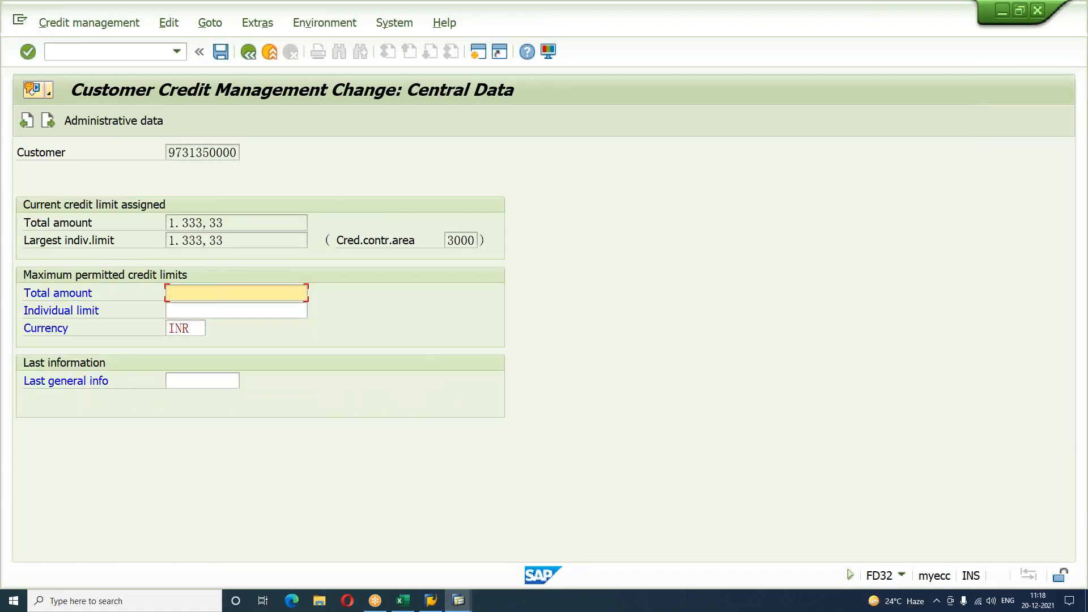
key(Return)
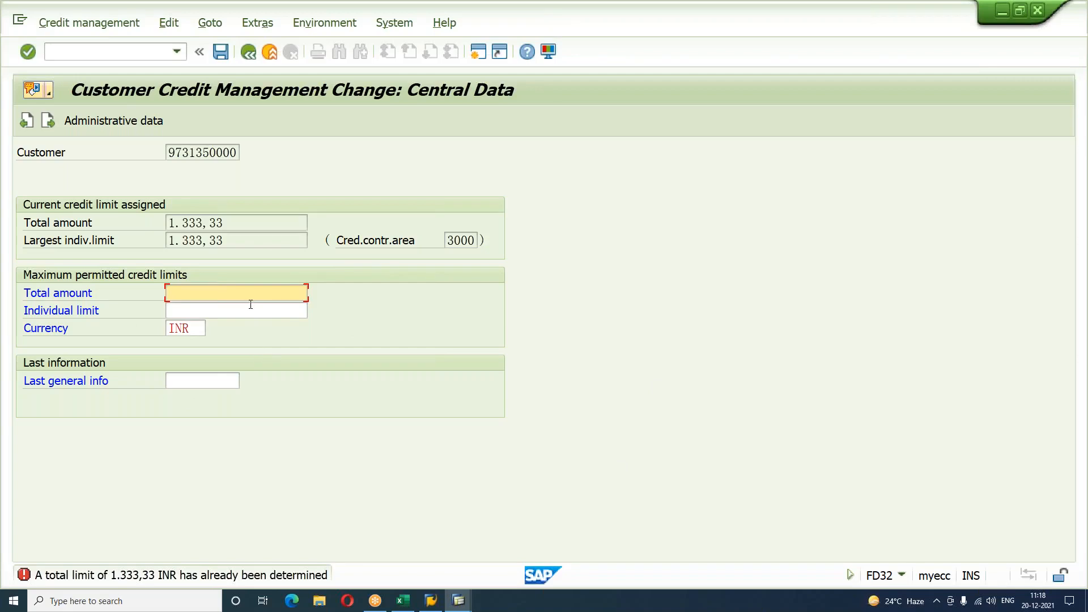
Switch to the Excel notes and review the configuration steps and the mapping of sales order, delivery and PGI to risk categories.
click(405, 604)
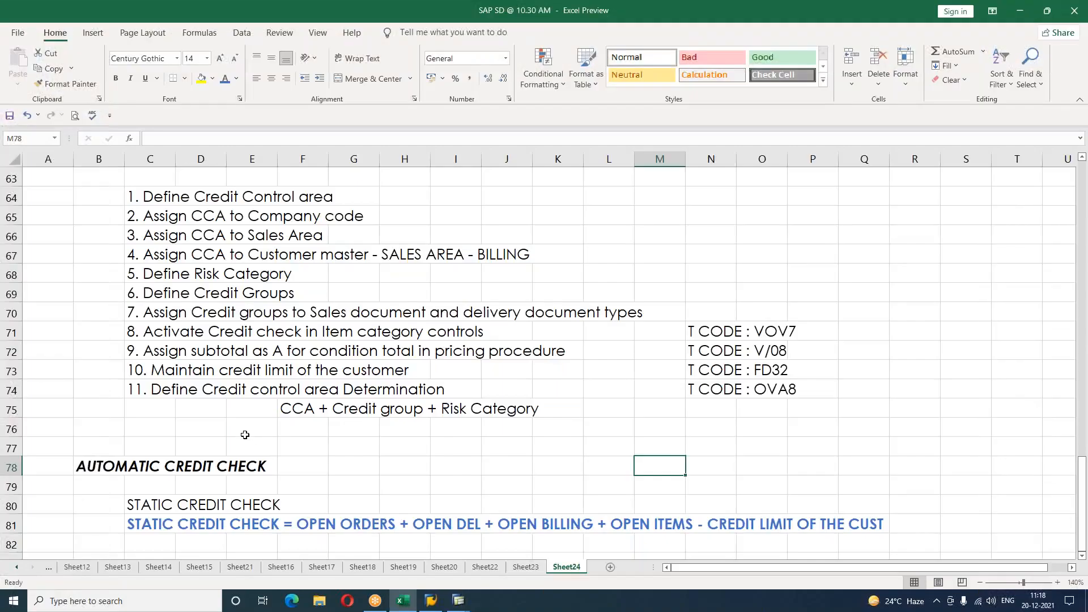
scroll(245, 435, down, 1)
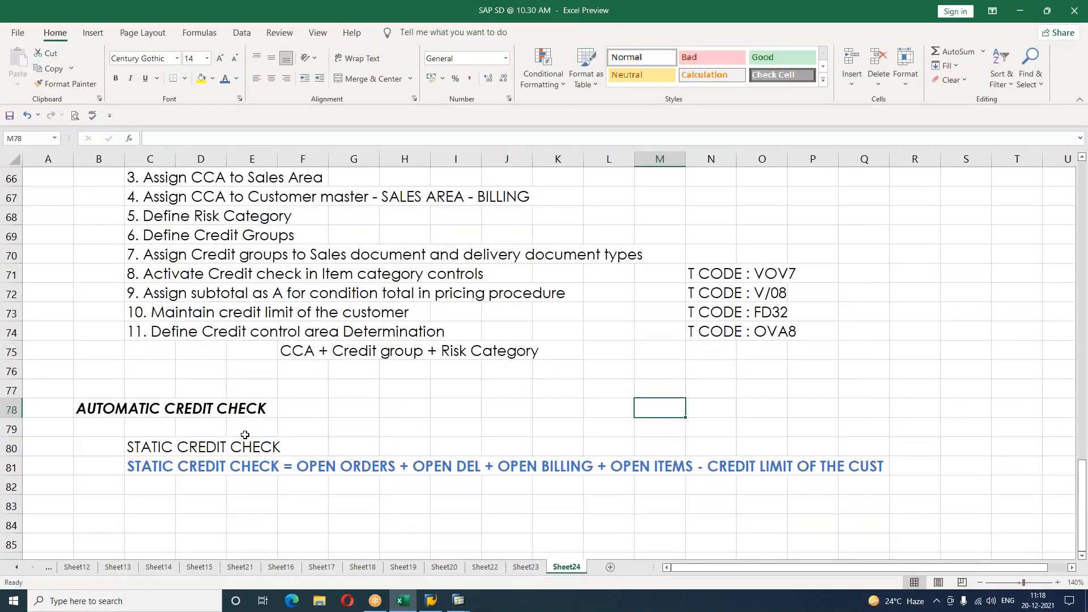
scroll(245, 435, up, 4)
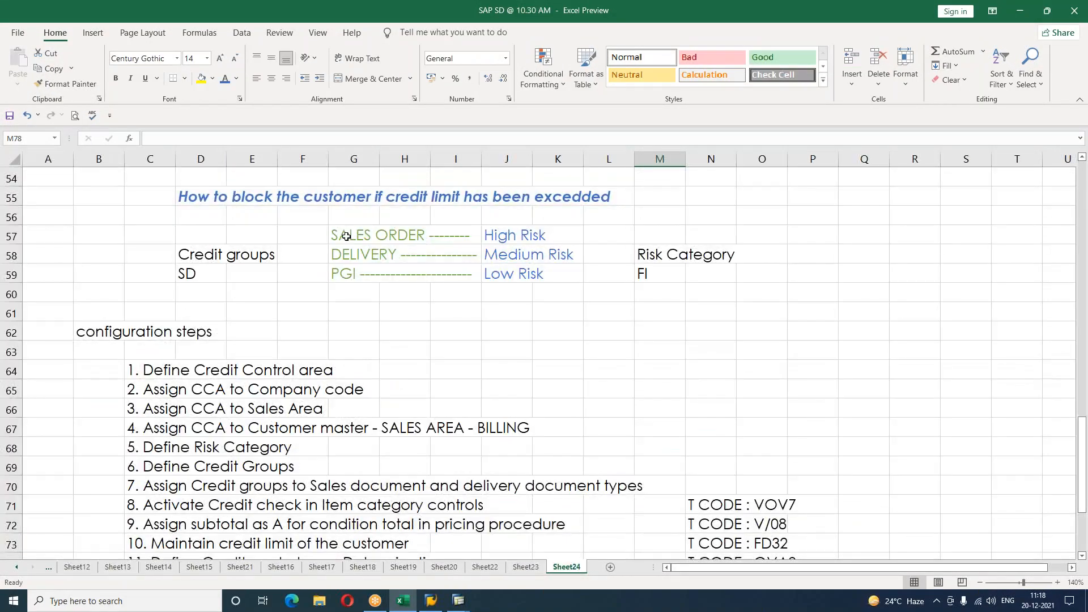
click(350, 234)
drag(439, 234, 573, 236)
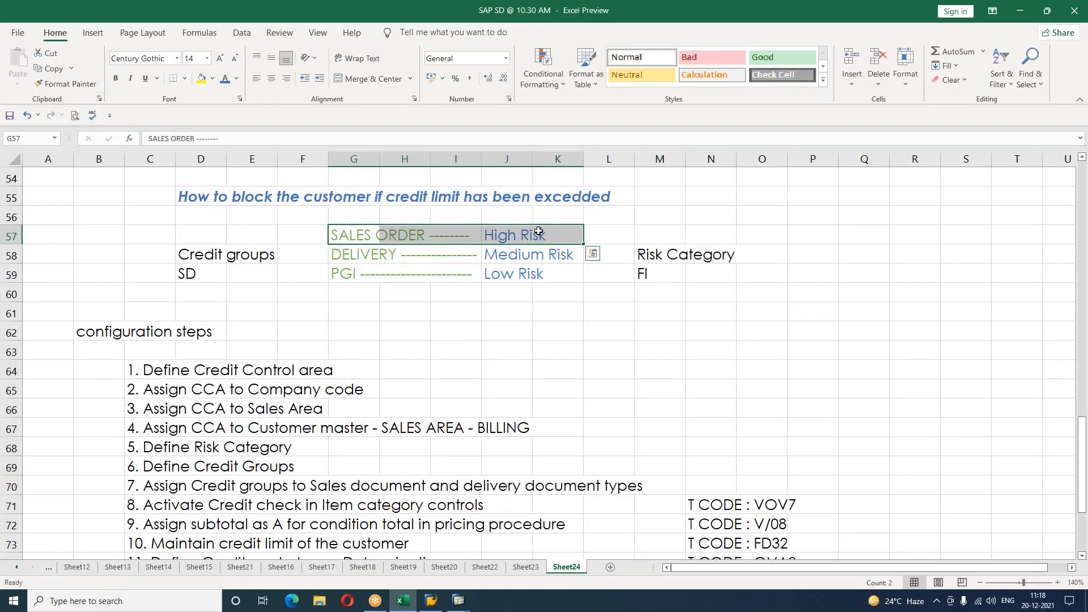
click(614, 377)
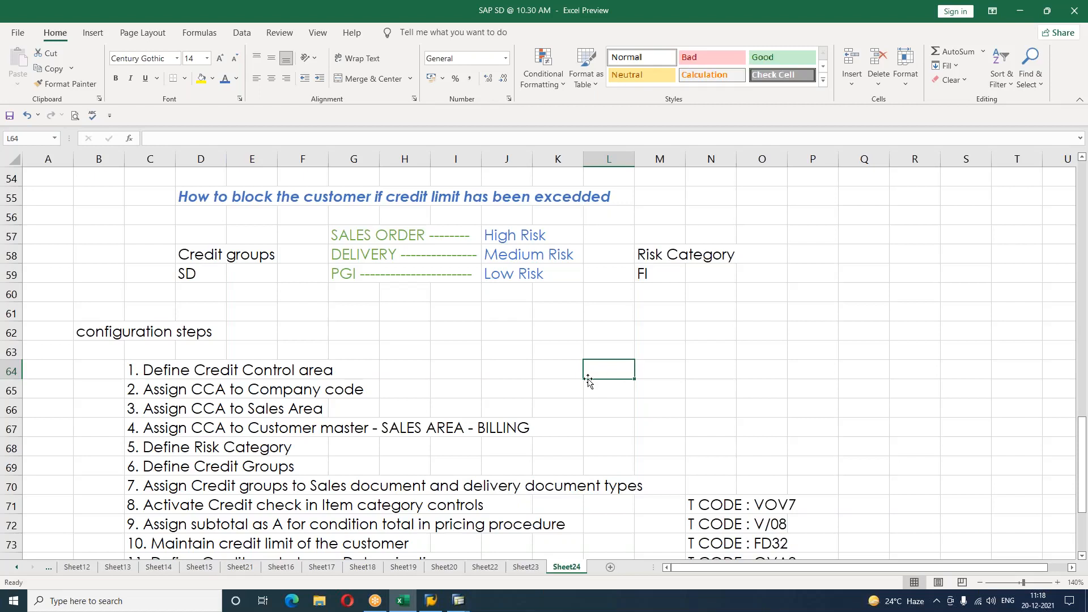
click(516, 385)
click(863, 24)
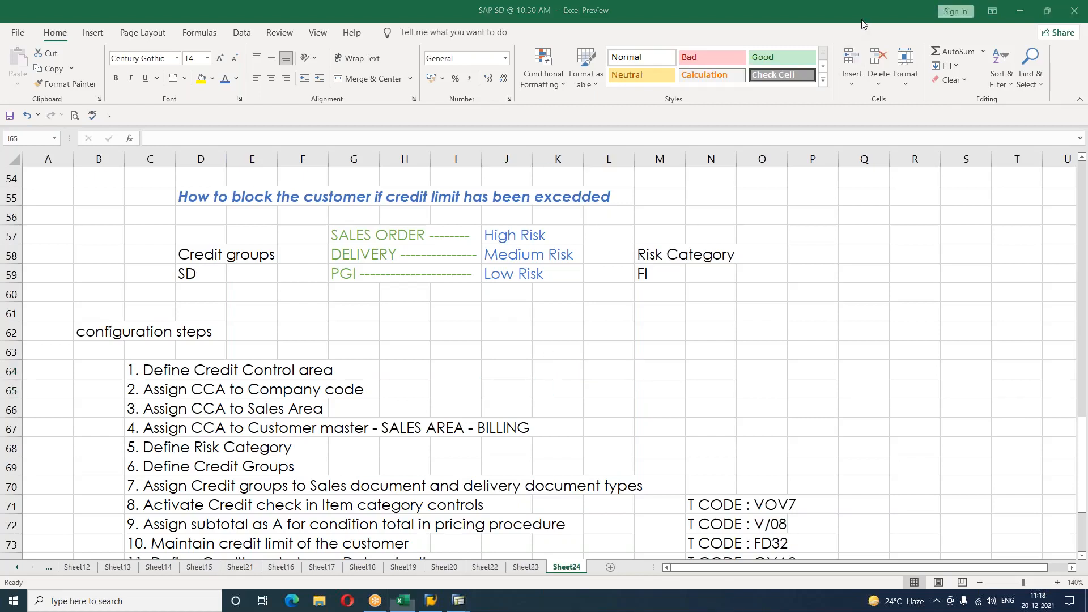